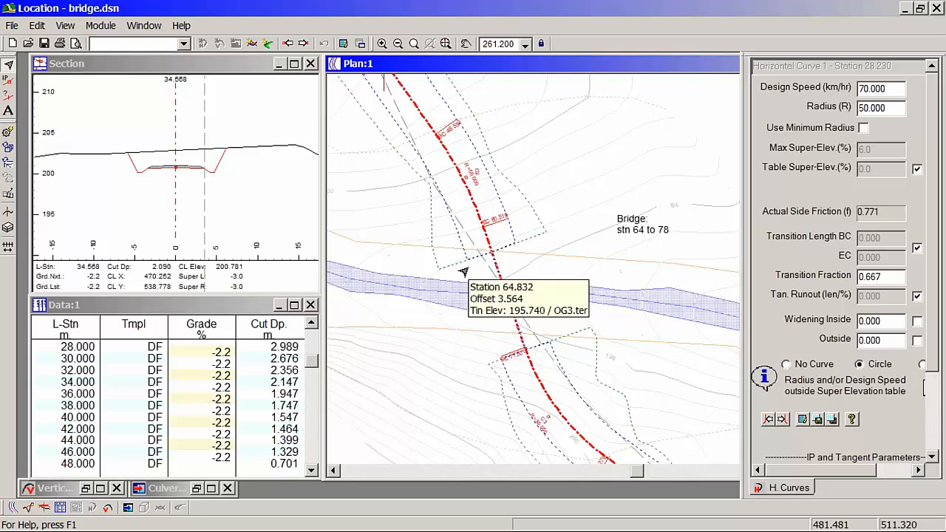
# Step: Save the road design as the terrain file "bridge designed.ter", replacing the existing file
pyautogui.moveTo(482, 266)
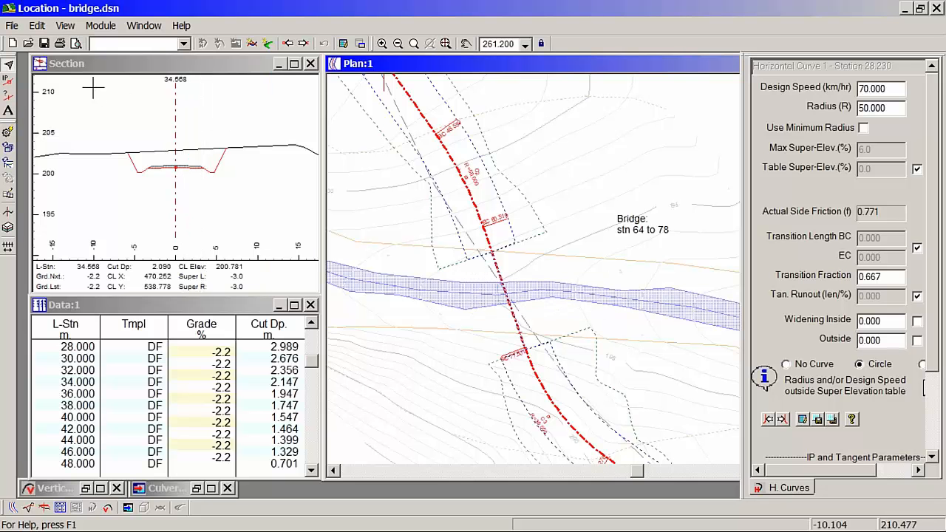
pyautogui.click(15, 27)
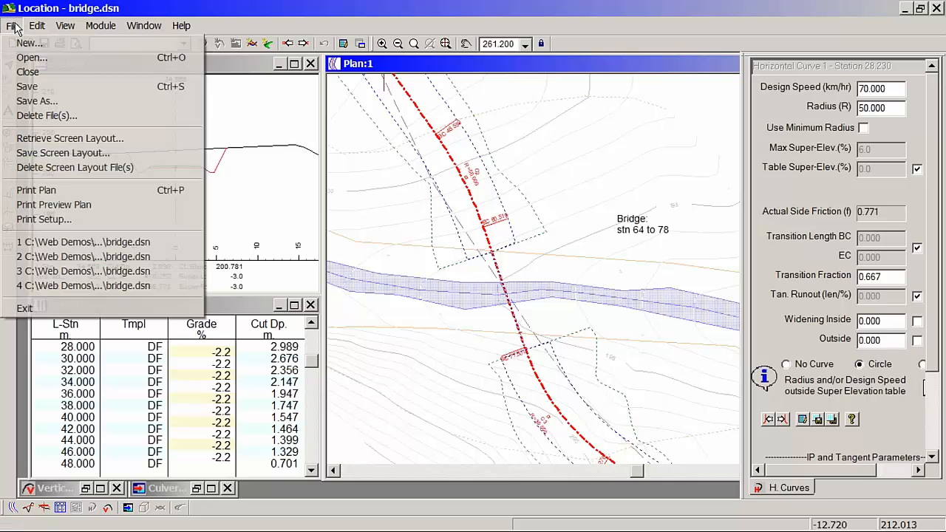
pyautogui.click(39, 102)
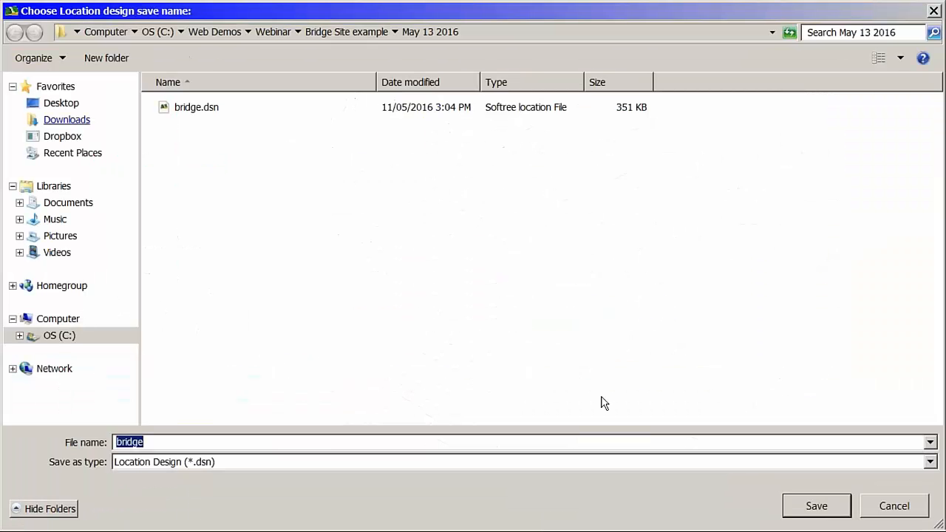
pyautogui.click(930, 462)
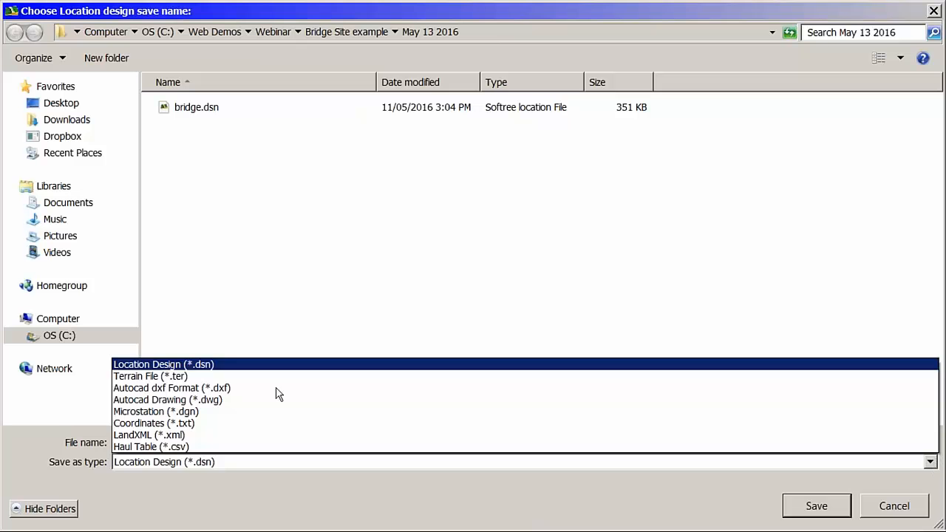
pyautogui.click(193, 376)
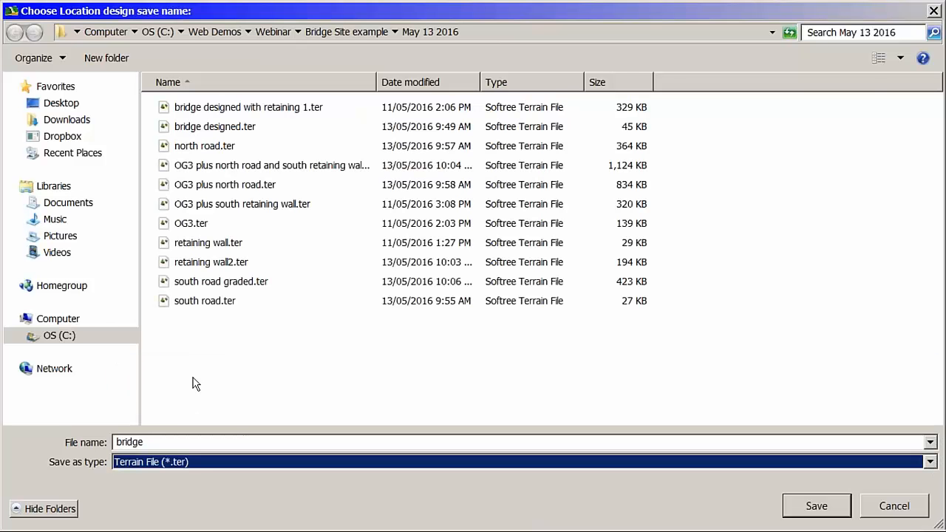
pyautogui.click(214, 130)
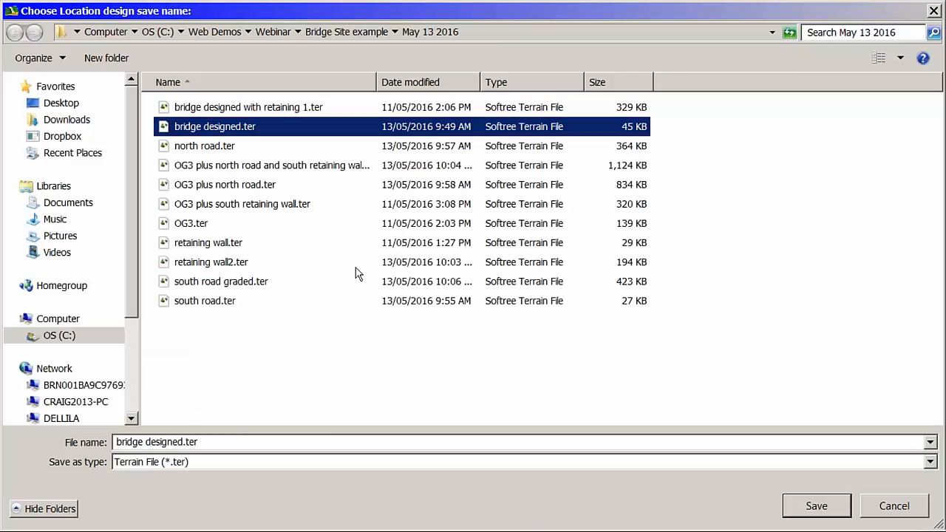
pyautogui.click(820, 506)
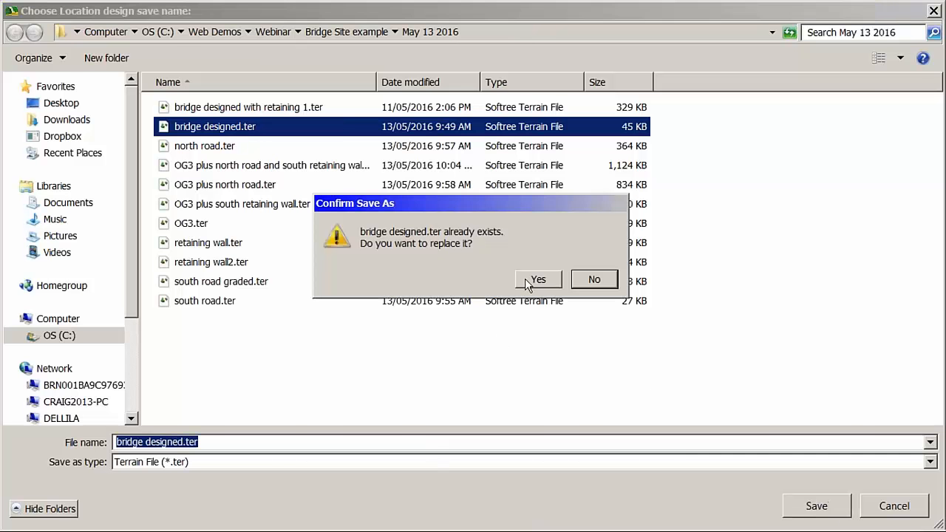
pyautogui.click(537, 281)
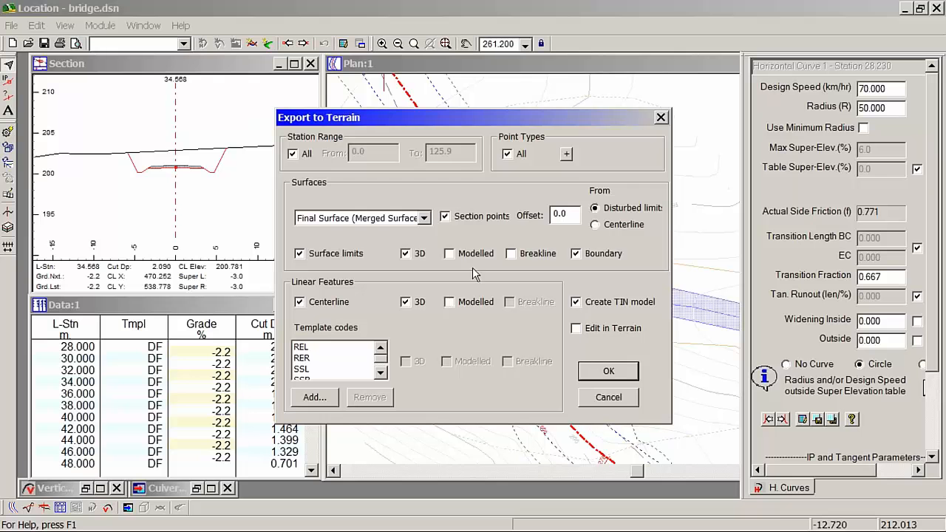
# Step: Export the Final Surface to terrain without section points or centerline, checking the REL, RER and SSL template codes and keeping TIN model creation on
pyautogui.click(480, 217)
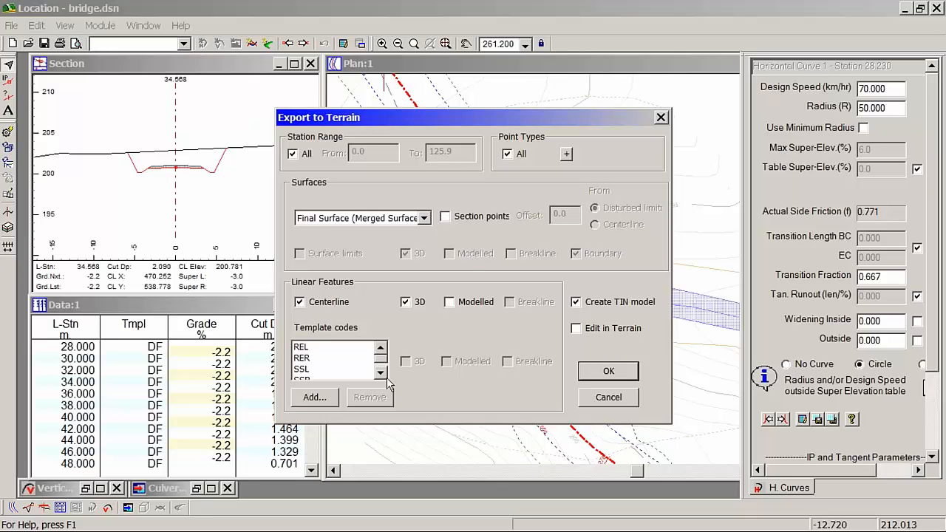
pyautogui.click(312, 348)
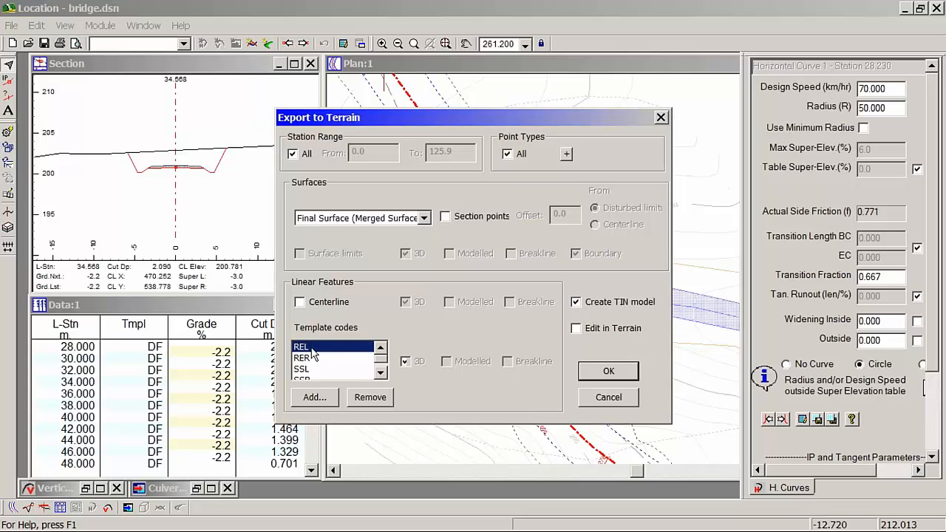
pyautogui.click(310, 358)
pyautogui.click(307, 369)
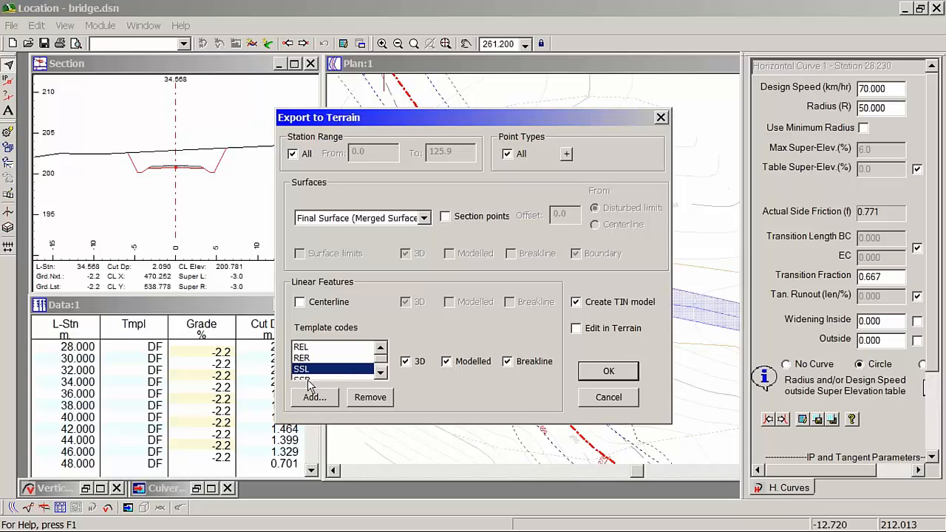
pyautogui.click(380, 374)
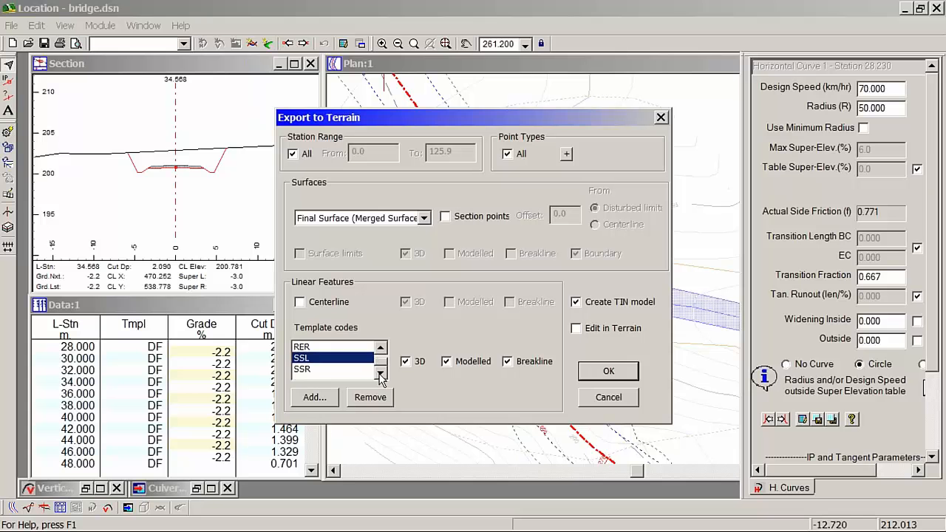
pyautogui.click(379, 349)
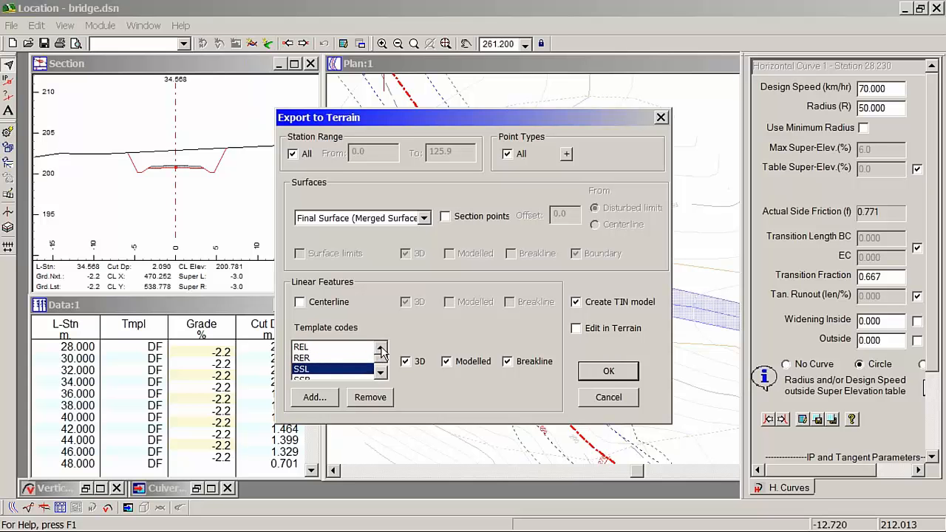
pyautogui.click(608, 372)
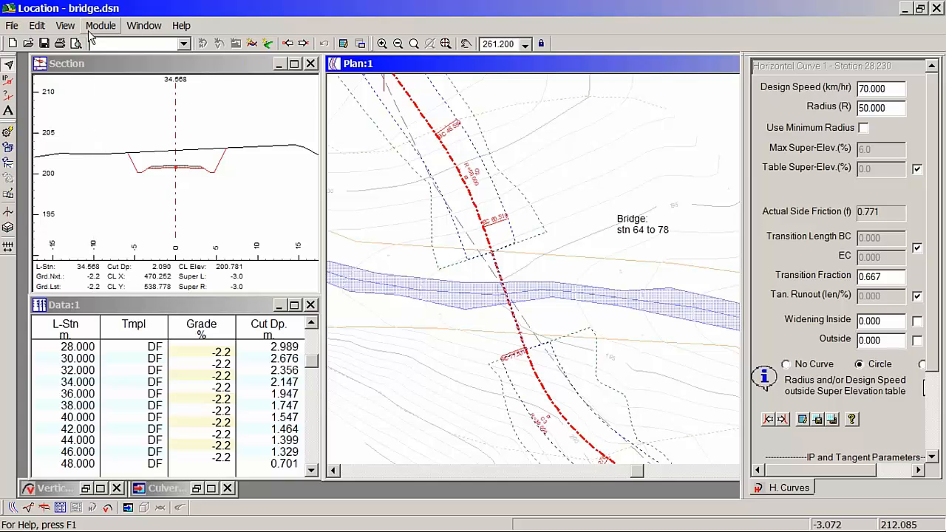
# Step: Open the external terrain file OG3.ter for editing in the Terrain module
pyautogui.click(37, 25)
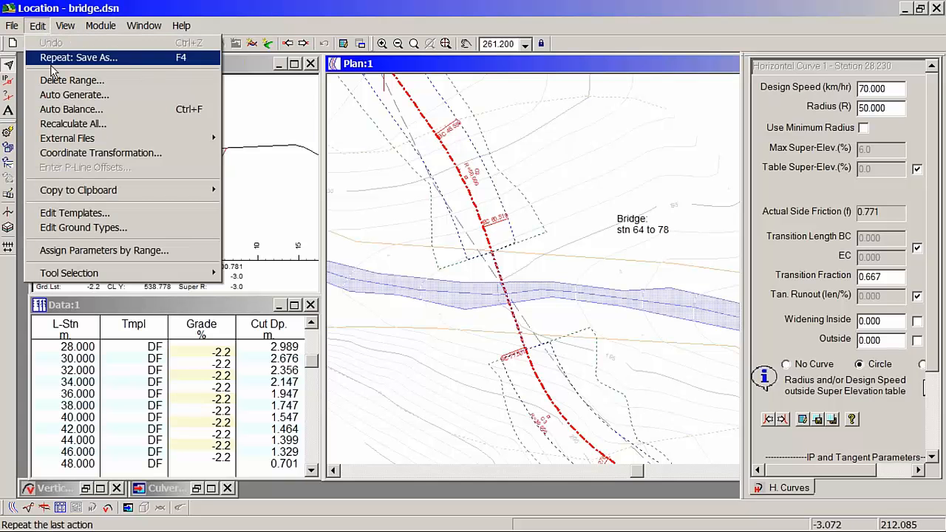
pyautogui.moveTo(145, 143)
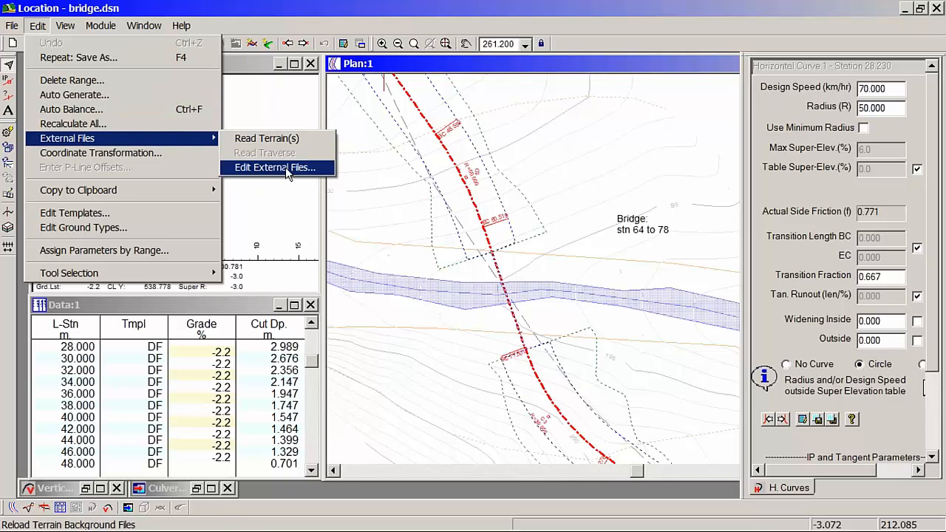
pyautogui.click(277, 167)
pyautogui.click(326, 213)
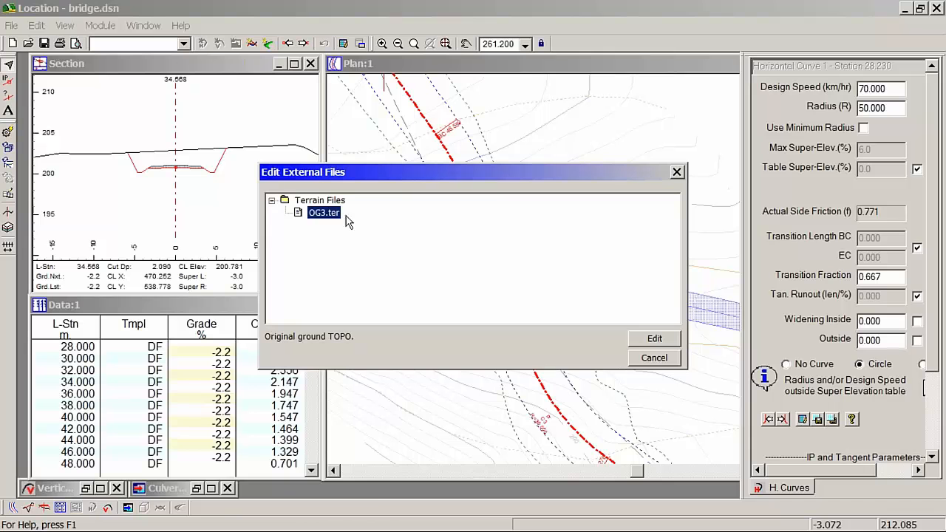
pyautogui.click(655, 338)
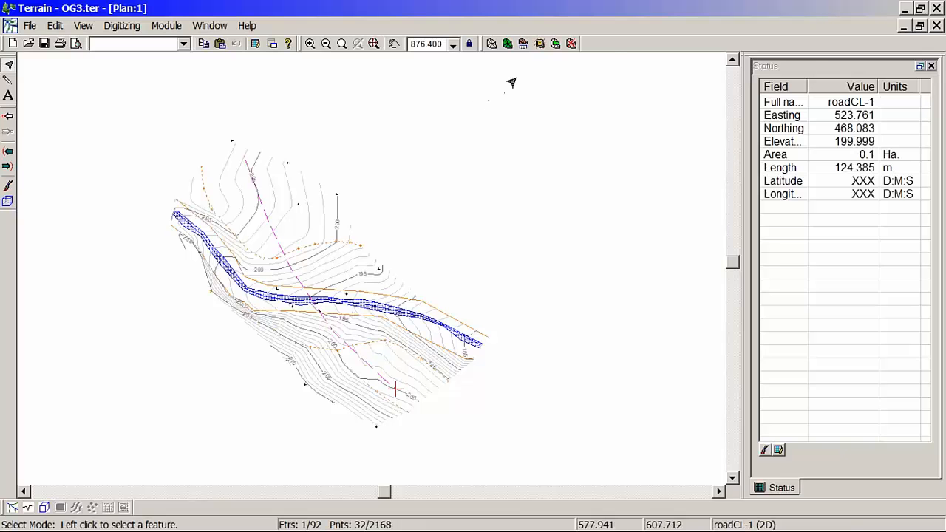
# Step: Merge the terrain file "bridge designed.ter" into OG3 and continue without undo space
pyautogui.click(555, 44)
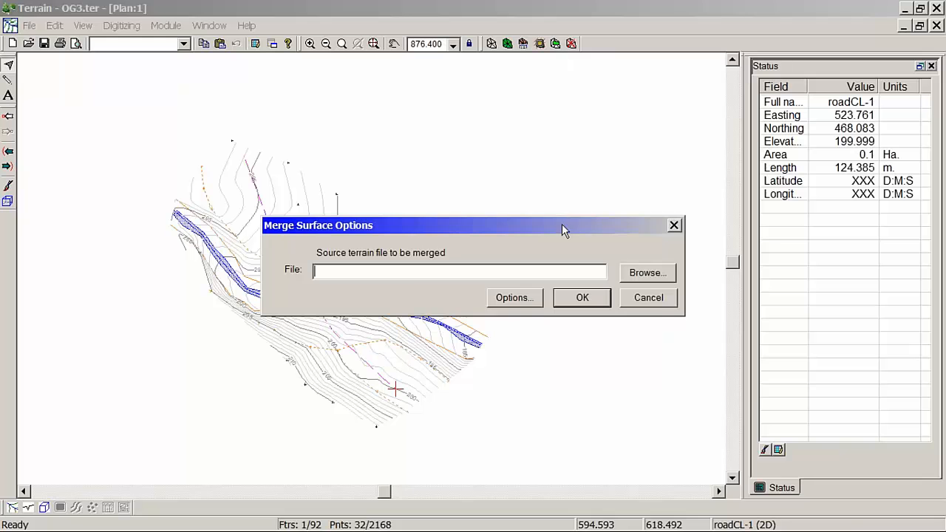
pyautogui.click(659, 273)
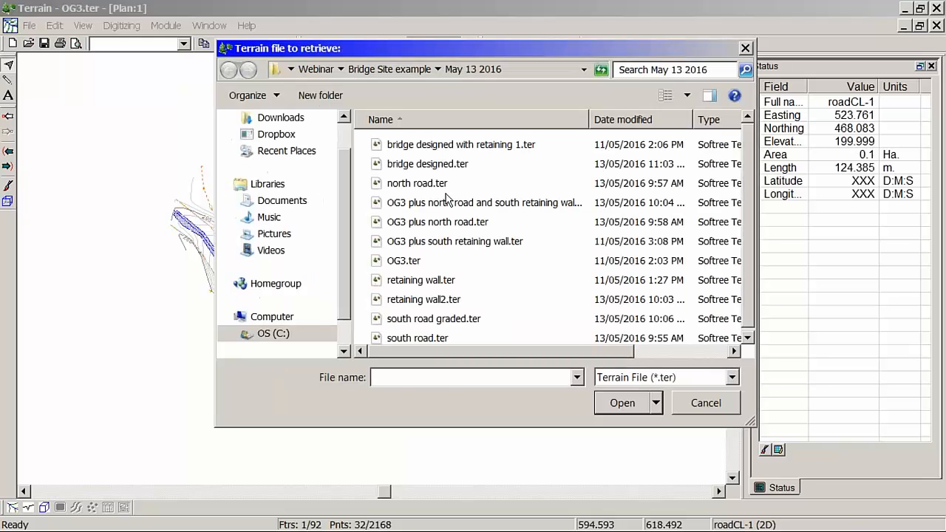
pyautogui.click(442, 169)
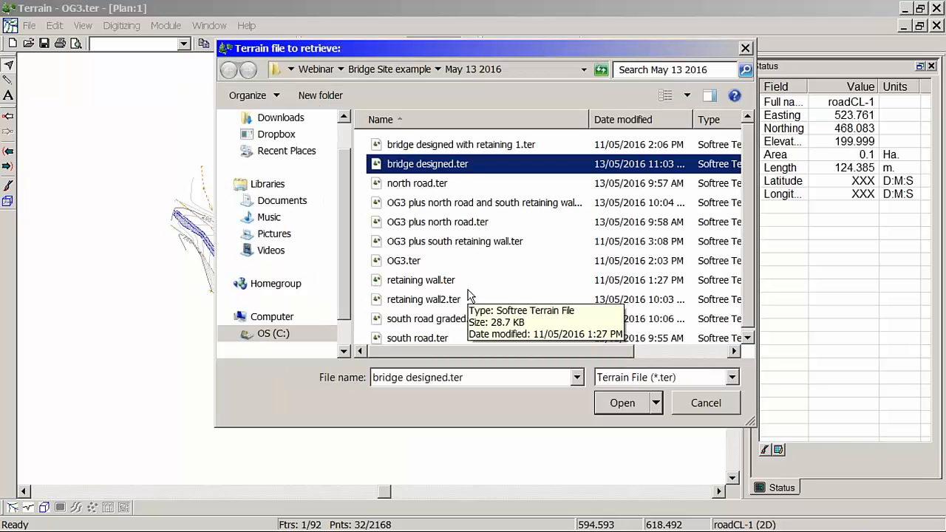
pyautogui.click(623, 403)
pyautogui.click(582, 300)
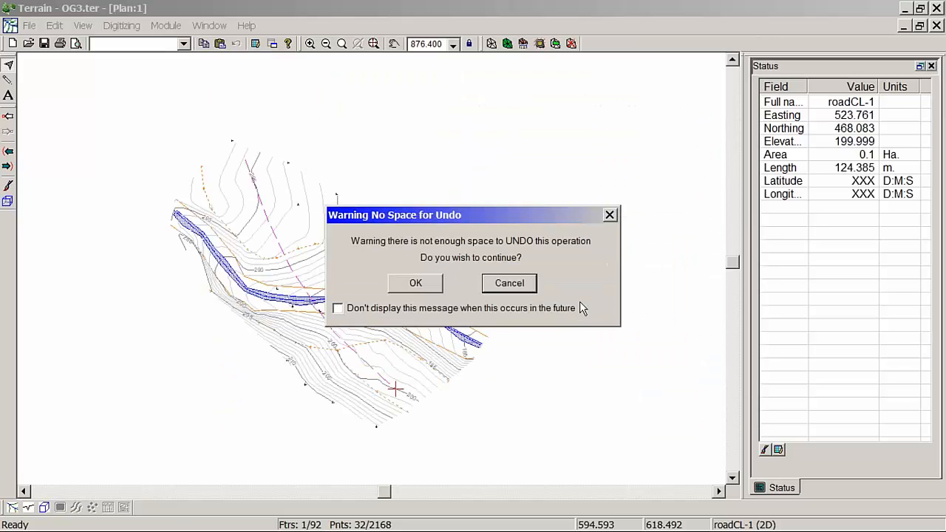
pyautogui.click(420, 285)
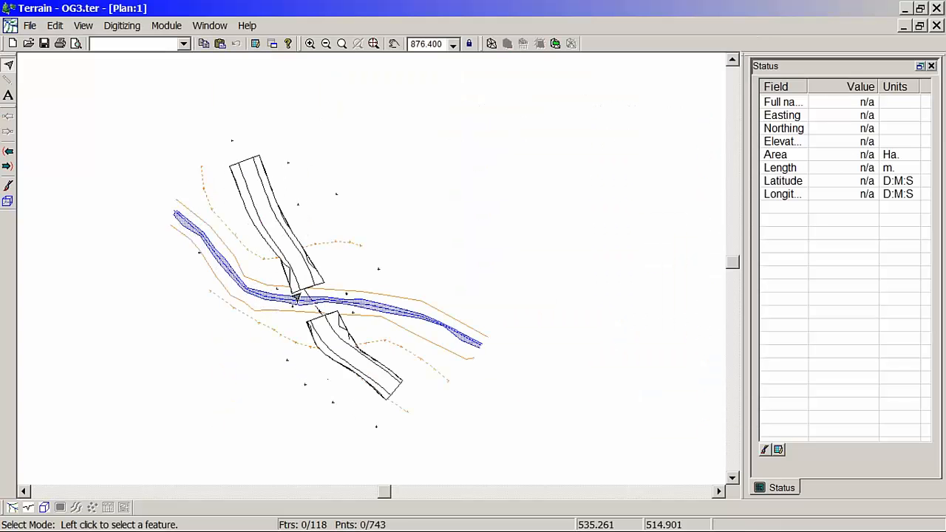
# Step: Recalculate the merged terrain's triangles and contours with a maximum side length of 50 and a major contour interval of 5
pyautogui.scroll(4, 329, 296)
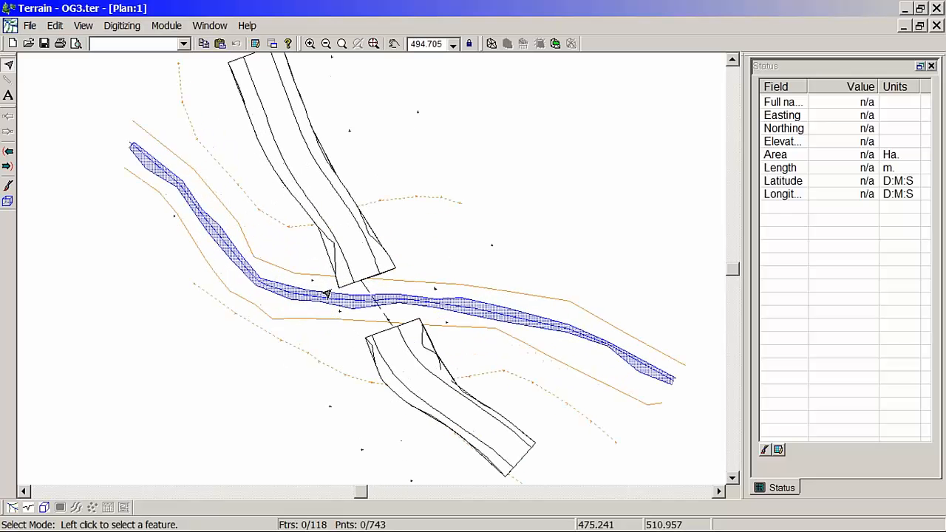
pyautogui.click(492, 43)
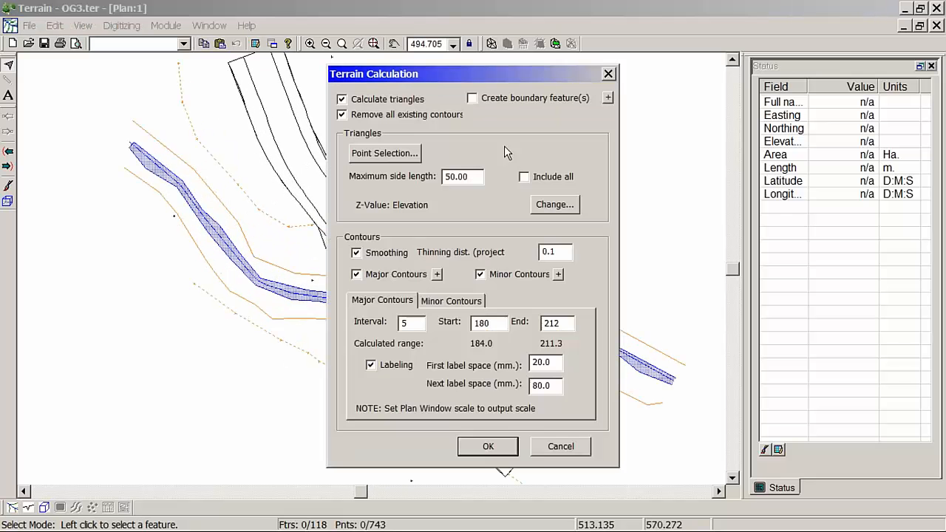
pyautogui.click(487, 446)
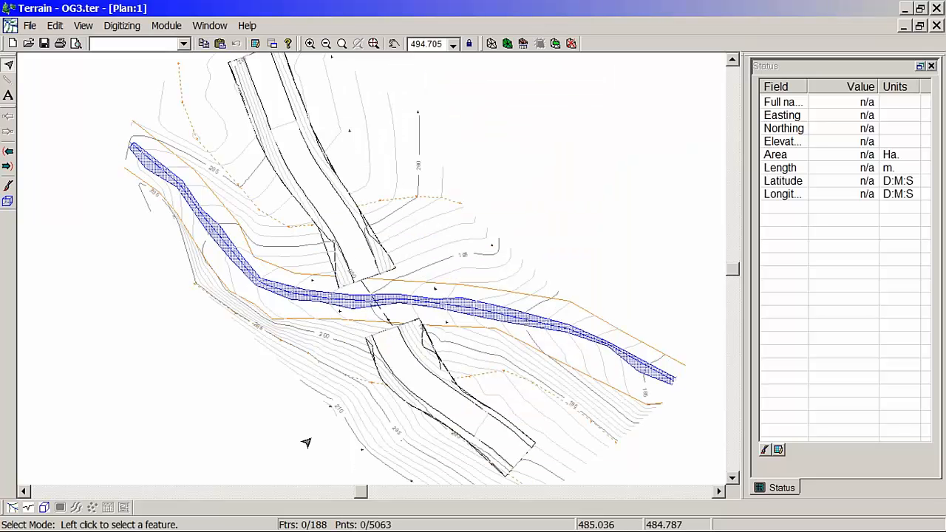
# Step: Inspect the merged road approaches and creek crossing in 3D from several angles, then return to the full plan view
pyautogui.click(44, 508)
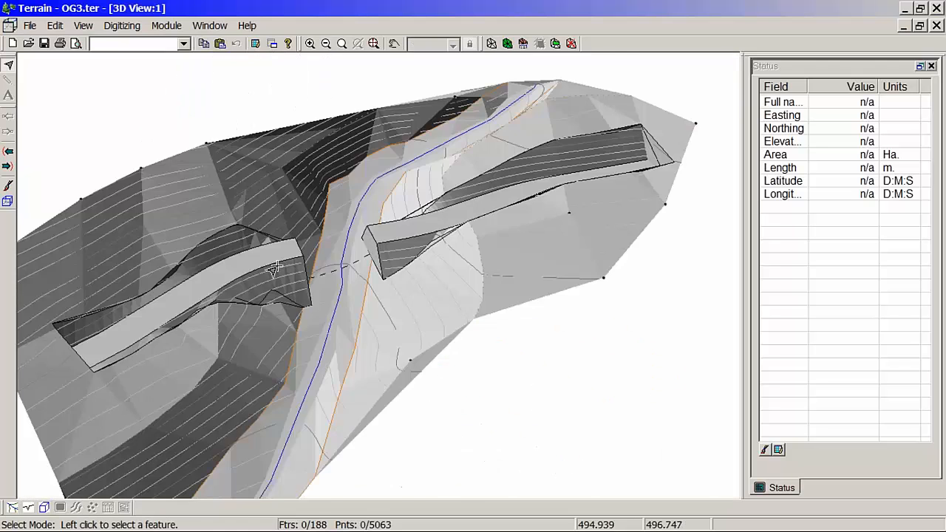
pyautogui.moveTo(276, 303); pyautogui.dragTo(430, 274)
pyautogui.scroll(2, 342, 287)
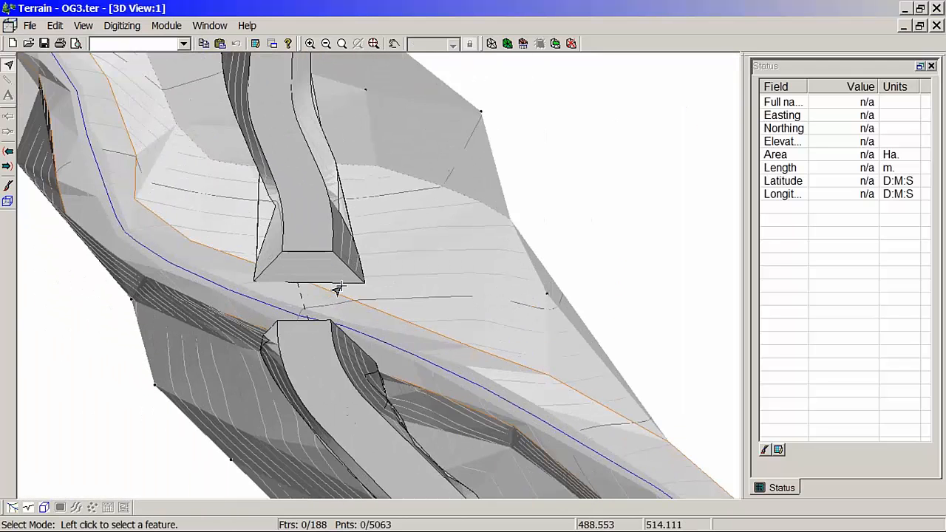
pyautogui.moveTo(272, 277)
pyautogui.mouseDown()
pyautogui.moveTo(344, 332)
pyautogui.moveTo(382, 347)
pyautogui.moveTo(404, 342)
pyautogui.moveTo(406, 302)
pyautogui.moveTo(403, 323)
pyautogui.moveTo(444, 370)
pyautogui.moveTo(520, 363)
pyautogui.moveTo(518, 331)
pyautogui.mouseUp()
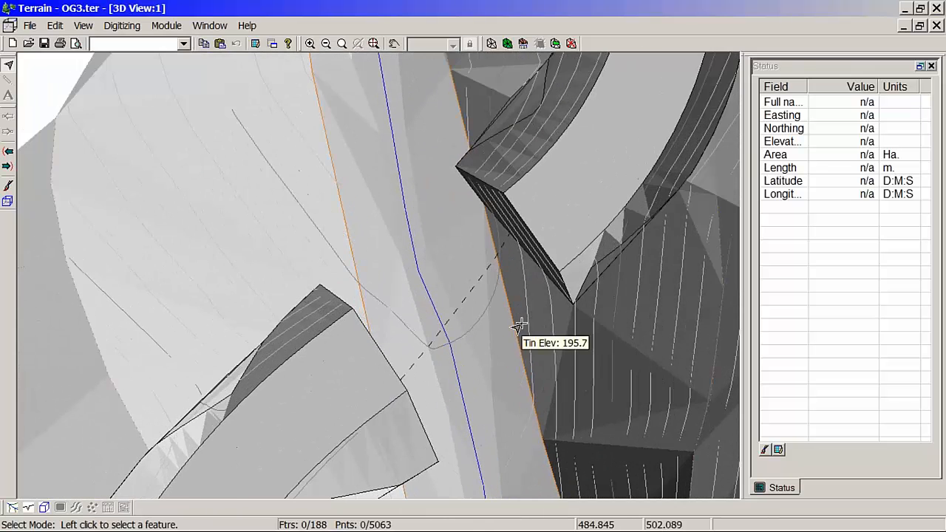
pyautogui.moveTo(494, 289); pyautogui.dragTo(280, 332)
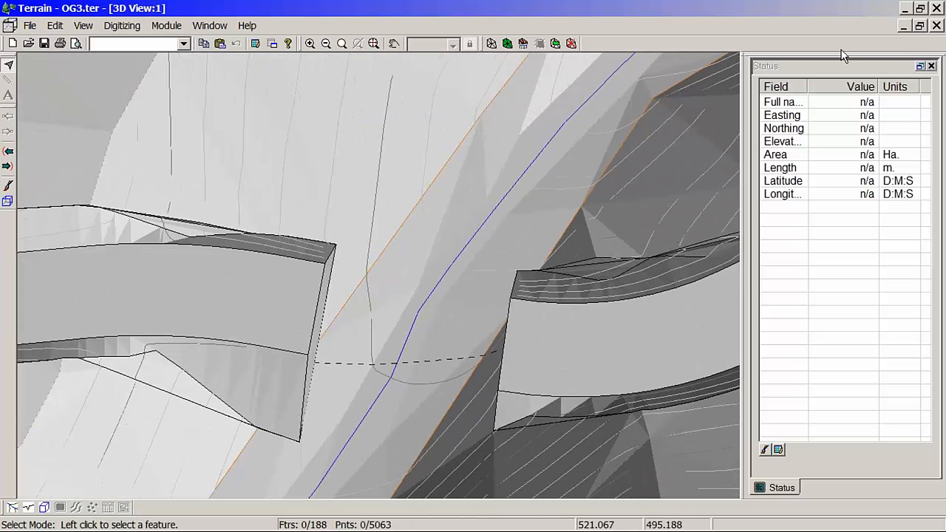
pyautogui.click(905, 26)
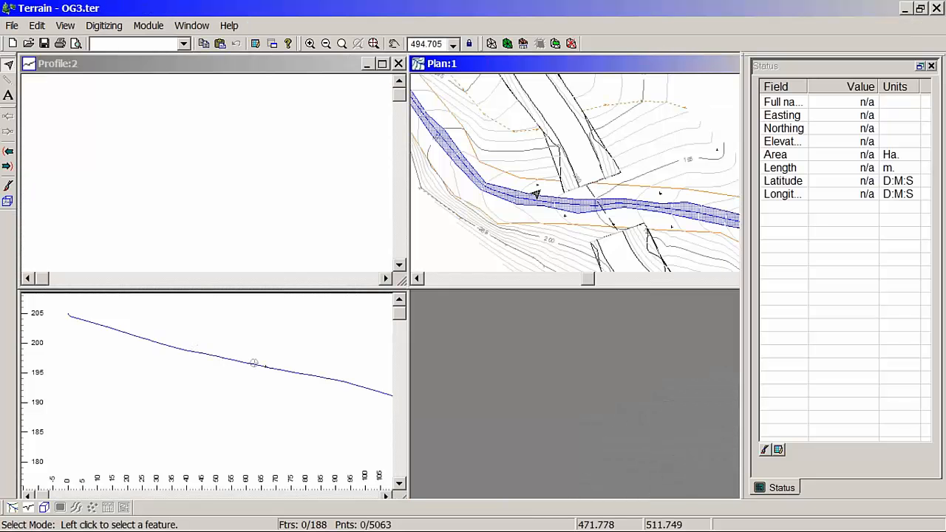
pyautogui.moveTo(534, 192)
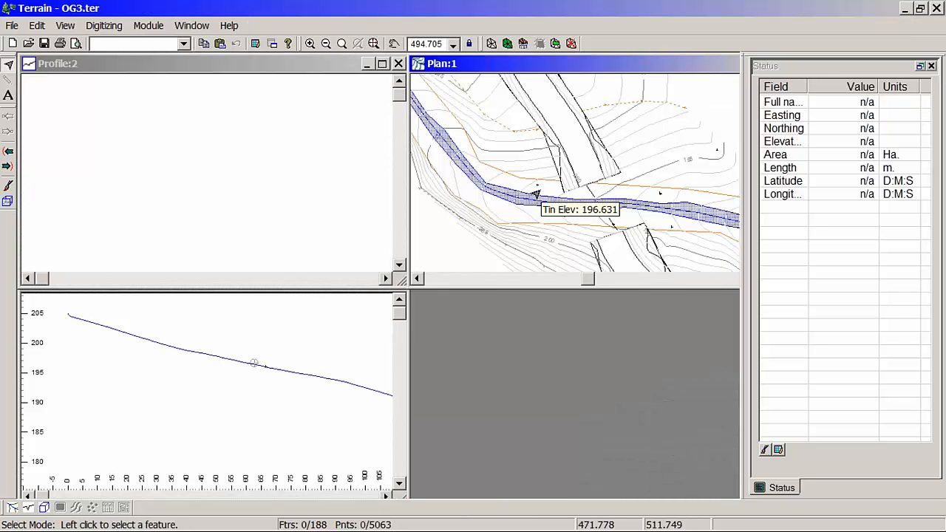
pyautogui.doubleClick(514, 64)
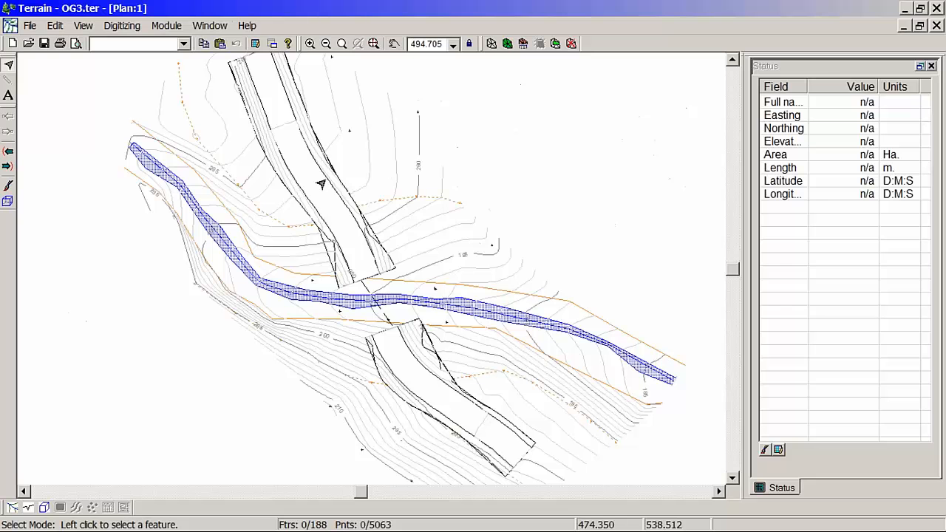
pyautogui.moveTo(321, 183)
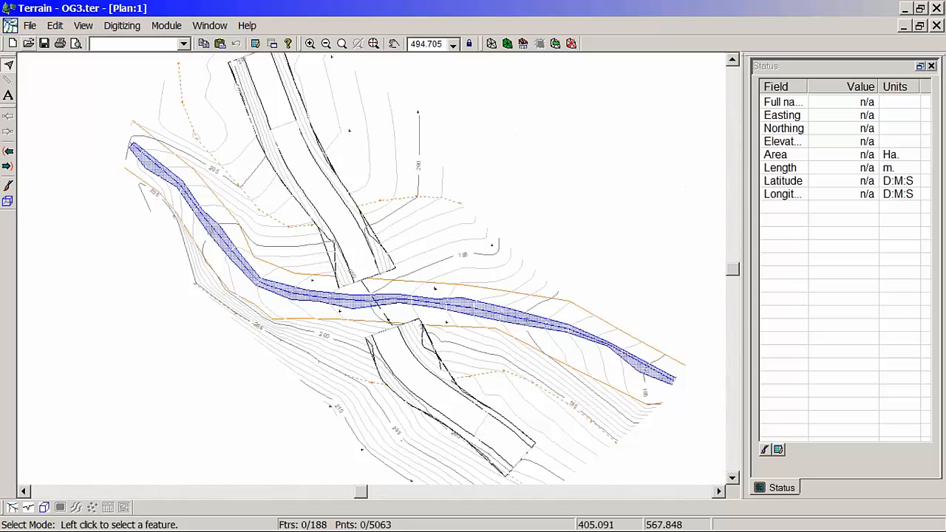
pyautogui.click(31, 25)
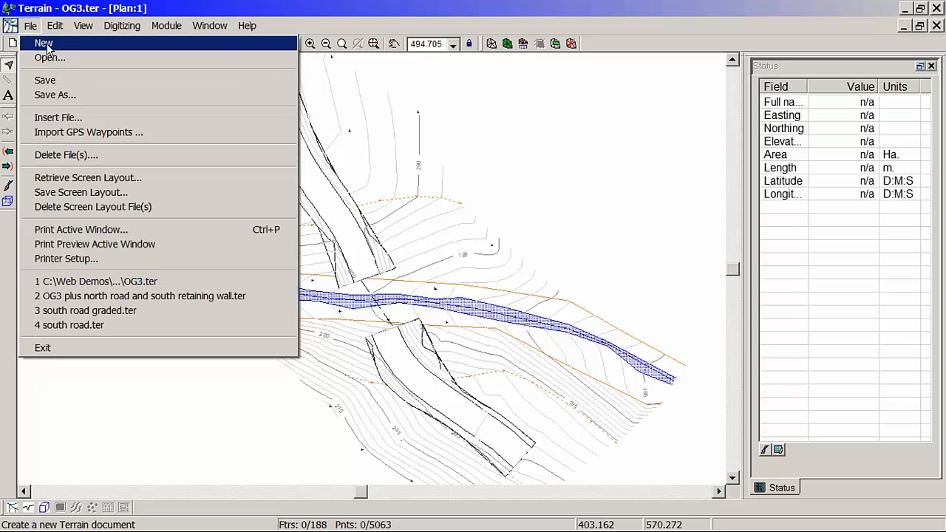
pyautogui.click(44, 47)
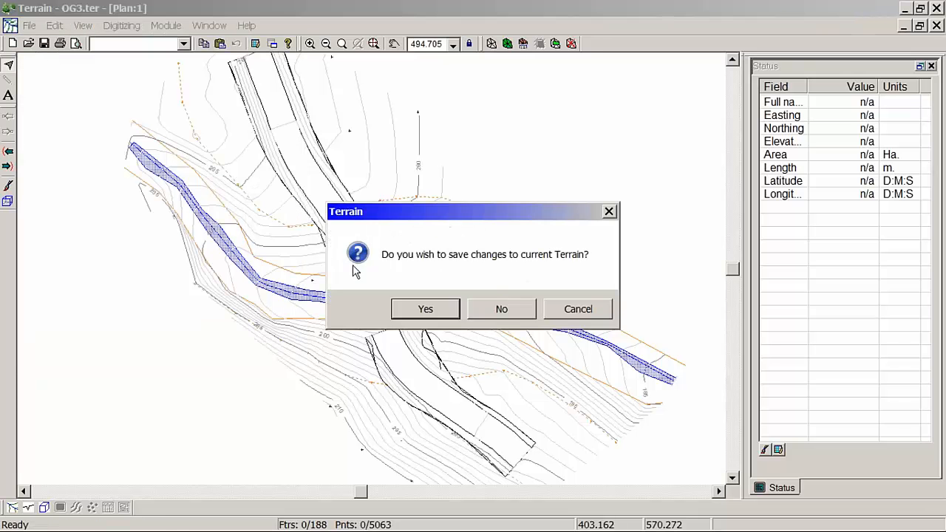
pyautogui.click(580, 311)
# Step: Open the terrain file "bridge designed.ter" without saving the changes to OG3, and maximize its plan window
pyautogui.click(30, 25)
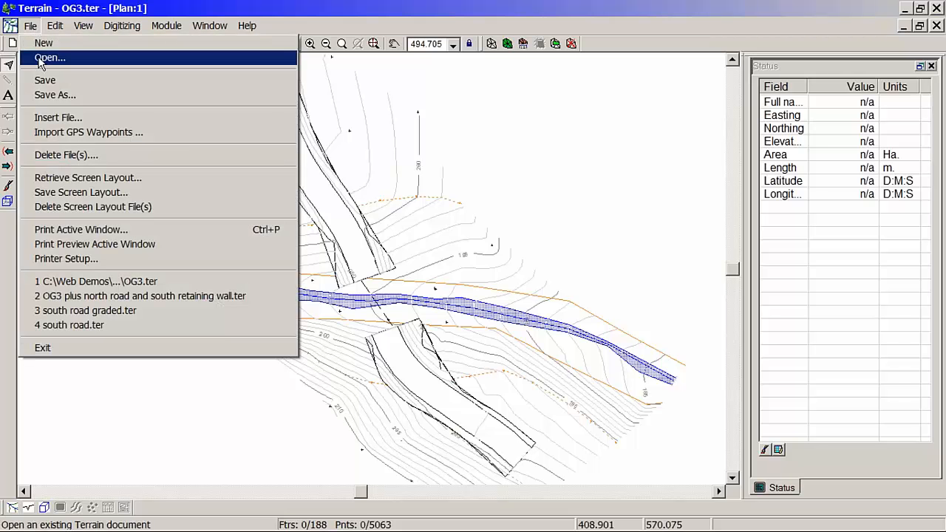
pyautogui.click(41, 59)
pyautogui.click(426, 164)
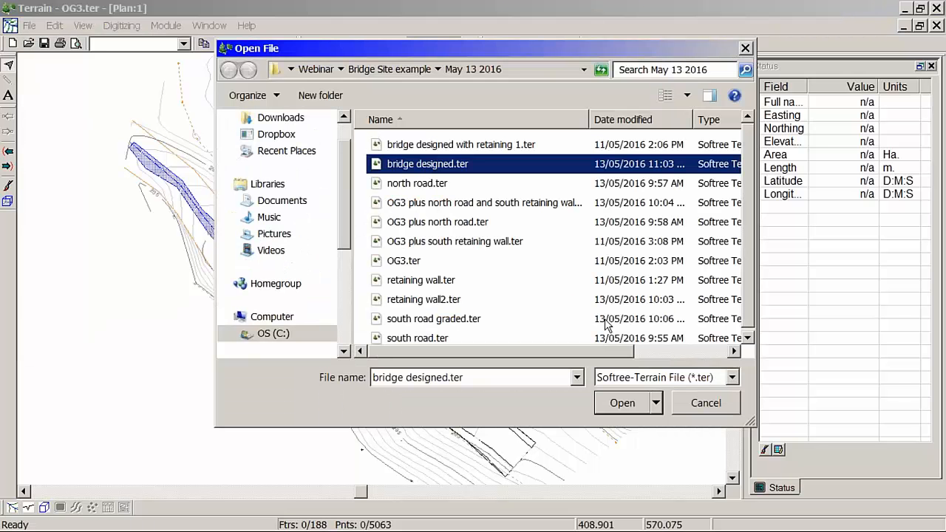
pyautogui.click(622, 404)
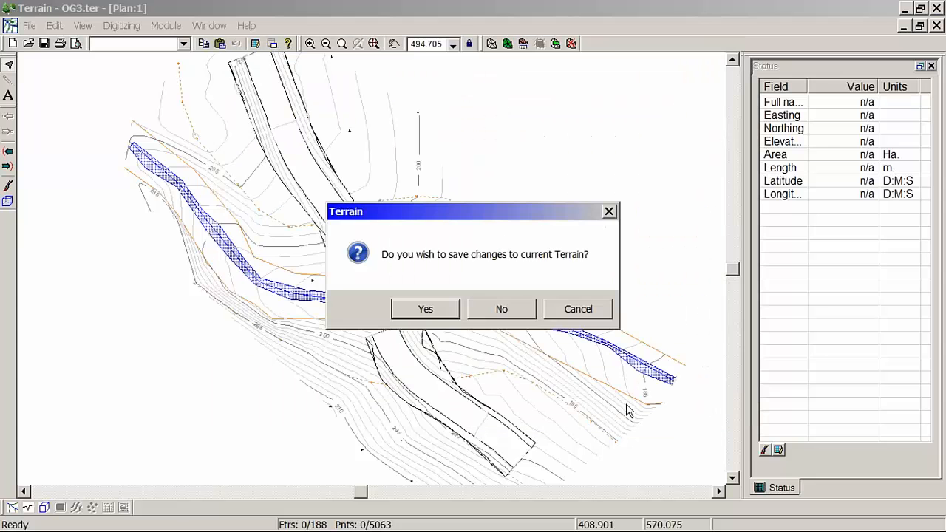
pyautogui.click(504, 310)
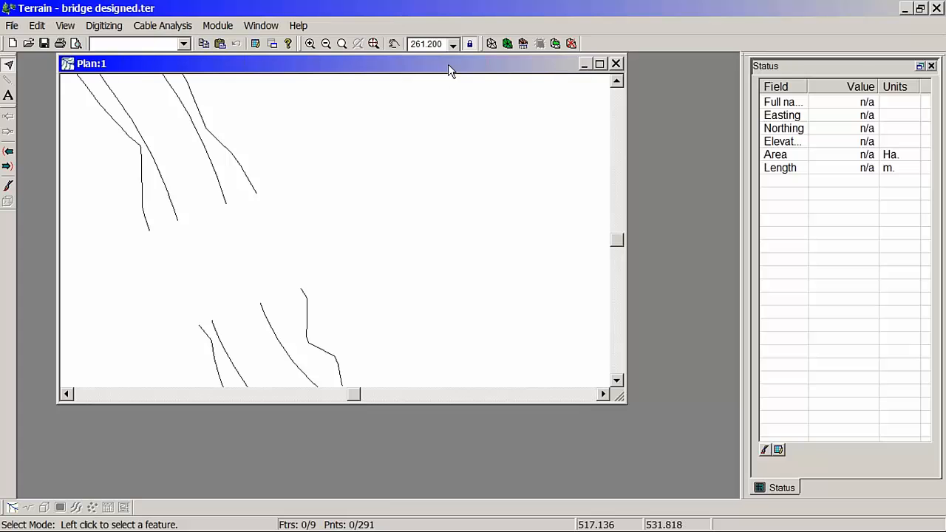
pyautogui.doubleClick(451, 66)
# Step: Join the two road edge lines of the north approach into one feature, accepting that existing terrain triangles are cleared
pyautogui.moveTo(242, 197); pyautogui.dragTo(392, 219, button='middle')
pyautogui.scroll(5, 373, 234)
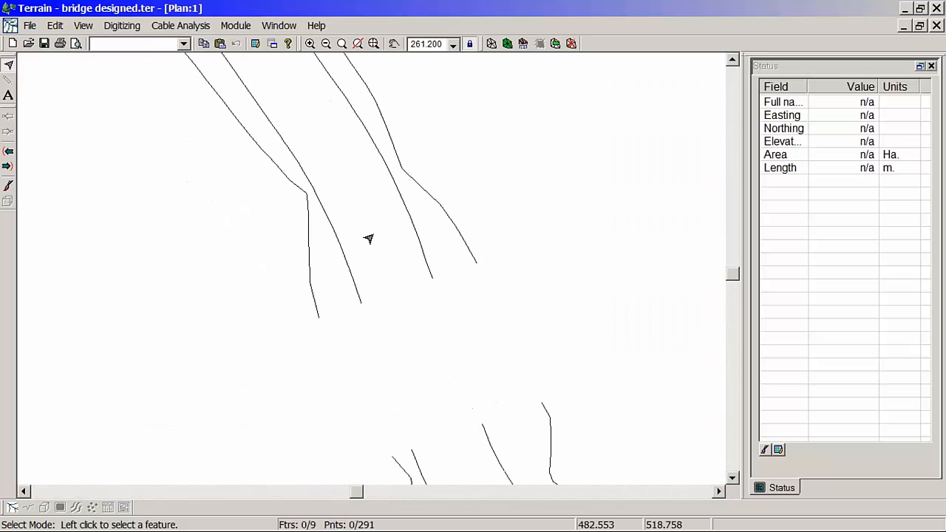
pyautogui.moveTo(378, 352); pyautogui.dragTo(382, 302, button='middle')
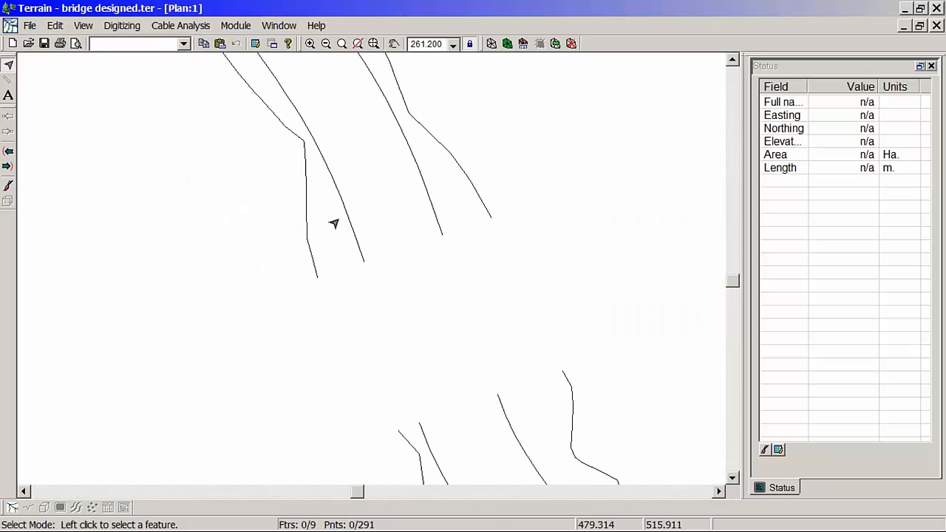
pyautogui.moveTo(339, 218); pyautogui.dragTo(449, 275)
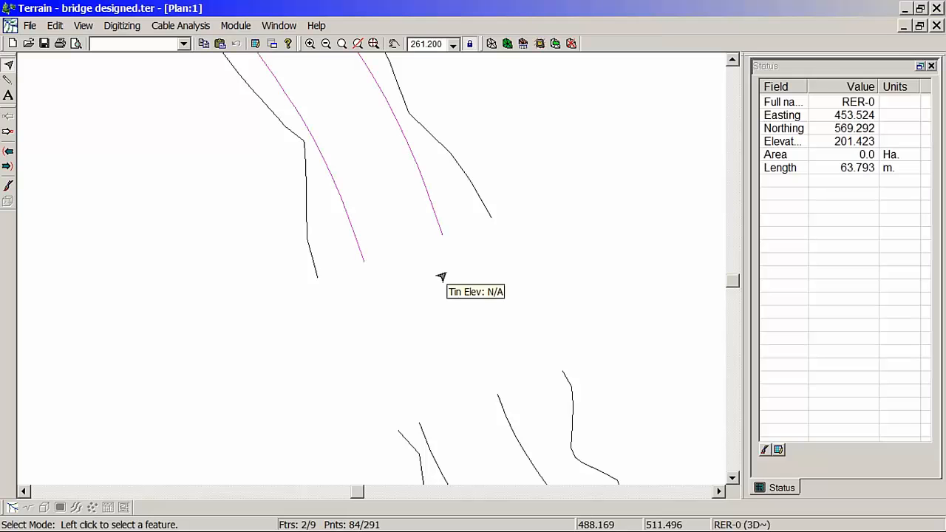
pyautogui.press('Delete')
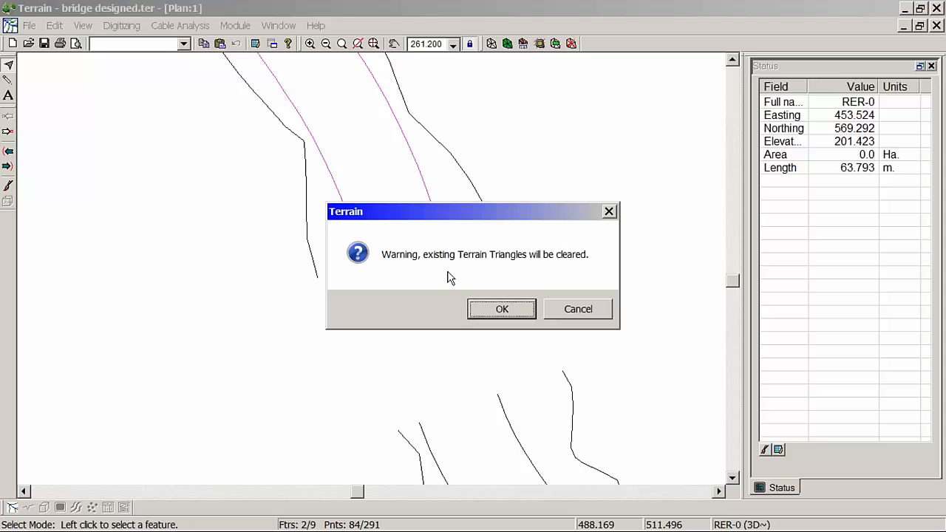
pyautogui.click(502, 310)
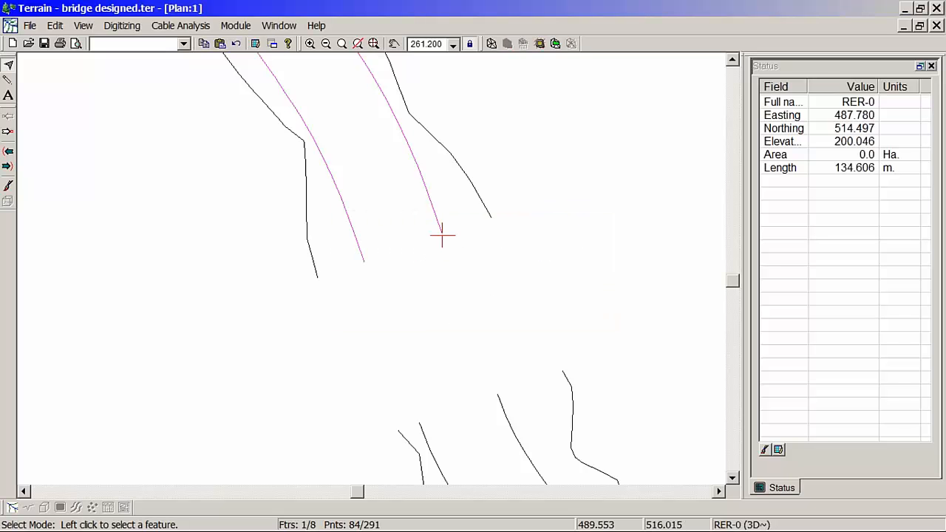
# Step: Close the joined north road edge feature so it forms a complete outline at the bridge end
pyautogui.moveTo(442, 232); pyautogui.dragTo(445, 313, button='middle')
pyautogui.scroll(-2, 467, 241)
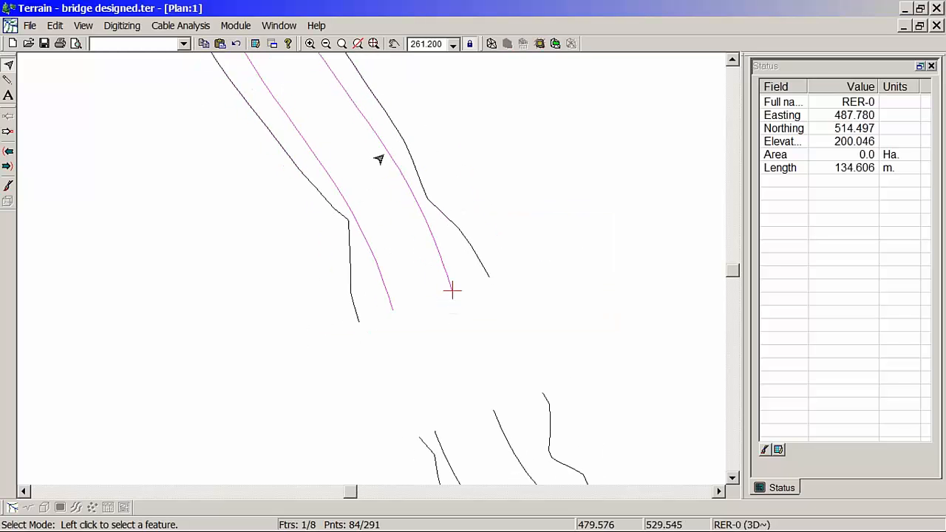
pyautogui.moveTo(386, 154); pyautogui.dragTo(443, 197, button='middle')
pyautogui.rightClick(474, 217)
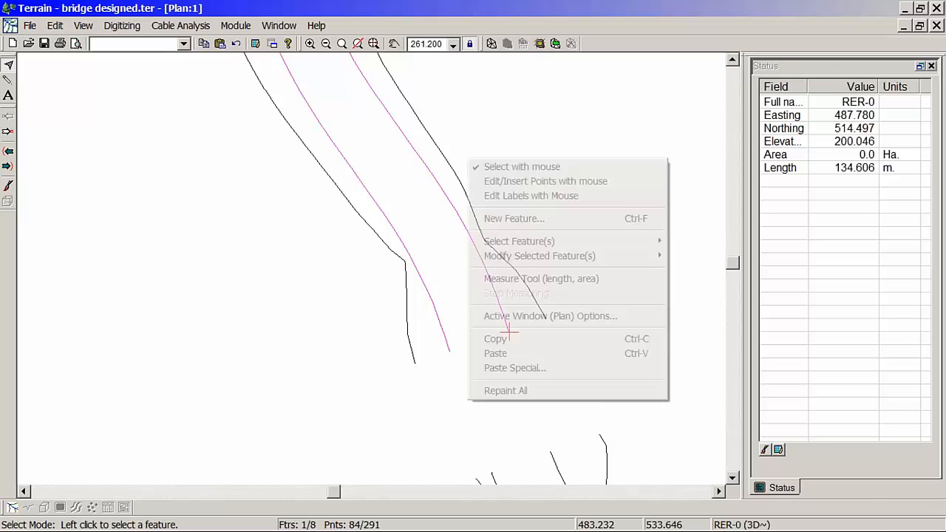
pyautogui.moveTo(572, 264)
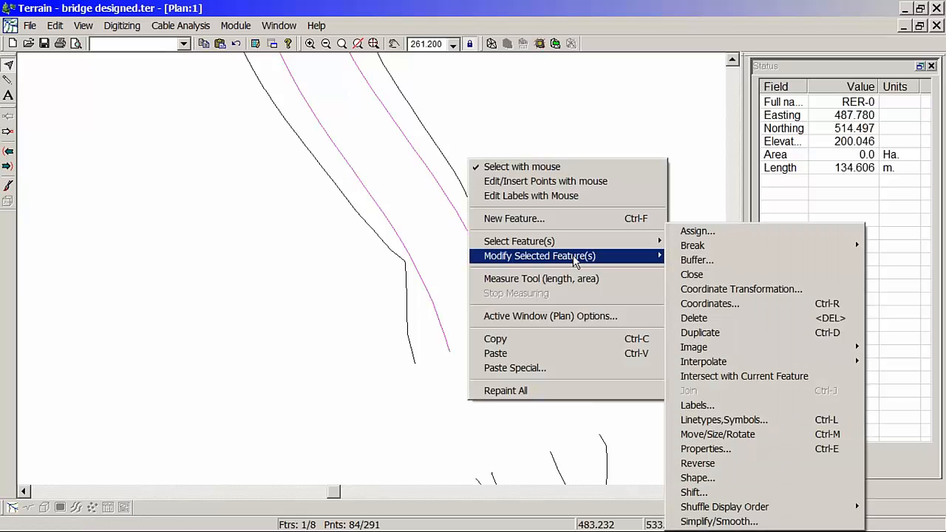
pyautogui.click(698, 280)
# Step: Select the two road edge lines of the south approach and join them into one feature
pyautogui.moveTo(520, 289); pyautogui.dragTo(446, 139, button='middle')
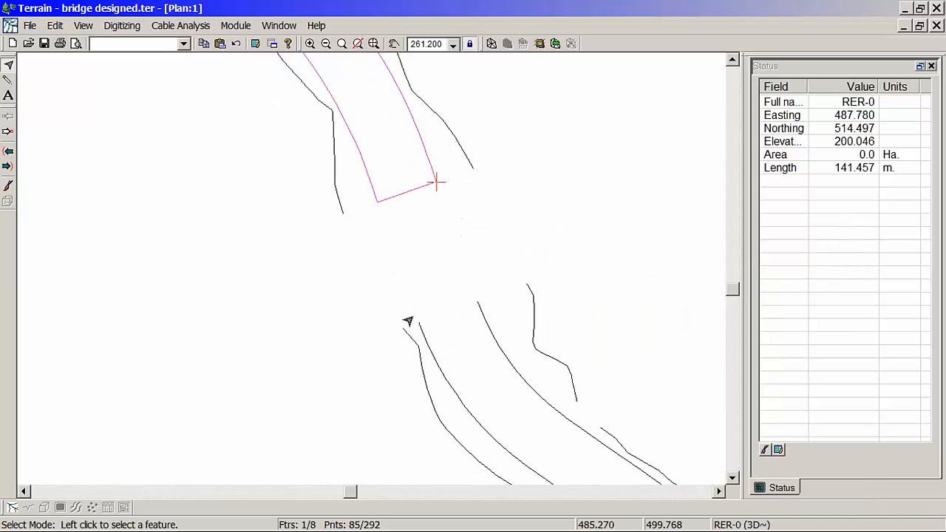
pyautogui.moveTo(414, 317); pyautogui.dragTo(488, 332)
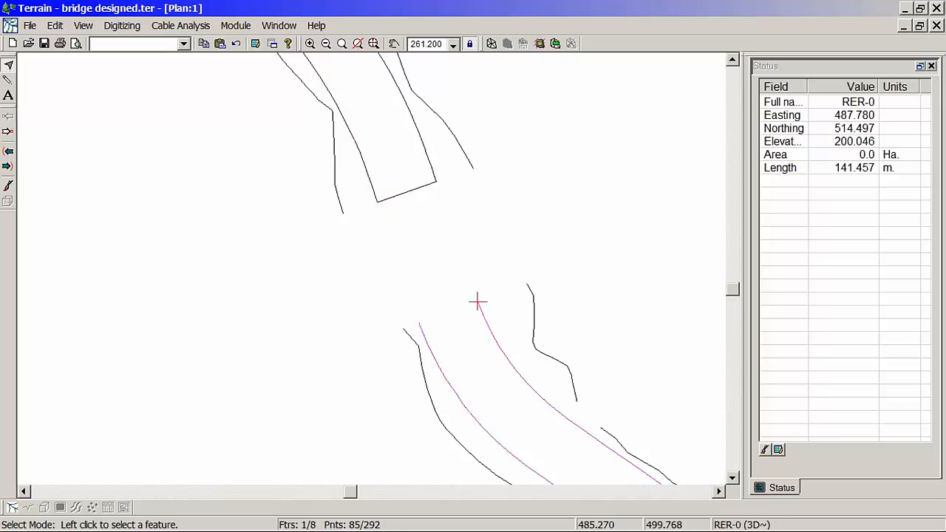
pyautogui.rightClick(473, 205)
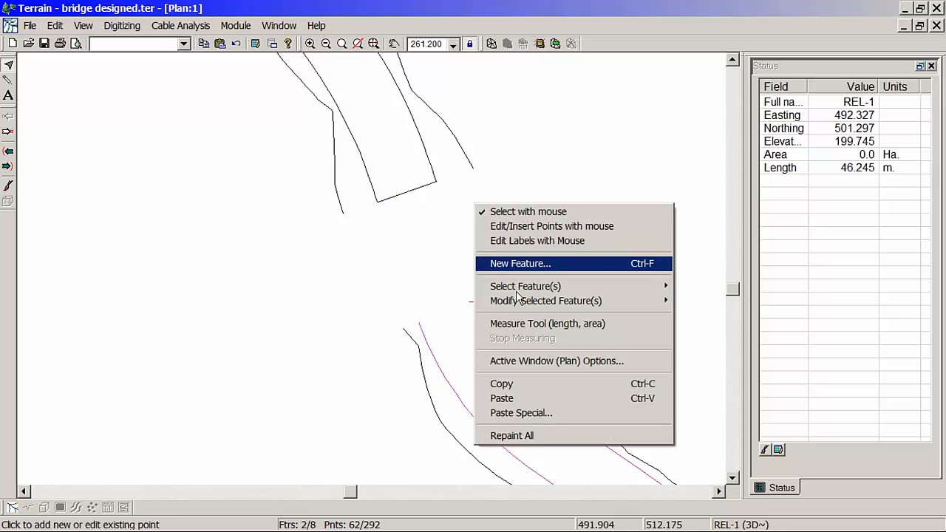
pyautogui.moveTo(533, 301)
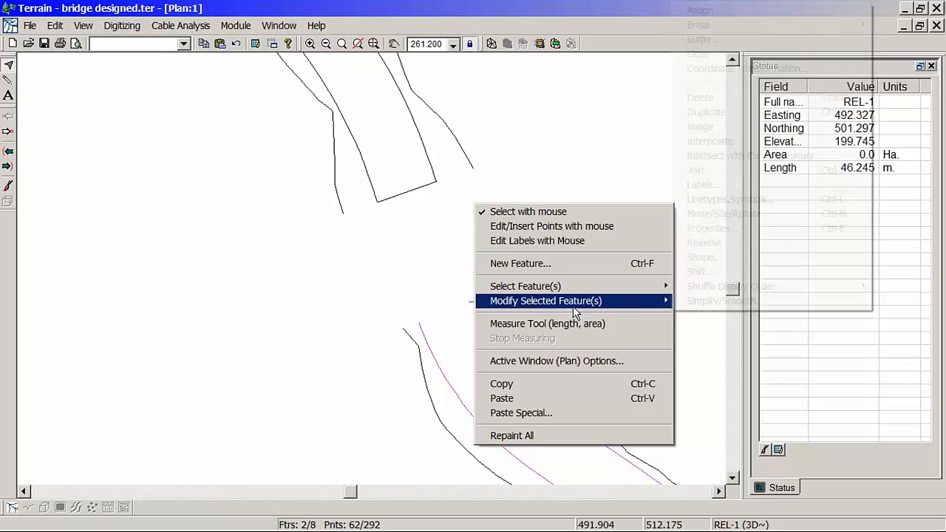
pyautogui.click(710, 172)
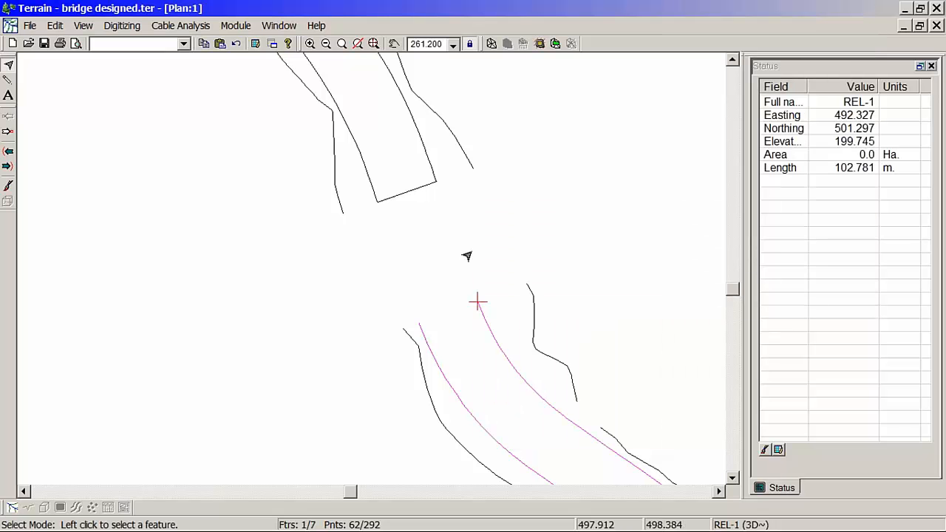
# Step: Close the joined south road edge feature into a complete outline
pyautogui.rightClick(463, 216)
pyautogui.moveTo(509, 314)
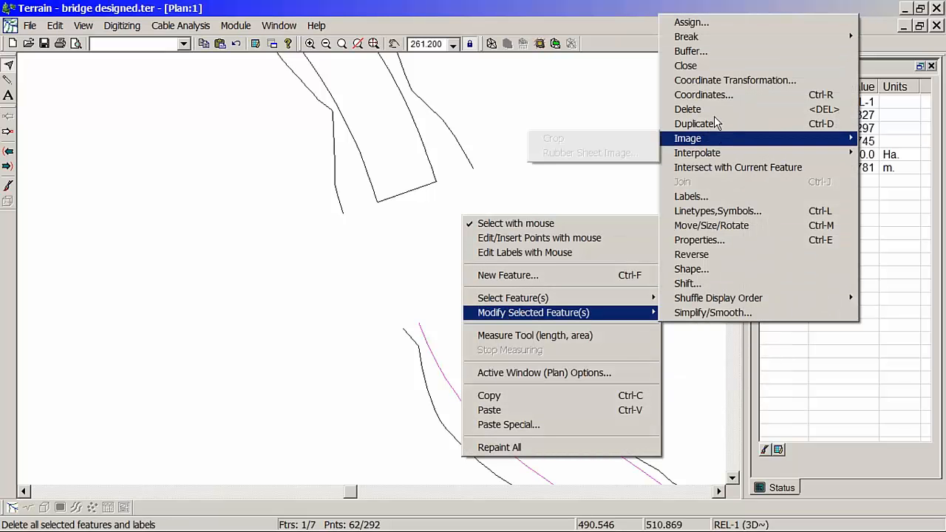
pyautogui.click(704, 68)
pyautogui.scroll(-4, 486, 323)
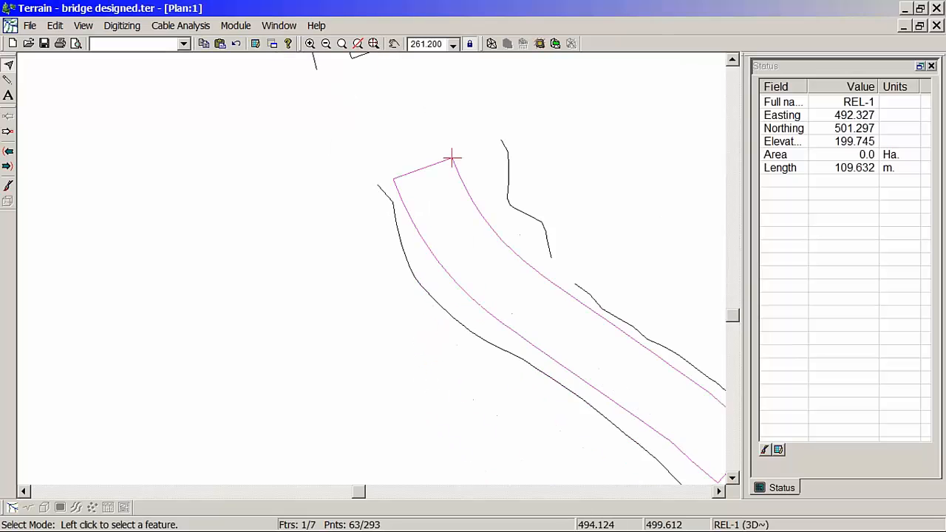
pyautogui.scroll(3, 444, 203)
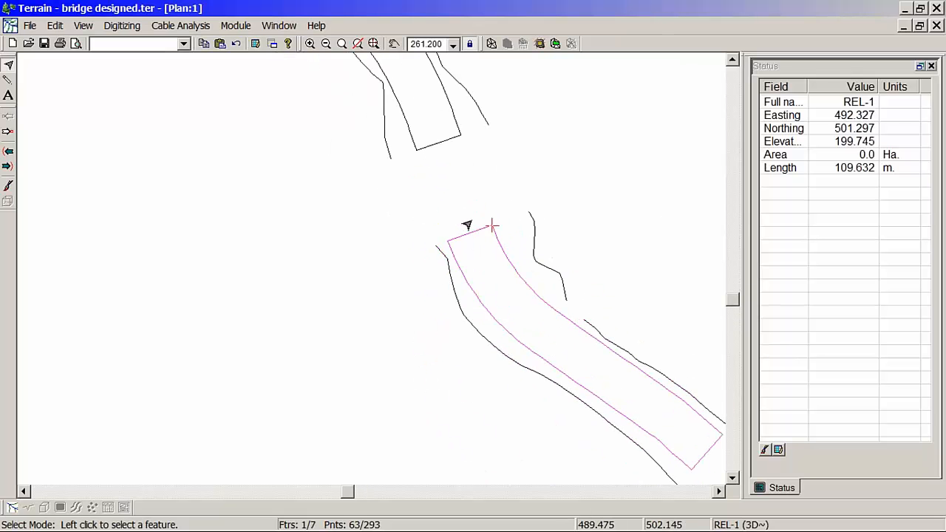
# Step: Select both closed road outlines, invert the selection, and delete all the outer side-slope lines
pyautogui.click(422, 152)
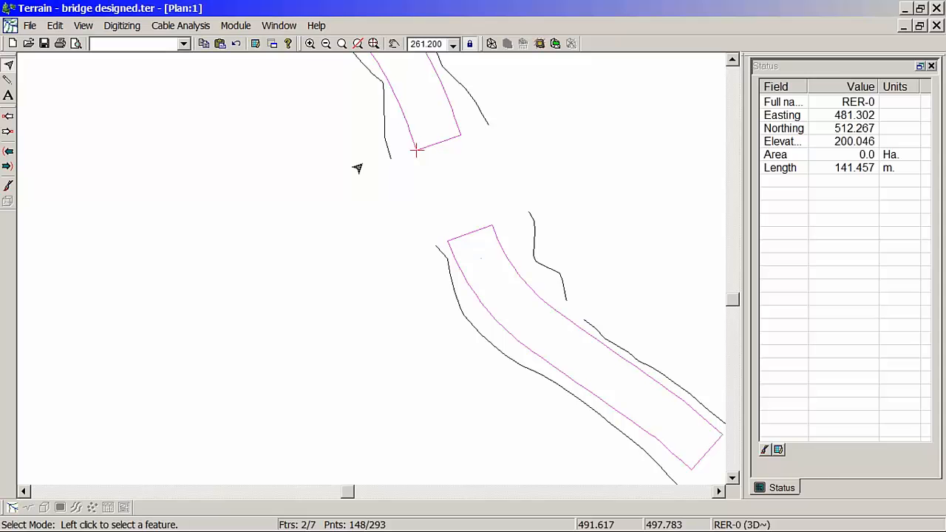
pyautogui.rightClick(363, 164)
pyautogui.moveTo(405, 247)
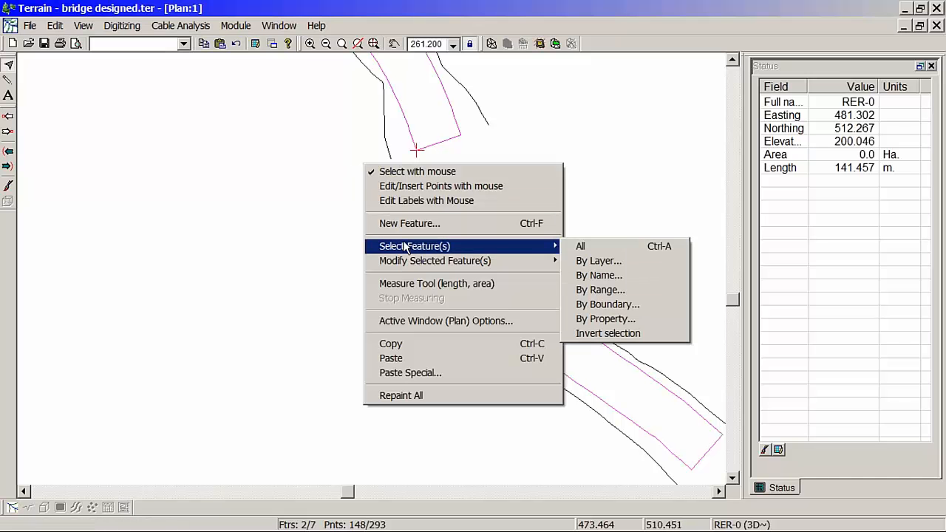
pyautogui.click(608, 334)
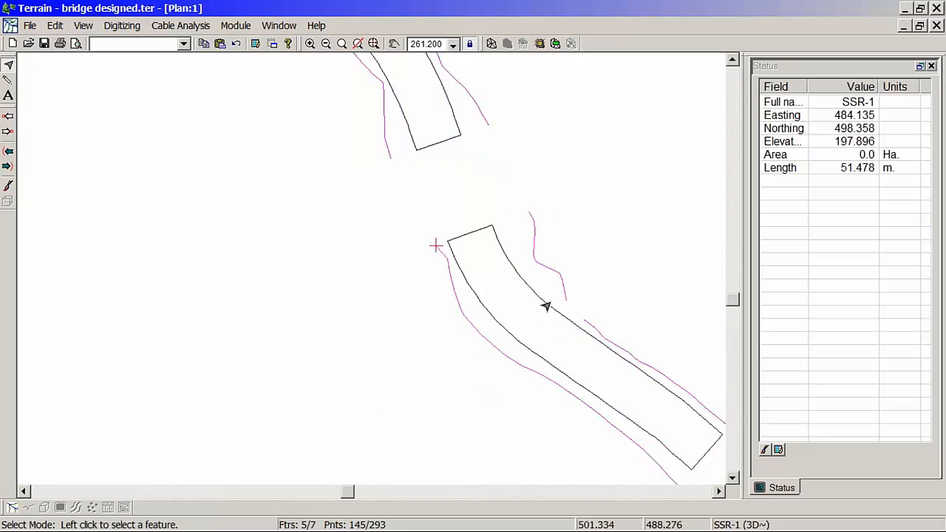
pyautogui.press('Delete')
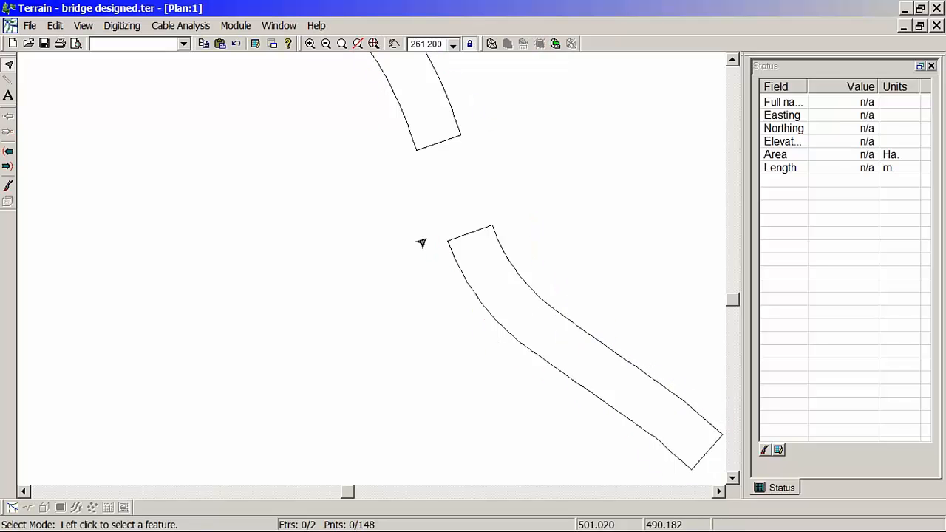
# Step: Copy the closed south road outline and paste it into a new, empty document in a second Terrain session
pyautogui.moveTo(494, 530)
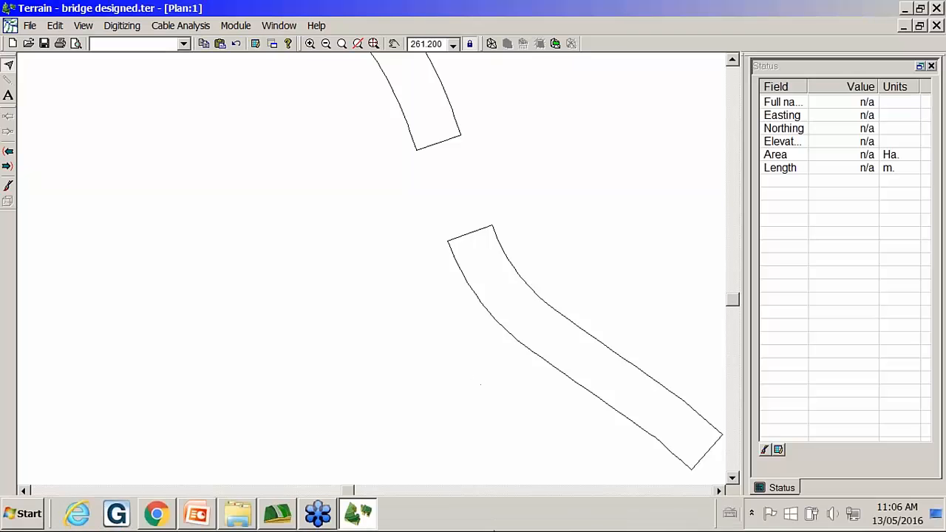
pyautogui.moveTo(402, 153); pyautogui.dragTo(448, 229, button='middle')
pyautogui.moveTo(553, 347); pyautogui.dragTo(484, 296, button='middle')
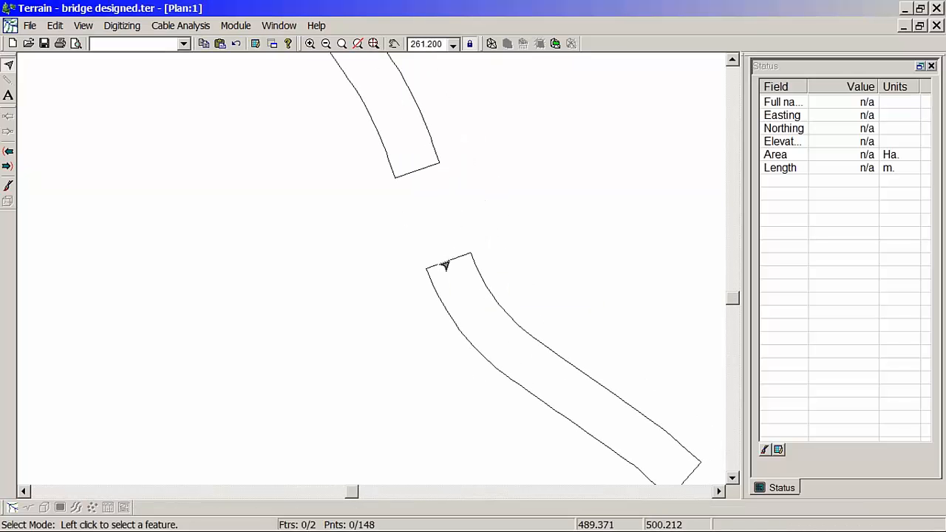
pyautogui.click(445, 266)
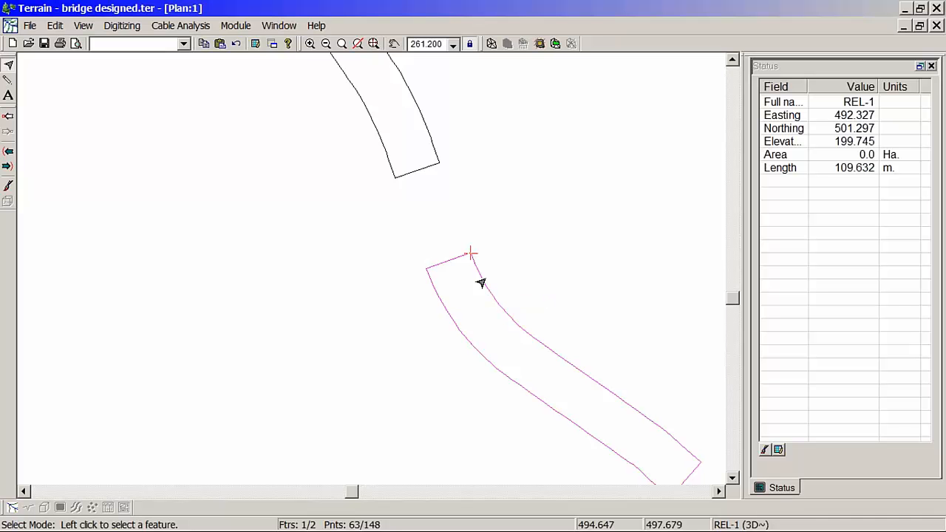
pyautogui.moveTo(478, 279)
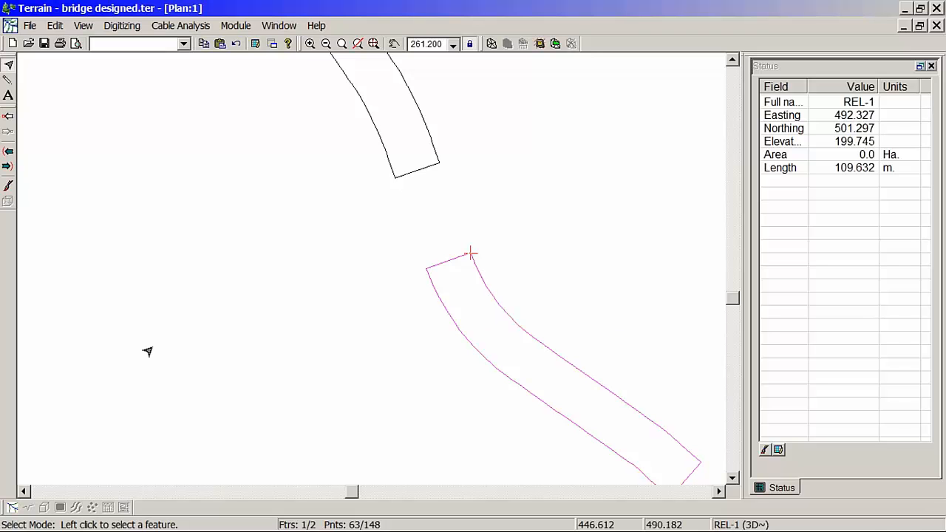
pyautogui.click(32, 516)
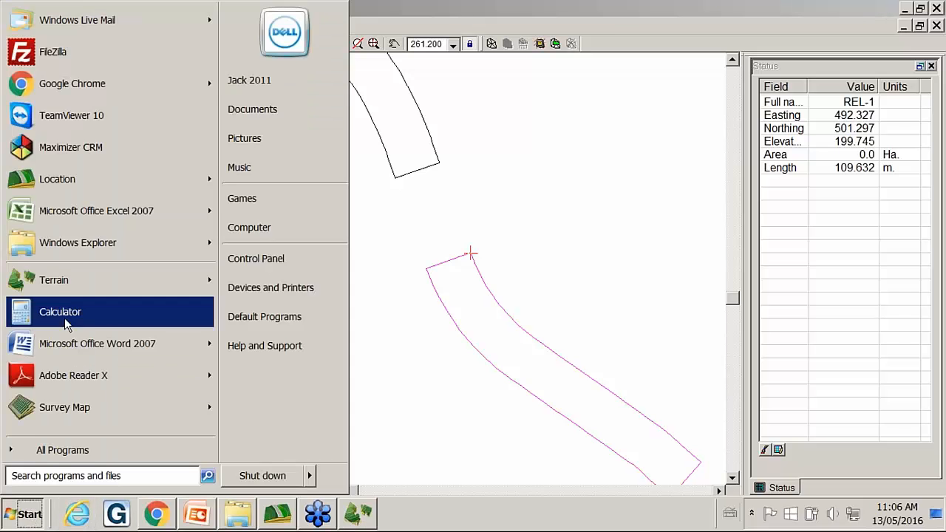
pyautogui.click(45, 276)
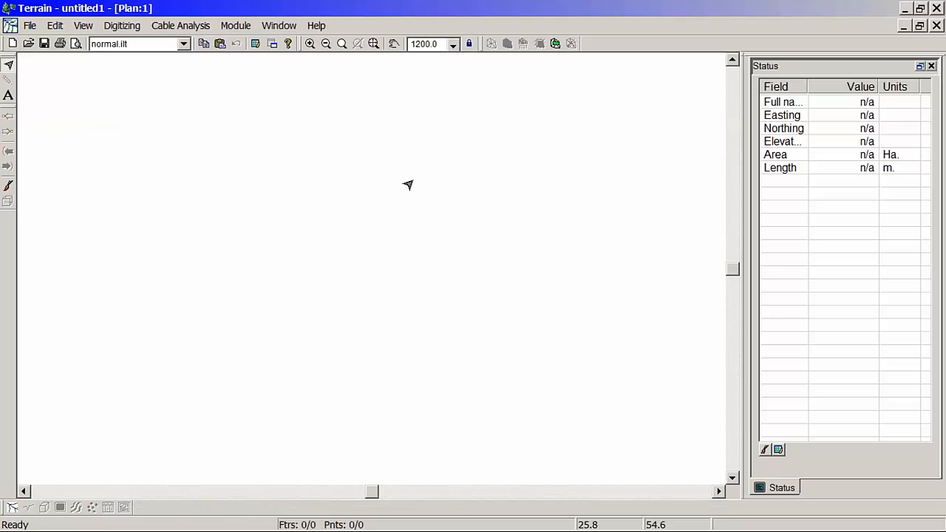
pyautogui.hotkey('ctrl', 'v')
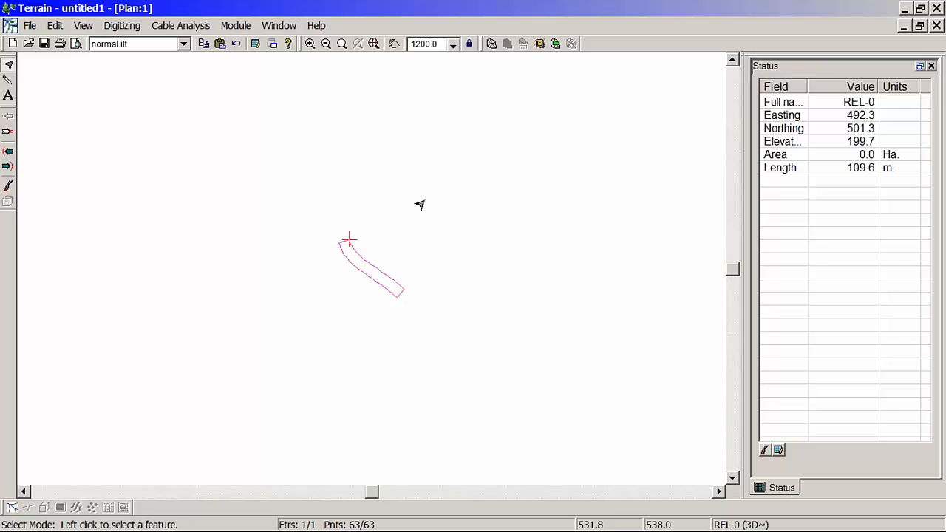
# Step: Save the new document with the south road outline as "south road.ter", replacing the existing file
pyautogui.click(29, 25)
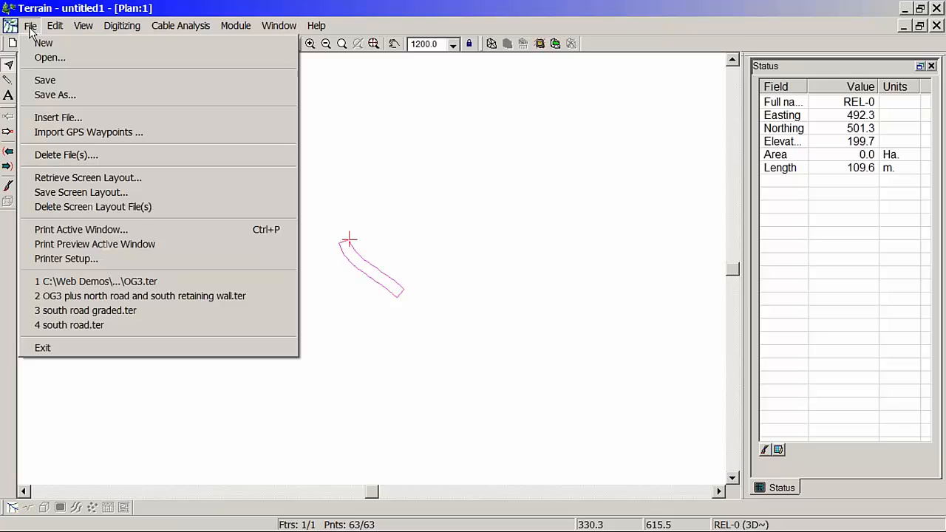
pyautogui.click(50, 96)
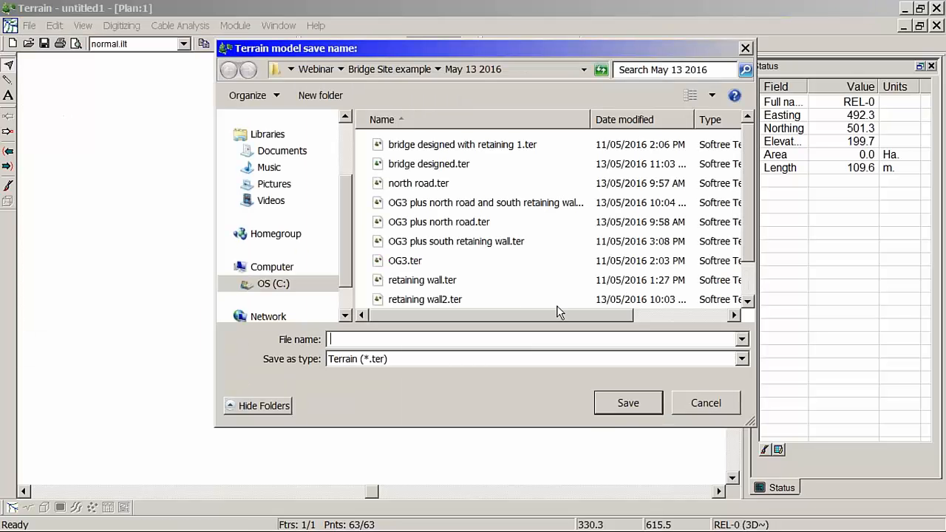
pyautogui.click(748, 302)
pyautogui.click(748, 302)
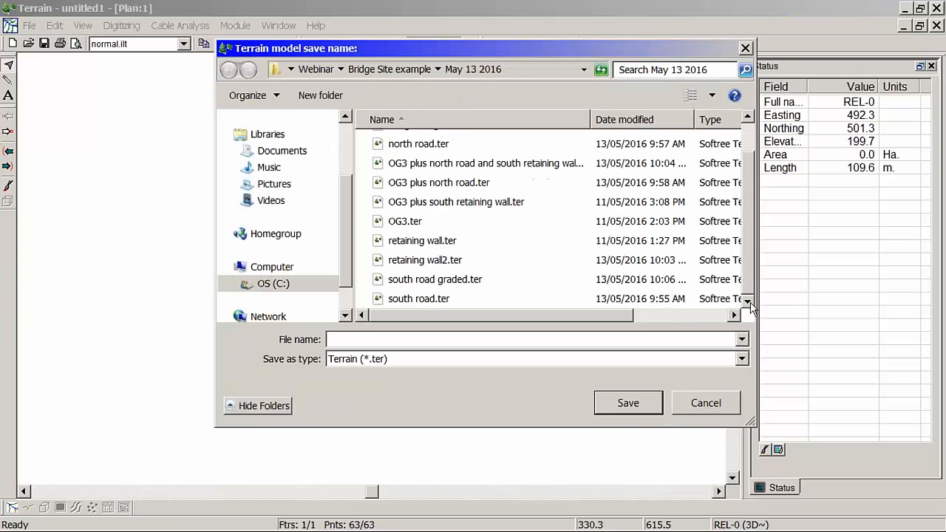
pyautogui.click(398, 305)
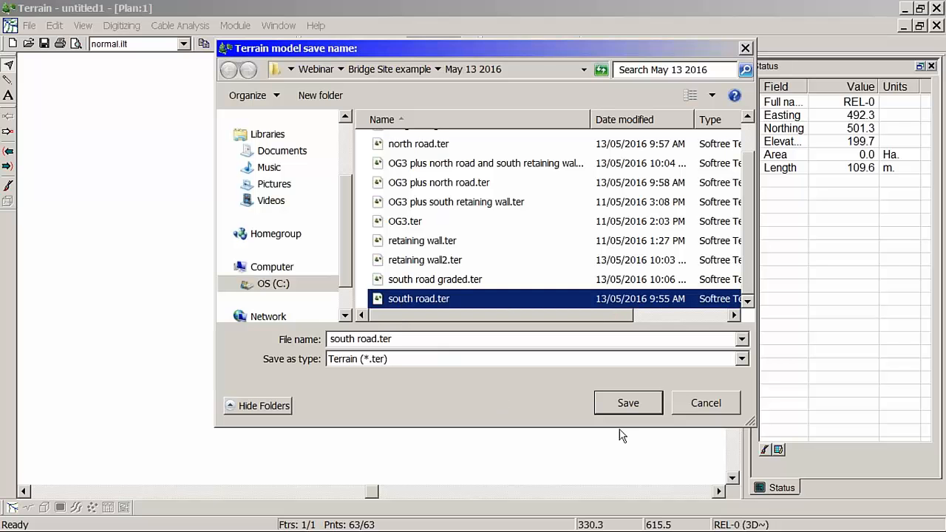
pyautogui.click(629, 404)
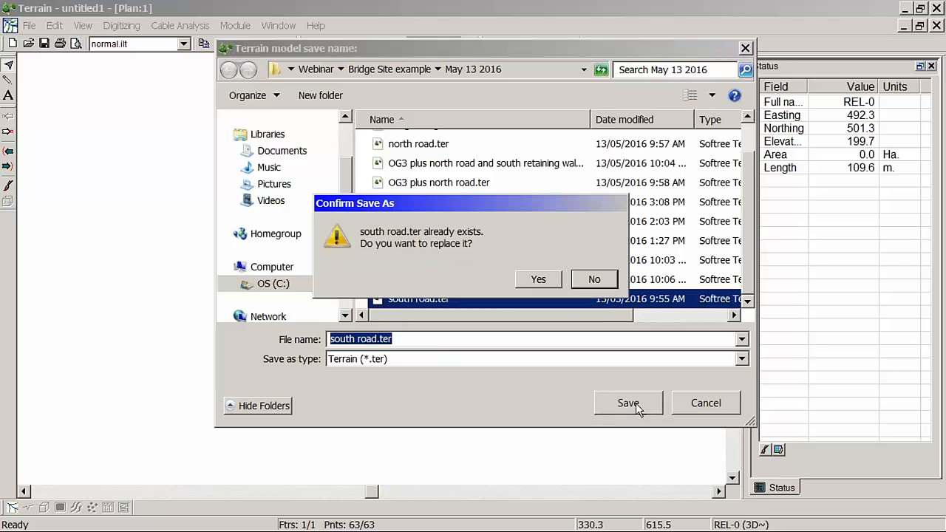
pyautogui.click(553, 280)
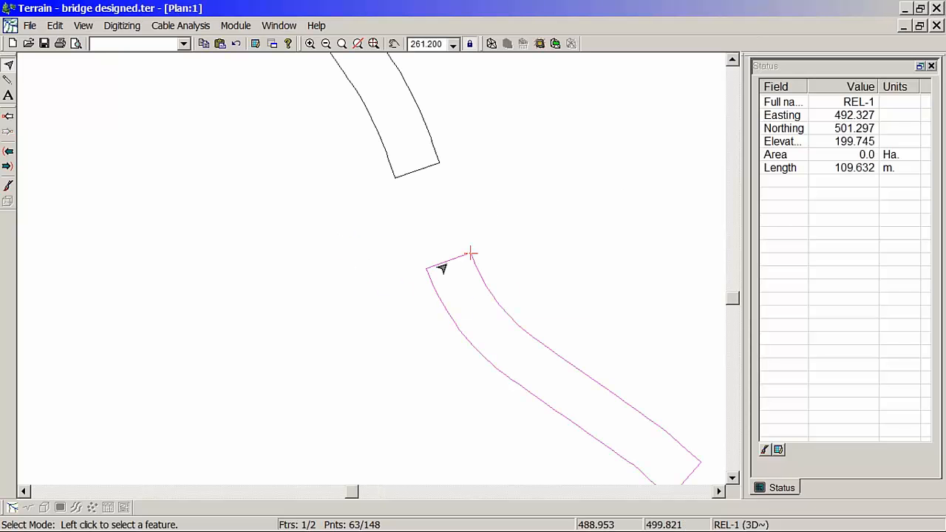
# Step: Switch back to "bridge designed.ter" and delete the south road outline so that only the north road outline is kept
pyautogui.press('Delete')
pyautogui.moveTo(346, 130); pyautogui.dragTo(420, 242, button='middle')
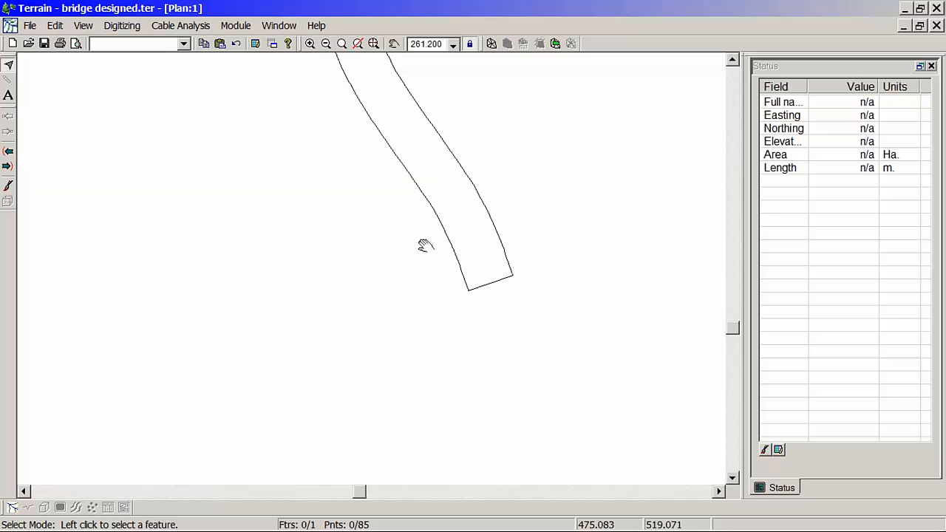
pyautogui.moveTo(482, 225); pyautogui.dragTo(409, 250, button='middle')
pyautogui.scroll(-1, 409, 251)
pyautogui.scroll(-1, 401, 256)
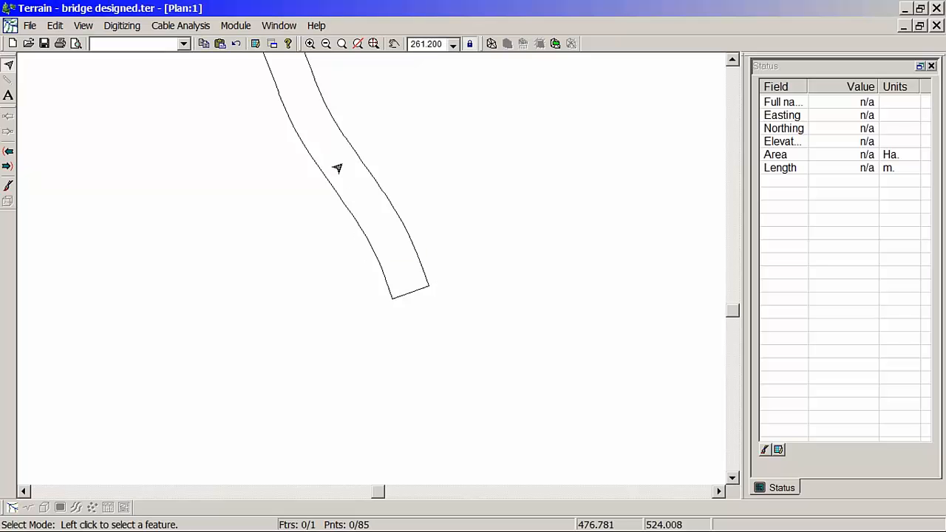
pyautogui.rightClick(343, 149)
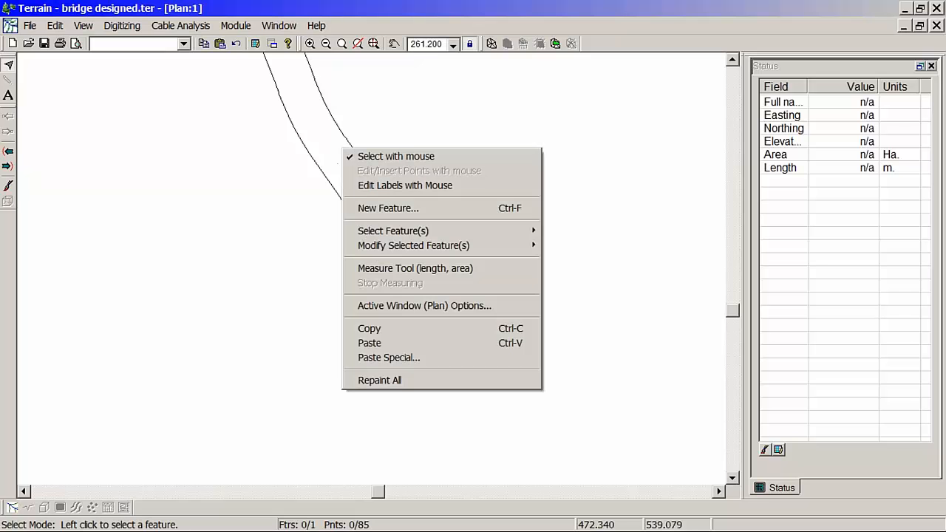
pyautogui.click(448, 306)
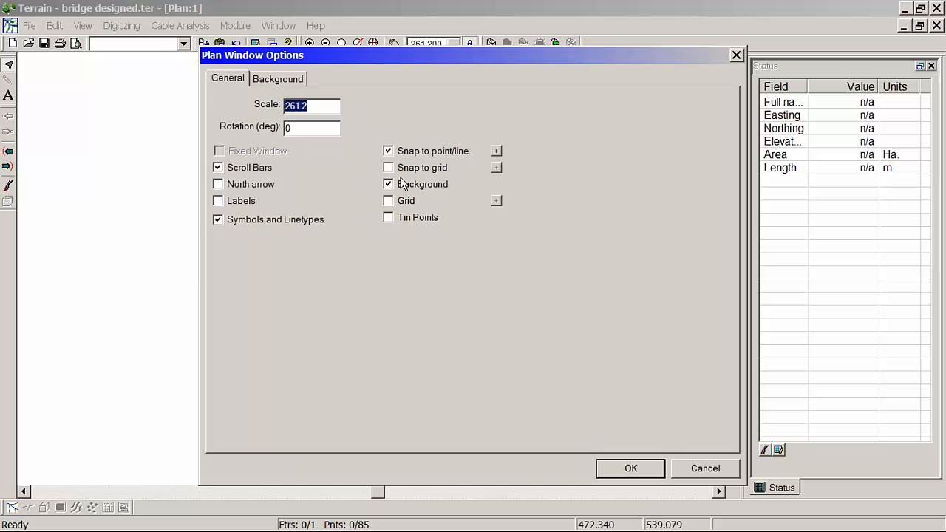
pyautogui.click(722, 468)
# Step: Add OG3.ter as a background file of the plan window
pyautogui.rightClick(352, 153)
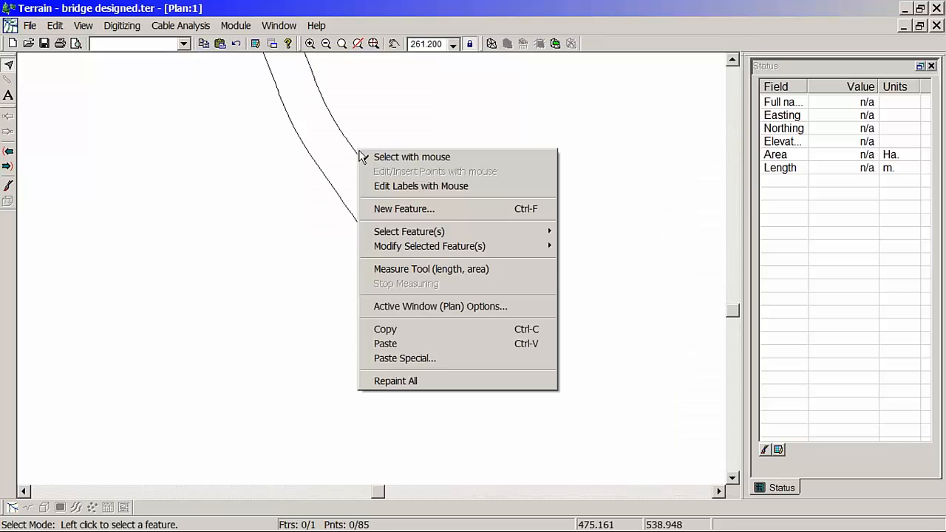
pyautogui.click(430, 306)
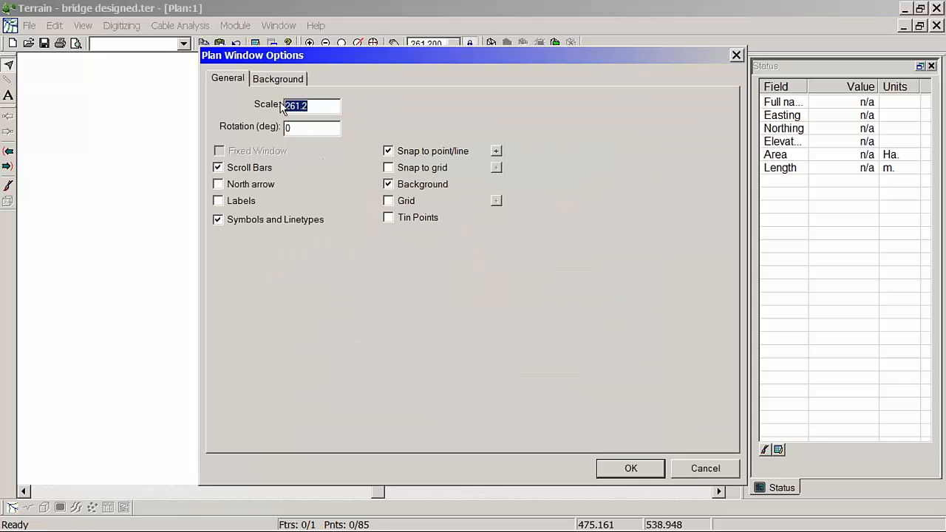
pyautogui.click(276, 79)
pyautogui.click(609, 101)
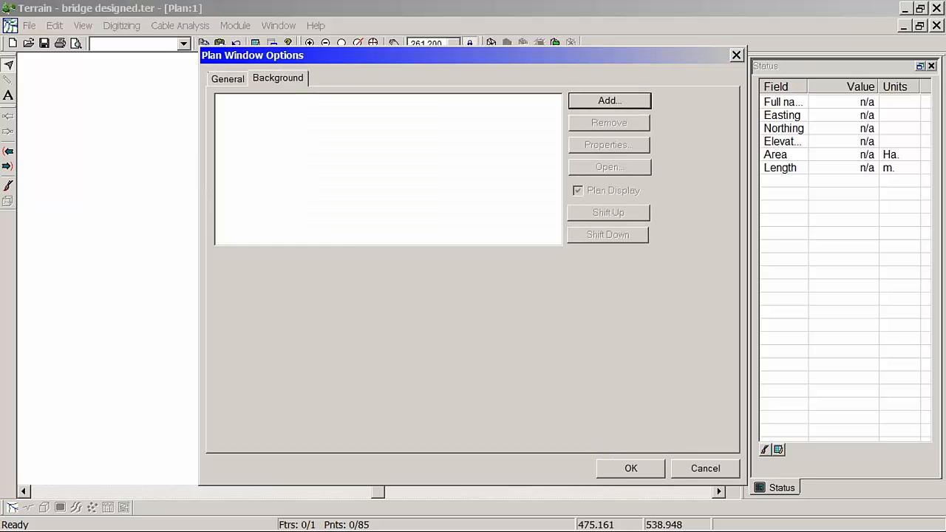
pyautogui.click(404, 261)
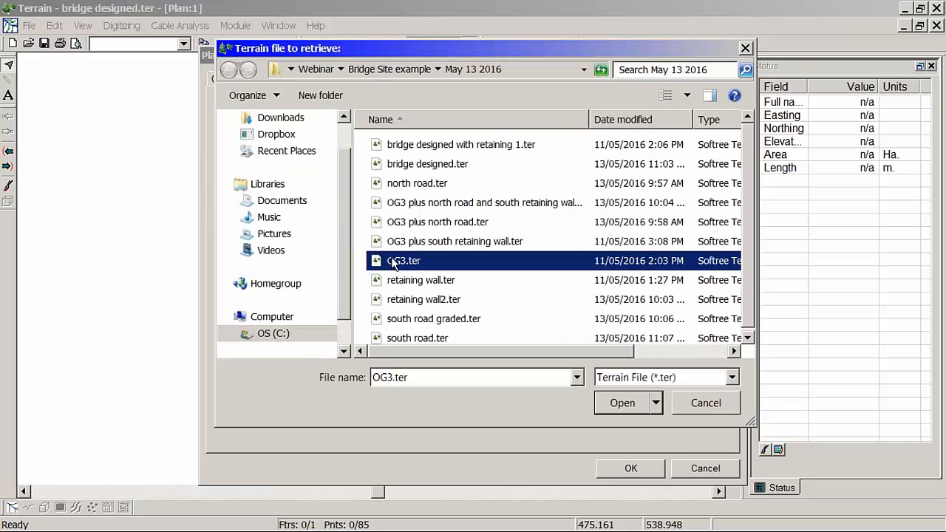
pyautogui.click(624, 404)
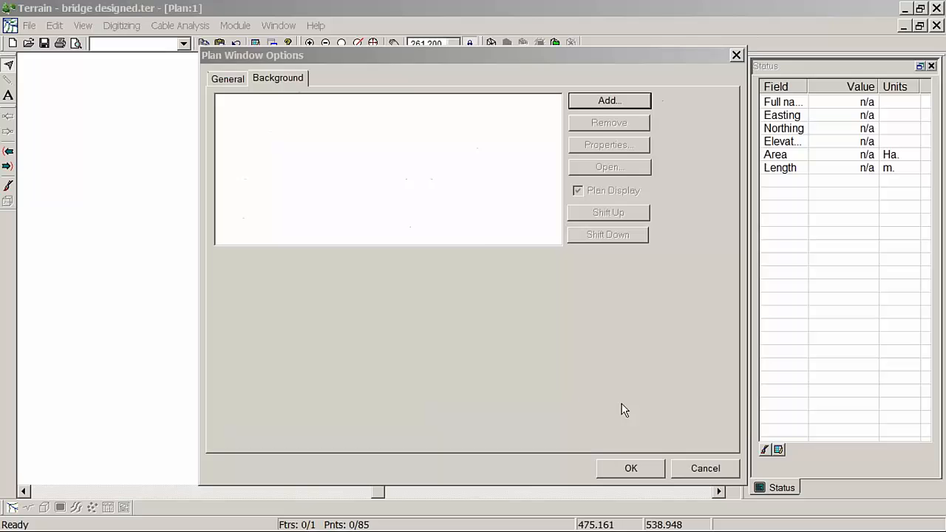
pyautogui.click(632, 469)
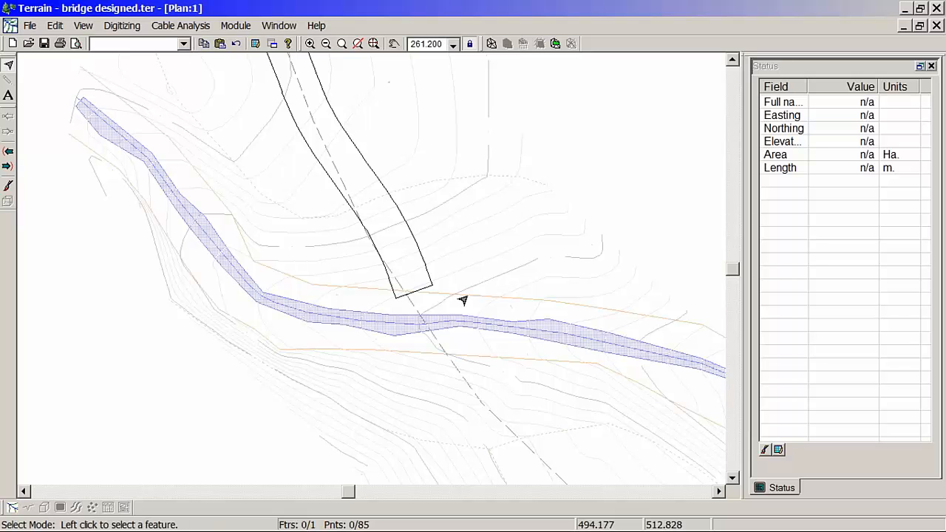
# Step: Select the closed north road outline at its bridge end
pyautogui.moveTo(463, 300)
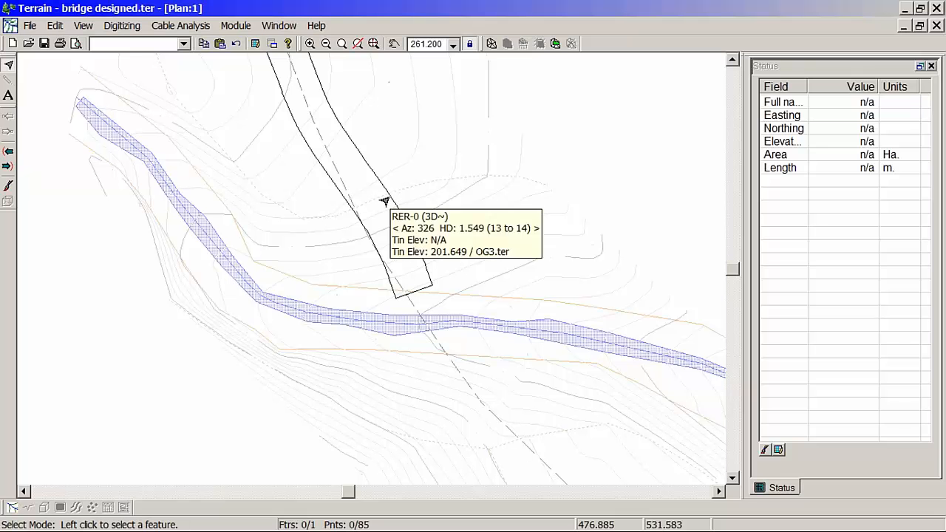
pyautogui.moveTo(418, 289); pyautogui.dragTo(392, 259, button='middle')
pyautogui.scroll(2, 392, 259)
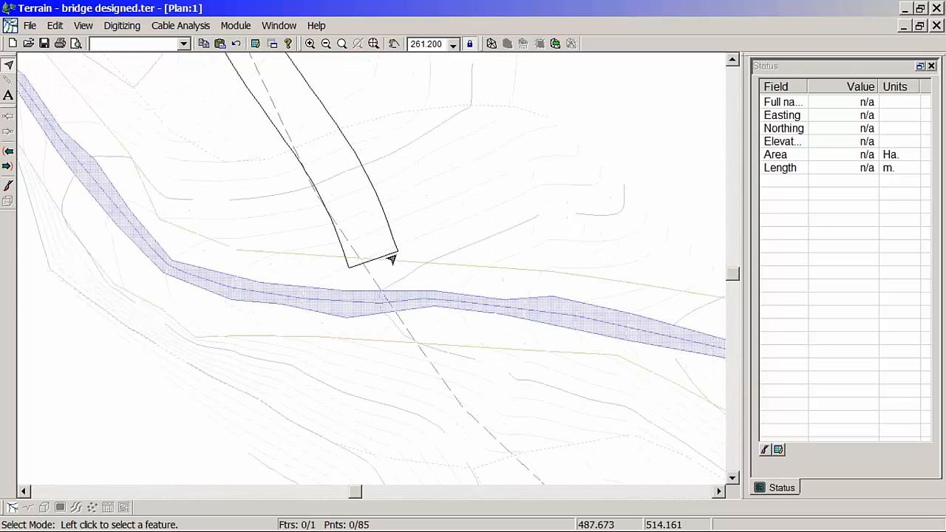
pyautogui.scroll(-1, 392, 260)
pyautogui.click(390, 258)
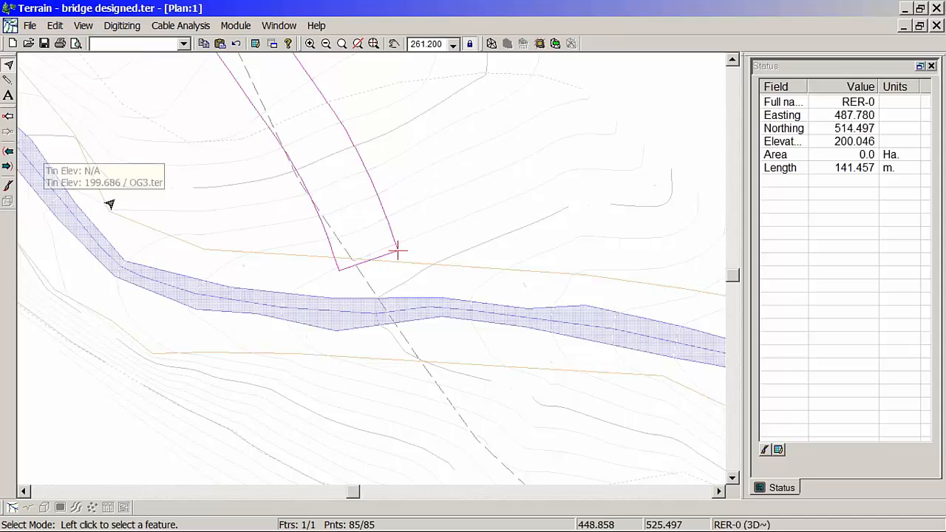
# Step: Step back and forth through the north road outline's points near the bridge end to examine its direction
pyautogui.click(8, 119)
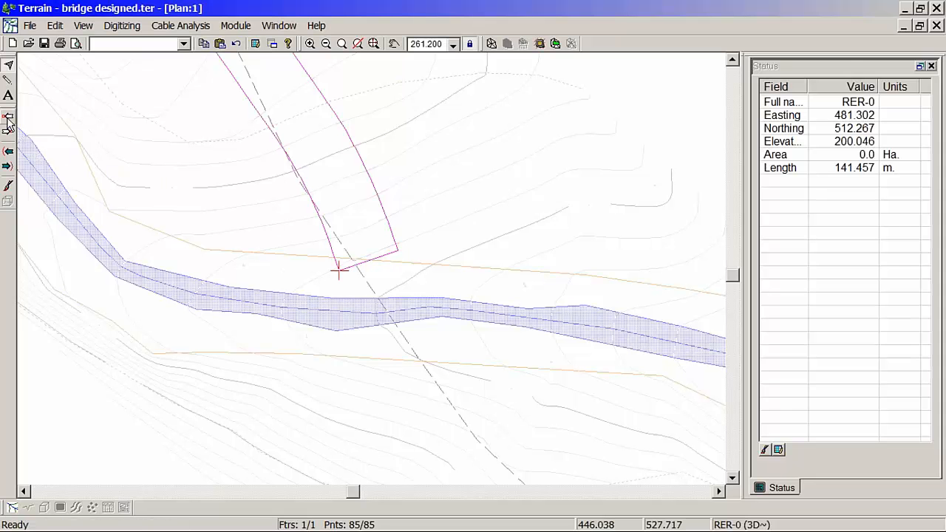
pyautogui.click(8, 120)
pyautogui.click(8, 132)
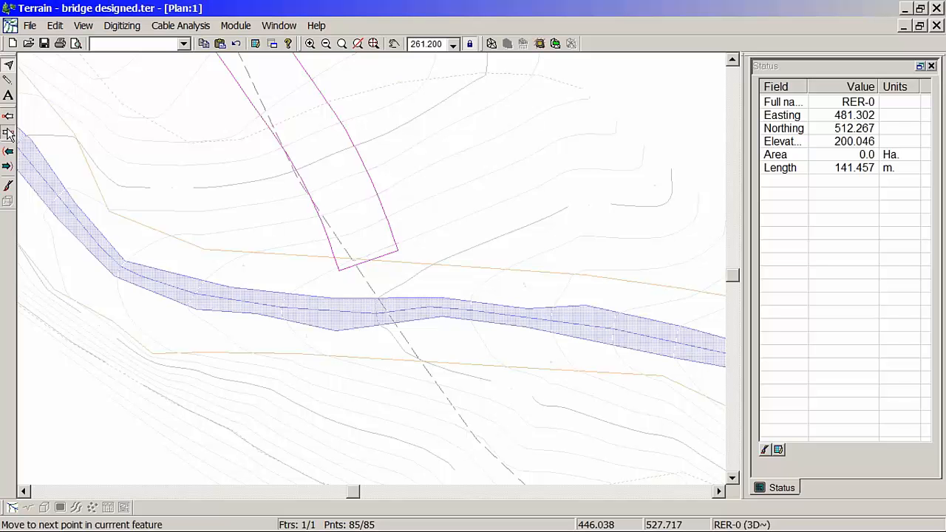
pyautogui.click(8, 134)
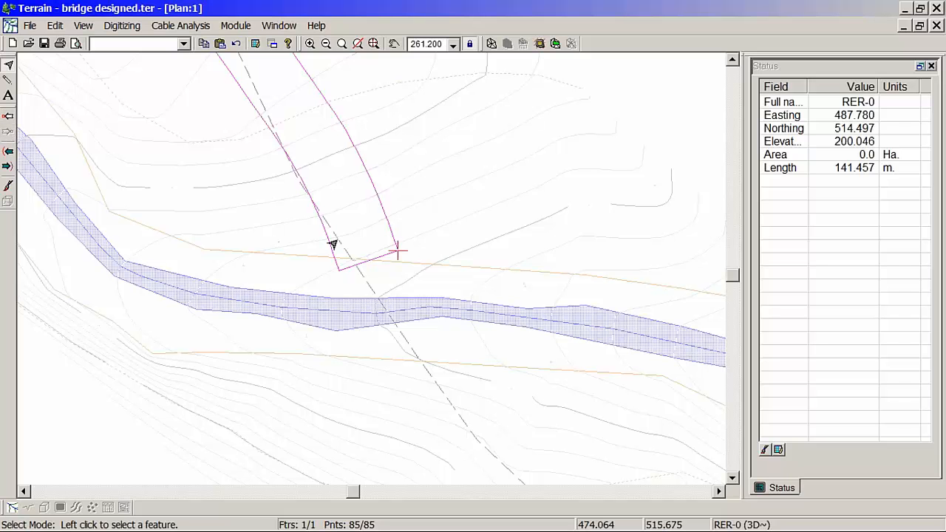
pyautogui.click(377, 213)
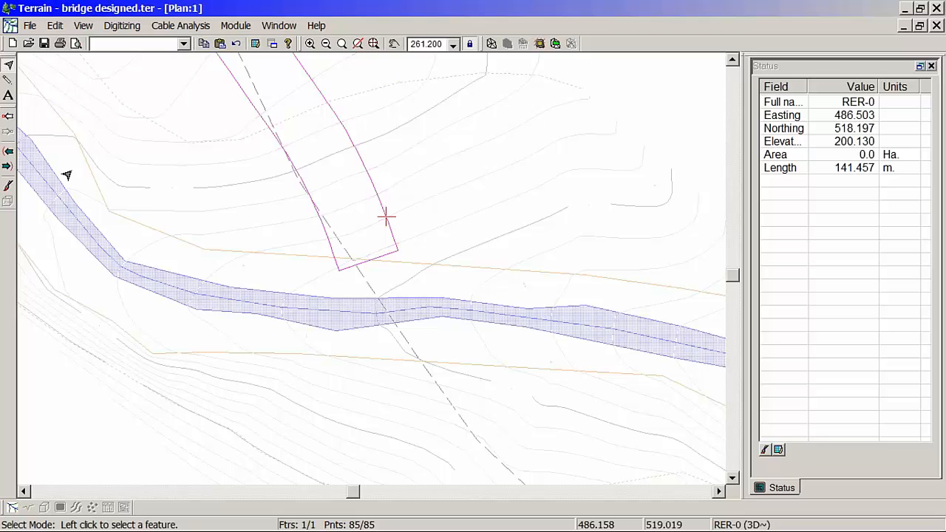
pyautogui.click(8, 117)
pyautogui.click(9, 133)
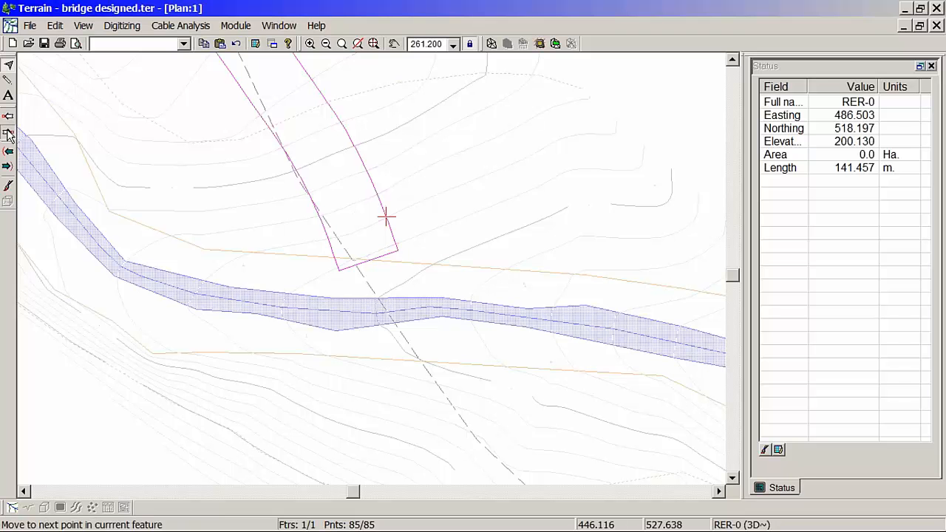
pyautogui.click(8, 134)
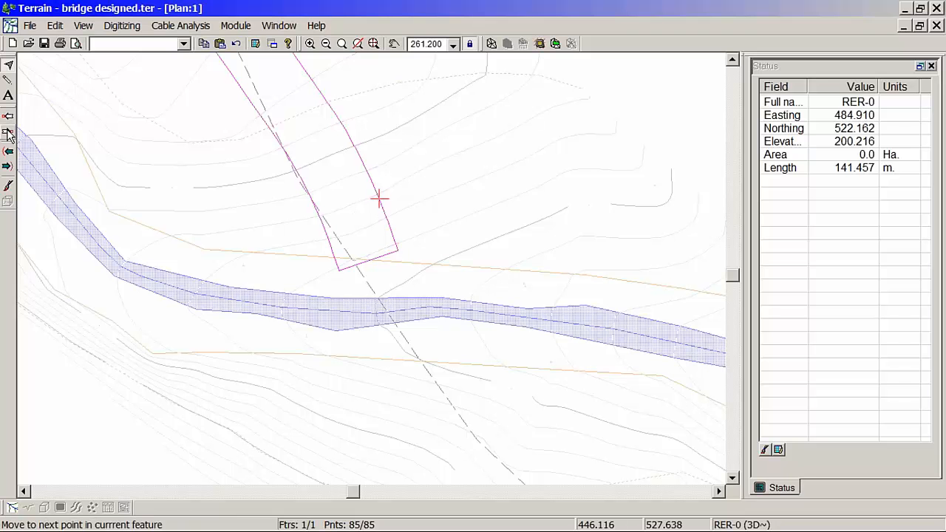
# Step: Set up grading from the north road outline on the right side, with the file OG3.ter as target surface
pyautogui.click(540, 44)
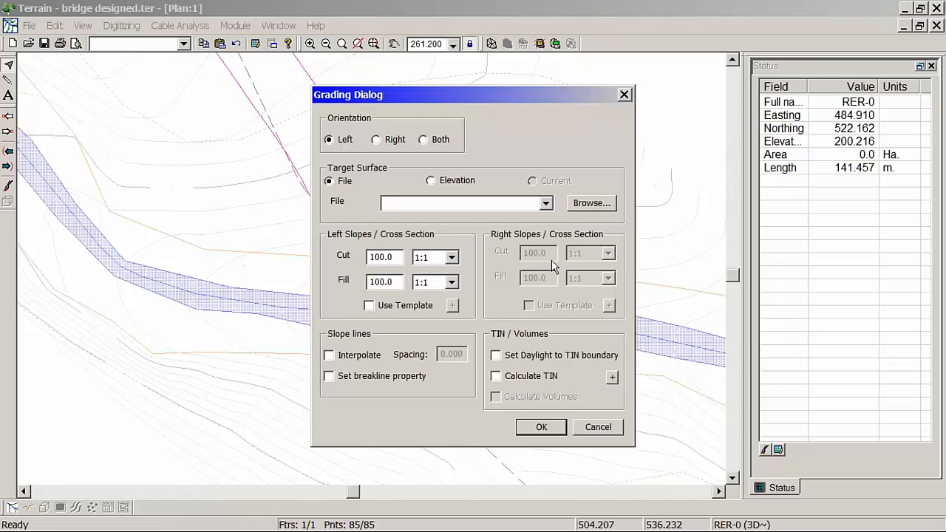
pyautogui.click(598, 427)
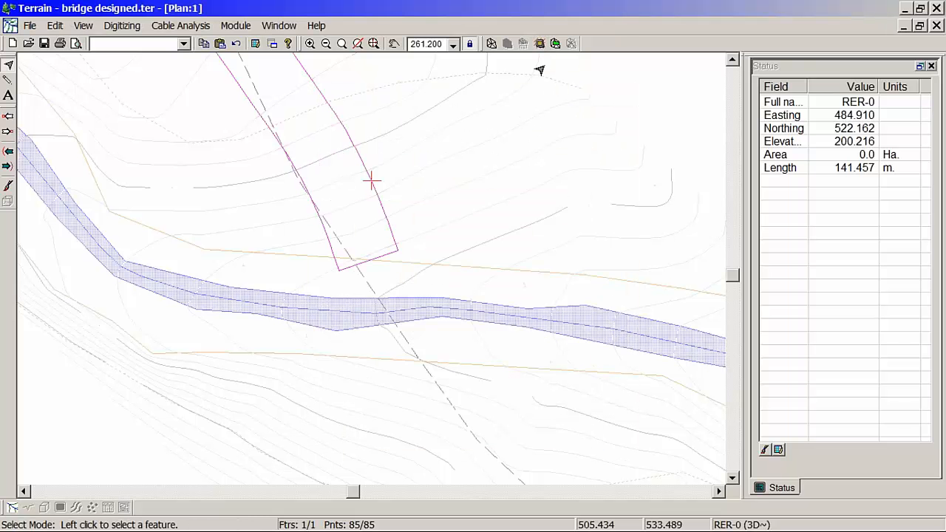
pyautogui.click(540, 44)
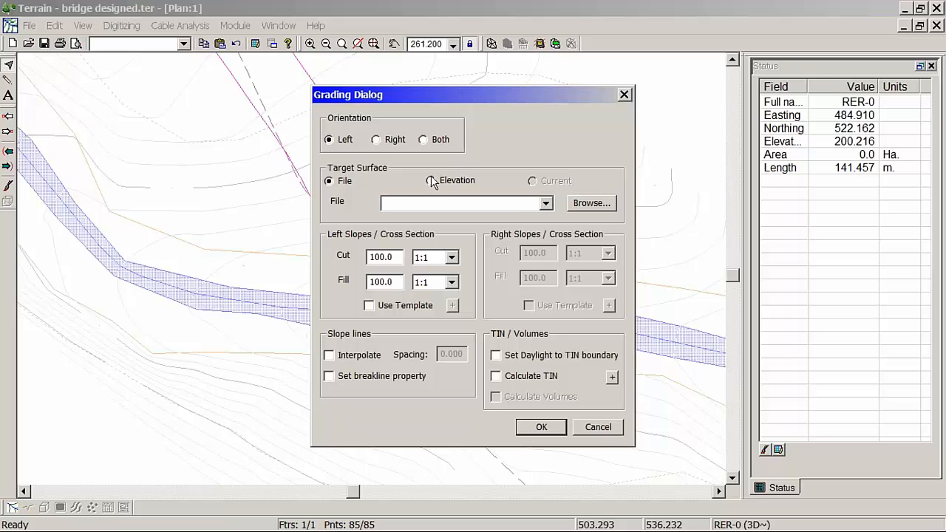
pyautogui.click(377, 140)
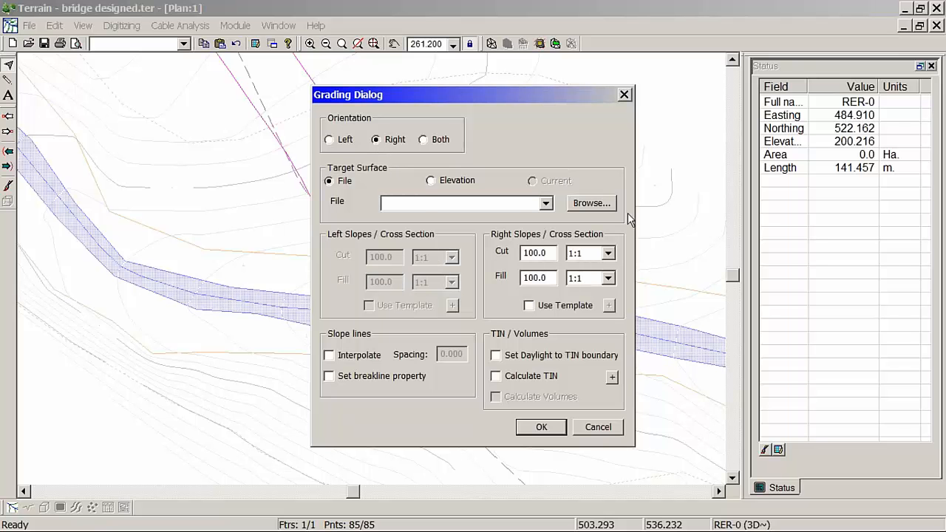
pyautogui.click(608, 207)
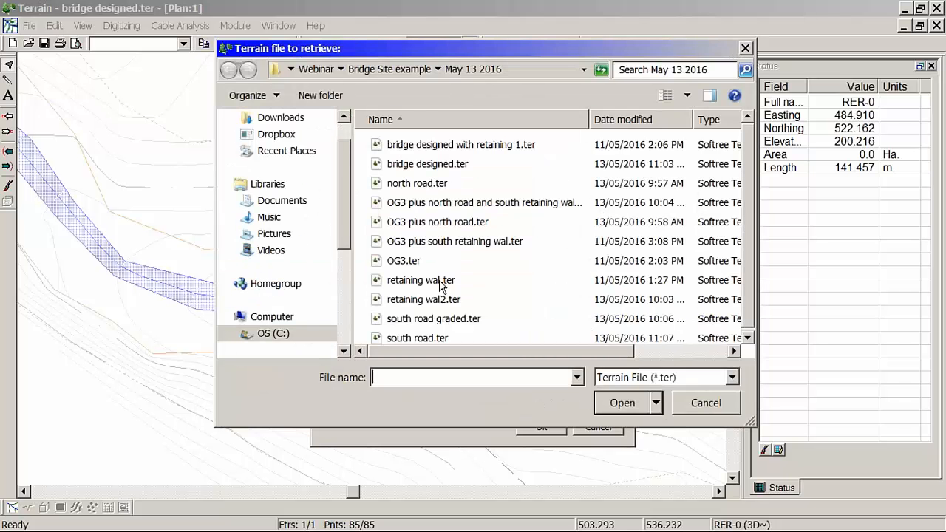
pyautogui.click(403, 261)
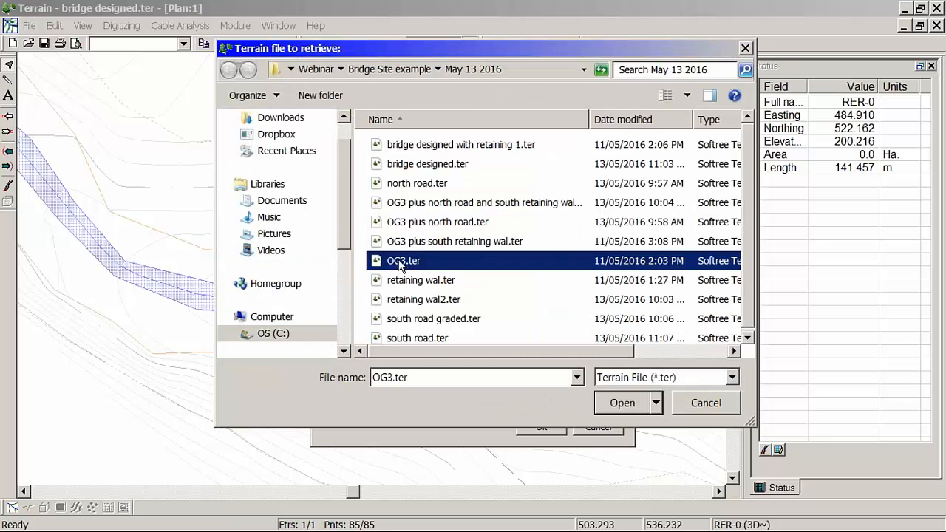
pyautogui.click(615, 402)
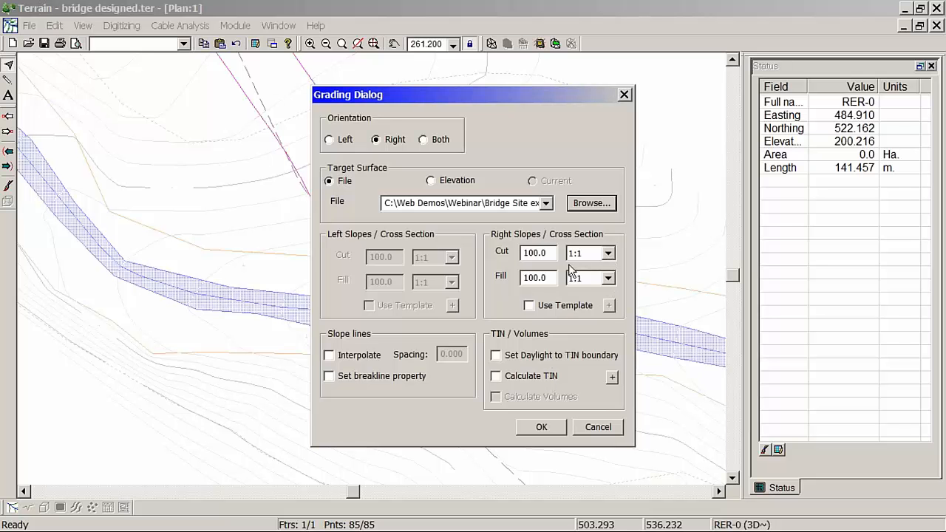
# Step: Run the grading with slope lines interpolated at 1.000 spacing, daylight set to TIN boundary, and TIN and volumes calculated
pyautogui.click(377, 358)
pyautogui.doubleClick(461, 355)
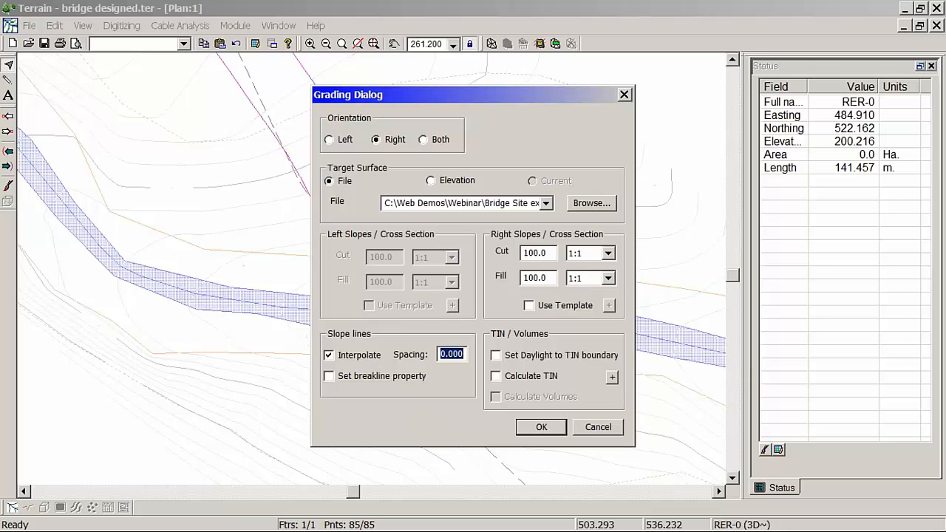
pyautogui.write('1')
pyautogui.click(519, 357)
pyautogui.click(526, 377)
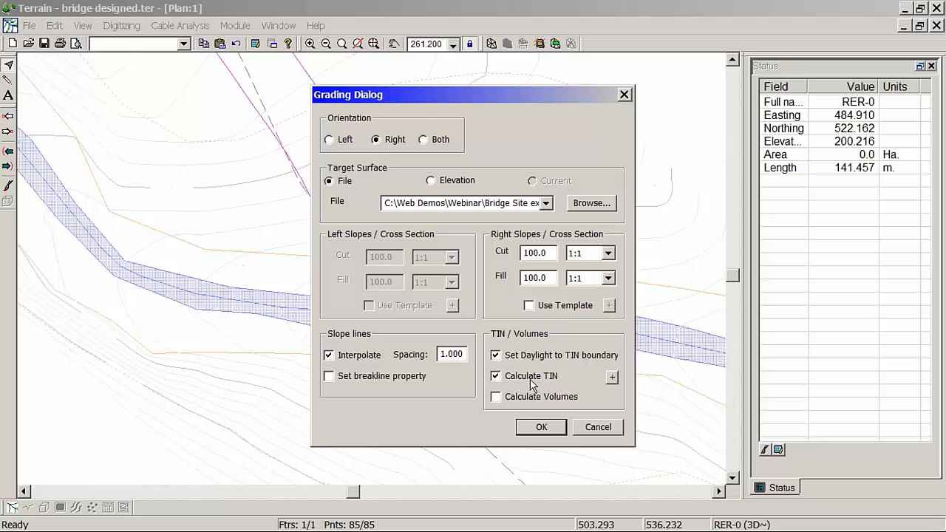
pyautogui.click(541, 429)
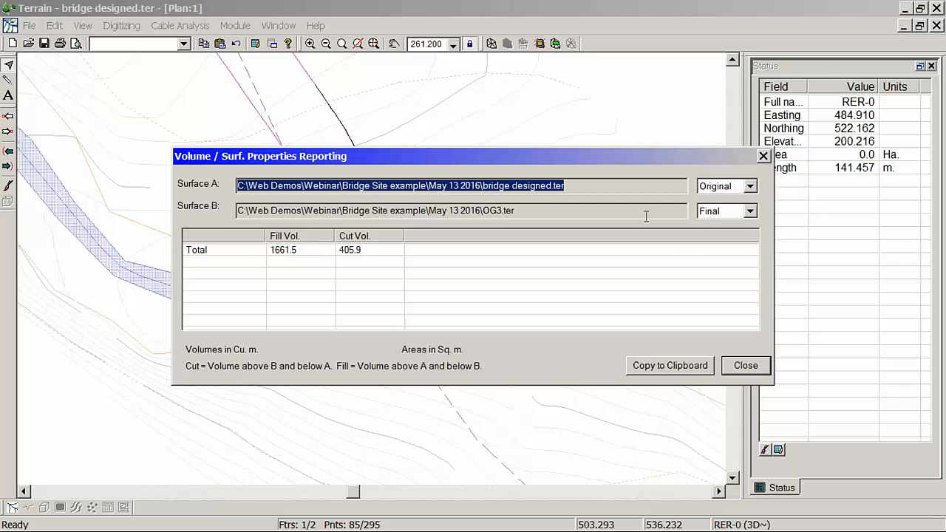
# Step: Set the volume report to compare bridge designed.ter as Final against OG3.ter as Original, and close the report
pyautogui.click(749, 212)
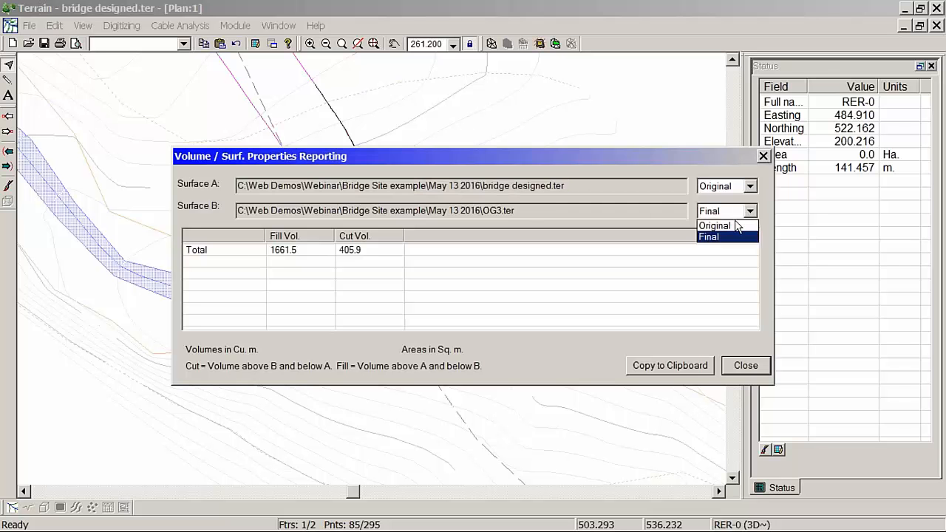
pyautogui.click(733, 223)
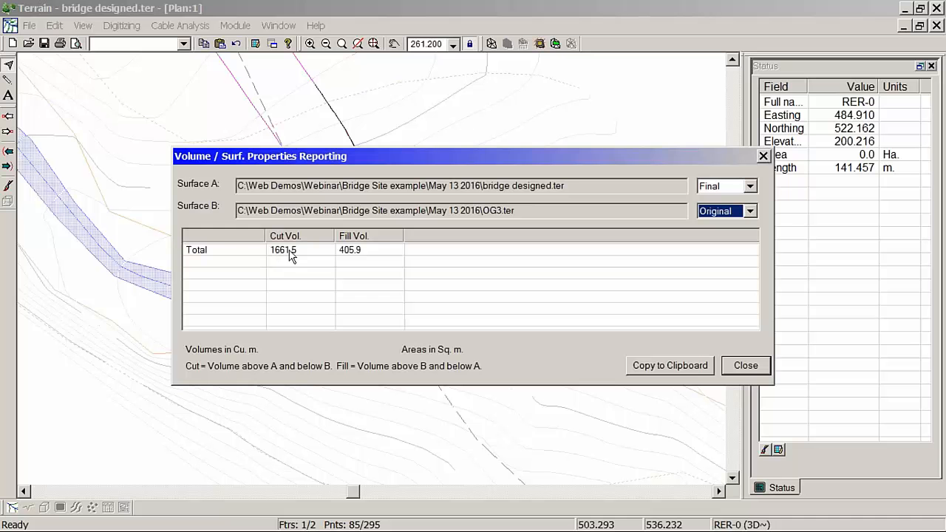
pyautogui.click(746, 365)
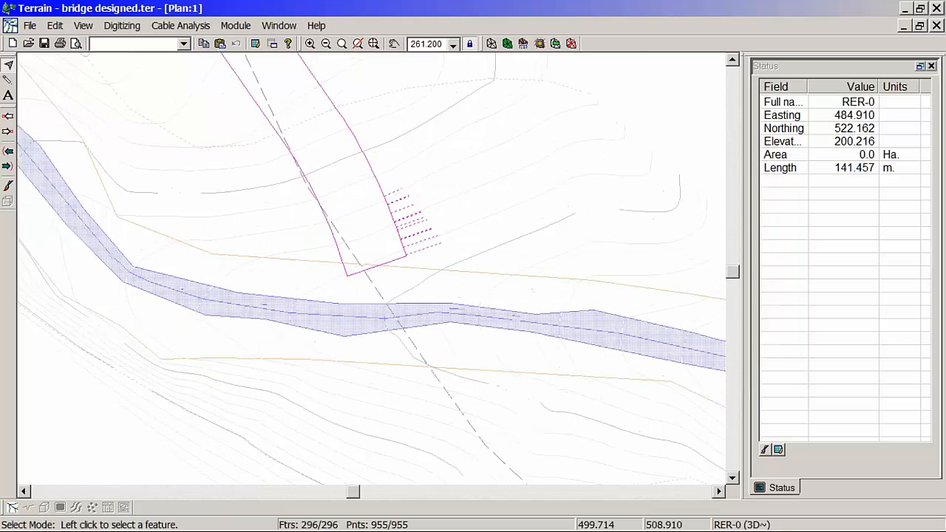
pyautogui.scroll(2, 467, 300)
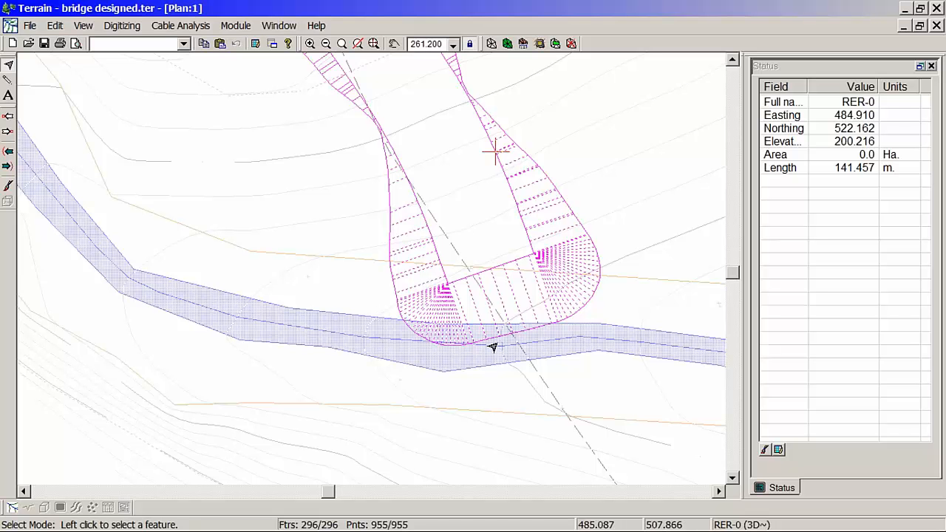
# Step: Regrade the north road outline to OG3.ter with right-side cut and fill slopes of 1/2:1, clearing the existing triangles
pyautogui.click(539, 44)
pyautogui.click(609, 256)
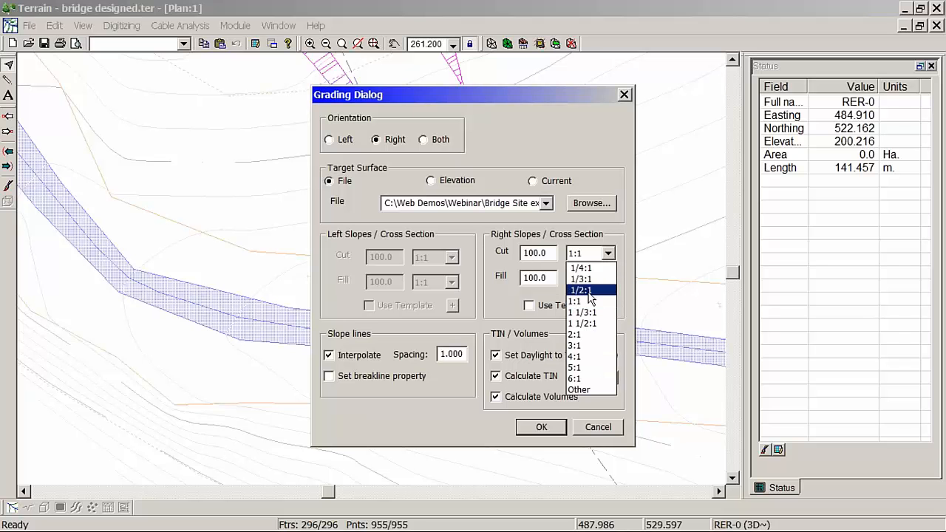
pyautogui.click(591, 290)
pyautogui.click(608, 279)
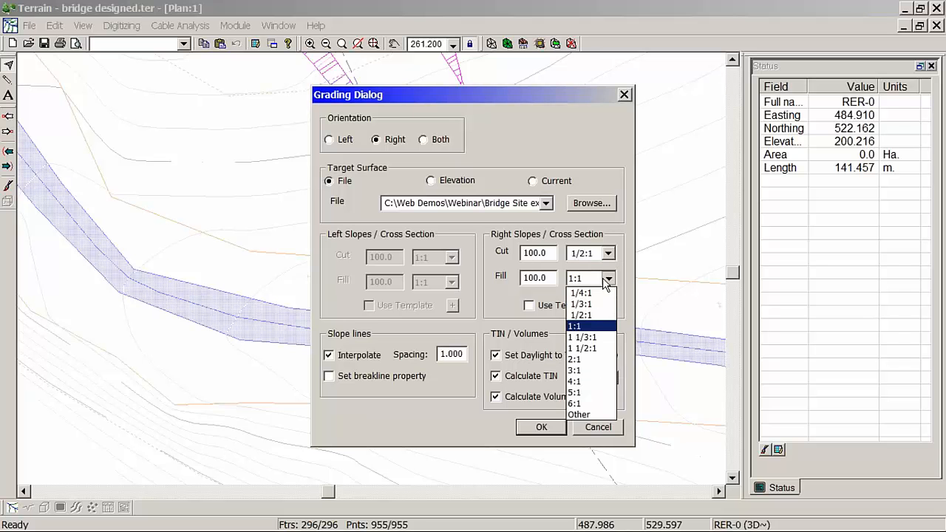
pyautogui.click(593, 315)
pyautogui.click(561, 428)
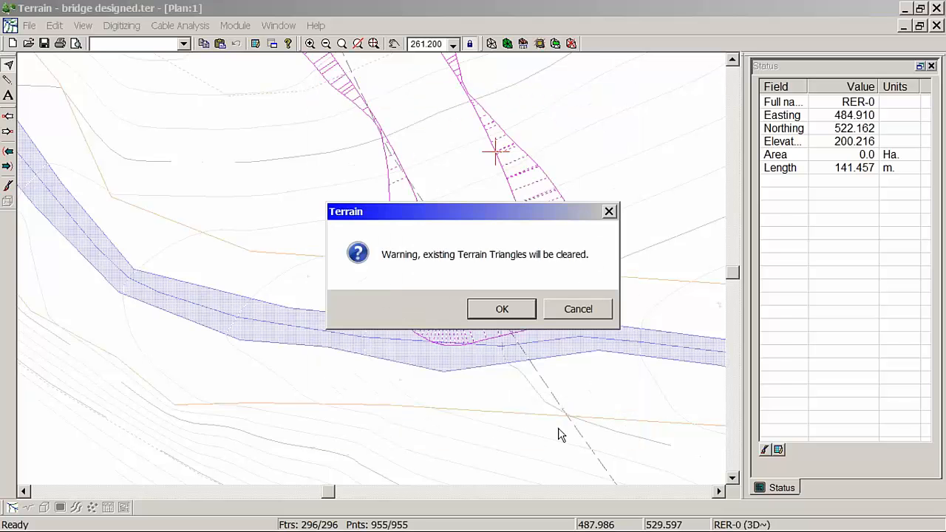
pyautogui.click(515, 309)
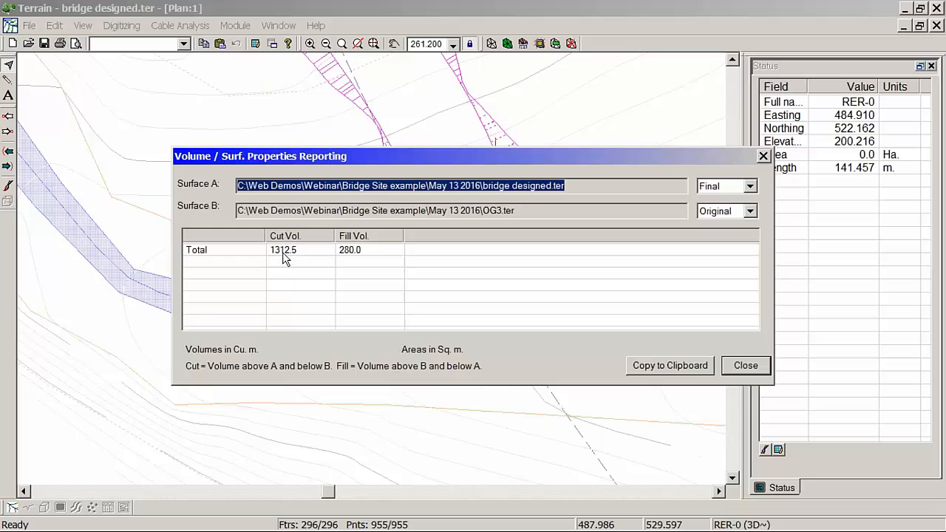
pyautogui.click(746, 365)
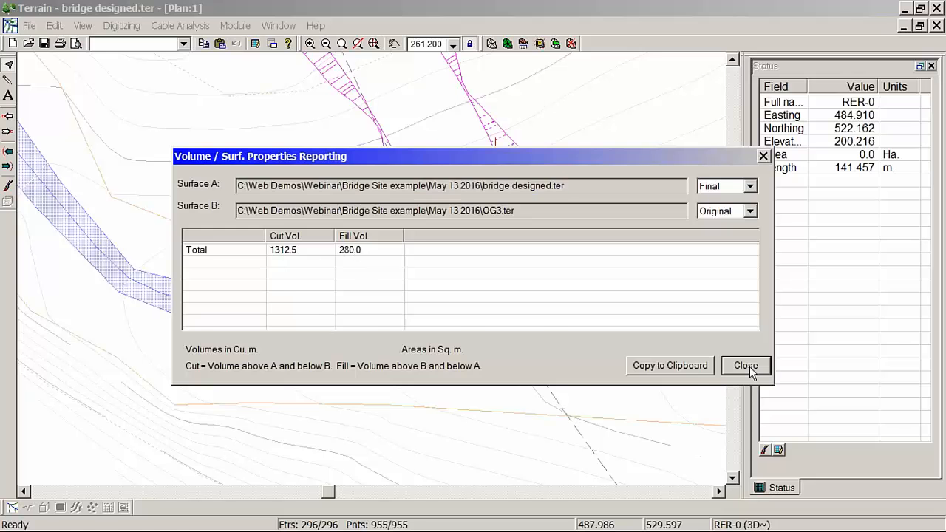
# Step: Examine the graded slopes and the TIN elevations against OG3 around the north road's bridge end
pyautogui.moveTo(457, 288)
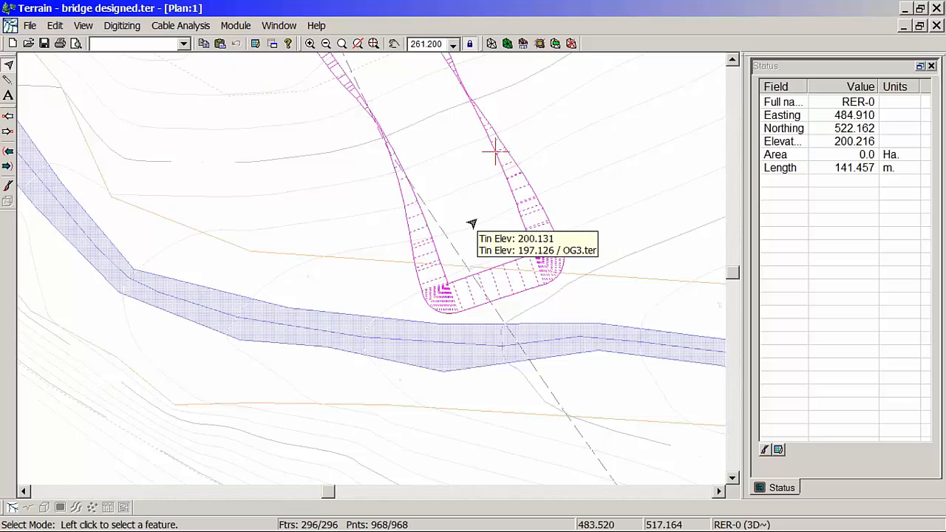
pyautogui.moveTo(422, 144); pyautogui.dragTo(468, 200, button='middle')
pyautogui.moveTo(474, 200)
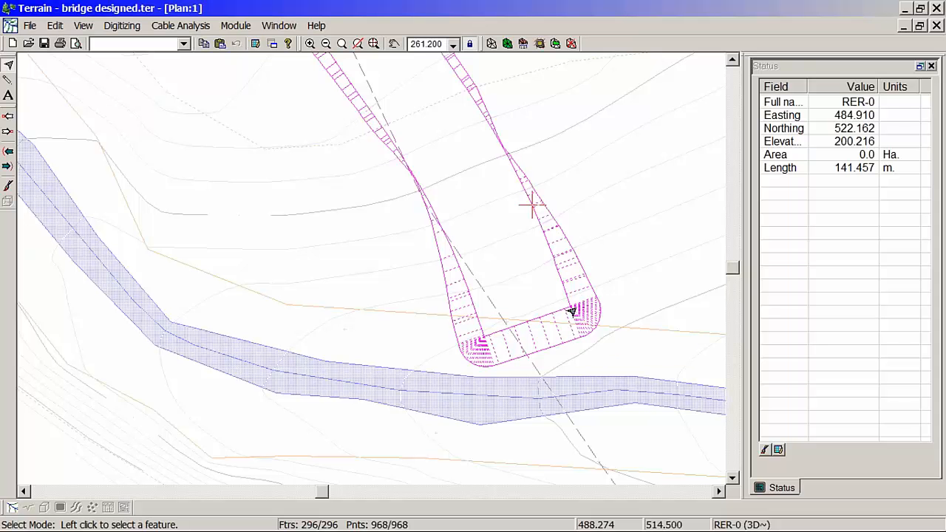
pyautogui.scroll(2, 573, 315)
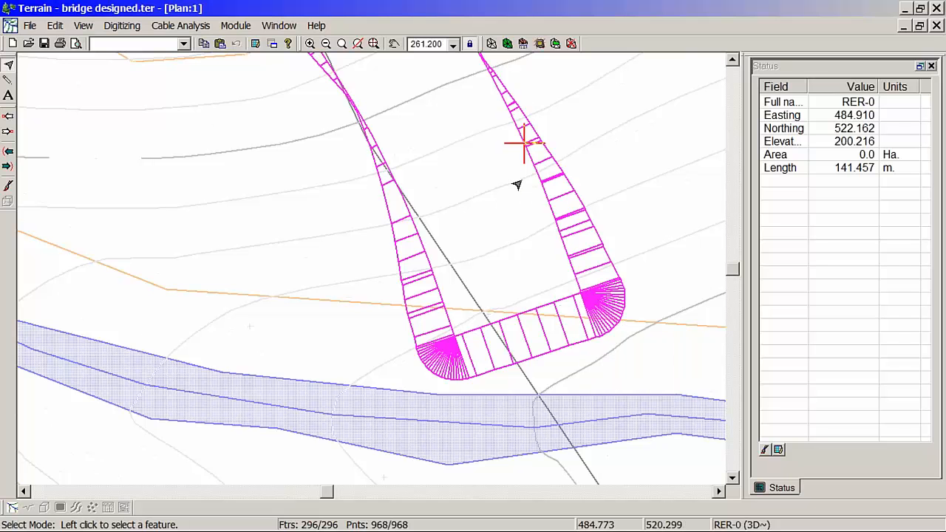
pyautogui.moveTo(459, 345)
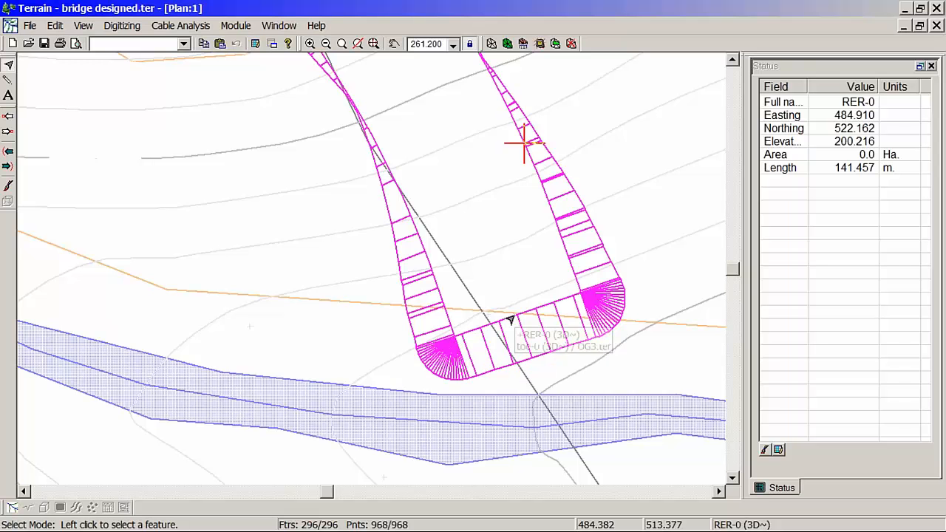
pyautogui.moveTo(507, 321); pyautogui.dragTo(438, 311, button='middle')
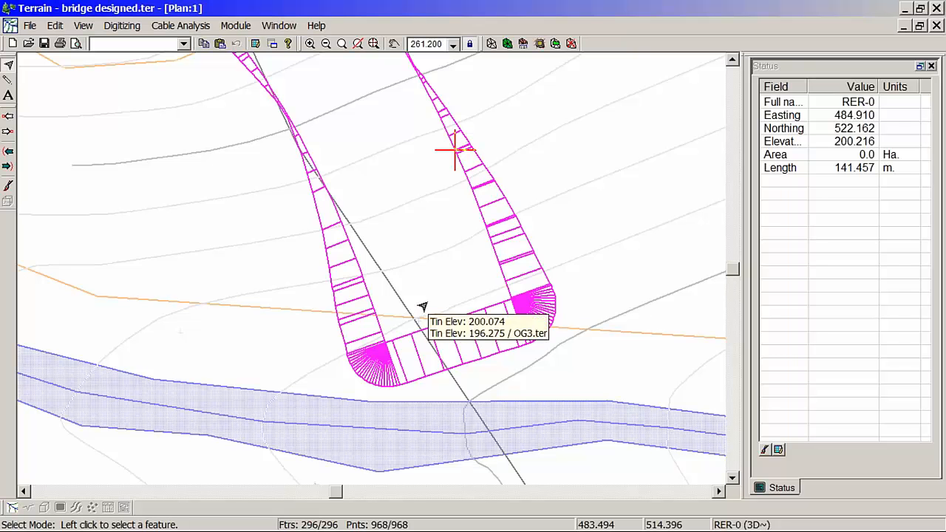
pyautogui.moveTo(426, 305)
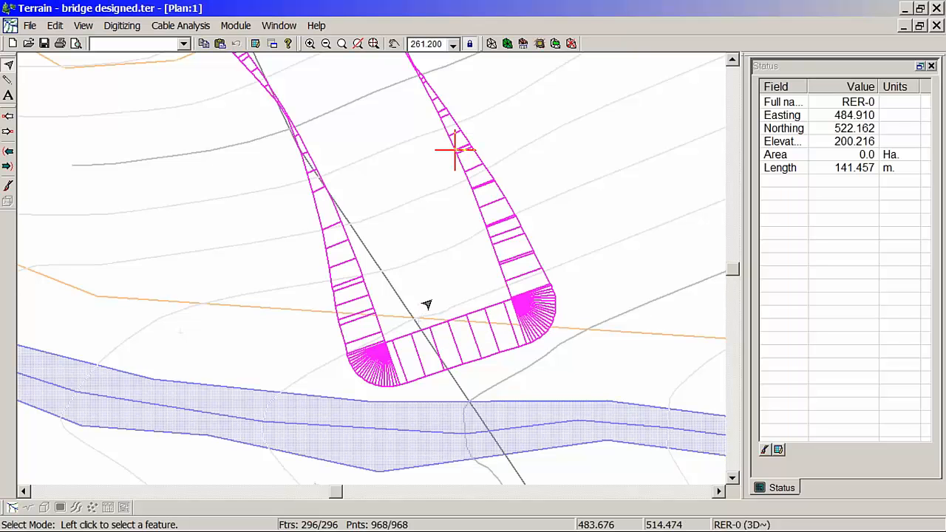
# Step: Save the graded north road terrain as north road.ter, replacing the existing file
pyautogui.click(31, 26)
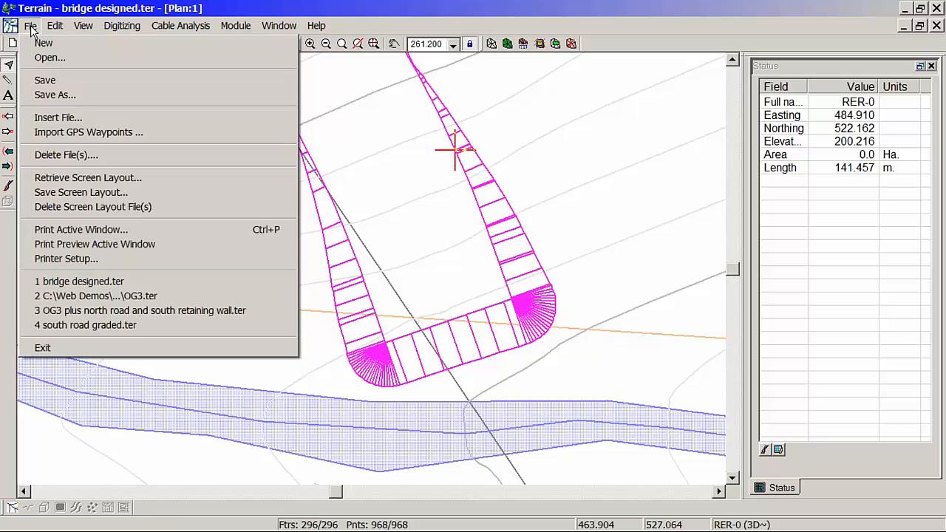
pyautogui.click(55, 95)
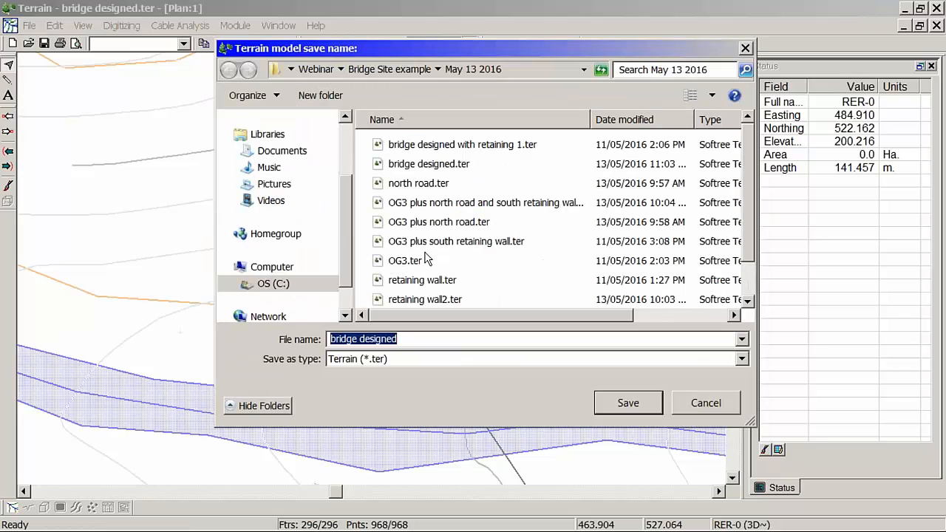
pyautogui.click(427, 184)
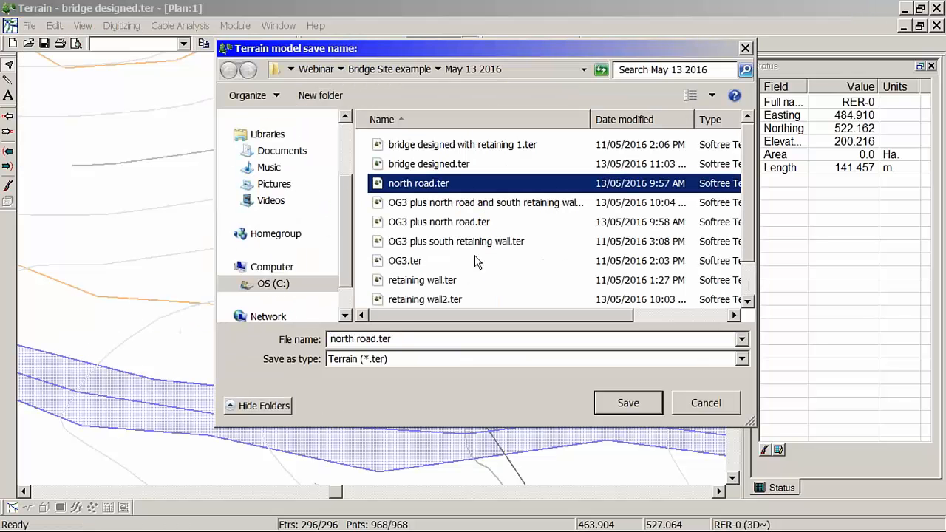
pyautogui.click(626, 405)
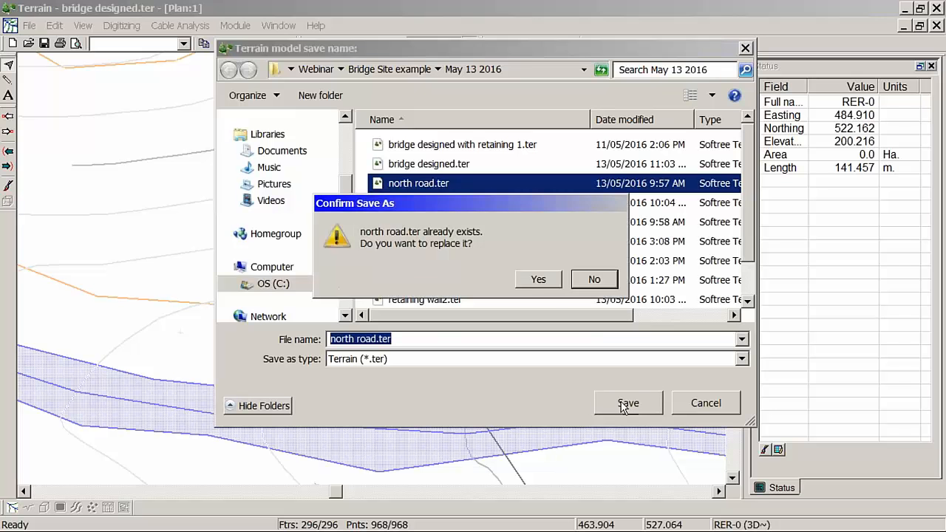
pyautogui.click(539, 280)
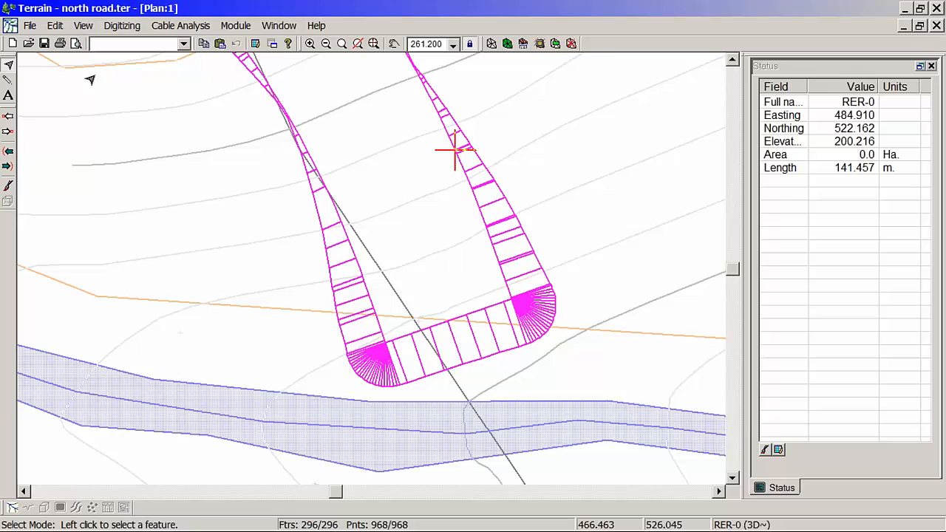
# Step: Open the original ground terrain OG3.ter from the May 13 2016 folder
pyautogui.click(30, 25)
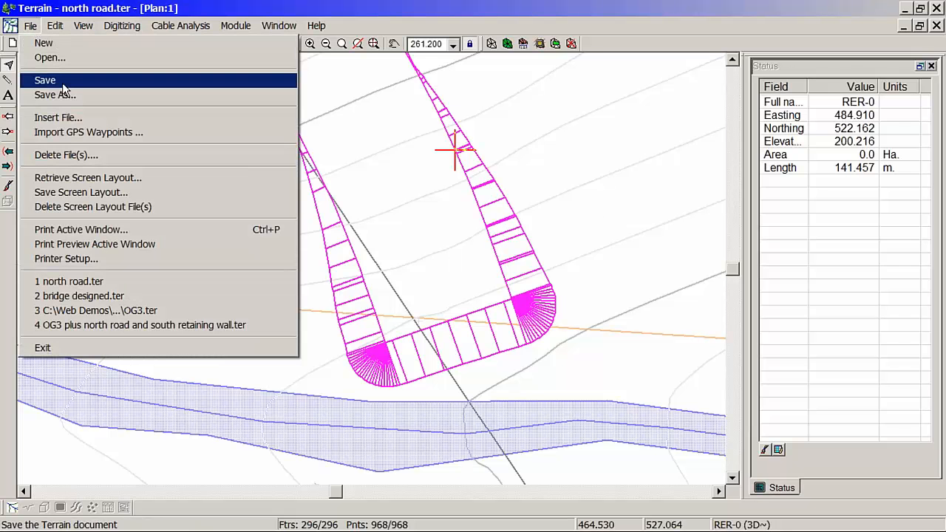
pyautogui.click(55, 58)
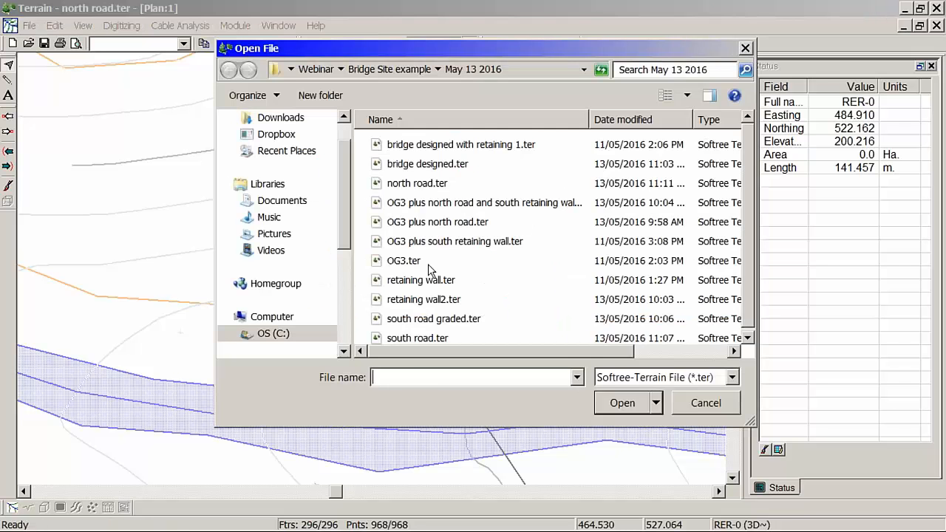
pyautogui.click(414, 262)
pyautogui.click(622, 403)
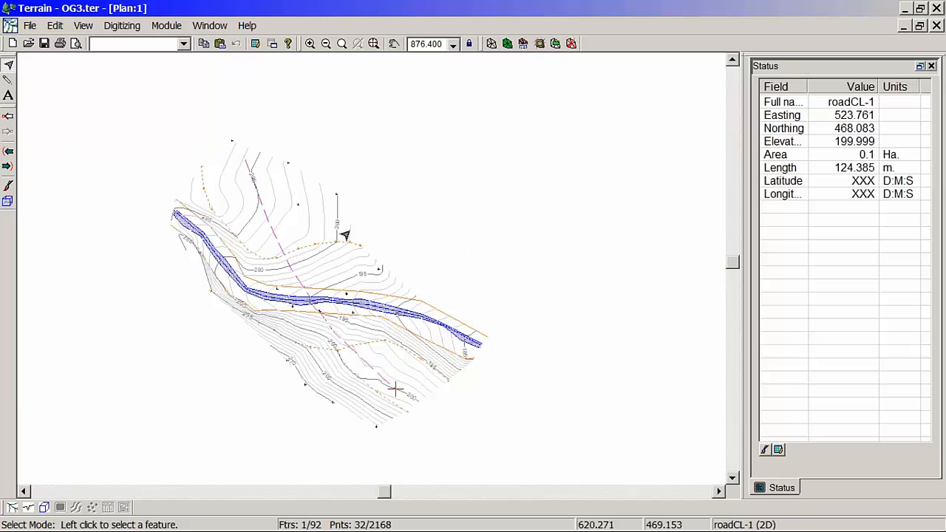
# Step: Set up a terrain merge into OG3 with the inside and outside stitching breaklines both excluded
pyautogui.moveTo(271, 233); pyautogui.dragTo(384, 238, button='middle')
pyautogui.scroll(3, 396, 255)
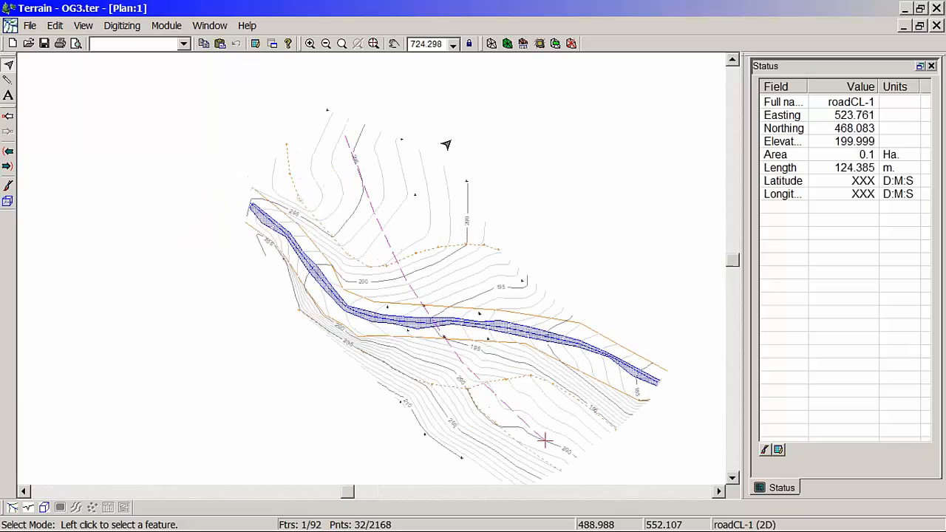
pyautogui.click(562, 44)
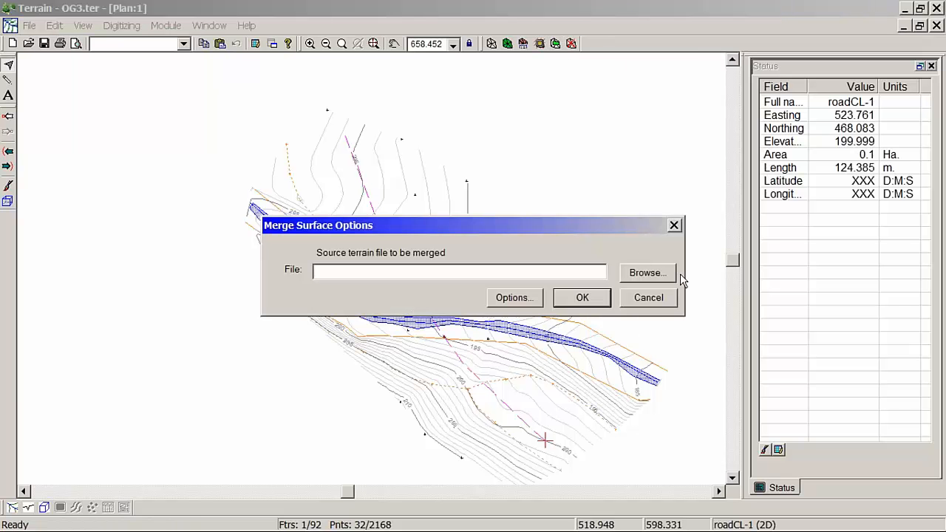
pyautogui.click(522, 299)
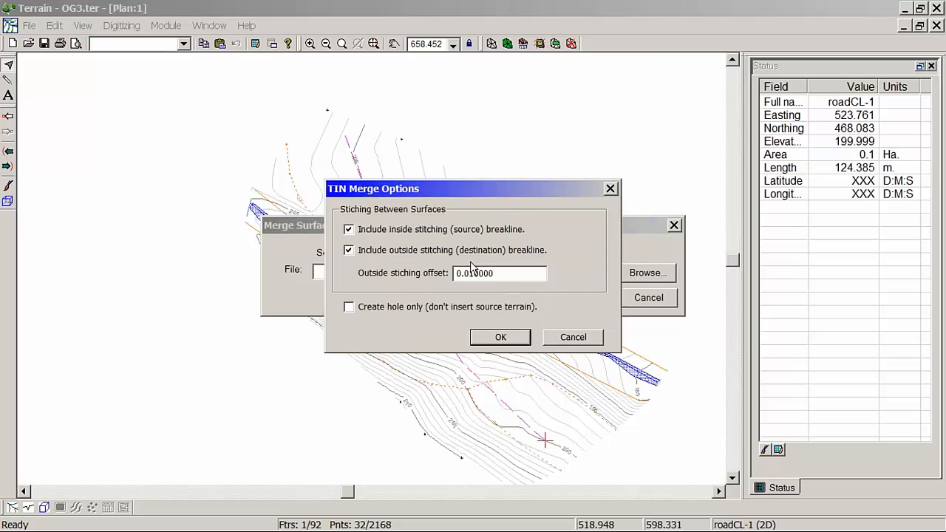
pyautogui.click(455, 251)
pyautogui.click(449, 231)
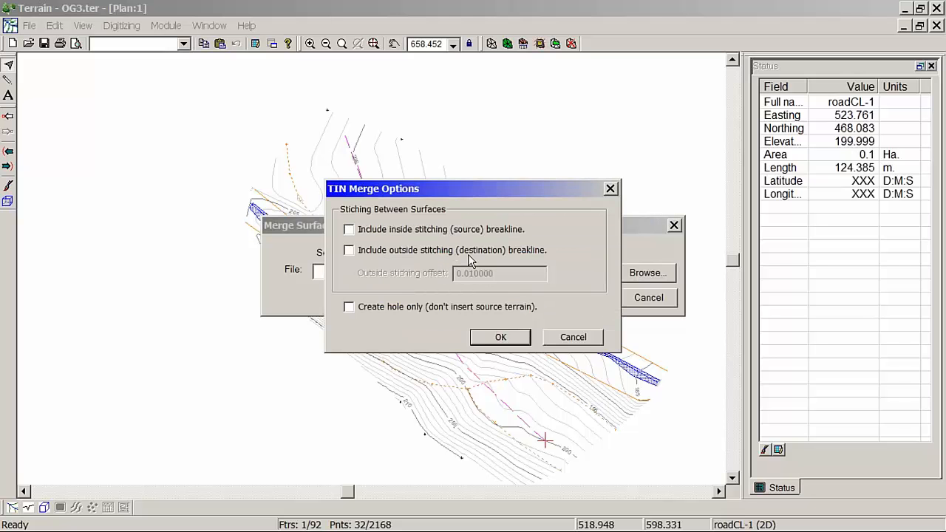
pyautogui.click(503, 336)
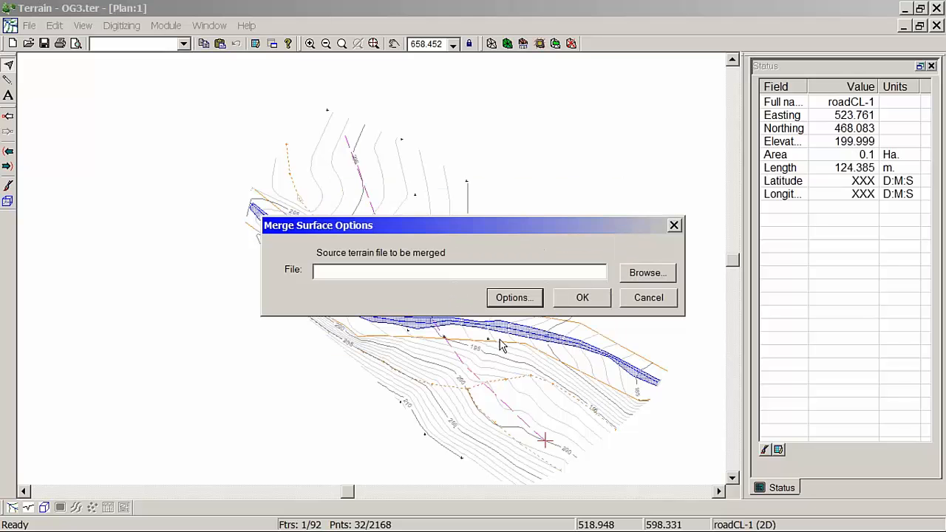
# Step: Merge north road.ter into the OG3 surface, continuing without the ability to undo
pyautogui.click(641, 273)
pyautogui.click(419, 184)
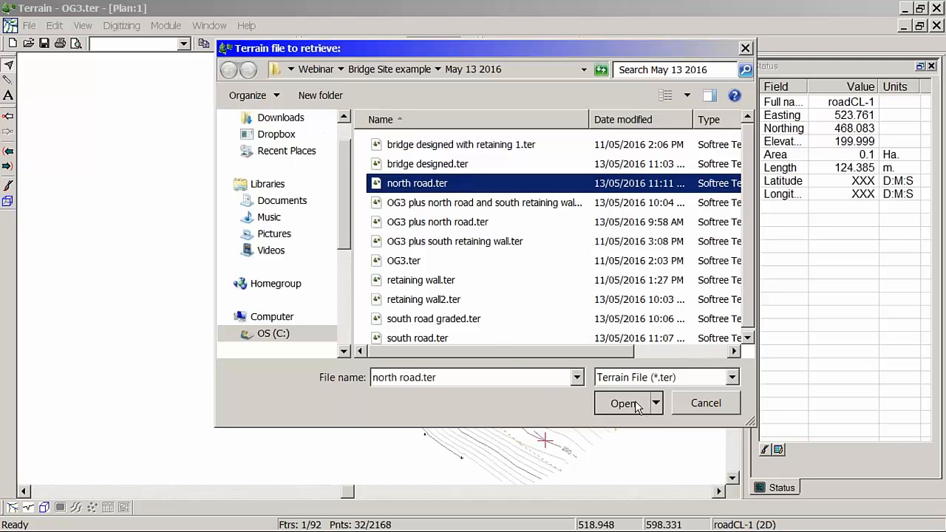
pyautogui.click(602, 407)
pyautogui.click(596, 298)
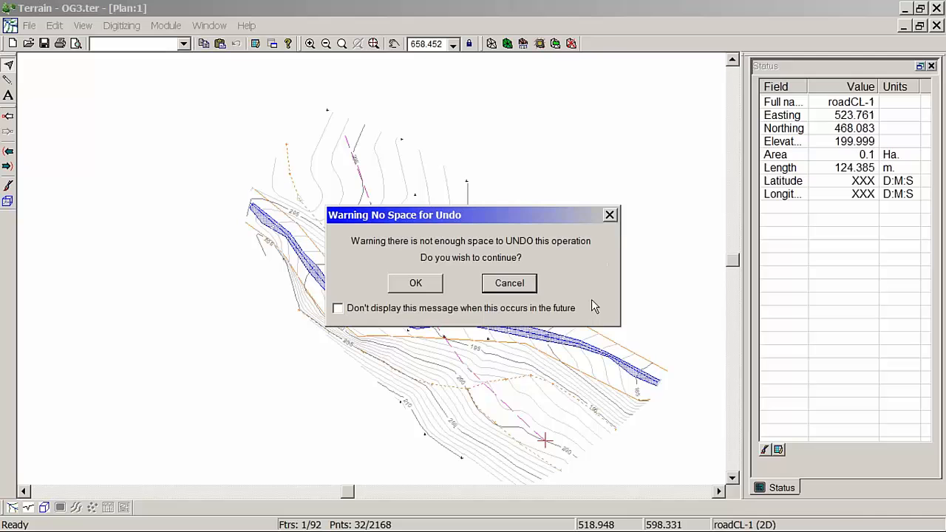
pyautogui.click(418, 286)
# Step: Generate the TIN and contours for the merged surface, with 50.00 maximum side length and major contours at interval 5
pyautogui.scroll(3, 442, 320)
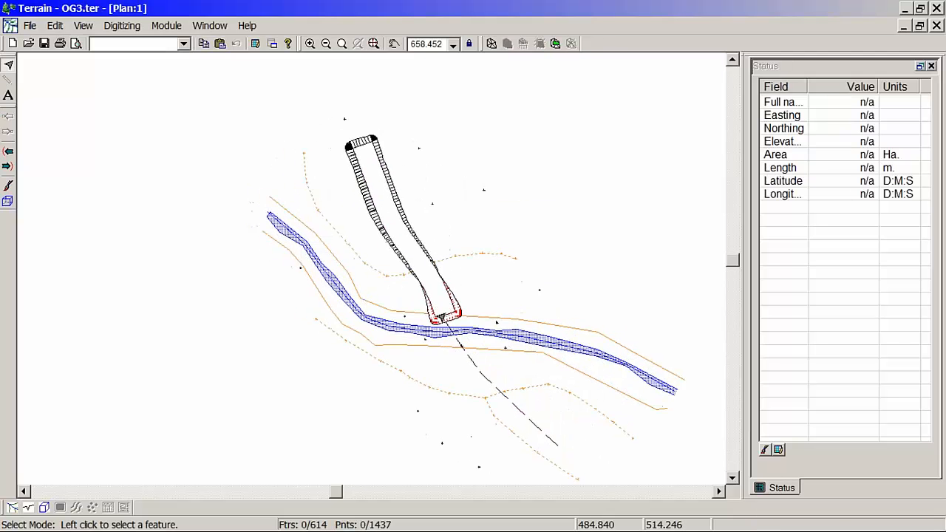
pyautogui.scroll(1, 442, 319)
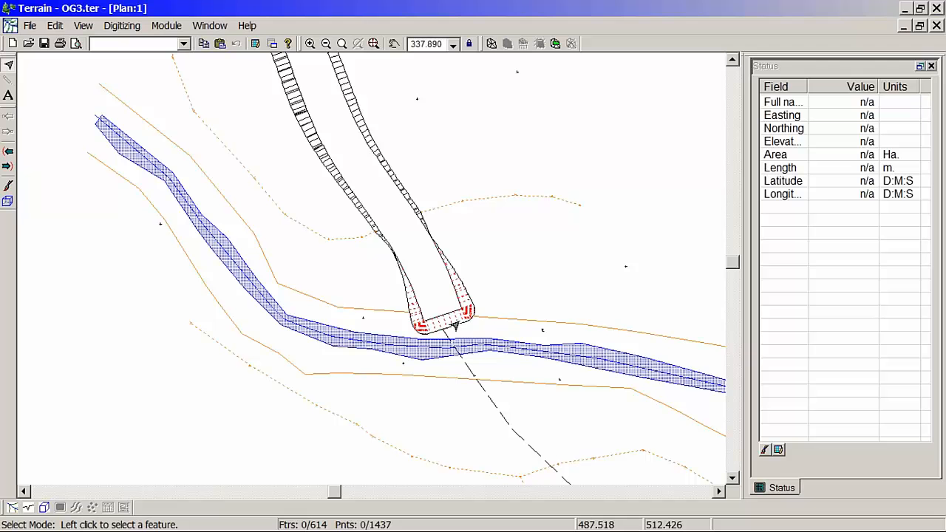
pyautogui.moveTo(458, 317)
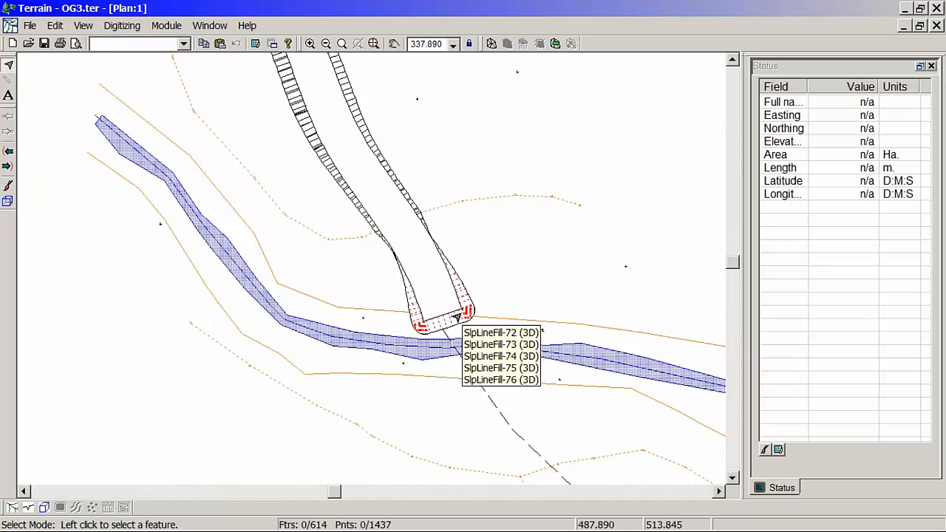
pyautogui.click(491, 44)
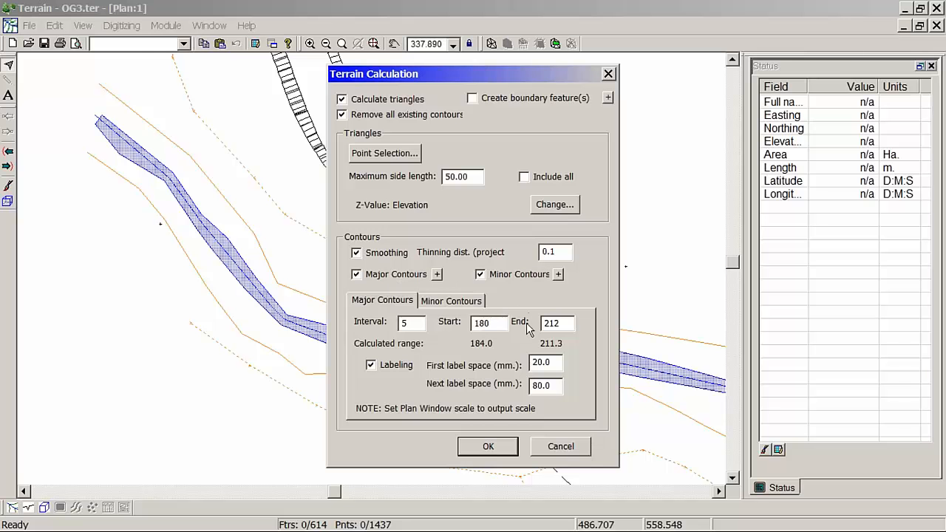
pyautogui.click(490, 446)
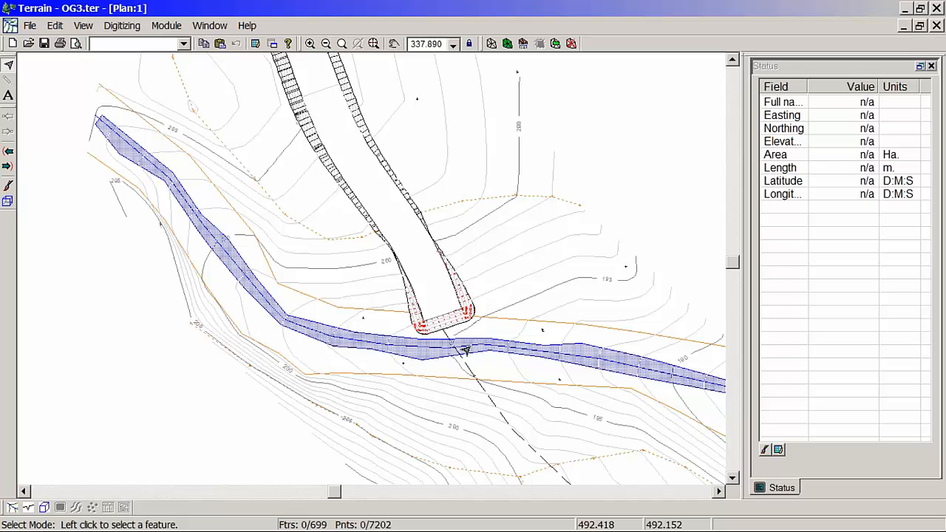
# Step: Examine the merged north road's end slopes beside the stream in plan and from several angles in 3D, ending in the maximized plan view
pyautogui.moveTo(457, 338); pyautogui.dragTo(444, 371, button='middle')
pyautogui.scroll(2, 444, 372)
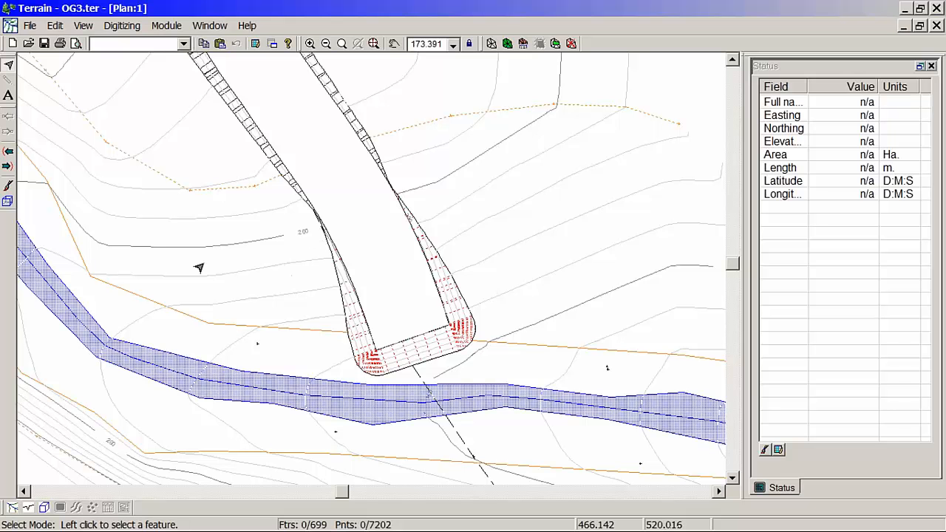
pyautogui.moveTo(167, 271); pyautogui.dragTo(203, 271, button='middle')
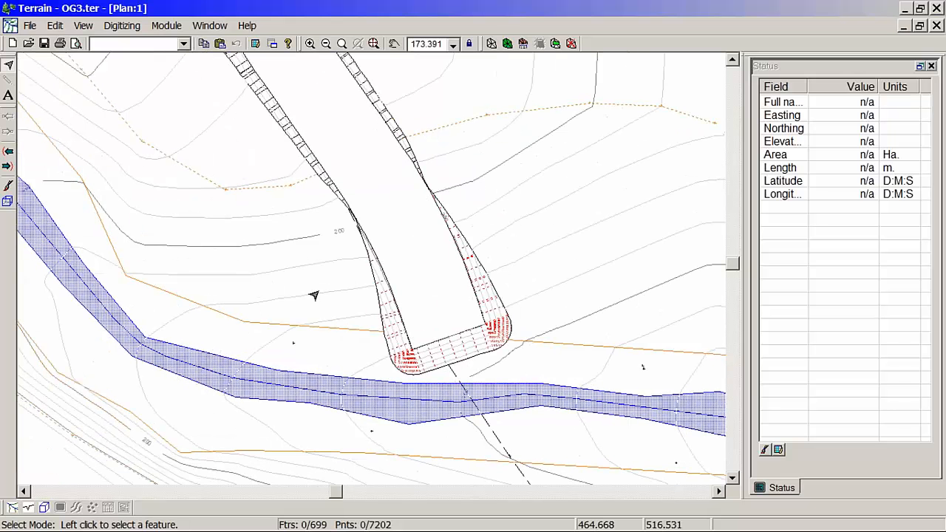
pyautogui.click(457, 343)
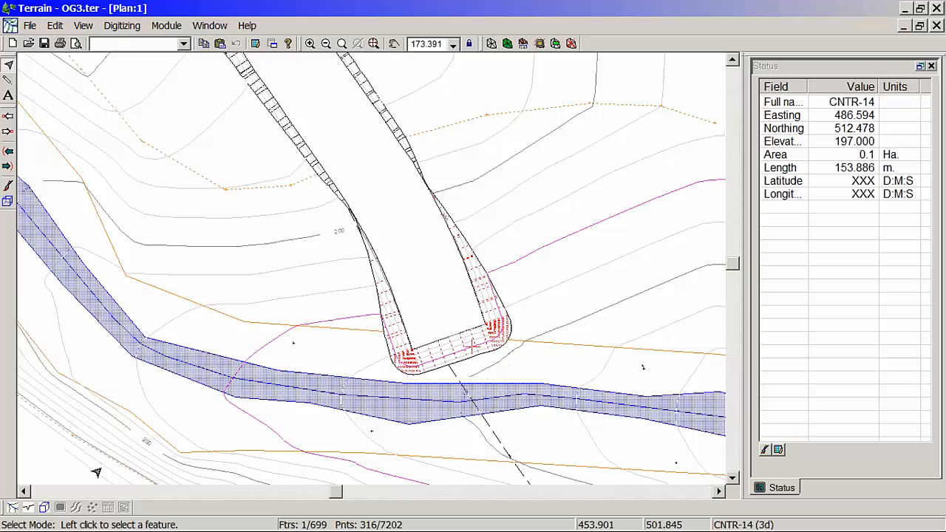
pyautogui.click(43, 507)
pyautogui.moveTo(252, 300); pyautogui.dragTo(275, 353)
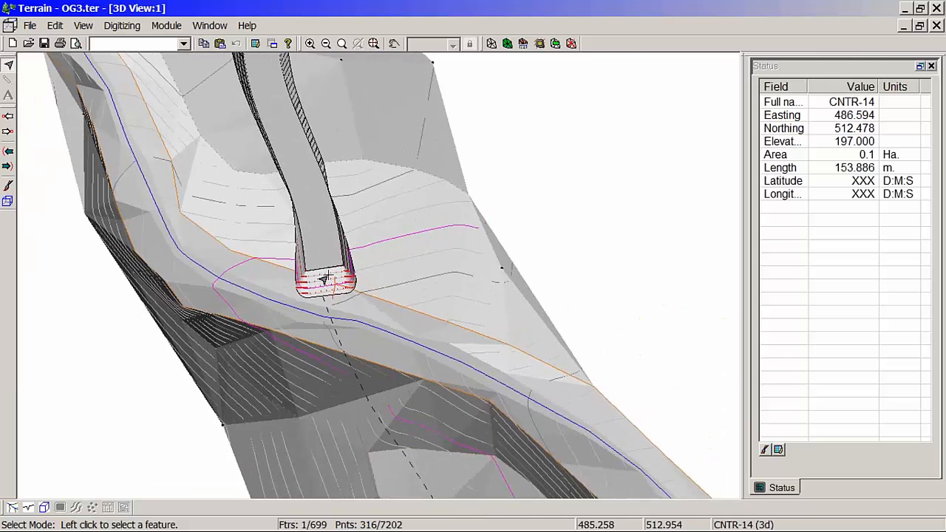
pyautogui.moveTo(331, 305); pyautogui.dragTo(247, 209)
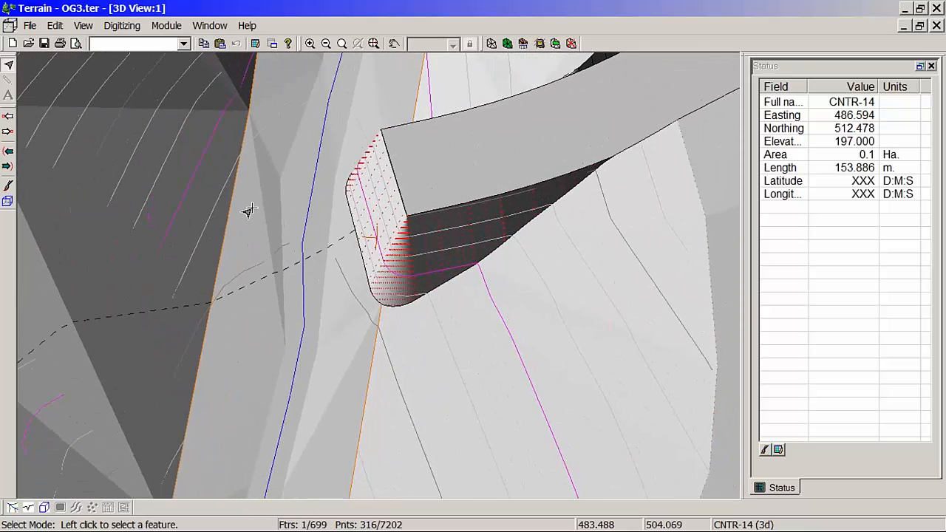
pyautogui.moveTo(251, 213)
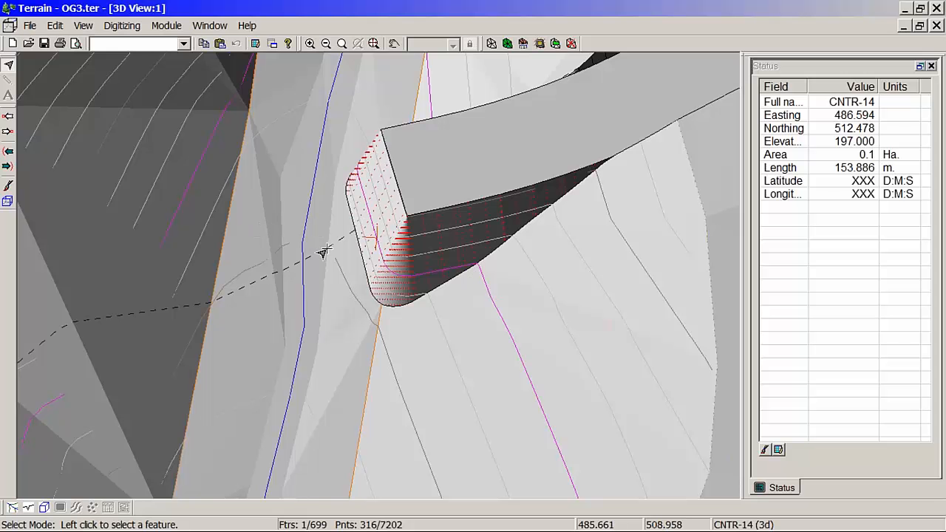
pyautogui.moveTo(363, 232); pyautogui.dragTo(450, 275)
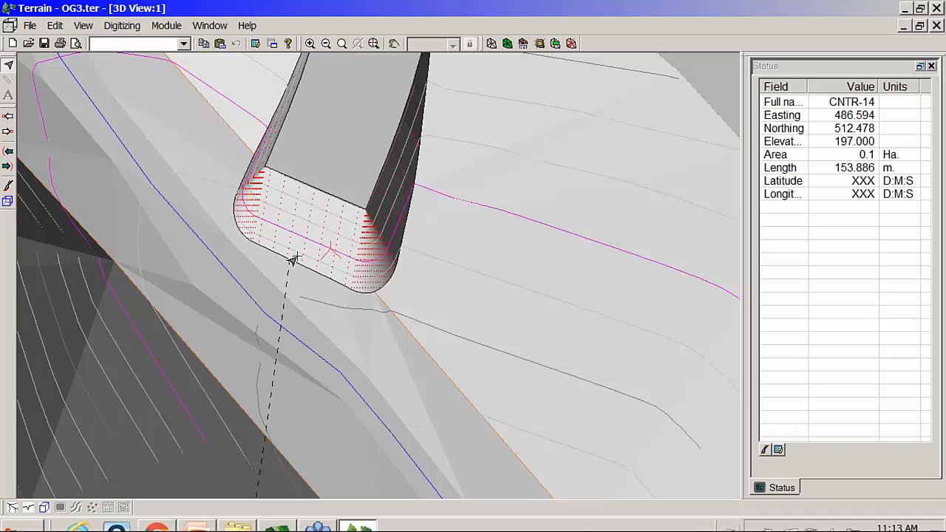
pyautogui.moveTo(285, 243); pyautogui.dragTo(371, 286, button='middle')
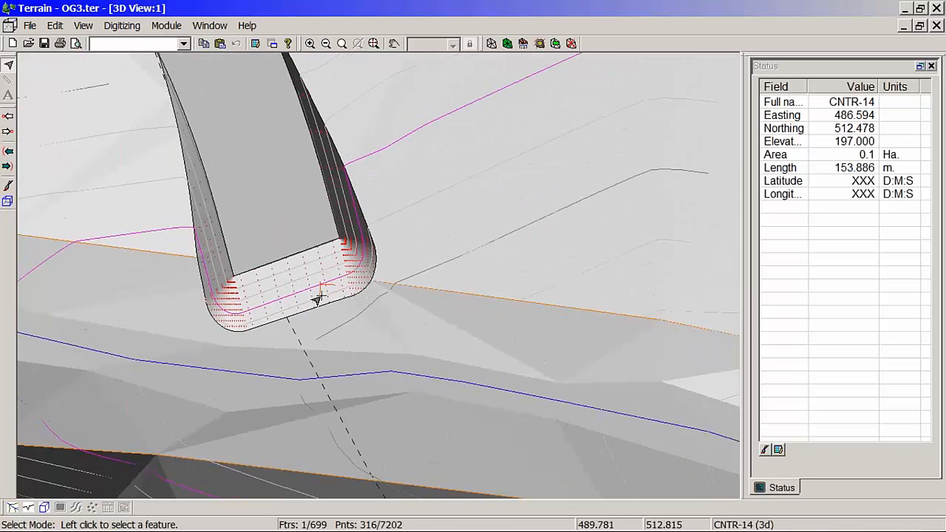
pyautogui.moveTo(256, 279); pyautogui.dragTo(333, 307, button='middle')
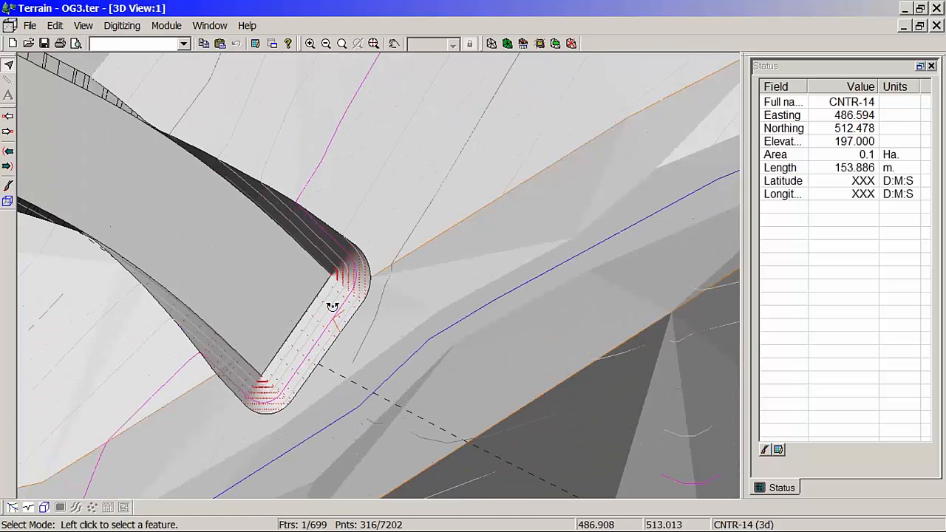
pyautogui.moveTo(331, 307); pyautogui.dragTo(262, 283)
pyautogui.moveTo(302, 298); pyautogui.dragTo(330, 270, button='middle')
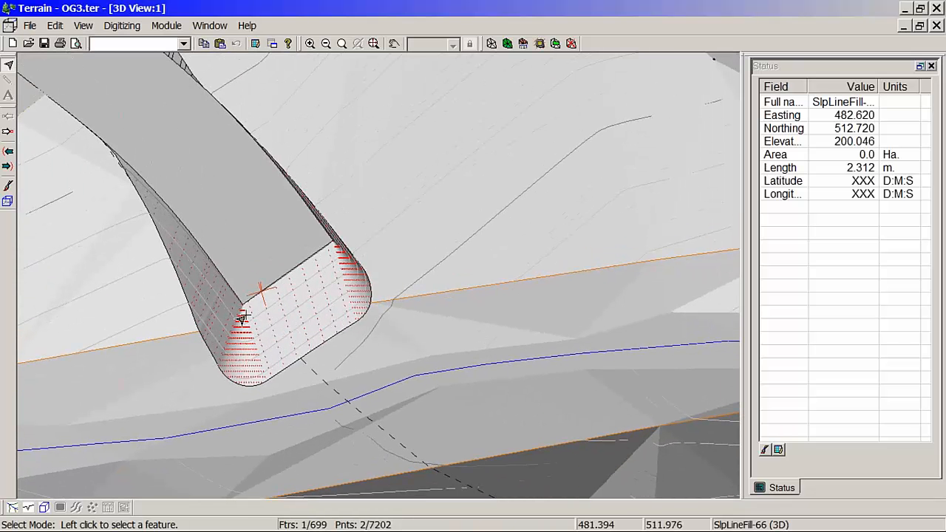
pyautogui.click(906, 26)
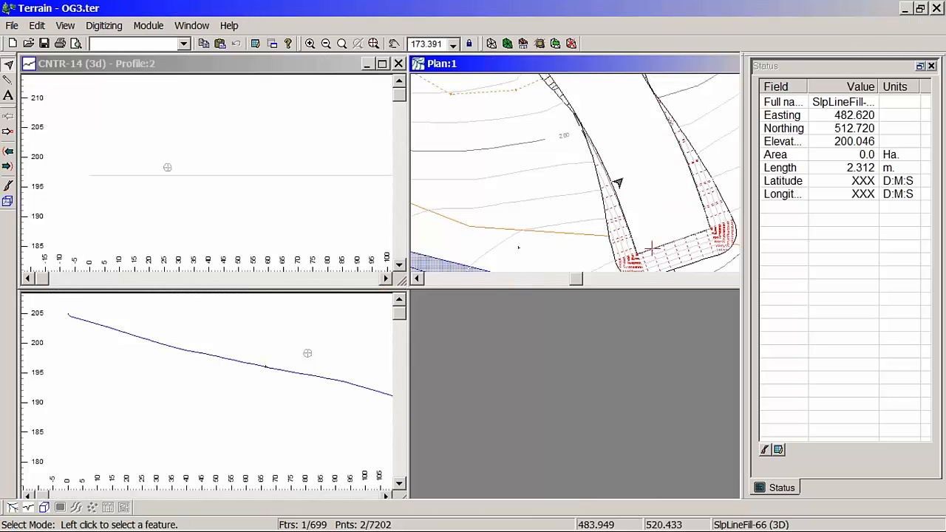
pyautogui.doubleClick(582, 64)
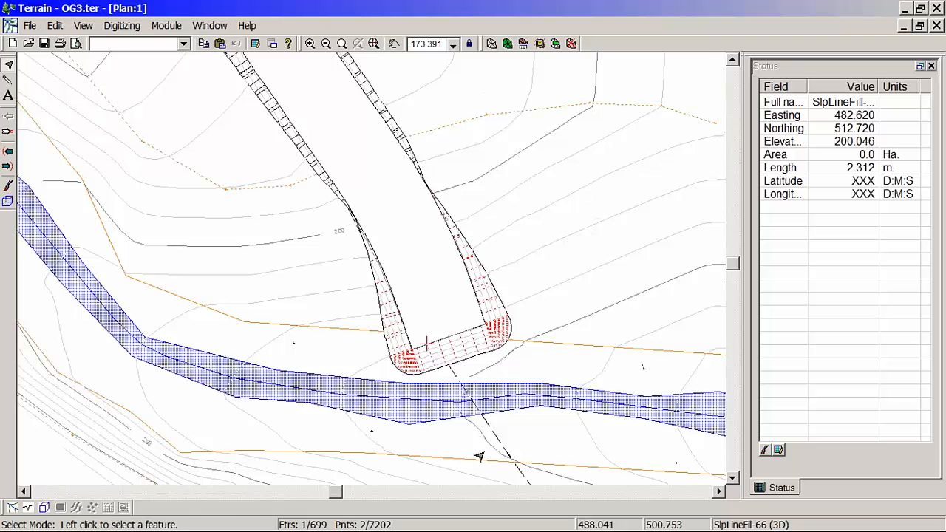
# Step: Inspect in plan how close the toe of the fill slope at the north road's end comes to the stream
pyautogui.moveTo(454, 355); pyautogui.dragTo(499, 328, button='middle')
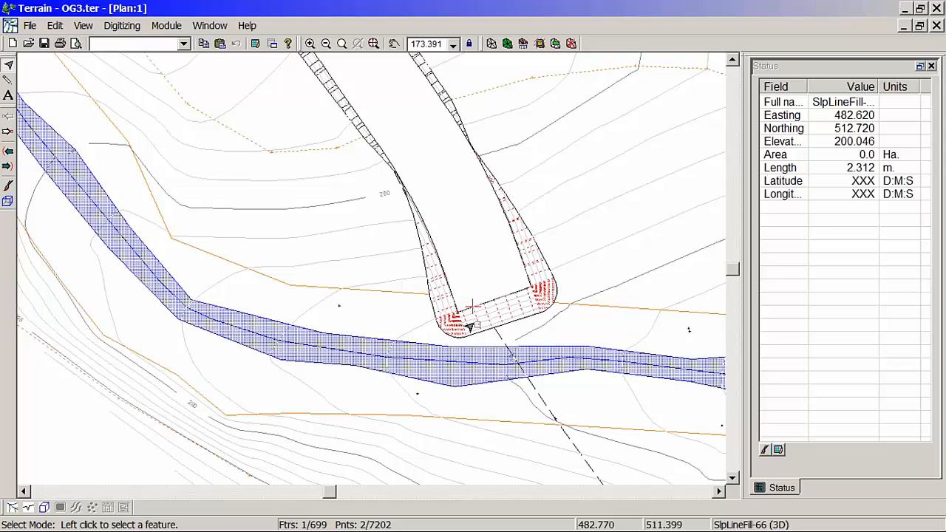
pyautogui.click(494, 331)
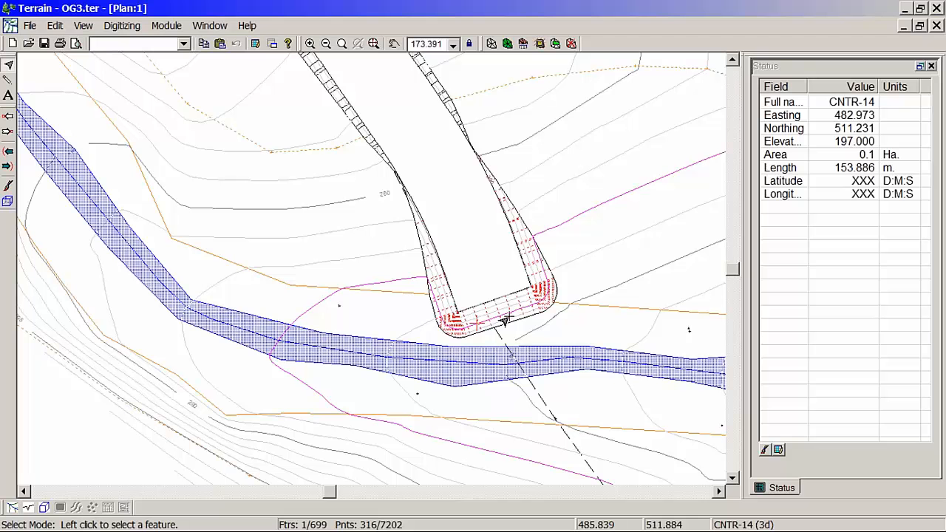
pyautogui.moveTo(505, 318)
pyautogui.moveTo(471, 282); pyautogui.dragTo(508, 229, button='middle')
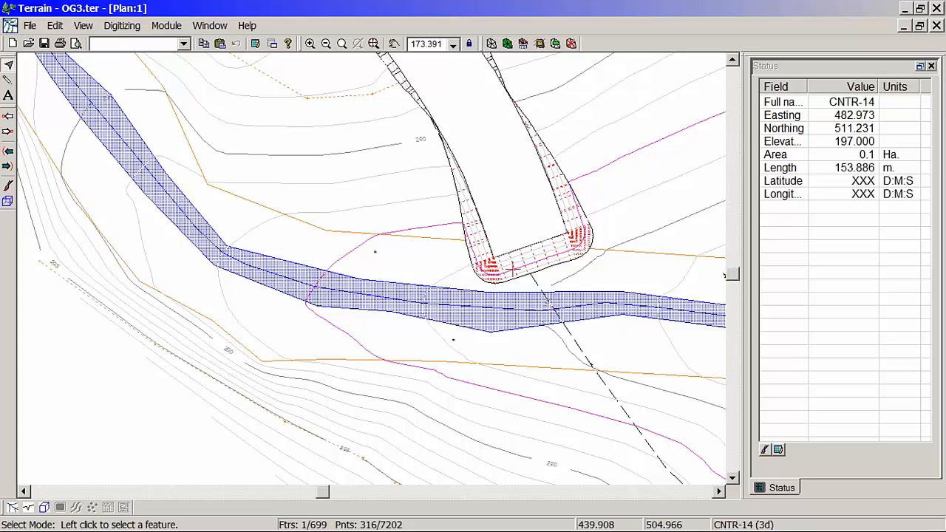
pyautogui.moveTo(542, 258); pyautogui.dragTo(412, 255, button='middle')
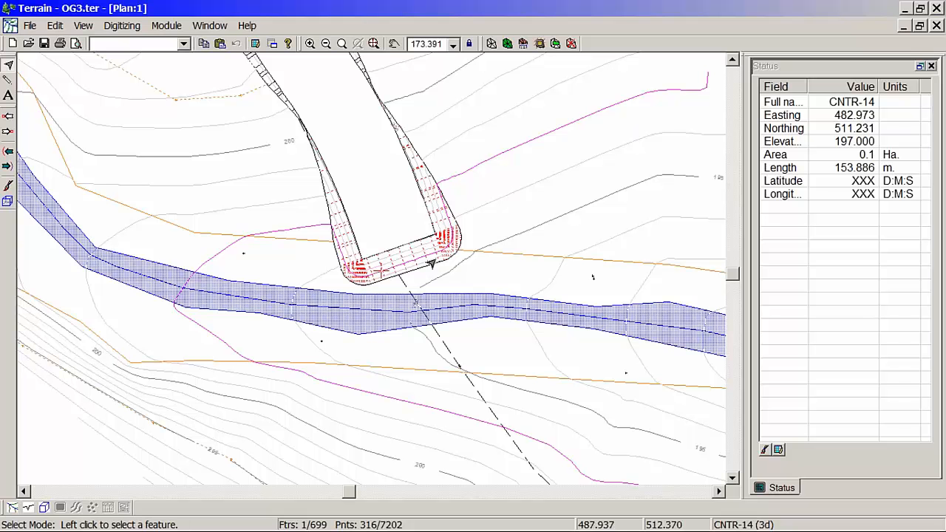
pyautogui.moveTo(427, 251)
pyautogui.mouseDown(button='middle')
pyautogui.moveTo(377, 257)
pyautogui.moveTo(333, 283)
pyautogui.moveTo(401, 290)
pyautogui.mouseUp(button='middle')
pyautogui.scroll(3, 400, 294)
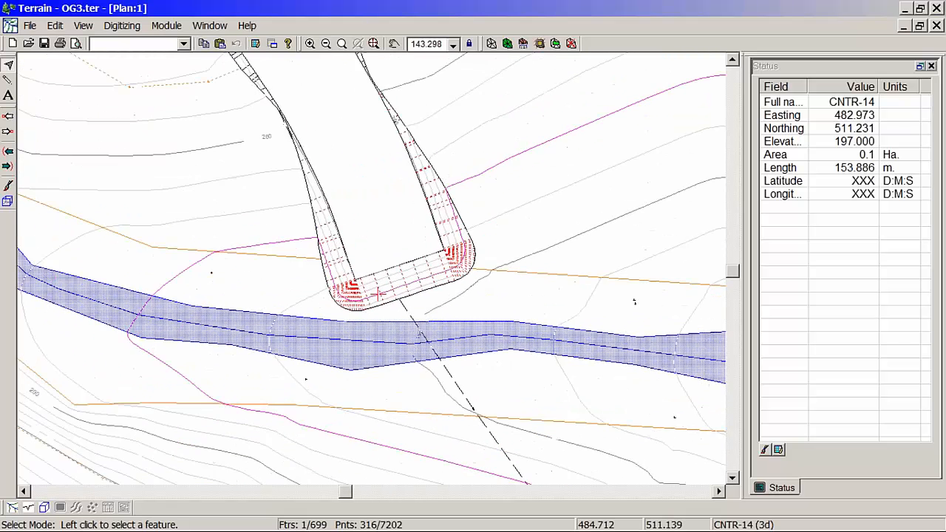
pyautogui.moveTo(393, 303)
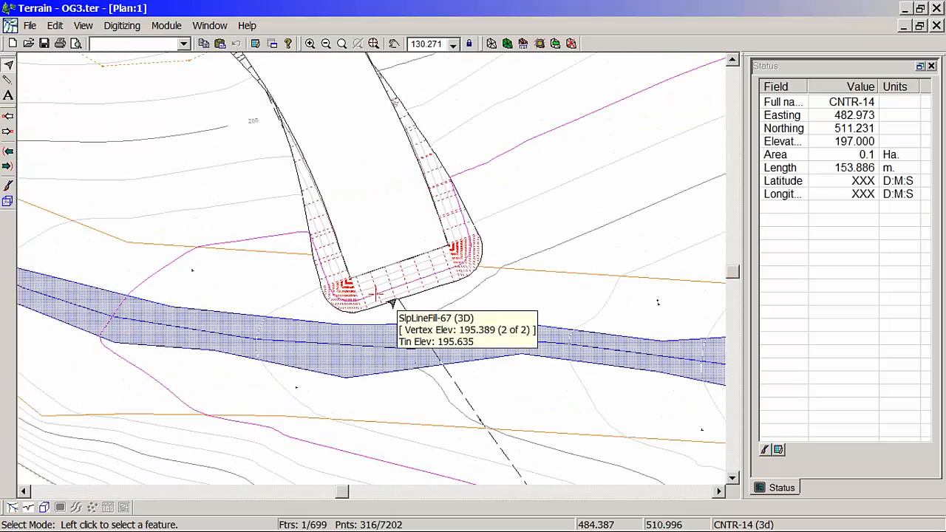
pyautogui.moveTo(280, 526)
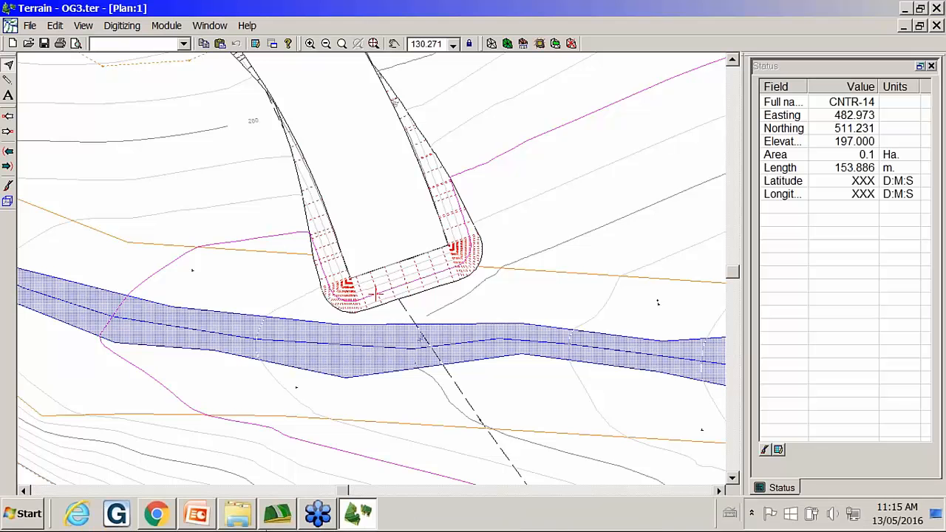
pyautogui.moveTo(348, 515)
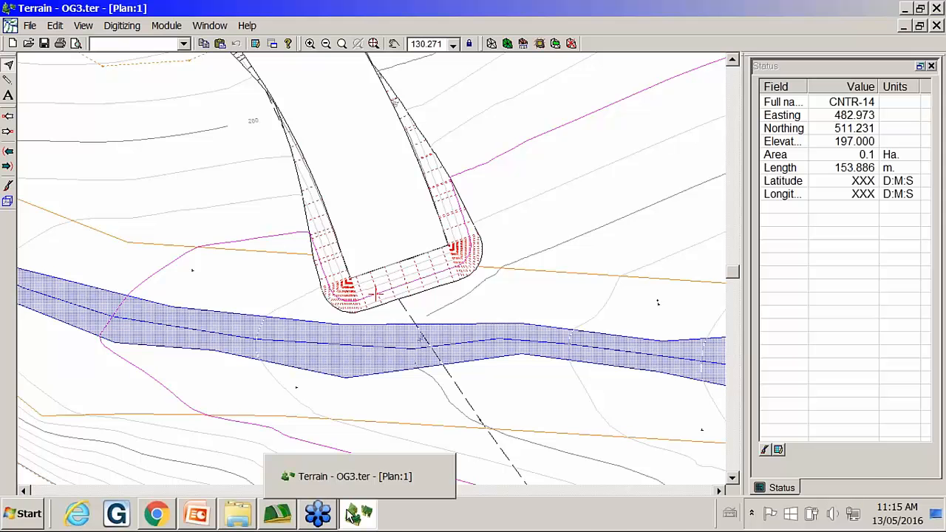
# Step: Open north road.ter without saving the changes to the current OG3 terrain
pyautogui.click(349, 515)
pyautogui.click(352, 516)
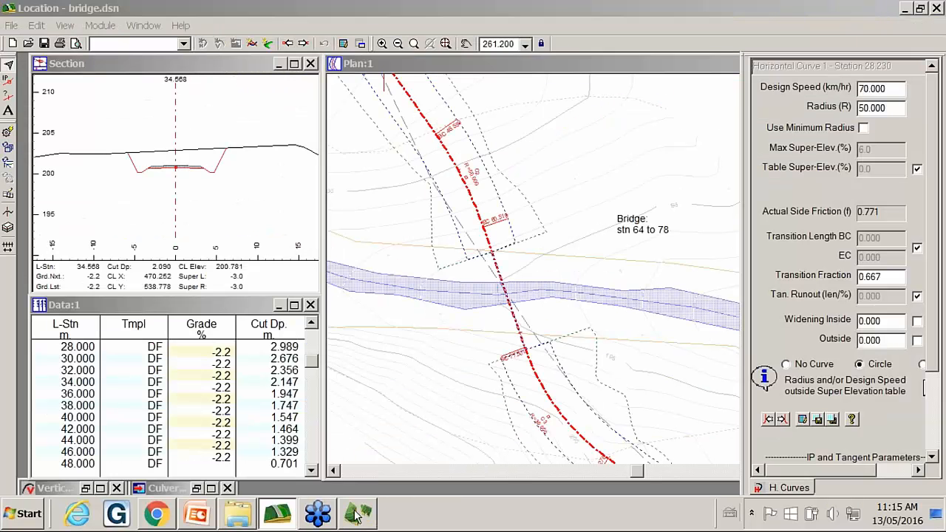
pyautogui.click(31, 26)
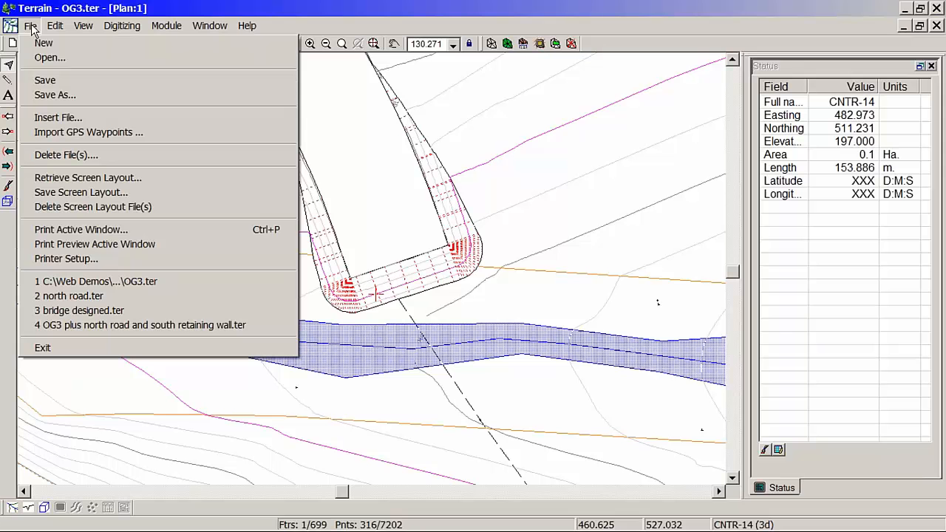
pyautogui.click(74, 296)
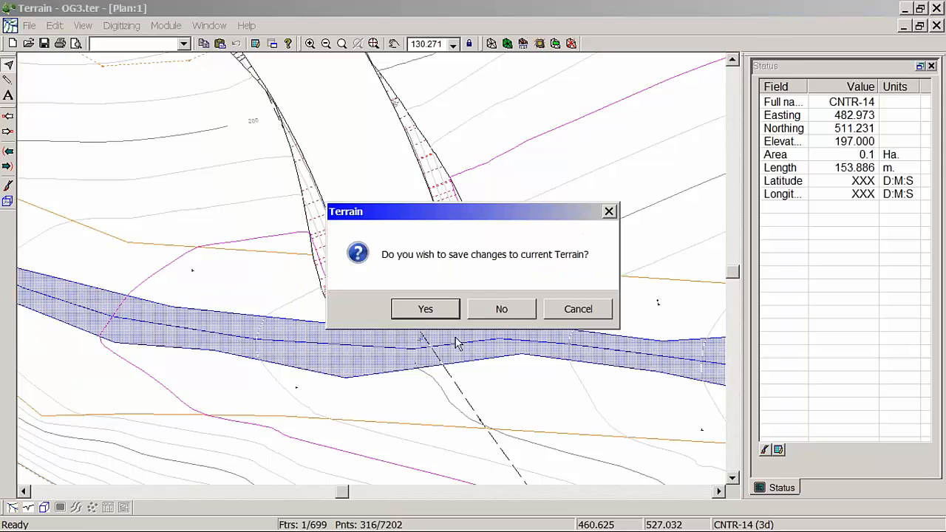
pyautogui.click(500, 308)
# Step: Delete every slope line and the slope toe outline, keeping only the north road outline, and accept clearing the existing terrain triangles
pyautogui.moveTo(418, 267); pyautogui.dragTo(443, 274, button='middle')
pyautogui.scroll(3, 443, 276)
pyautogui.scroll(3, 442, 274)
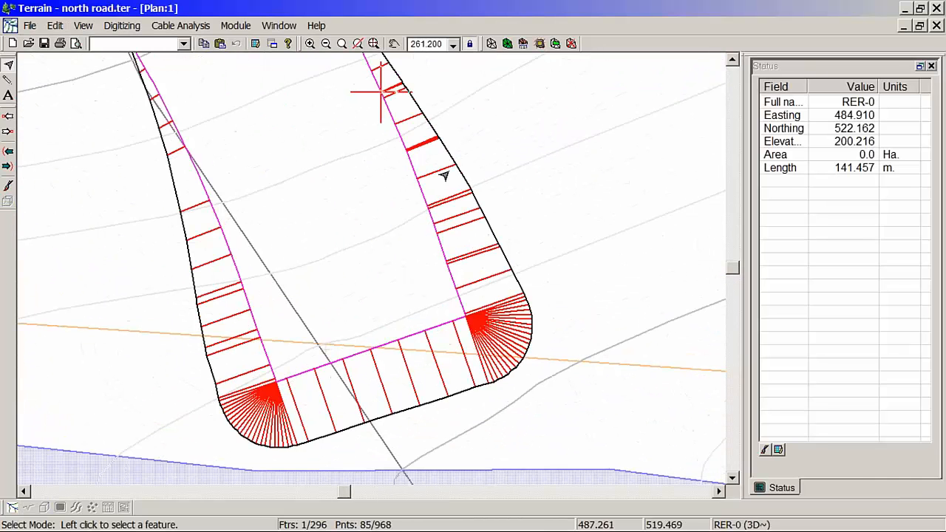
pyautogui.rightClick(474, 112)
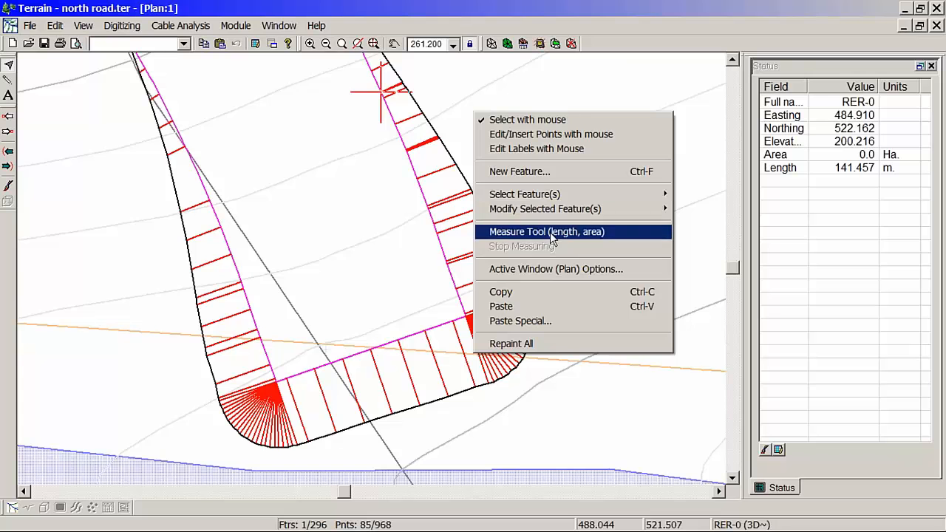
pyautogui.click(551, 139)
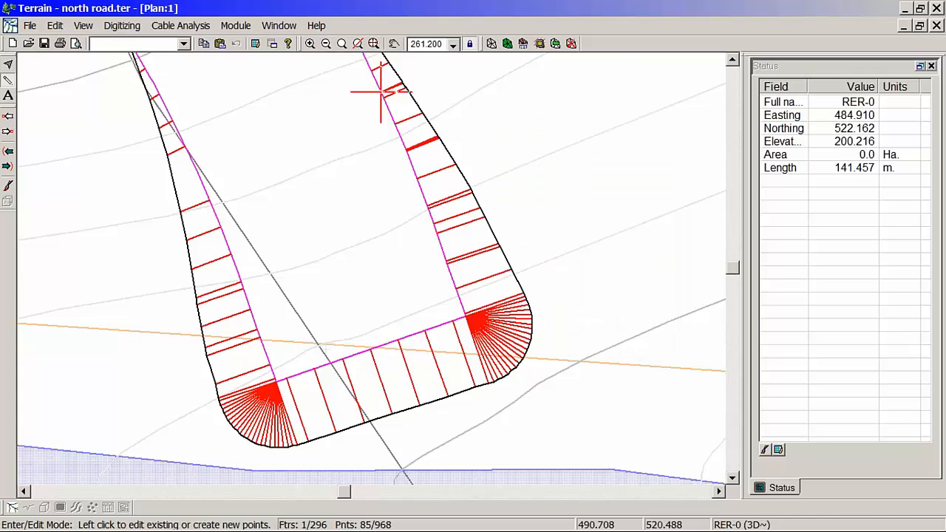
pyautogui.rightClick(570, 164)
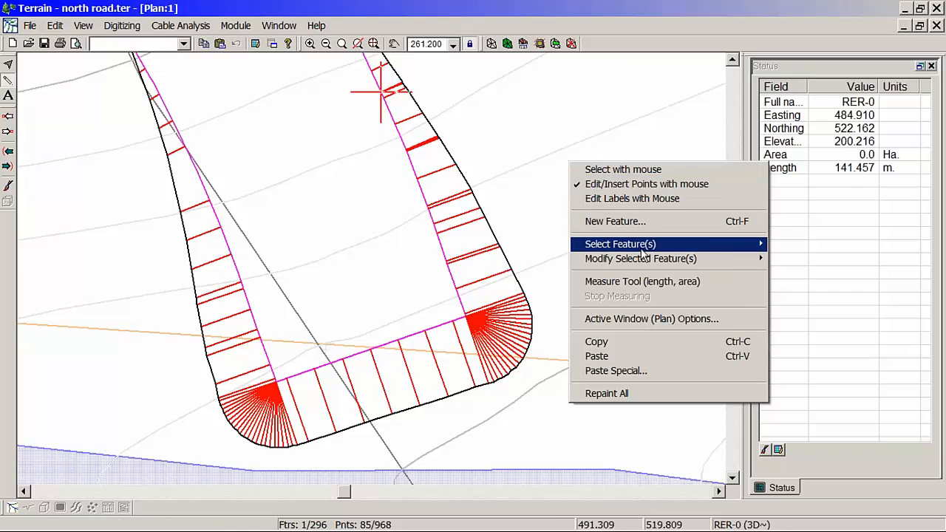
pyautogui.moveTo(642, 247)
pyautogui.click(790, 331)
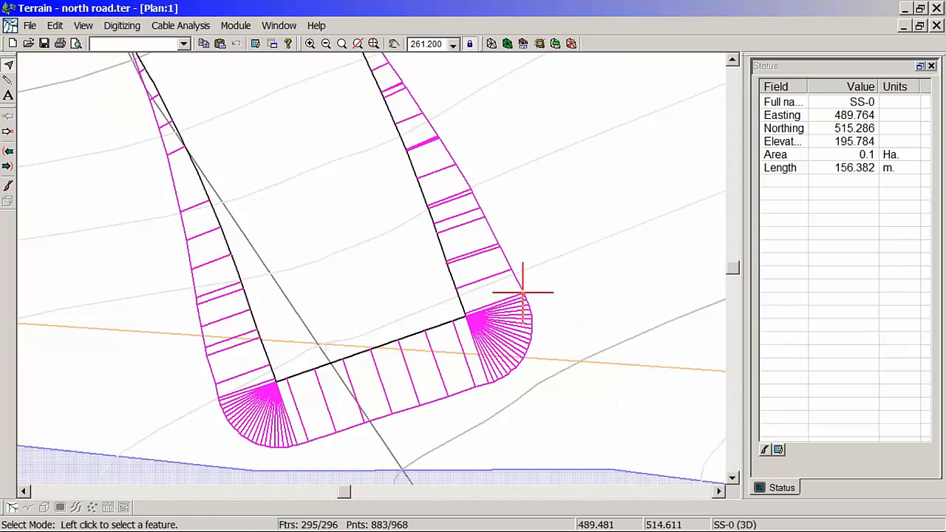
pyautogui.press('Delete')
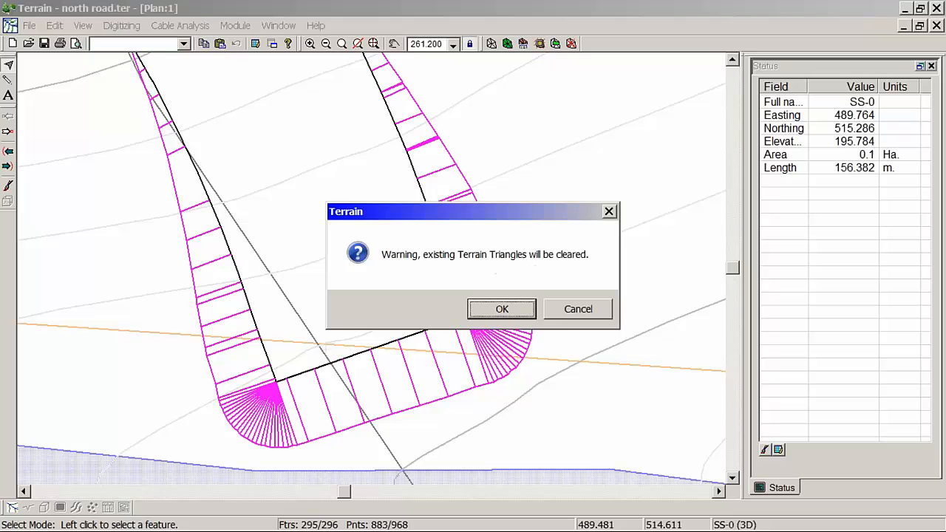
pyautogui.click(513, 311)
# Step: Move the vertices on the west side of the north road outline outward near its stream end
pyautogui.moveTo(264, 376); pyautogui.dragTo(287, 309, button='middle')
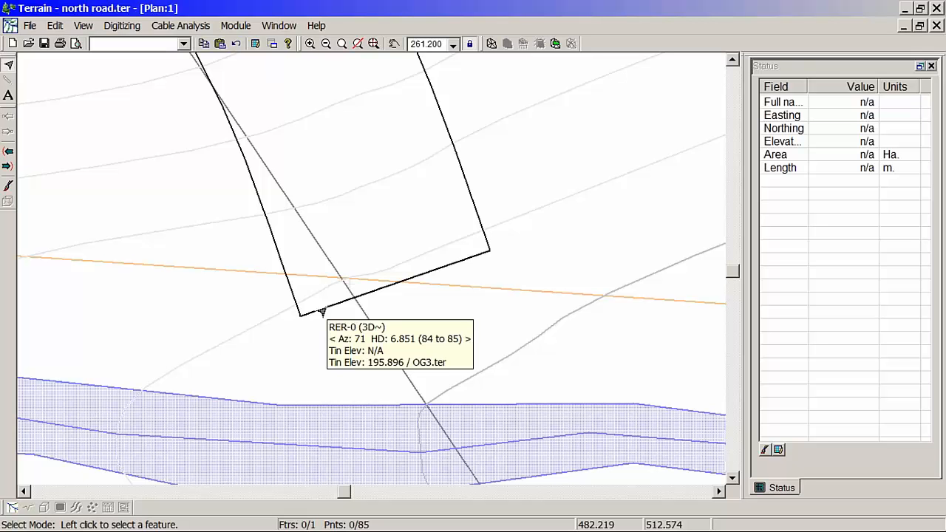
pyautogui.moveTo(406, 291); pyautogui.dragTo(346, 294, button='middle')
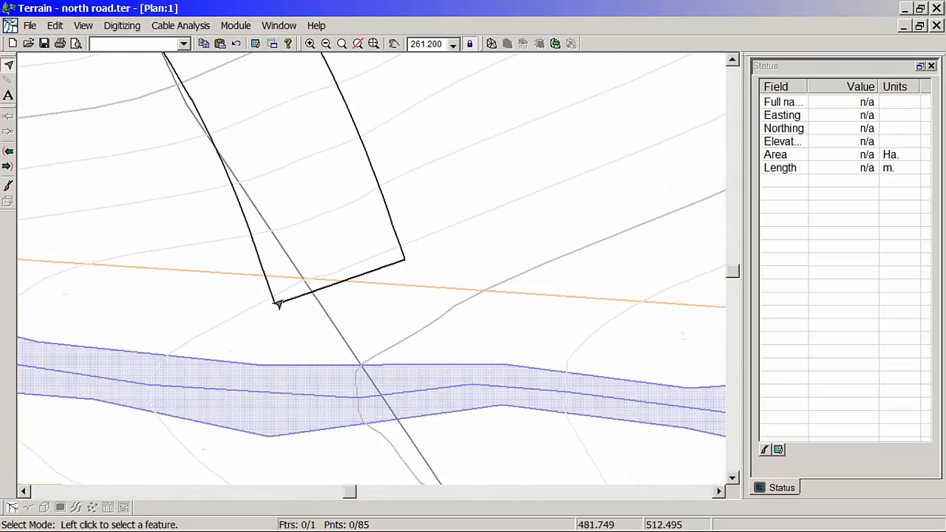
pyautogui.click(276, 303)
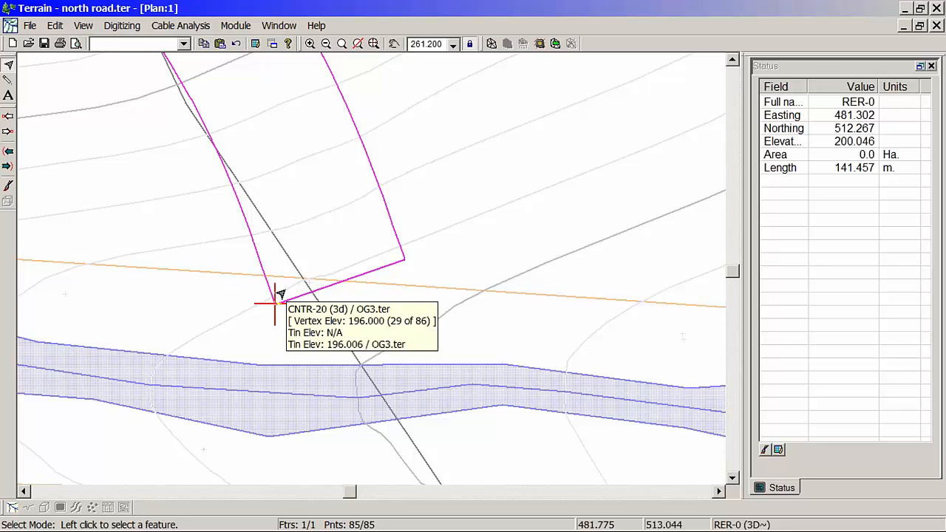
pyautogui.moveTo(298, 294); pyautogui.dragTo(349, 298, button='middle')
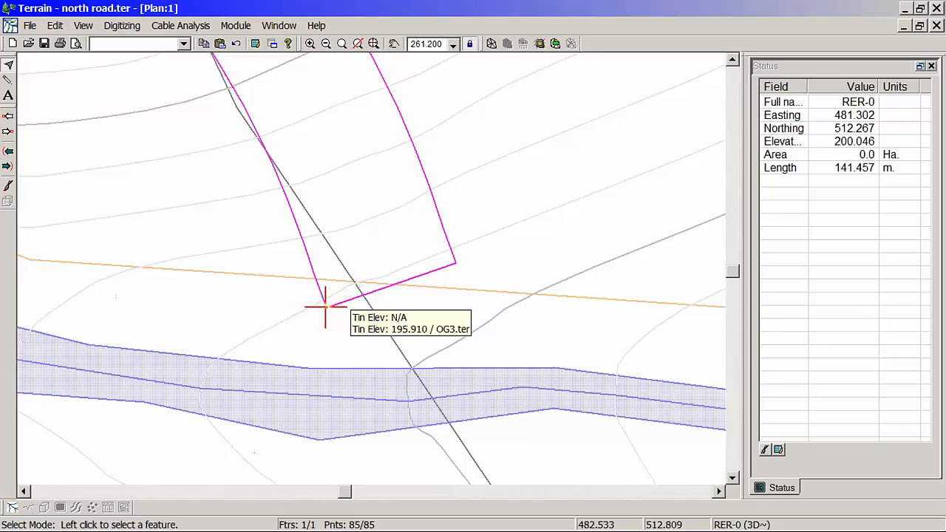
pyautogui.click(287, 213)
pyautogui.rightClick(286, 212)
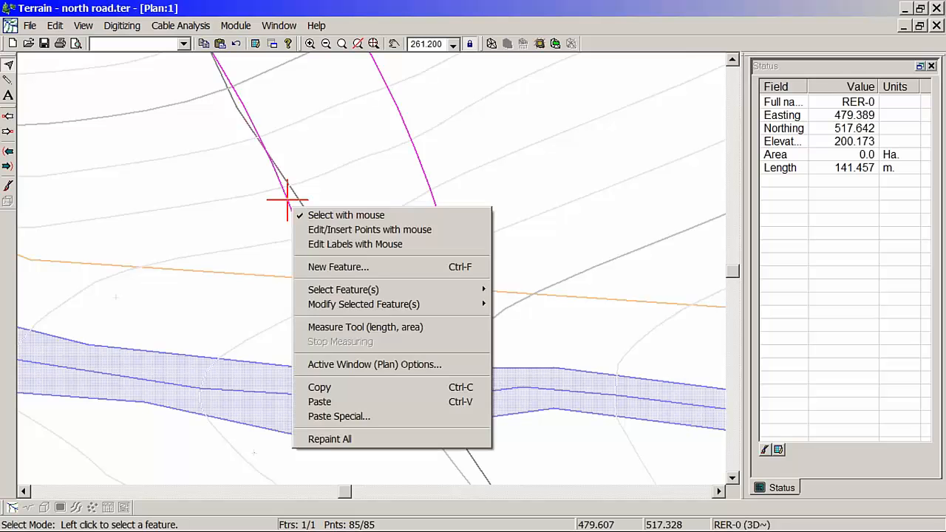
pyautogui.click(350, 232)
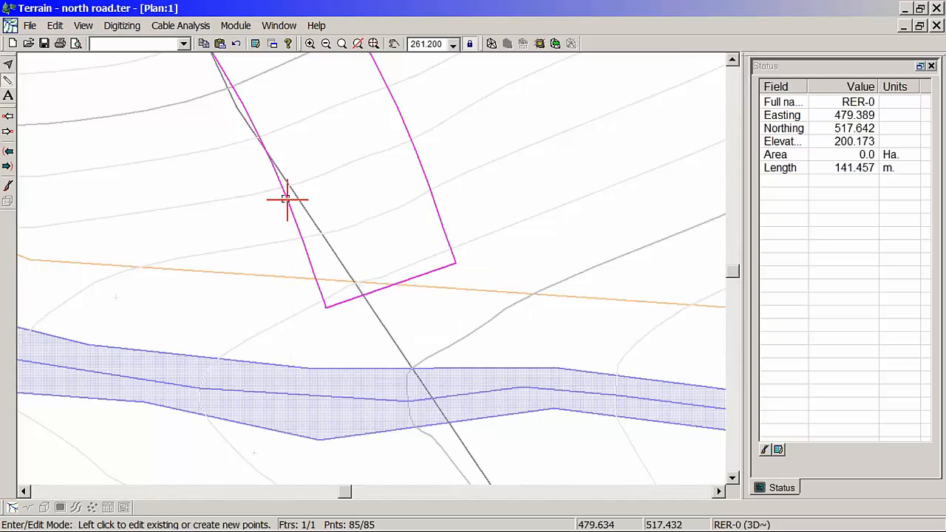
pyautogui.moveTo(287, 199); pyautogui.dragTo(300, 261)
pyautogui.moveTo(300, 263); pyautogui.dragTo(304, 284)
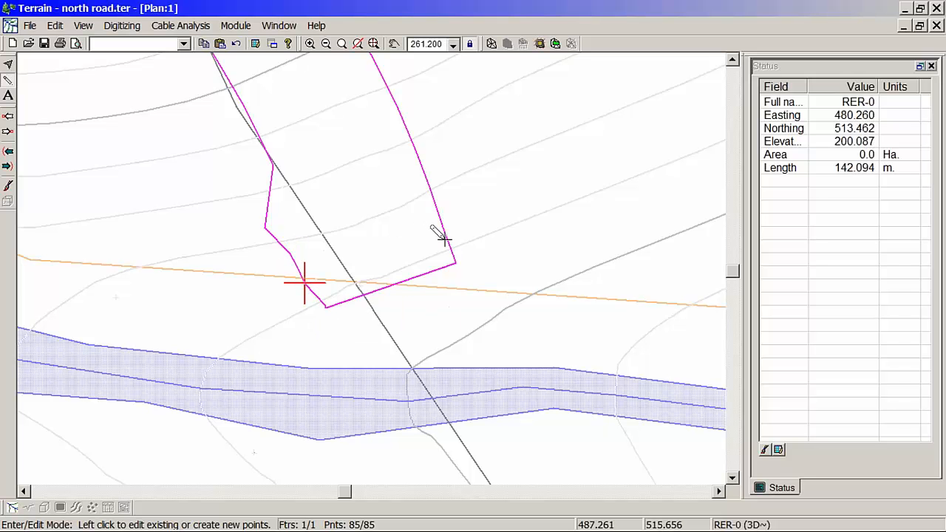
# Step: Move the vertices on the east side of the north road outline outward to widen the road's end
pyautogui.moveTo(441, 226)
pyautogui.mouseDown()
pyautogui.moveTo(455, 219)
pyautogui.moveTo(450, 186)
pyautogui.moveTo(429, 185)
pyautogui.moveTo(445, 160)
pyautogui.moveTo(422, 139)
pyautogui.mouseUp()
pyautogui.click(433, 197)
pyautogui.moveTo(417, 216); pyautogui.dragTo(346, 176, button='middle')
# Step: Grade the widened outline's right side to OG3 with 1/2:1 cut and fill slopes, calculating the TIN and volumes
pyautogui.scroll(-1, 345, 177)
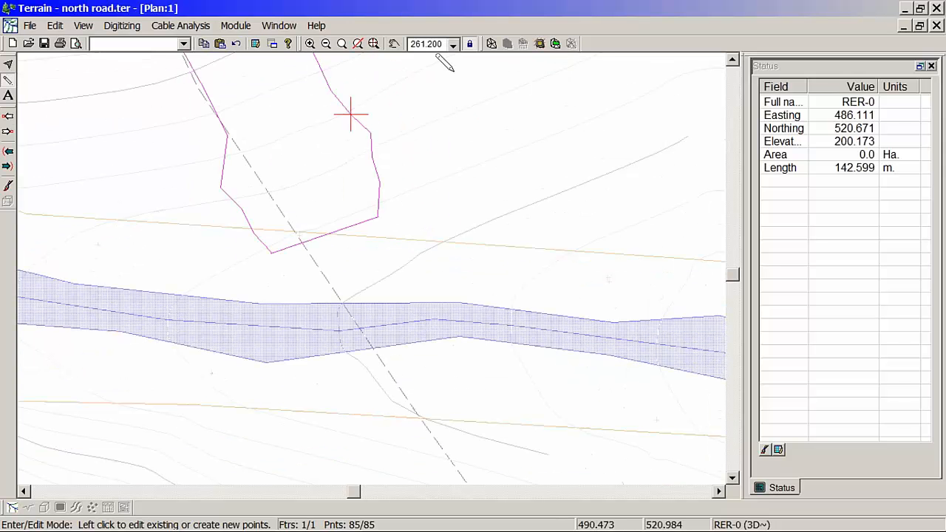
pyautogui.click(540, 45)
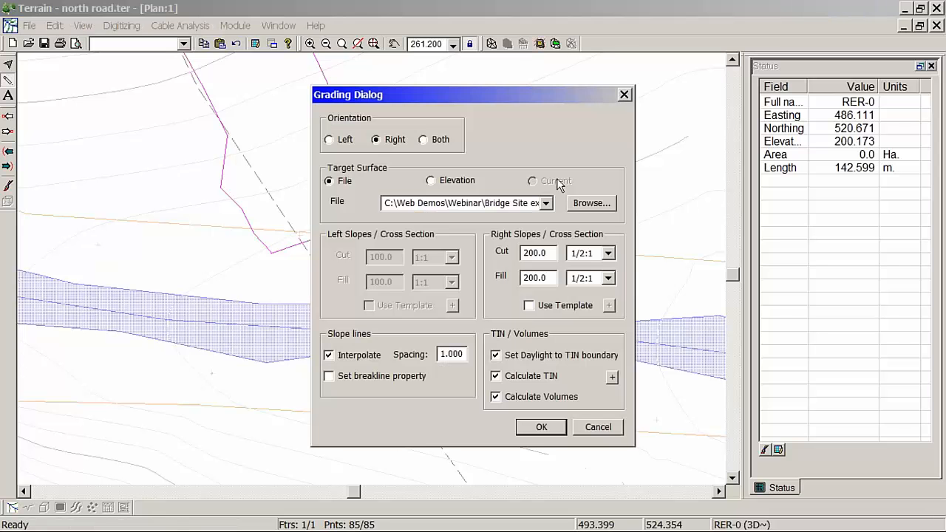
pyautogui.click(541, 429)
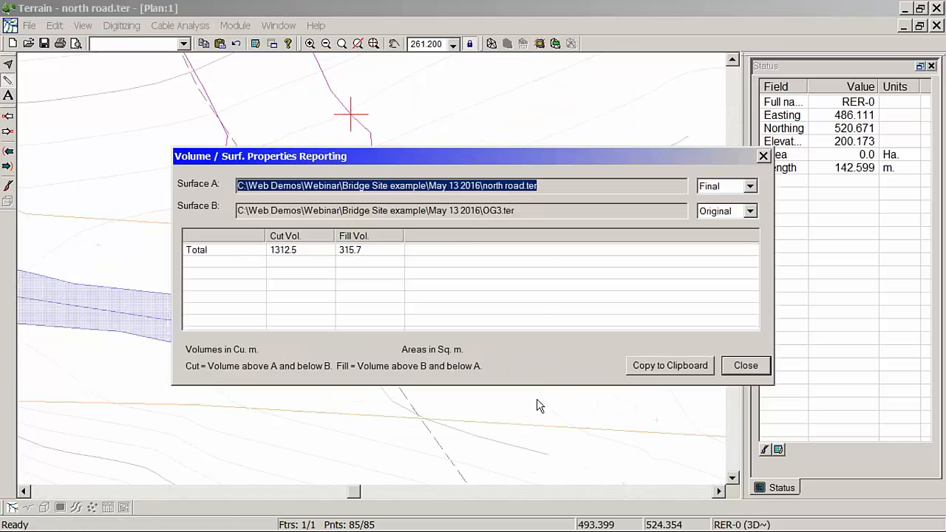
pyautogui.click(746, 365)
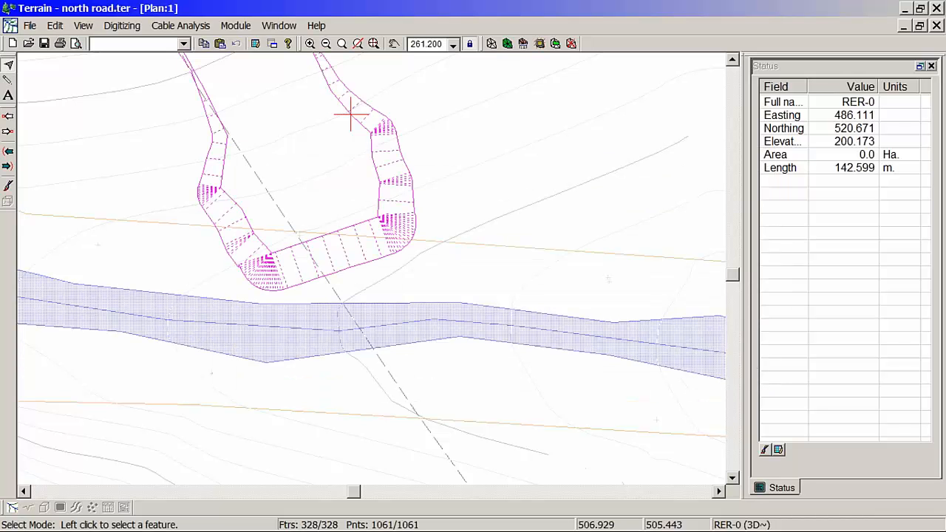
# Step: Break the road outline at a vertex on each side just before its stream end, accepting clearing the terrain triangles
pyautogui.rightClick(272, 258)
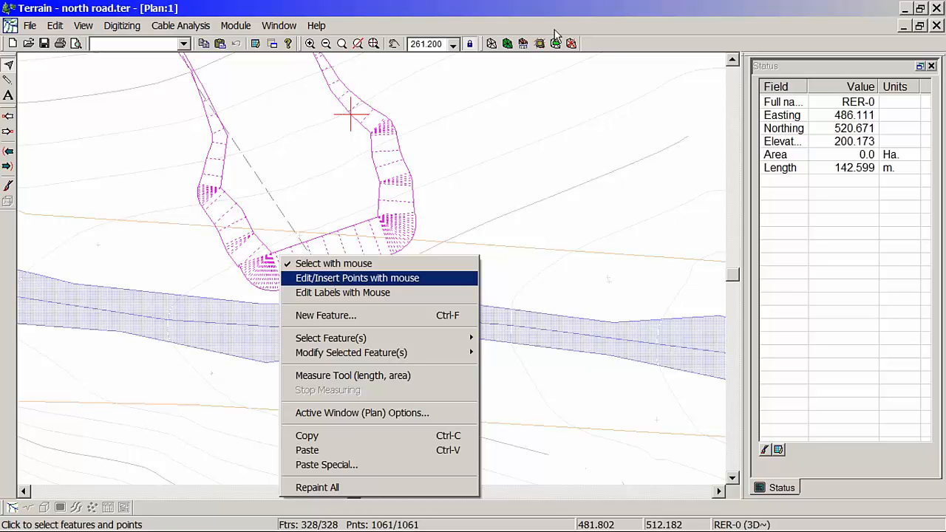
pyautogui.click(580, 17)
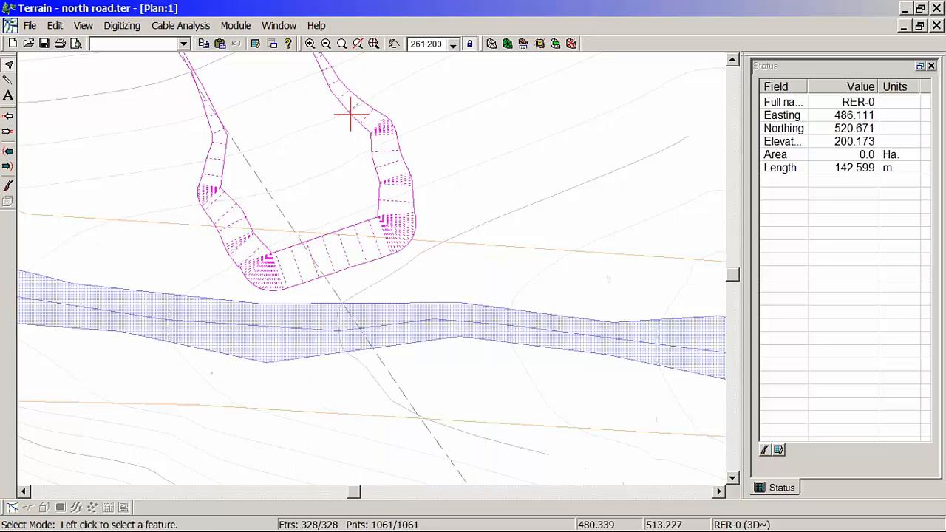
pyautogui.click(253, 233)
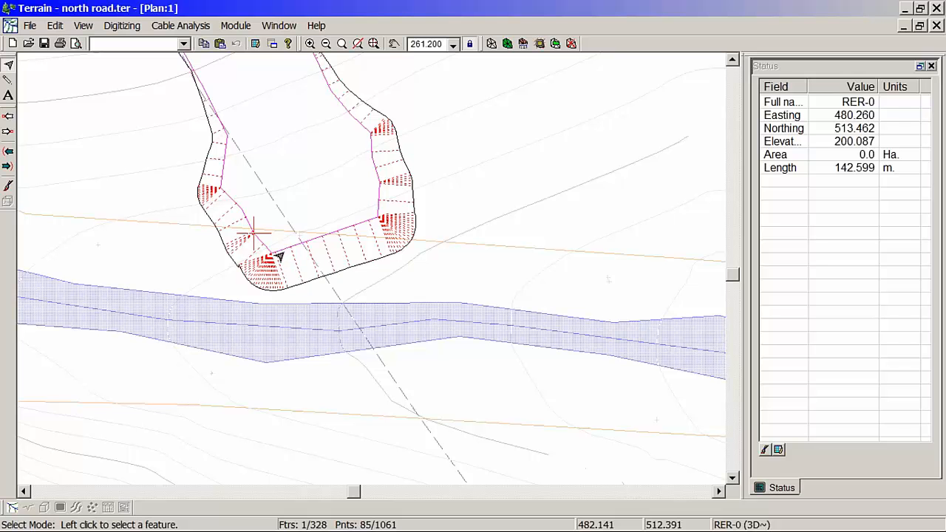
pyautogui.press('Delete')
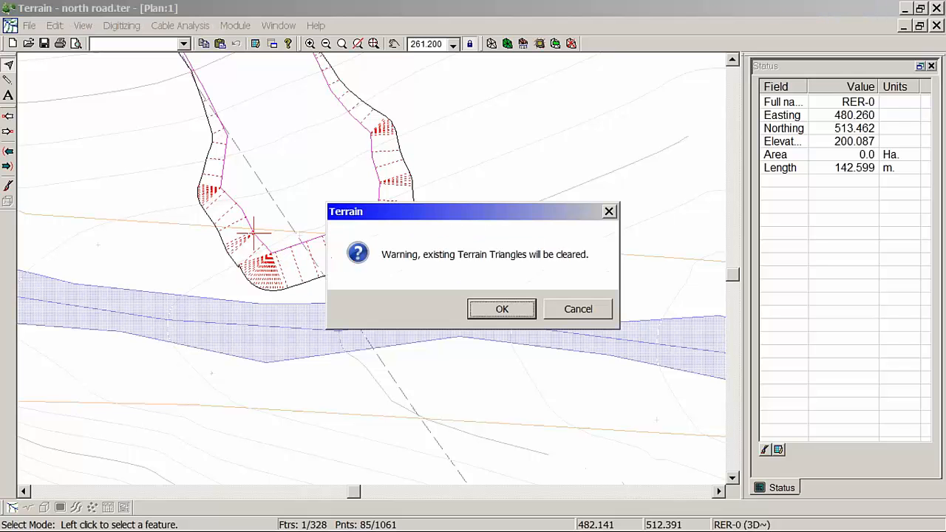
pyautogui.click(514, 309)
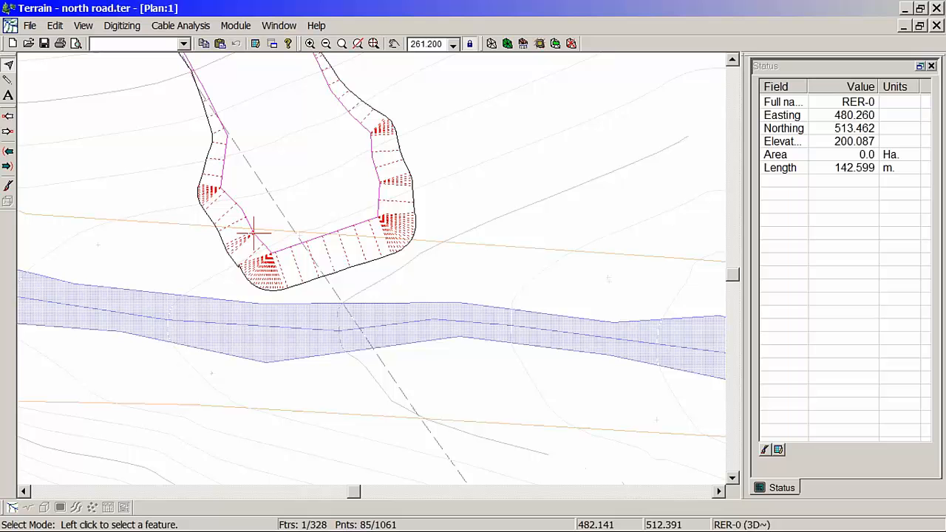
pyautogui.click(379, 194)
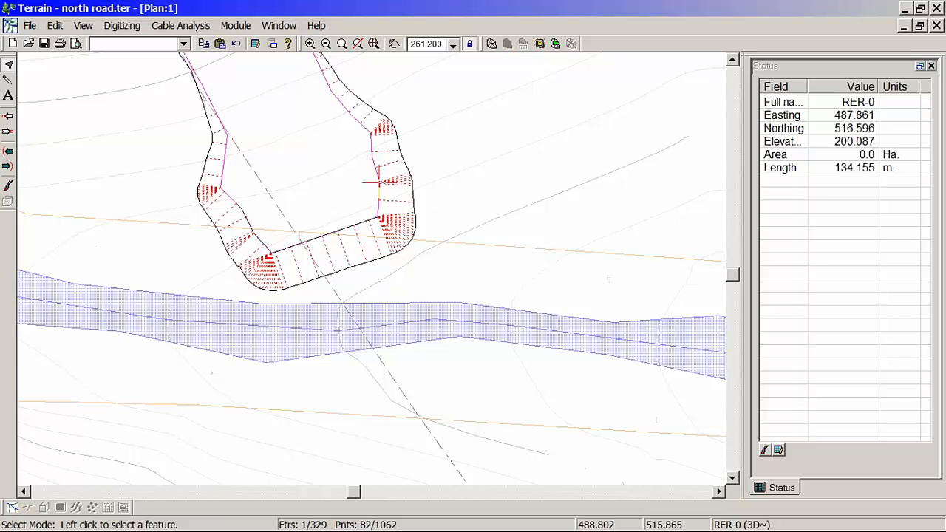
pyautogui.hotkey('ctrl', 'b')
# Step: Delete the two cut-off outline pieces at the road's stream end
pyautogui.scroll(3, 390, 214)
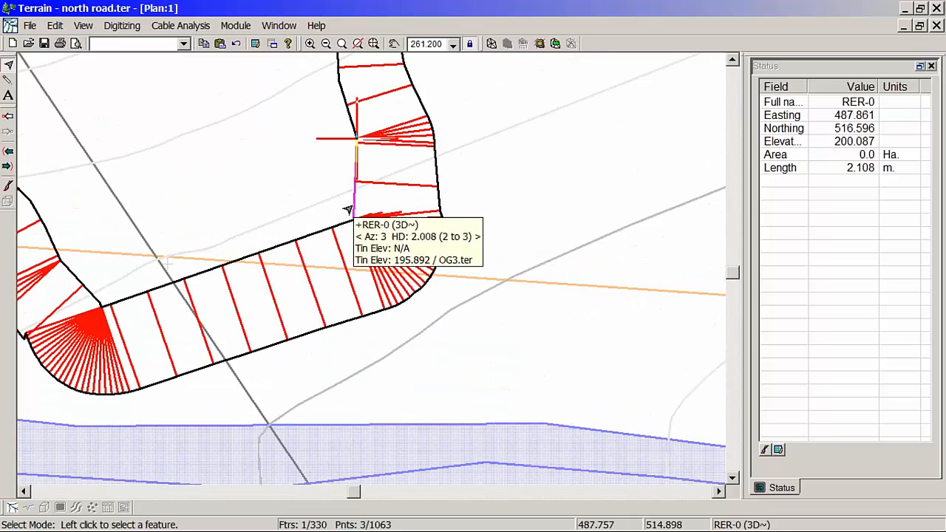
pyautogui.press('Delete')
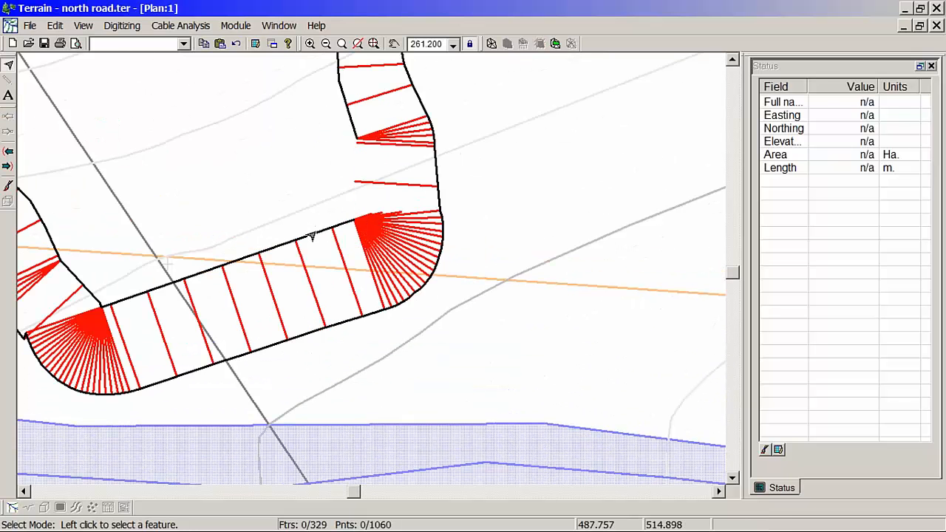
pyautogui.click(312, 235)
pyautogui.press('Delete')
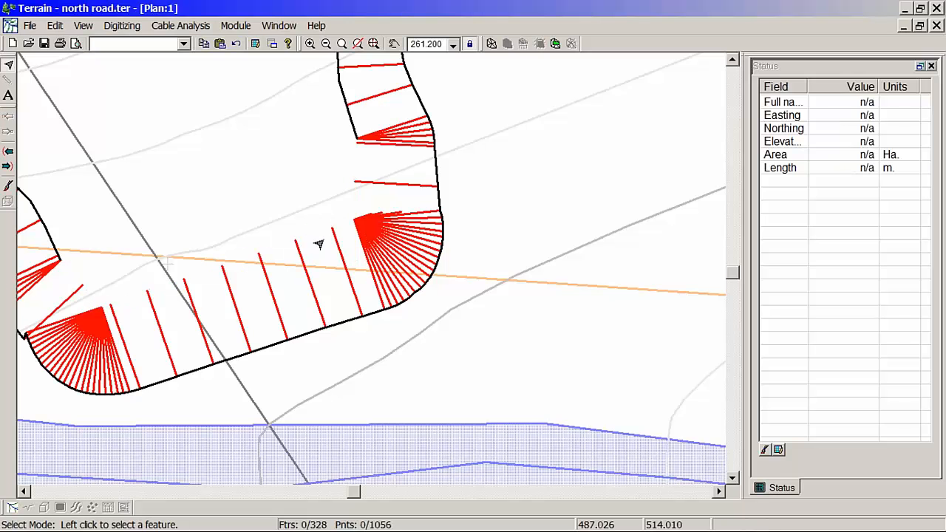
# Step: Close the remaining road outline with a straight segment between its two open ends, shortening the road
pyautogui.moveTo(222, 273); pyautogui.dragTo(321, 241, button='middle')
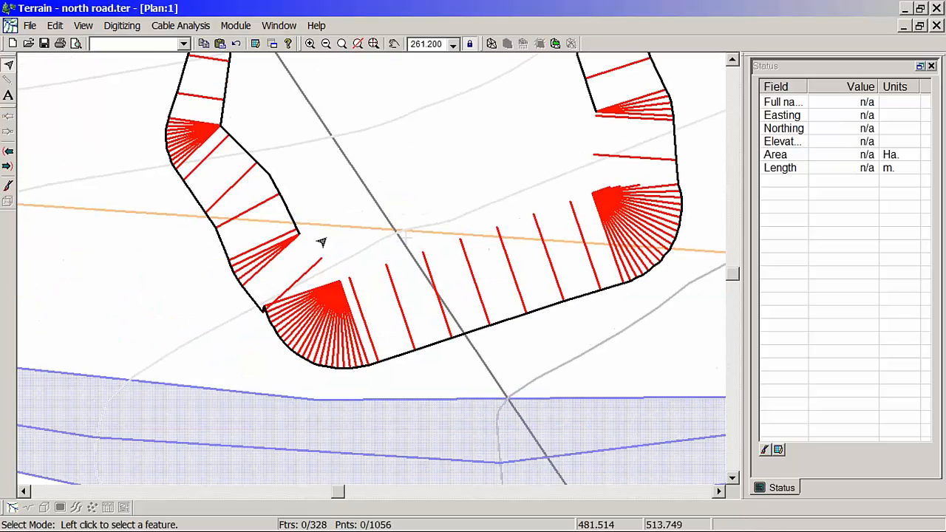
pyautogui.click(279, 219)
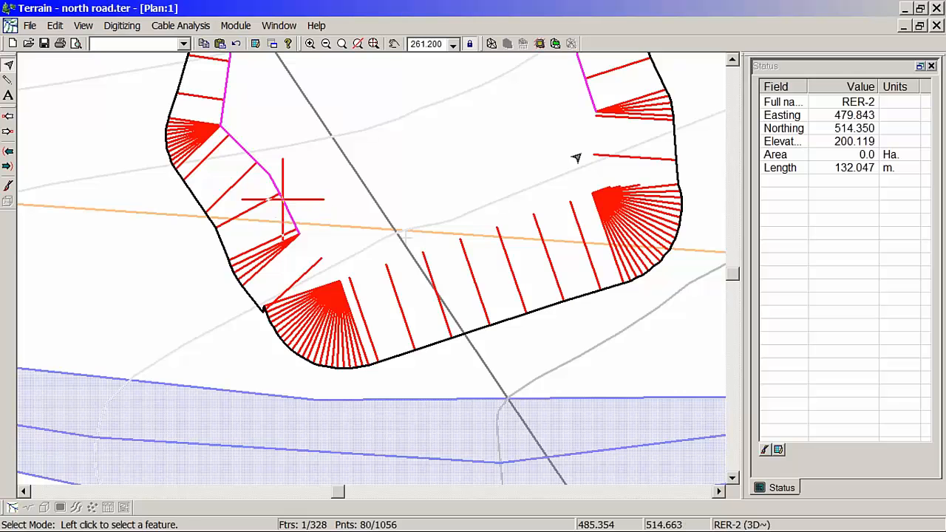
pyautogui.moveTo(589, 148); pyautogui.dragTo(545, 198, button='middle')
pyautogui.rightClick(426, 97)
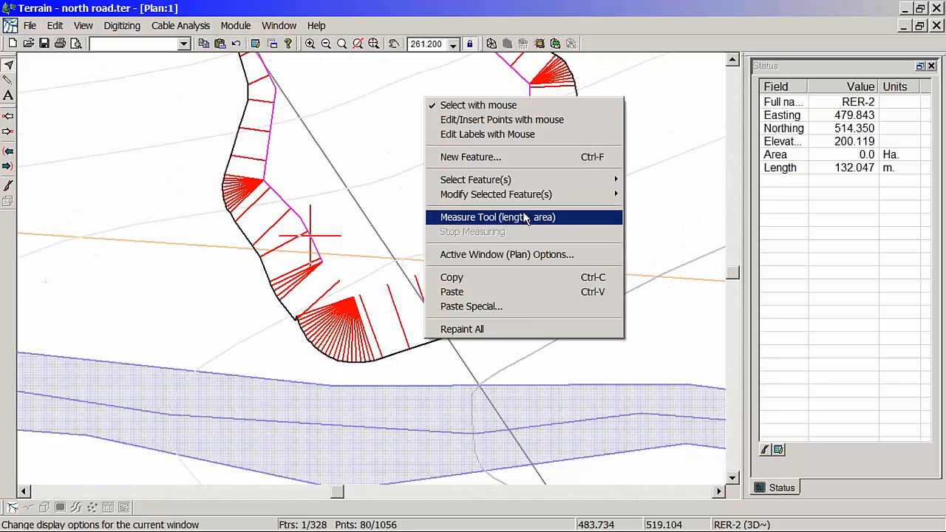
pyautogui.moveTo(499, 197)
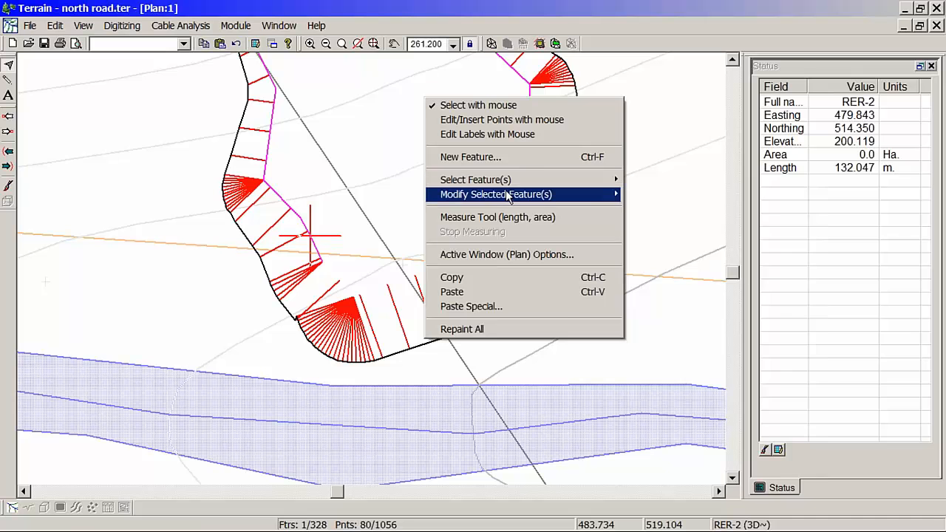
pyautogui.click(665, 239)
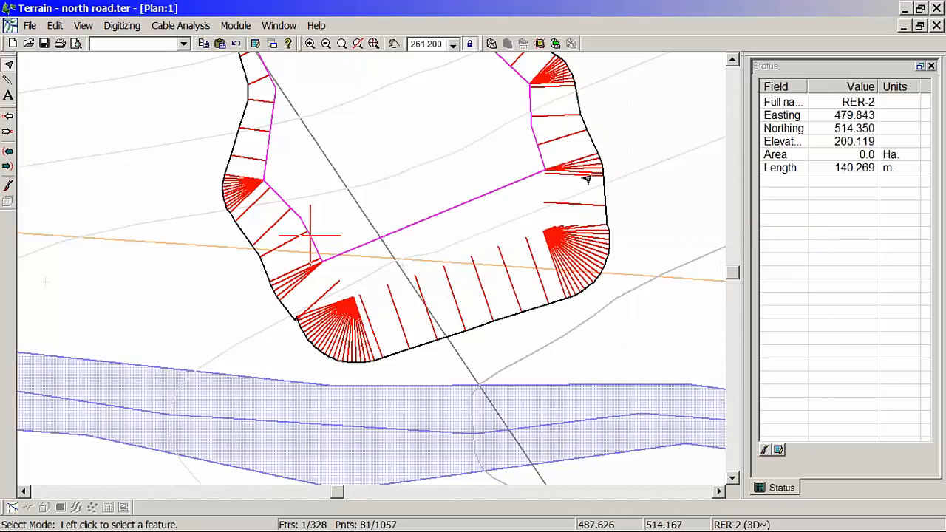
# Step: Grade the shortened outline's right side with cut and fill slopes of 1:1, calculating the TIN and volumes
pyautogui.click(545, 43)
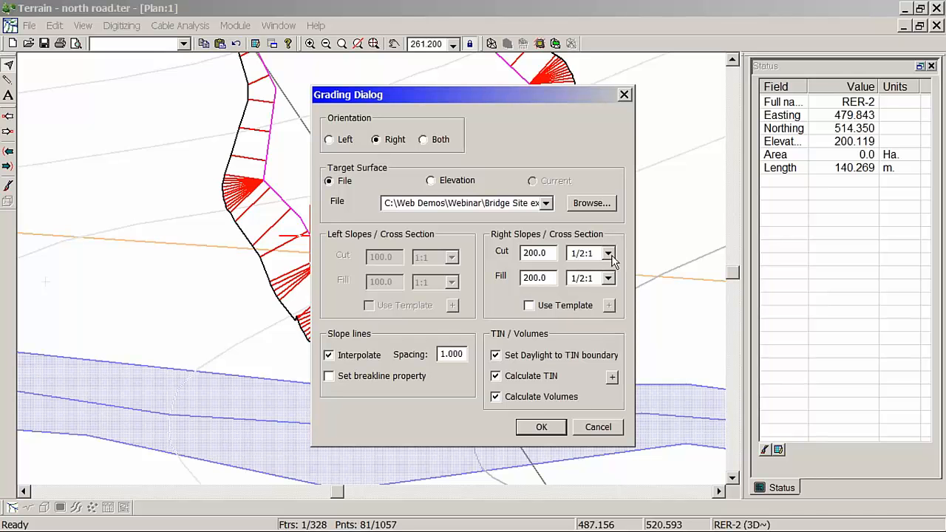
pyautogui.click(607, 253)
pyautogui.click(596, 302)
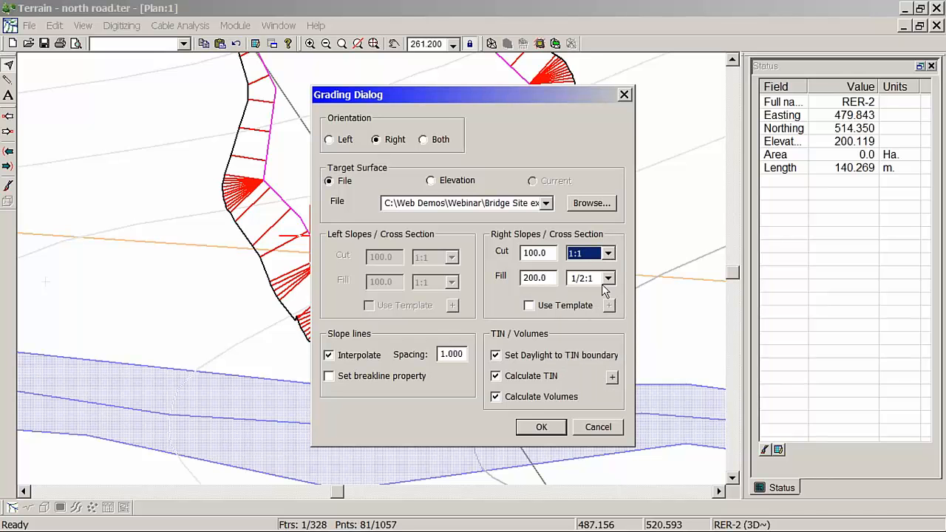
pyautogui.click(608, 279)
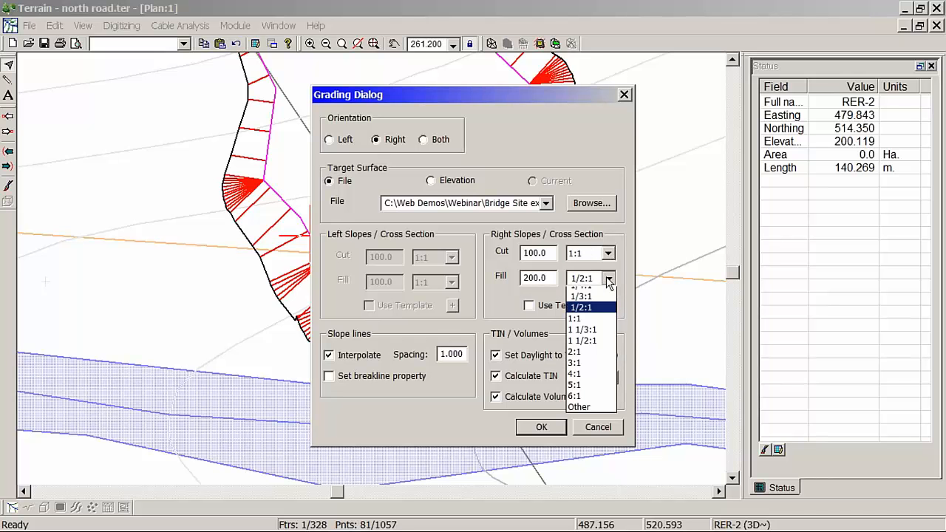
pyautogui.click(582, 326)
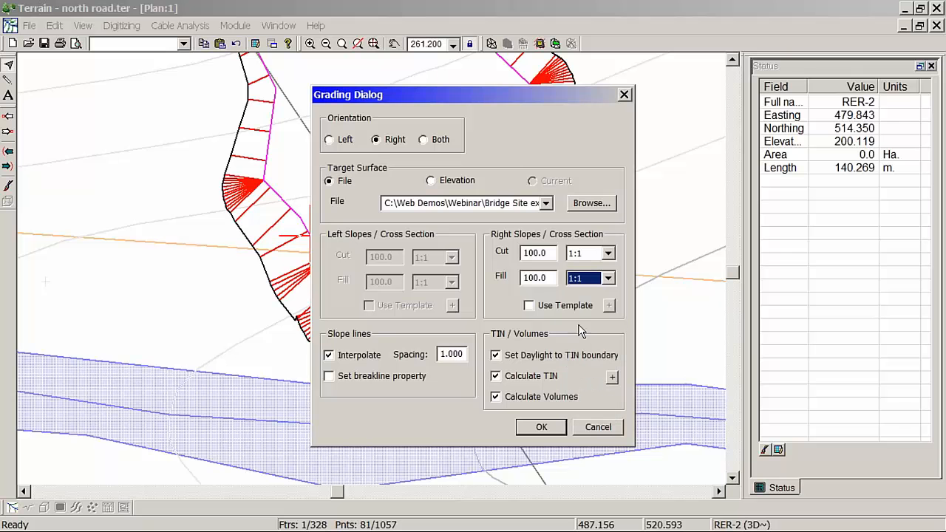
pyautogui.click(542, 427)
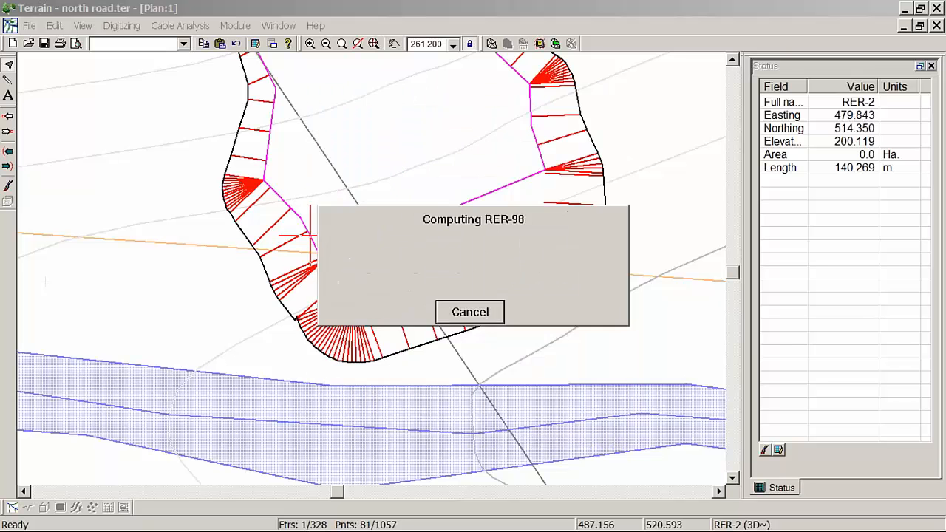
pyautogui.click(743, 365)
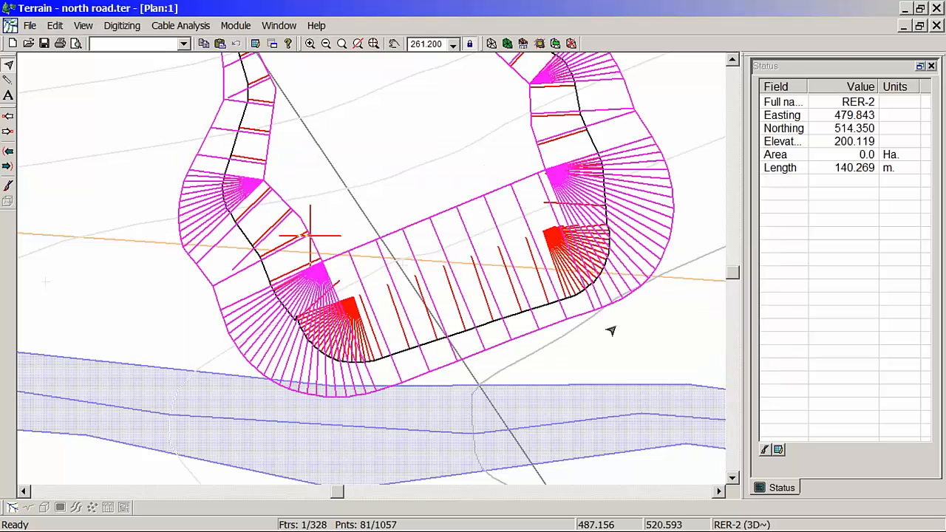
# Step: Inspect in plan where the toe of the 1:1 fill slope lies against the stream, and select the road outline
pyautogui.moveTo(308, 374); pyautogui.dragTo(318, 247, button='middle')
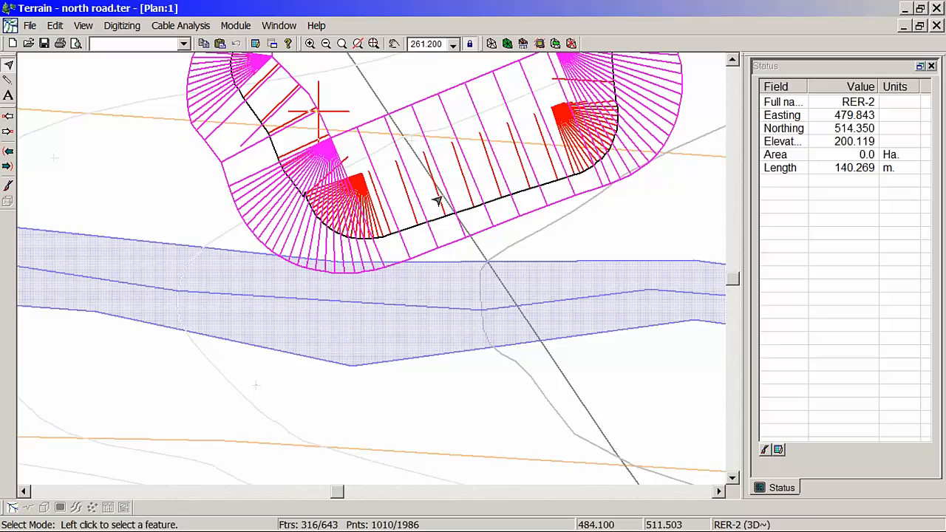
pyautogui.moveTo(483, 131); pyautogui.dragTo(316, 165, button='middle')
pyautogui.scroll(1, 321, 163)
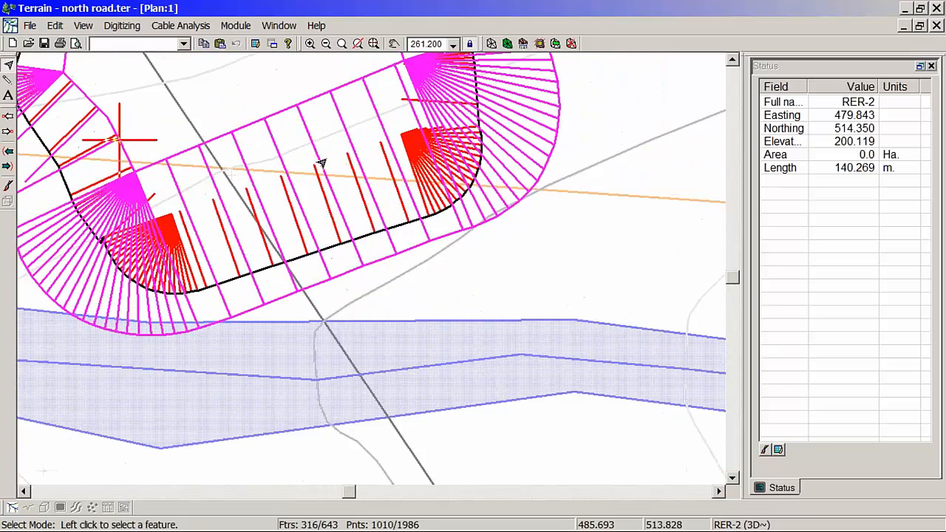
pyautogui.scroll(3, 324, 163)
pyautogui.moveTo(386, 148); pyautogui.dragTo(427, 190, button='middle')
pyautogui.scroll(-2, 427, 192)
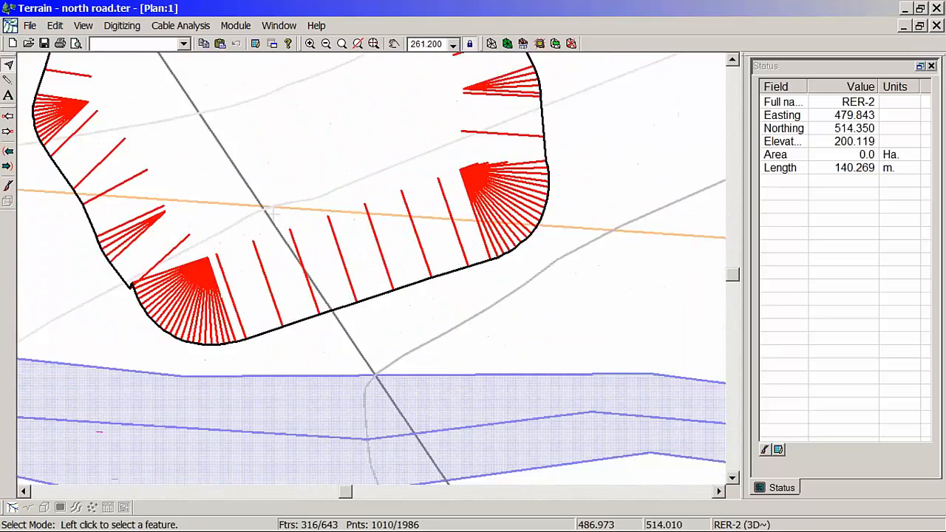
pyautogui.scroll(-1, 428, 189)
pyautogui.click(450, 83)
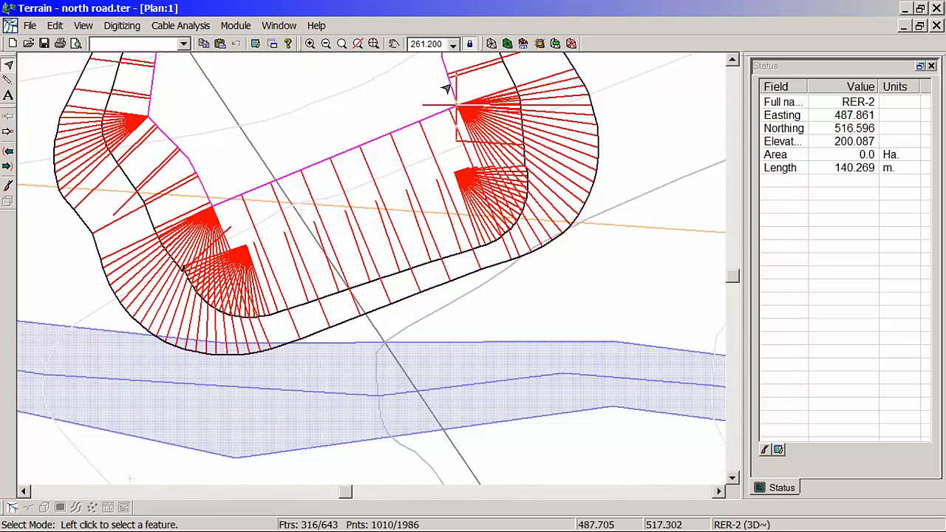
# Step: Delete every feature except the north road outline by inverting the selection, clearing the earlier graded slopes
pyautogui.rightClick(497, 83)
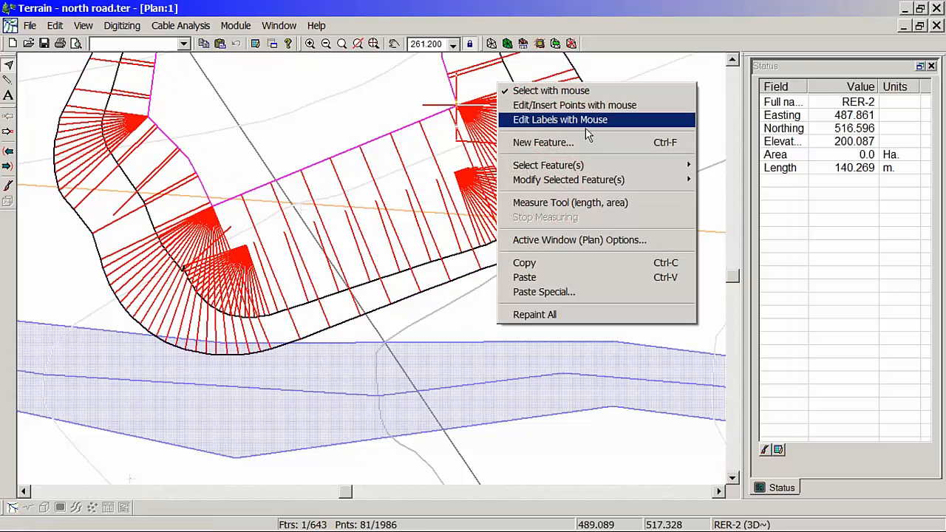
pyautogui.moveTo(591, 165)
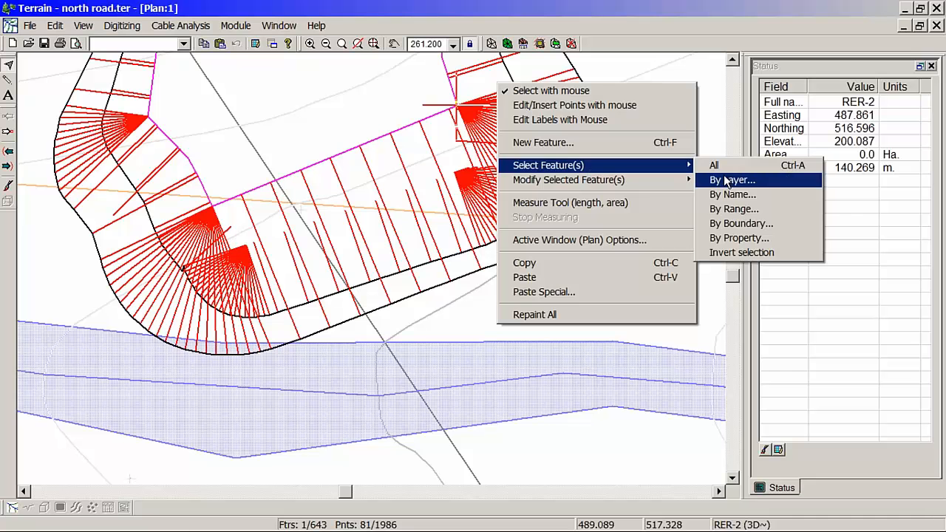
pyautogui.click(740, 253)
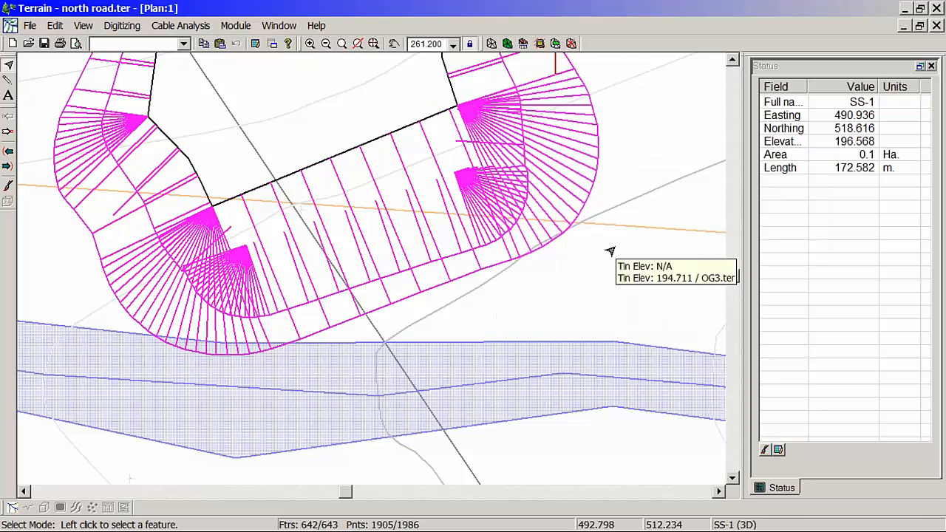
pyautogui.press('Delete')
pyautogui.click(511, 307)
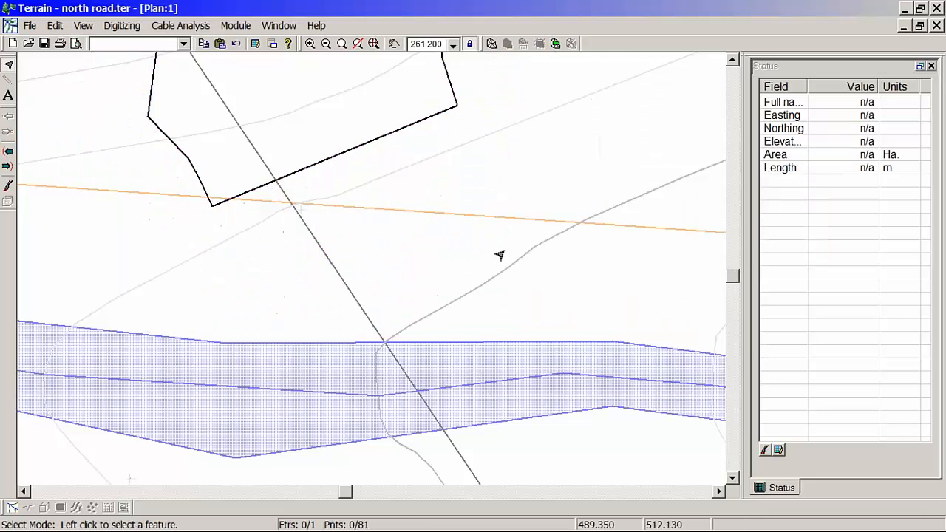
# Step: Delete three points from the outline's west edge near the stream and move its southwest corner inward to easting 481.096, northing 514.898
pyautogui.moveTo(369, 148); pyautogui.dragTo(551, 203, button='middle')
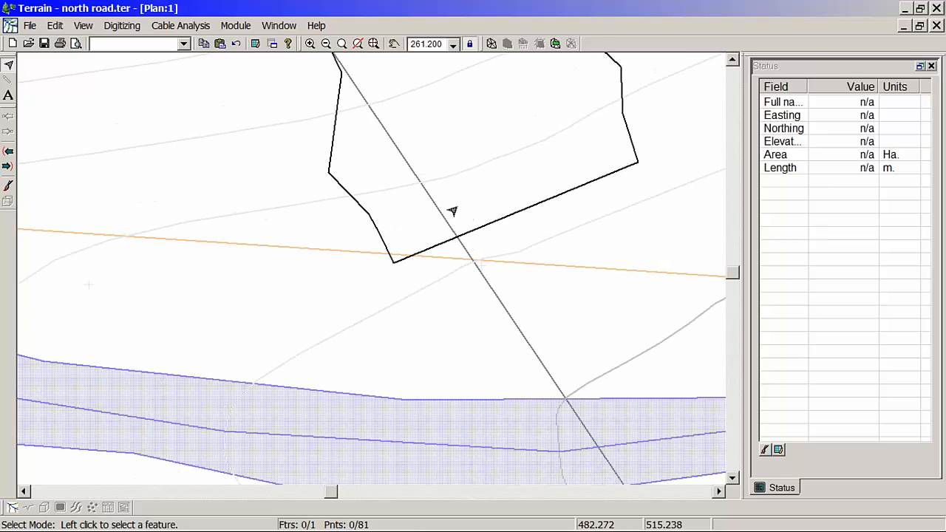
pyautogui.moveTo(357, 196); pyautogui.dragTo(400, 253, button='middle')
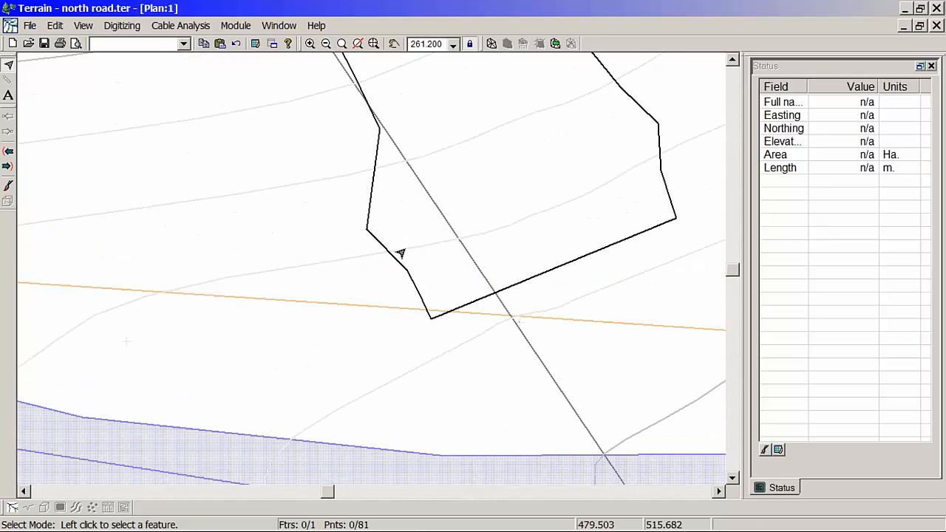
pyautogui.click(364, 234)
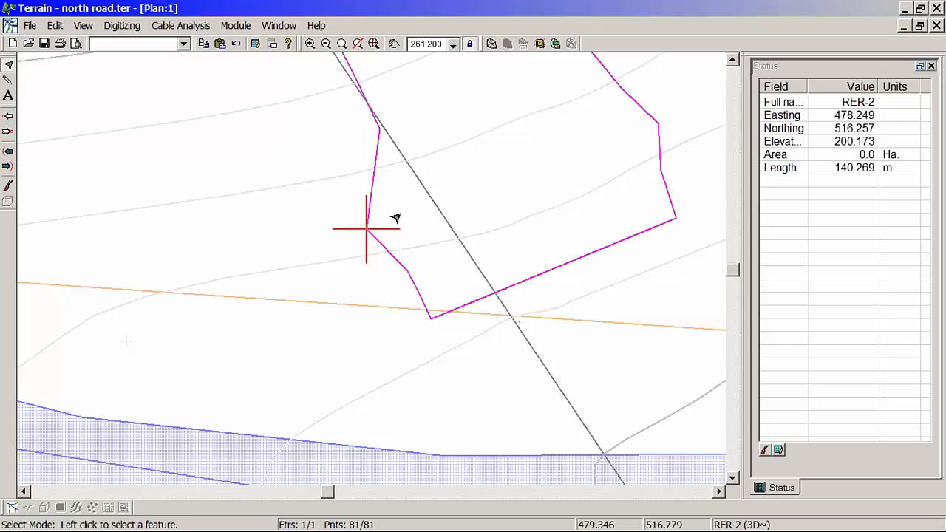
pyautogui.rightClick(400, 212)
pyautogui.click(436, 236)
pyautogui.moveTo(367, 229); pyautogui.dragTo(378, 222)
pyautogui.press('Delete')
pyautogui.press('Delete')
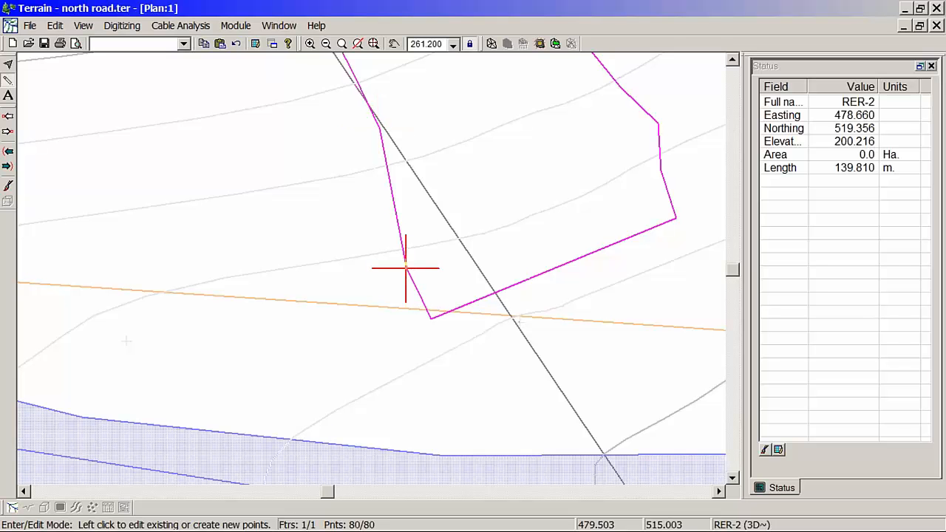
pyautogui.press('Delete')
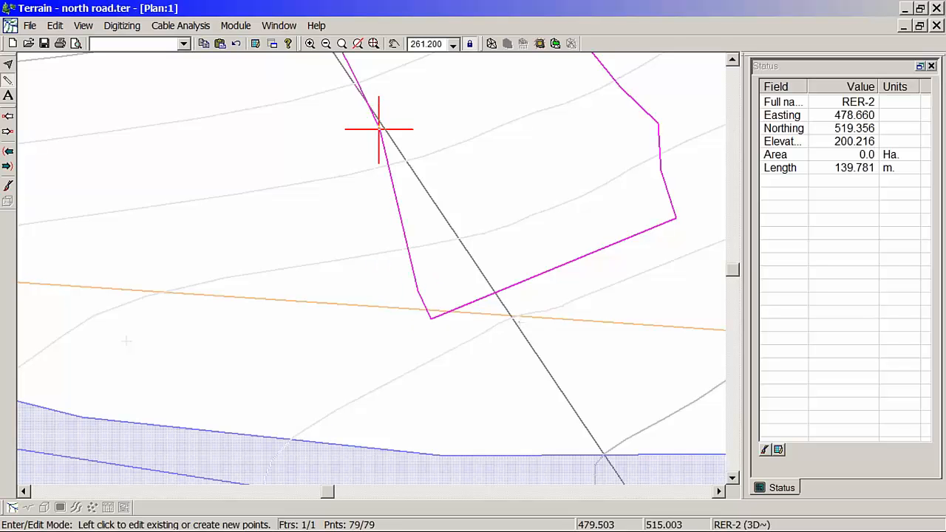
pyautogui.click(417, 289)
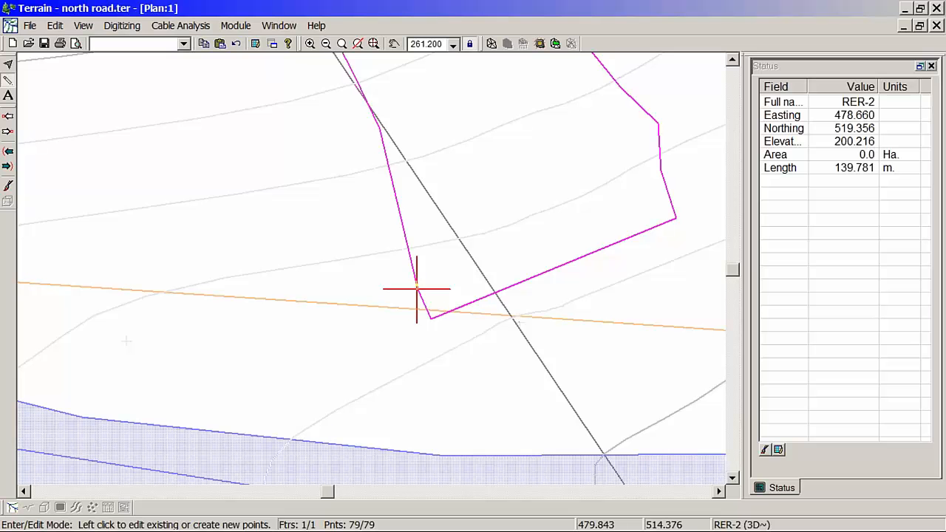
pyautogui.press('Delete')
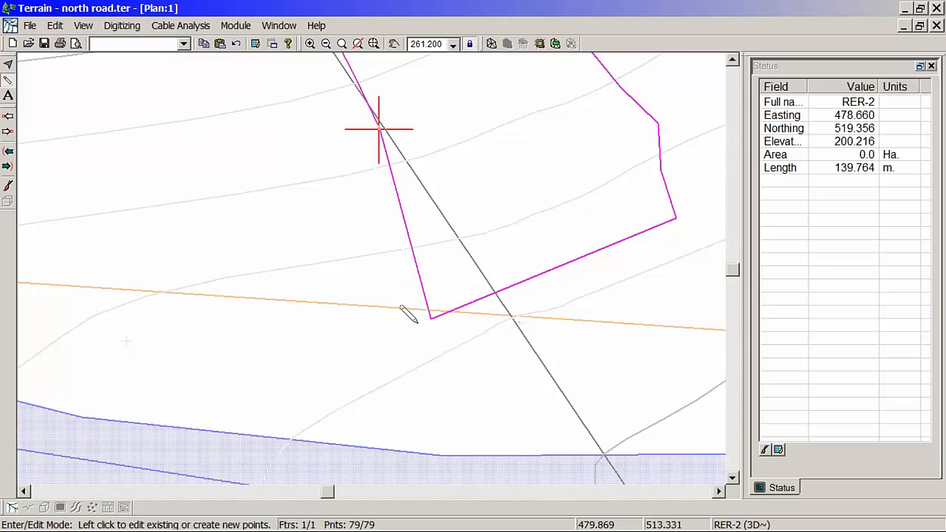
pyautogui.moveTo(430, 318)
pyautogui.mouseDown()
pyautogui.moveTo(434, 291)
pyautogui.moveTo(457, 272)
pyautogui.mouseUp()
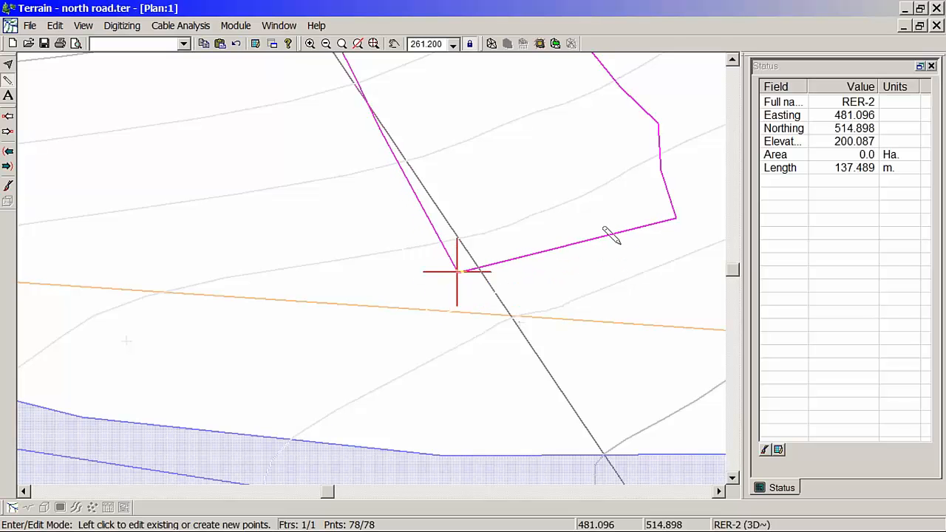
# Step: Delete two points from the outline's east edge near the stream and move the next point inward to easting 485.720, northing 520.540
pyautogui.click(659, 166)
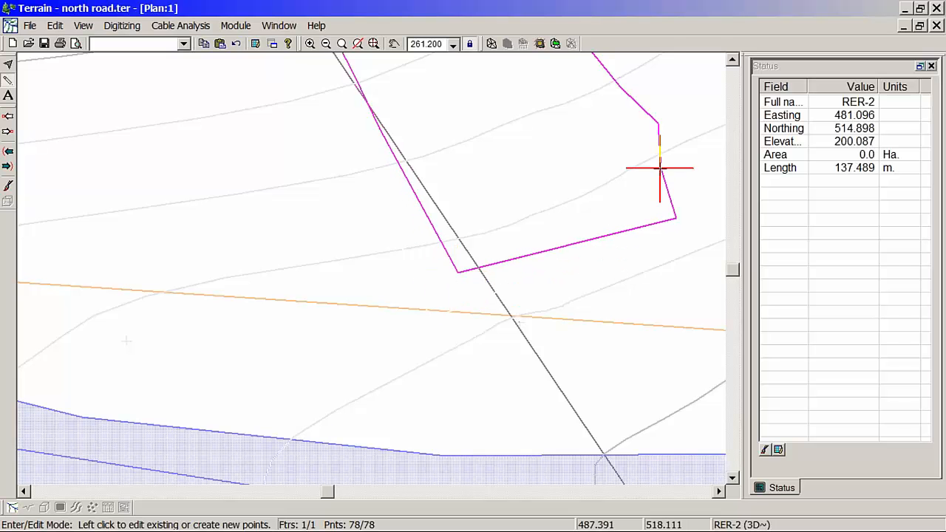
pyautogui.press('Delete')
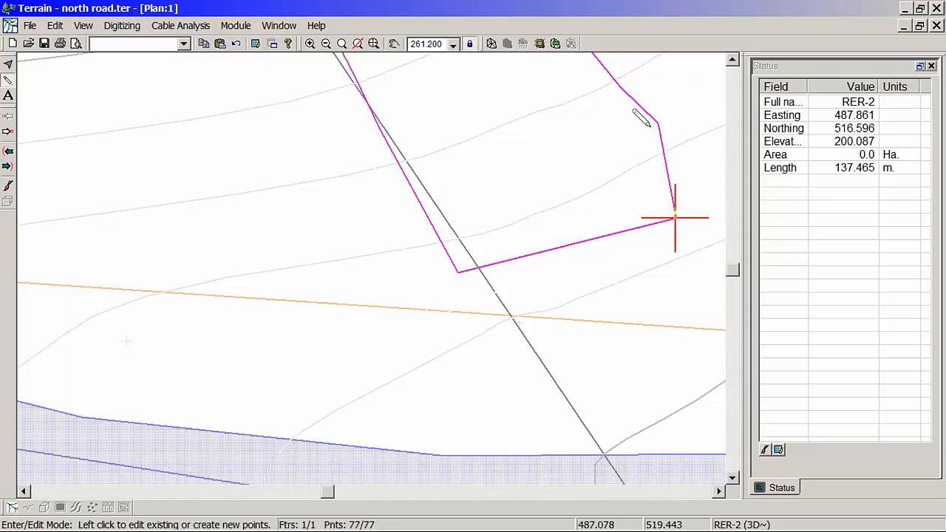
pyautogui.moveTo(658, 122); pyautogui.dragTo(642, 125)
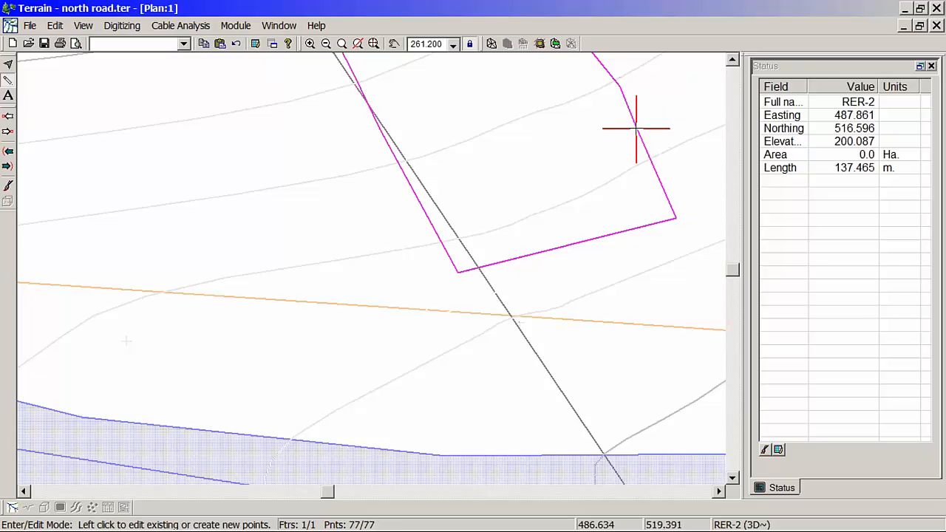
pyautogui.press('Delete')
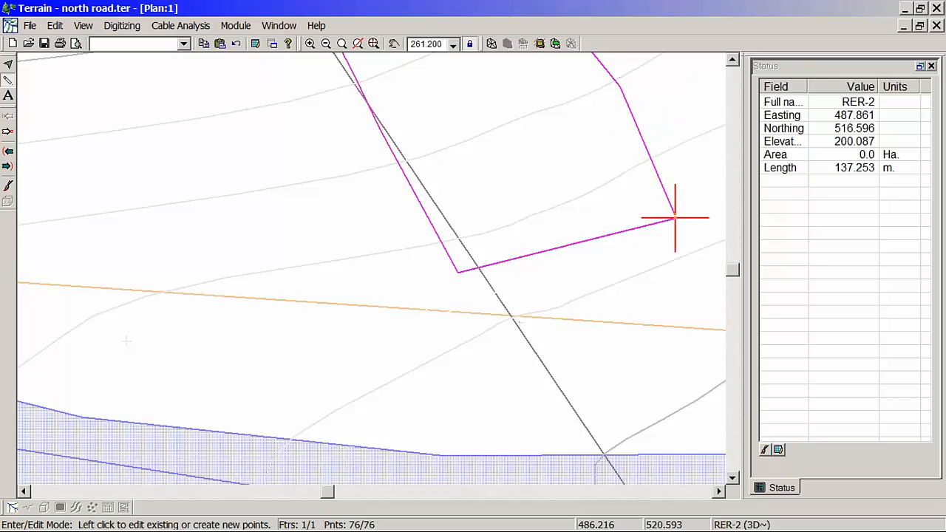
pyautogui.moveTo(619, 86); pyautogui.dragTo(607, 93)
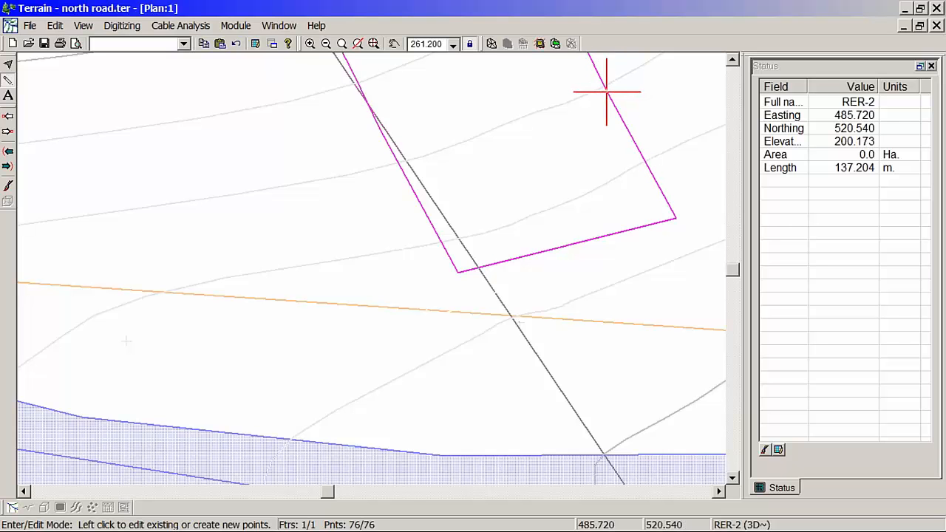
pyautogui.press('Delete')
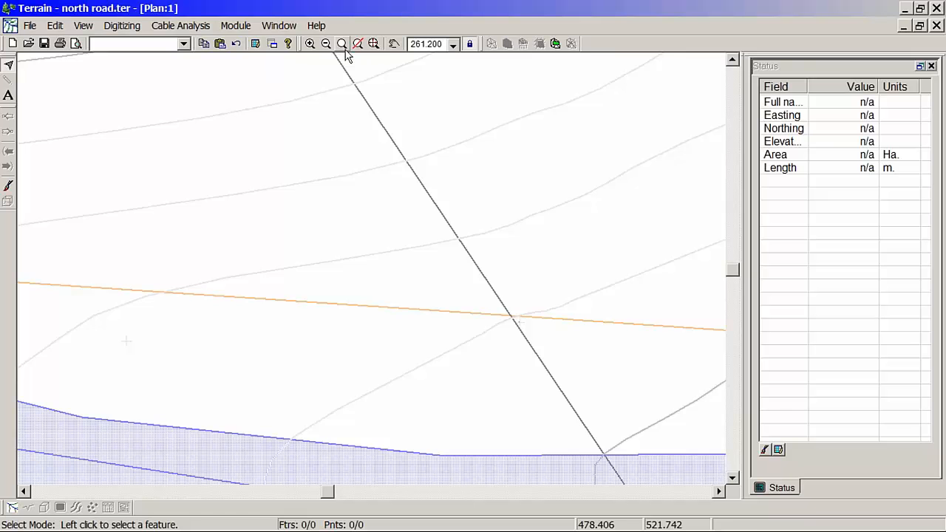
pyautogui.click(237, 44)
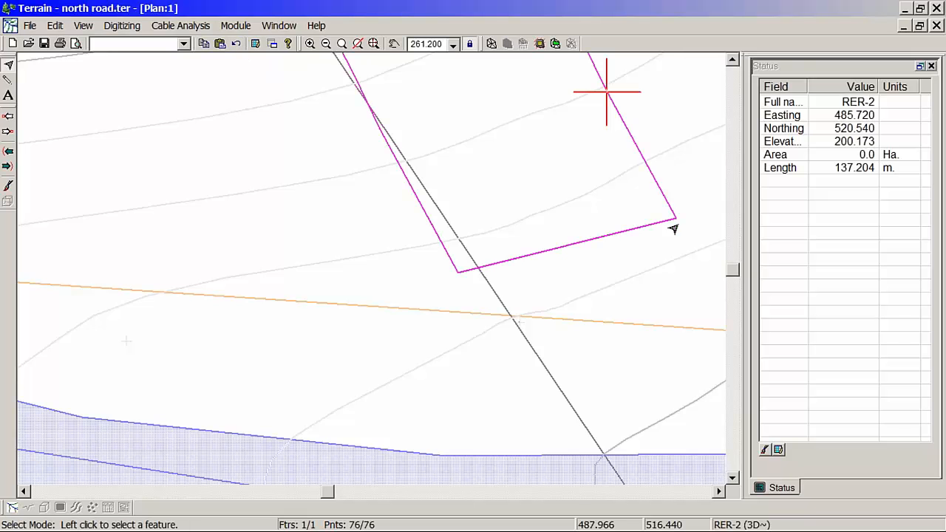
# Step: Move the outline's southeast corner back from the stream to easting 487.245, northing 517.731
pyautogui.moveTo(673, 228); pyautogui.dragTo(480, 214, button='middle')
pyautogui.scroll(-1, 480, 214)
pyautogui.rightClick(495, 229)
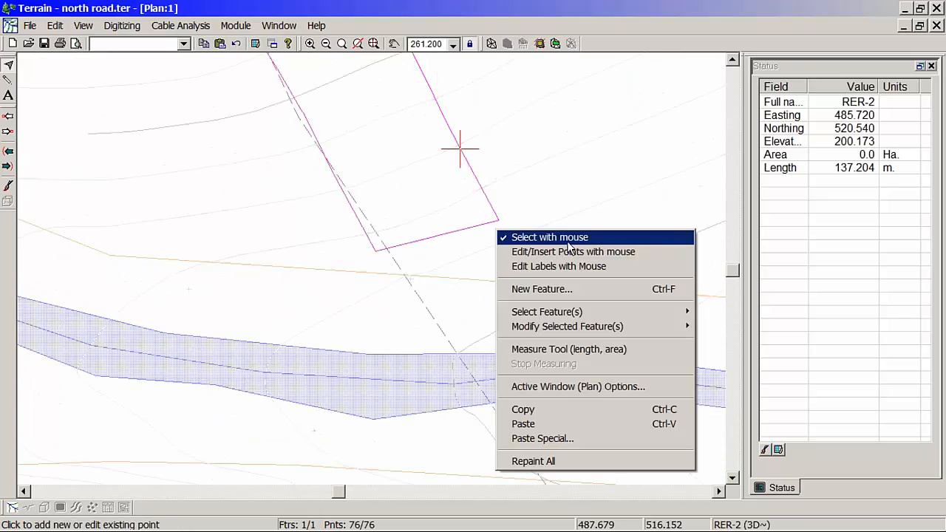
pyautogui.click(564, 251)
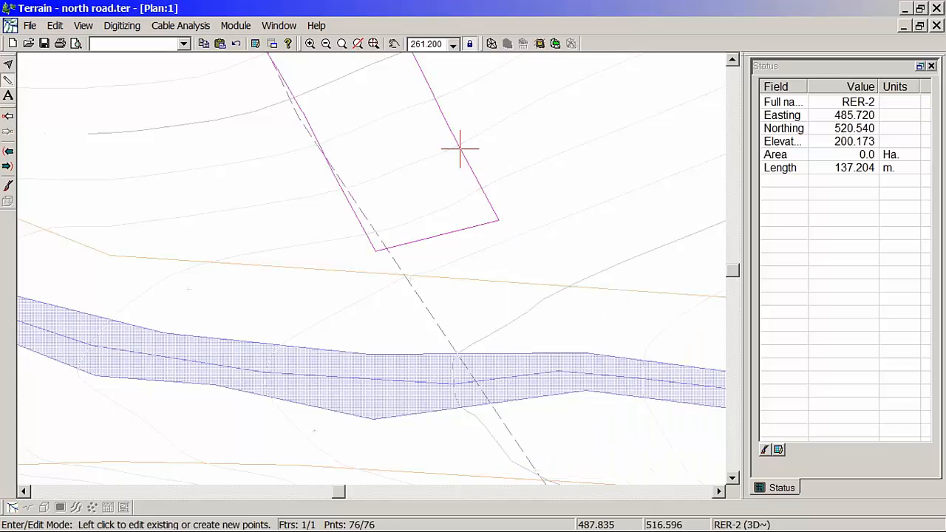
pyautogui.moveTo(499, 220); pyautogui.dragTo(488, 199)
pyautogui.moveTo(452, 236); pyautogui.dragTo(487, 227, button='middle')
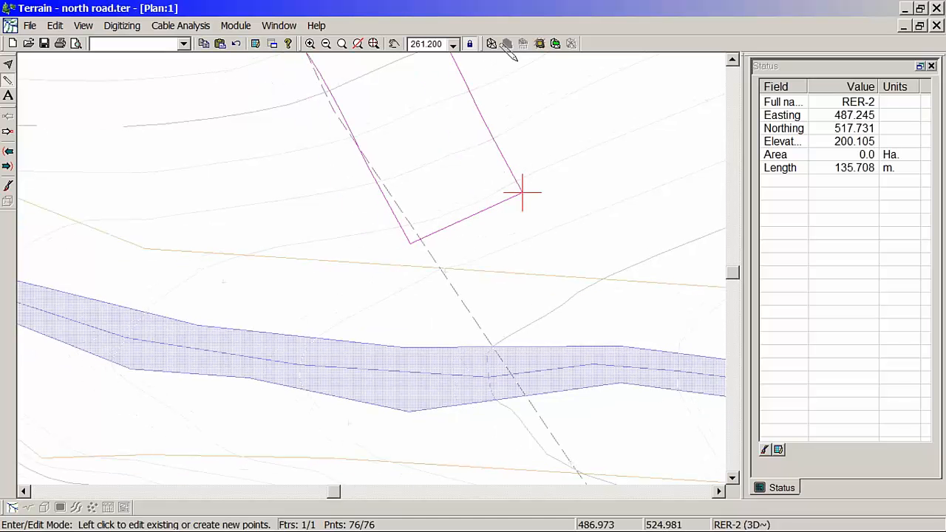
# Step: Grade the narrowed outline's right side with 1:1 cut and fill slopes, calculating the TIN and volumes
pyautogui.click(540, 44)
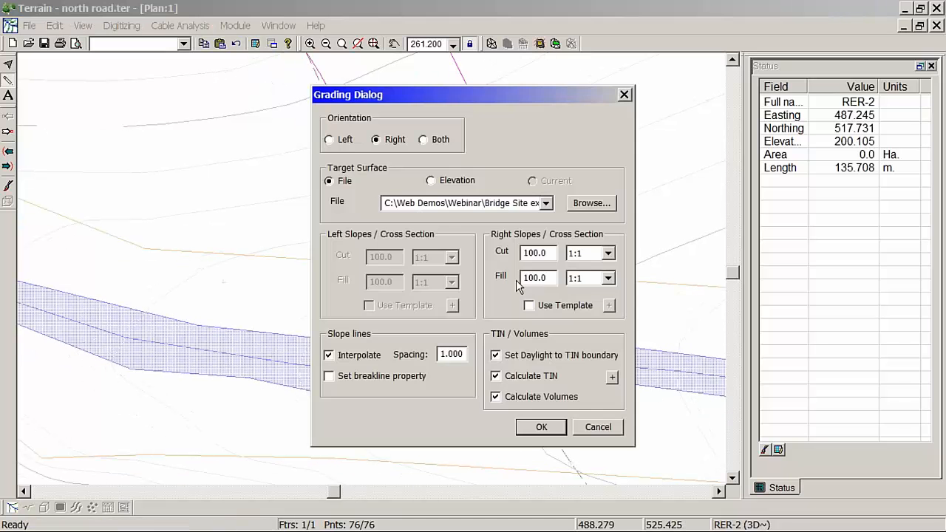
pyautogui.click(536, 433)
pyautogui.click(746, 365)
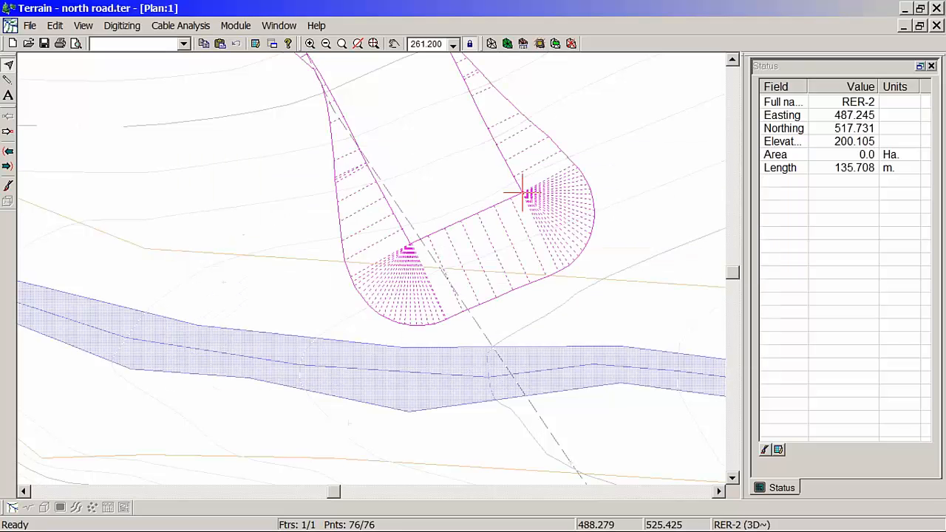
pyautogui.moveTo(571, 318); pyautogui.dragTo(488, 292, button='middle')
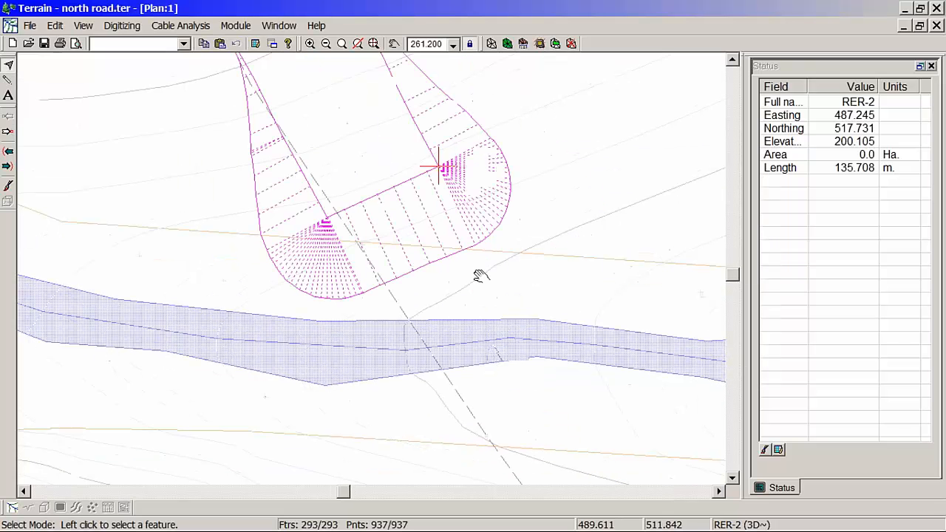
# Step: Save the regraded north road terrain under its existing file name
pyautogui.click(30, 25)
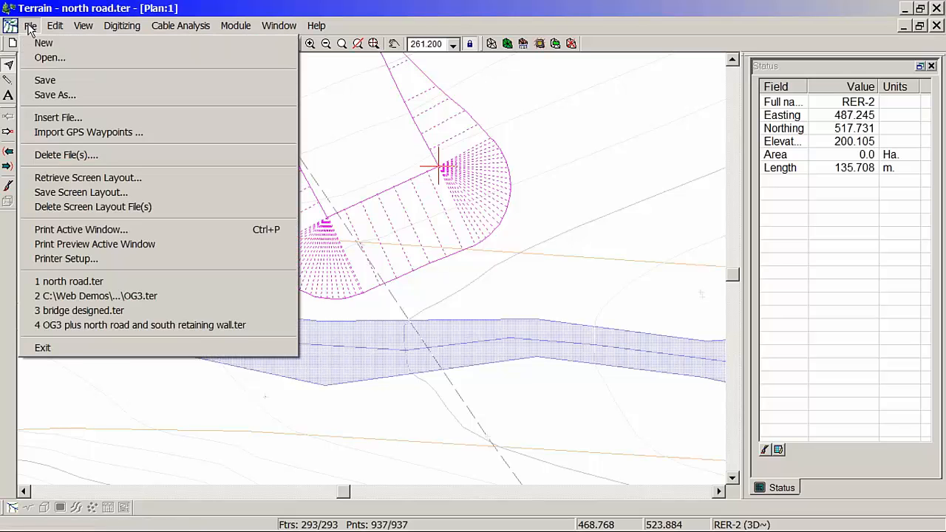
pyautogui.click(54, 79)
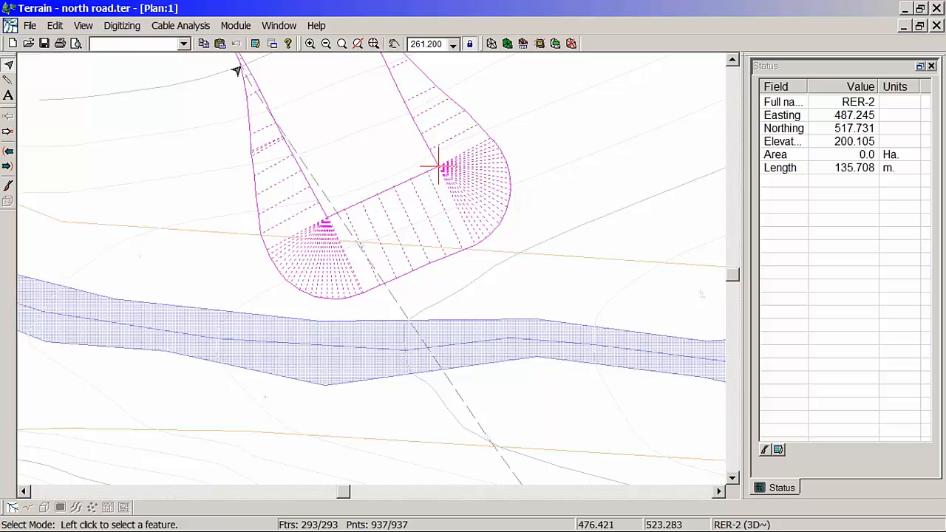
pyautogui.moveTo(235, 71)
pyautogui.moveTo(222, 96)
pyautogui.moveTo(323, 232)
pyautogui.moveTo(337, 270)
# Step: Open OG3.ter and merge the north road.ter surface into it
pyautogui.click(29, 27)
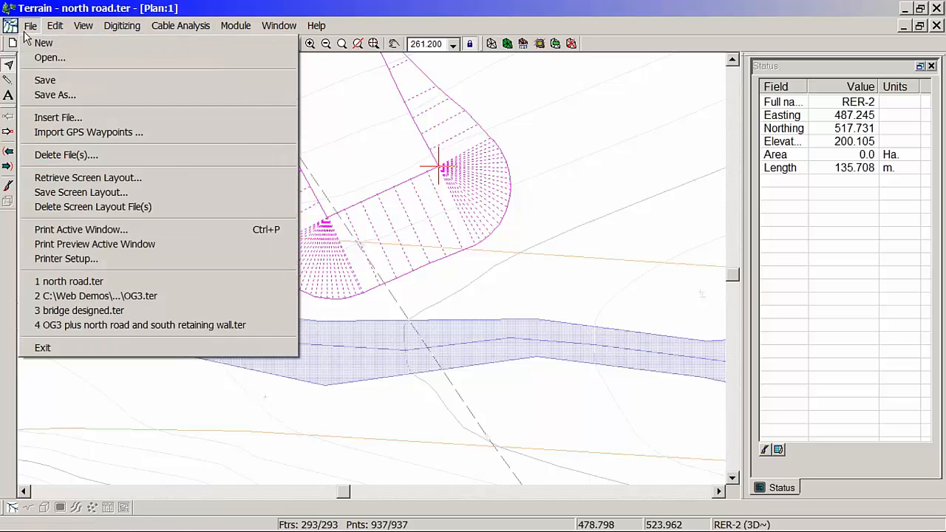
pyautogui.click(131, 297)
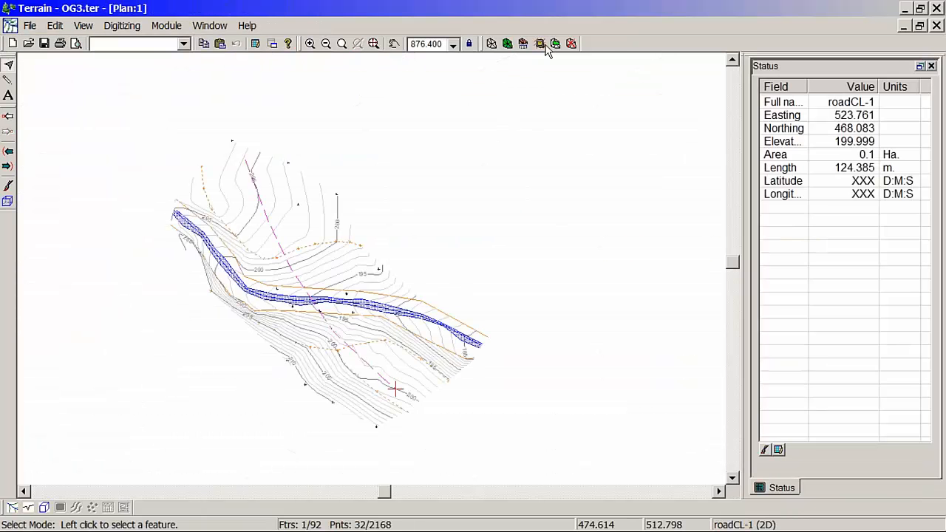
pyautogui.click(556, 43)
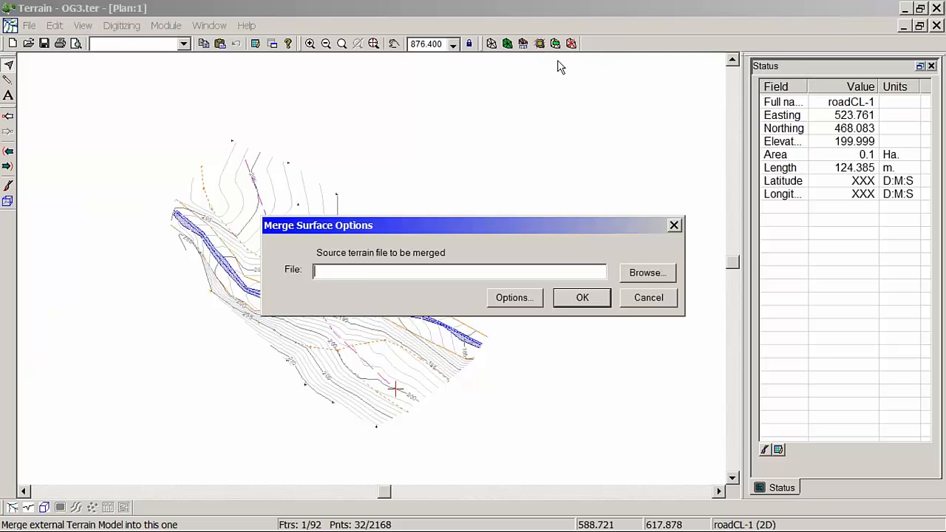
pyautogui.click(648, 273)
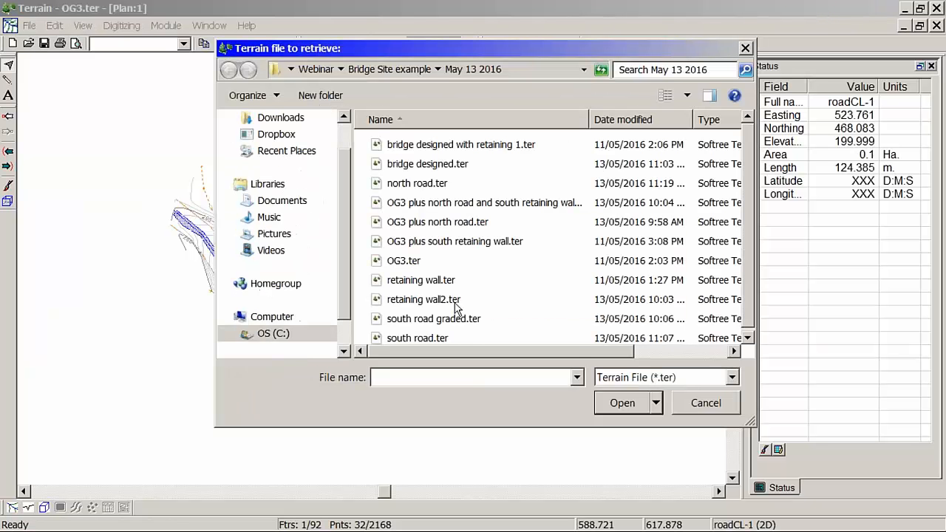
pyautogui.click(448, 185)
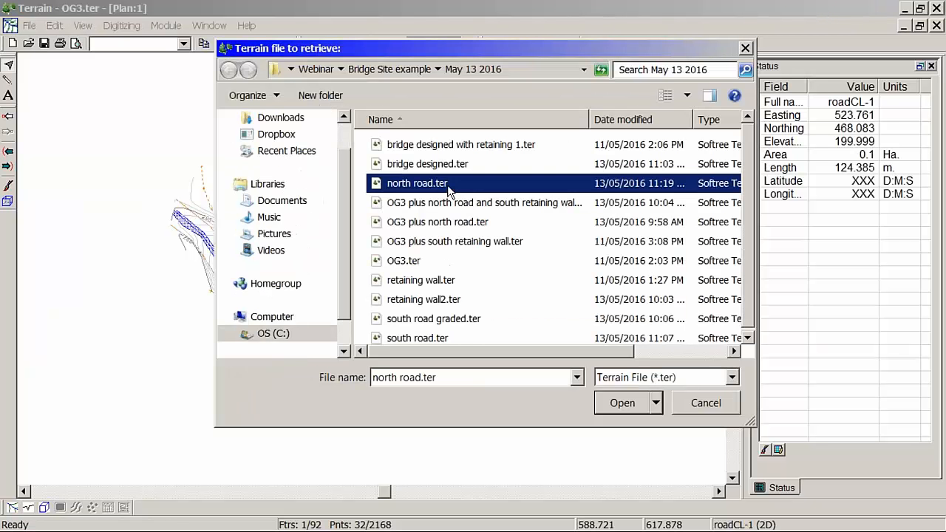
pyautogui.click(622, 404)
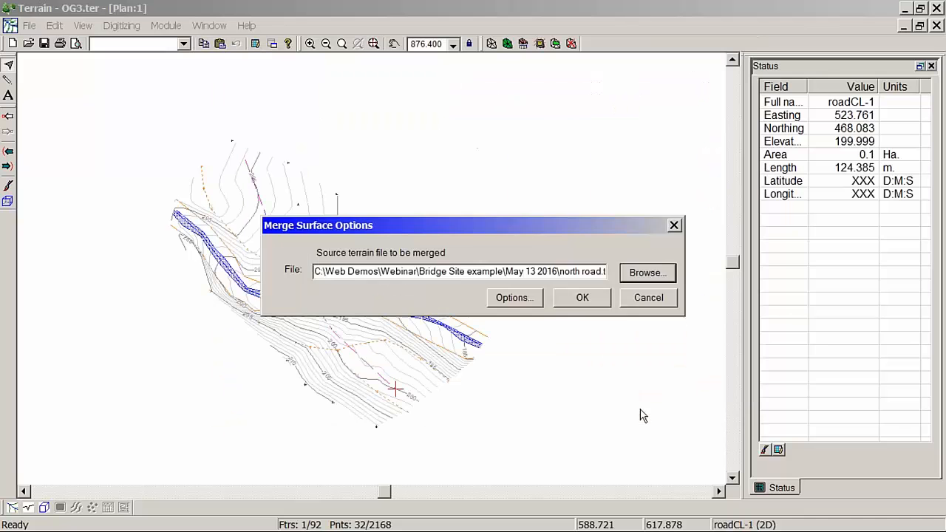
pyautogui.click(605, 298)
pyautogui.click(427, 287)
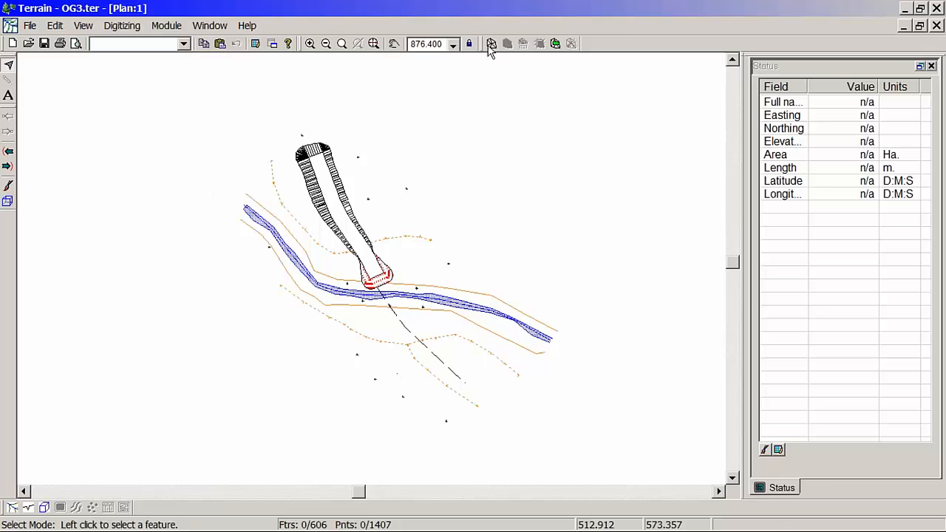
# Step: Calculate the TIN and contours for the merged OG3 and north road surface
pyautogui.click(492, 43)
pyautogui.click(488, 447)
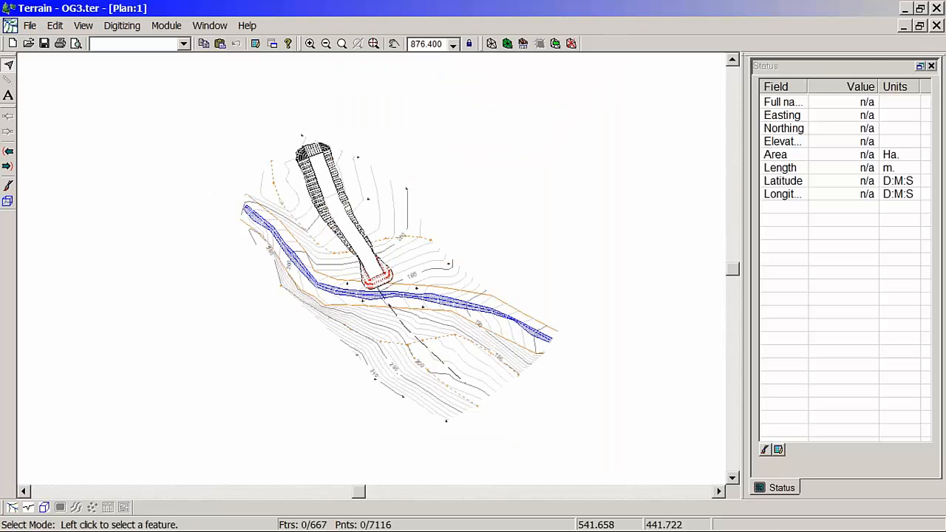
pyautogui.scroll(3, 433, 300)
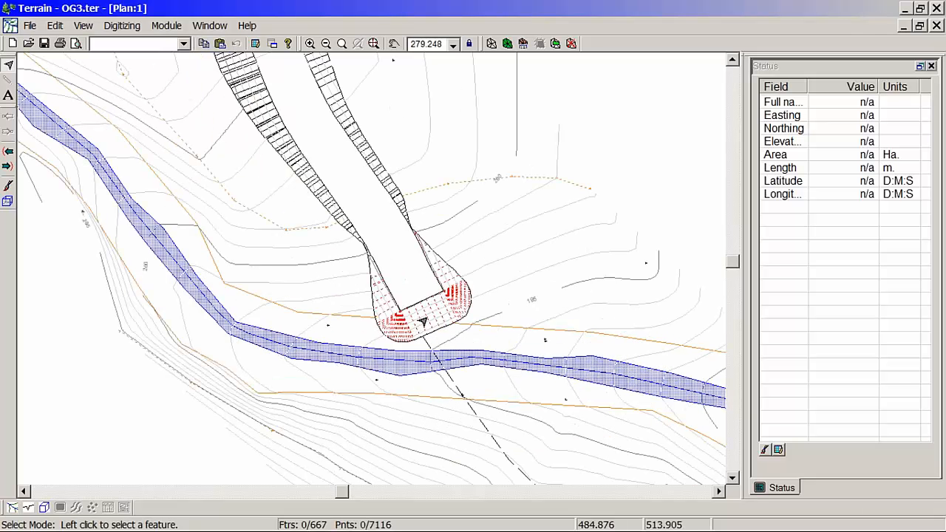
pyautogui.moveTo(422, 321)
# Step: Save the merged terrain as OG3 plus north road.ter, replacing the existing file
pyautogui.click(29, 27)
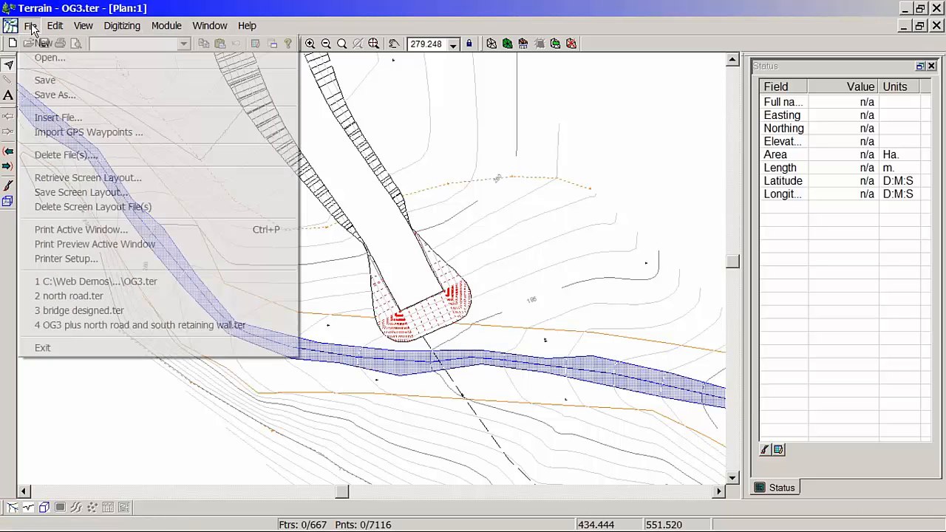
pyautogui.click(56, 97)
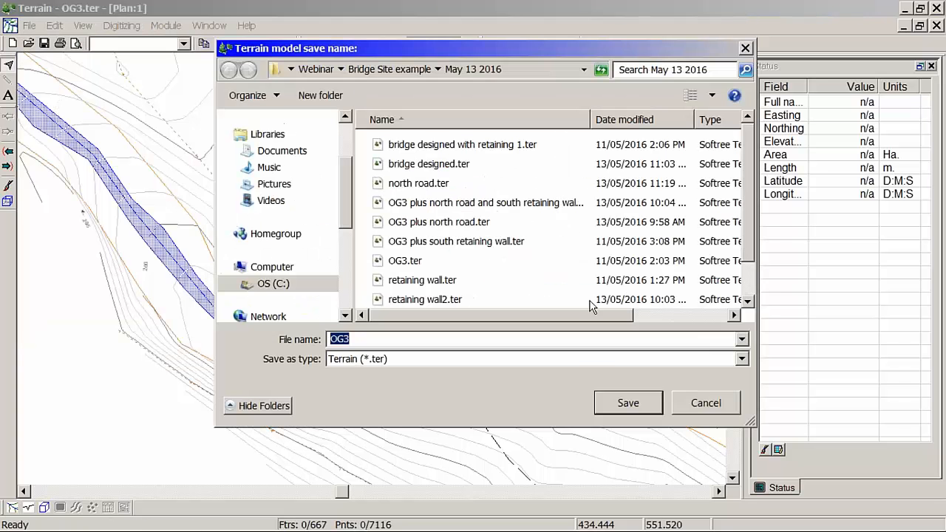
pyautogui.click(479, 224)
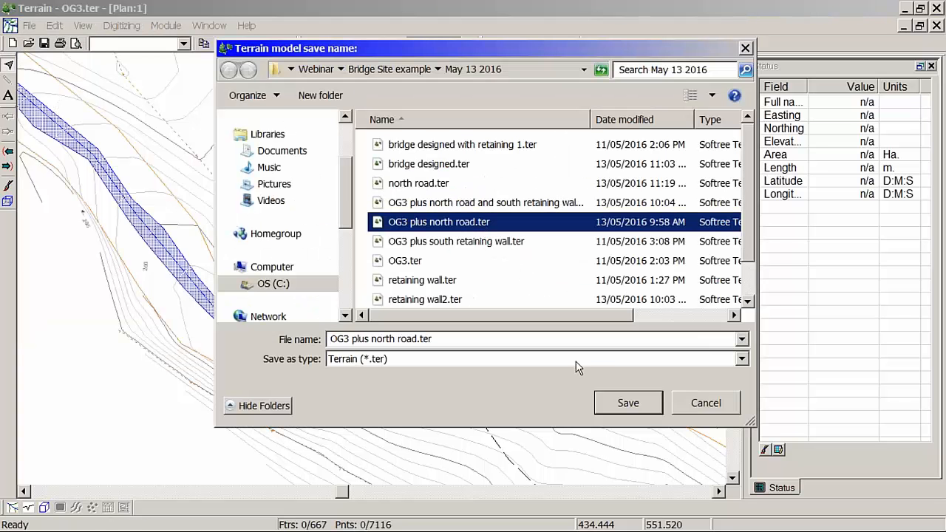
pyautogui.click(645, 399)
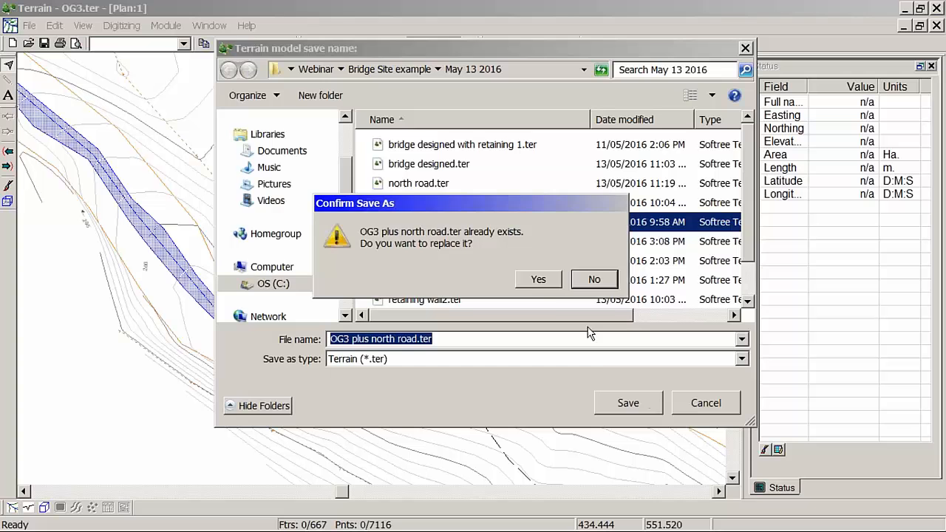
pyautogui.click(537, 282)
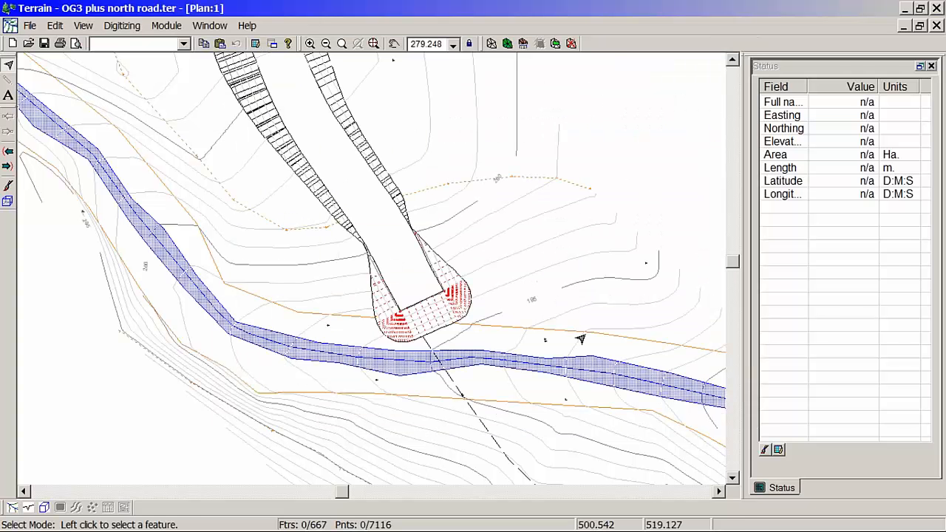
# Step: Start a new blank terrain model
pyautogui.moveTo(701, 531)
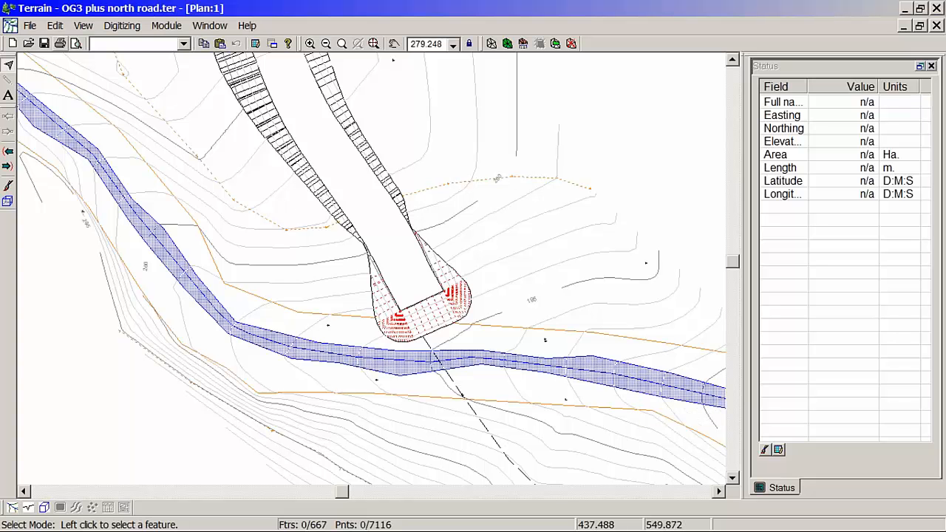
pyautogui.click(31, 26)
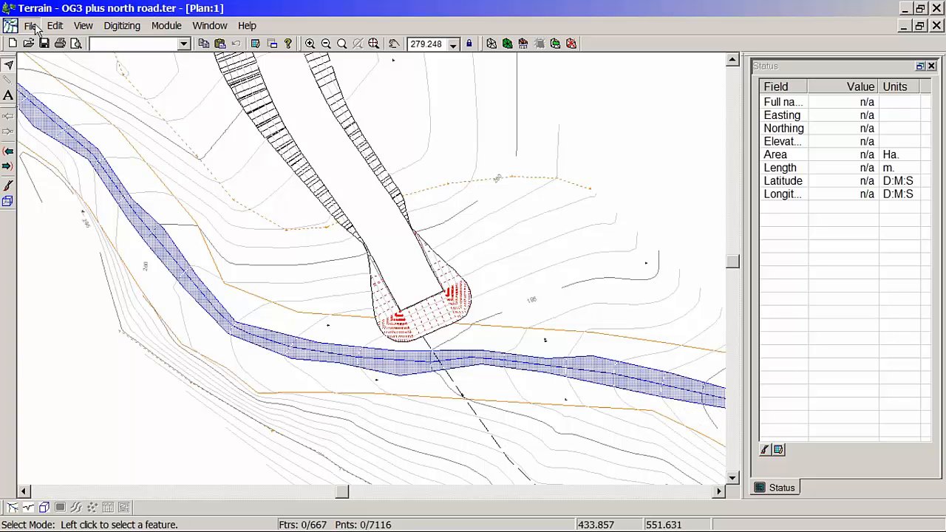
pyautogui.click(40, 41)
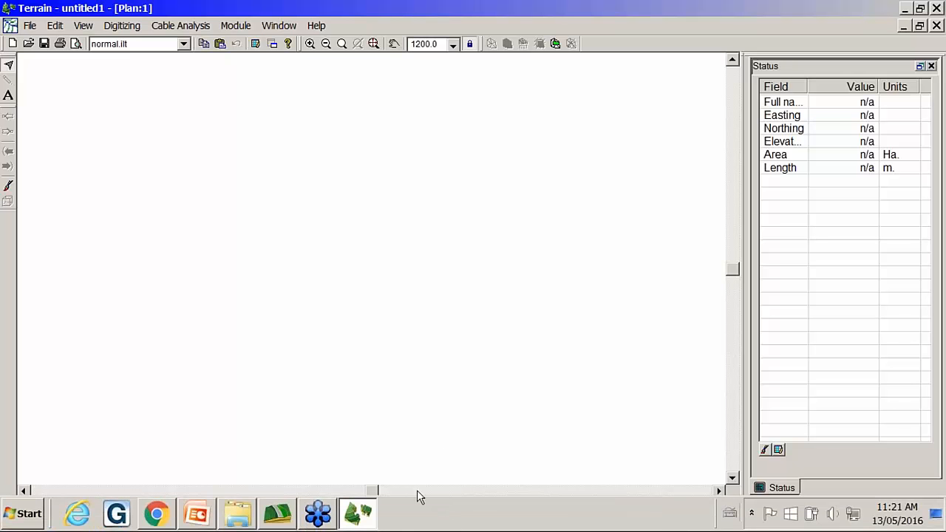
pyautogui.click(31, 26)
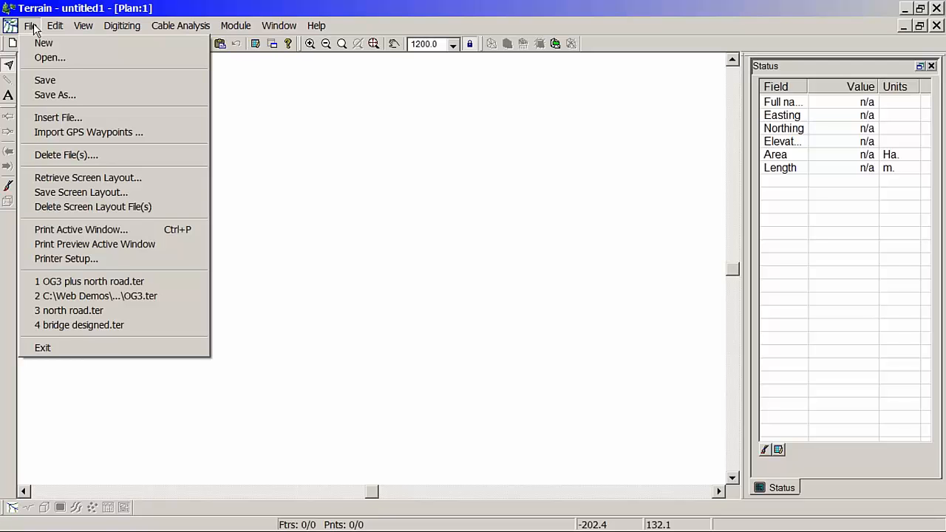
pyautogui.click(42, 59)
pyautogui.click(465, 340)
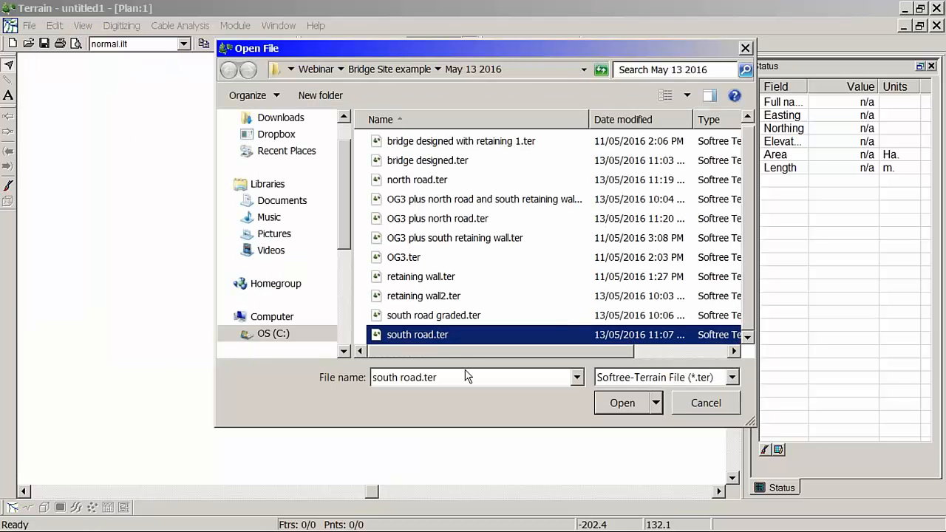
pyautogui.click(719, 405)
# Step: Add south road.ter as a background of the plan window and show its full extents
pyautogui.rightClick(272, 164)
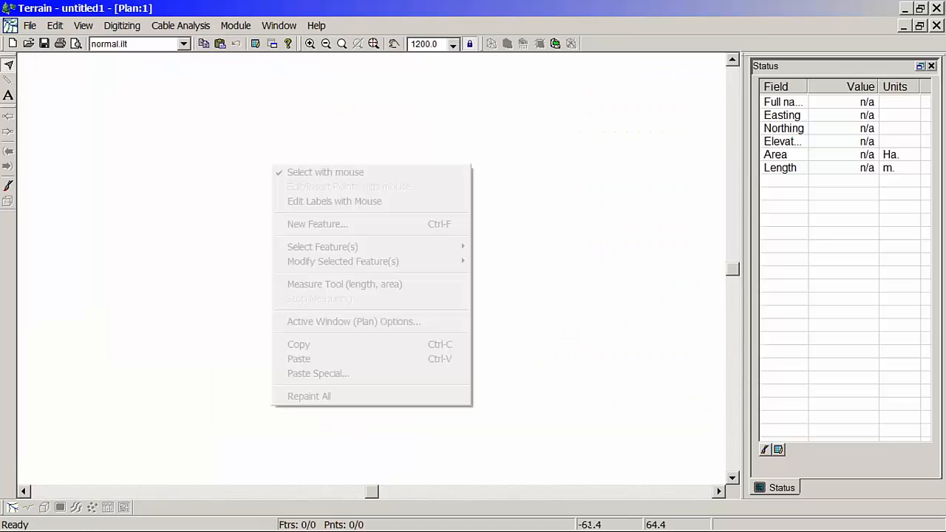
pyautogui.click(345, 322)
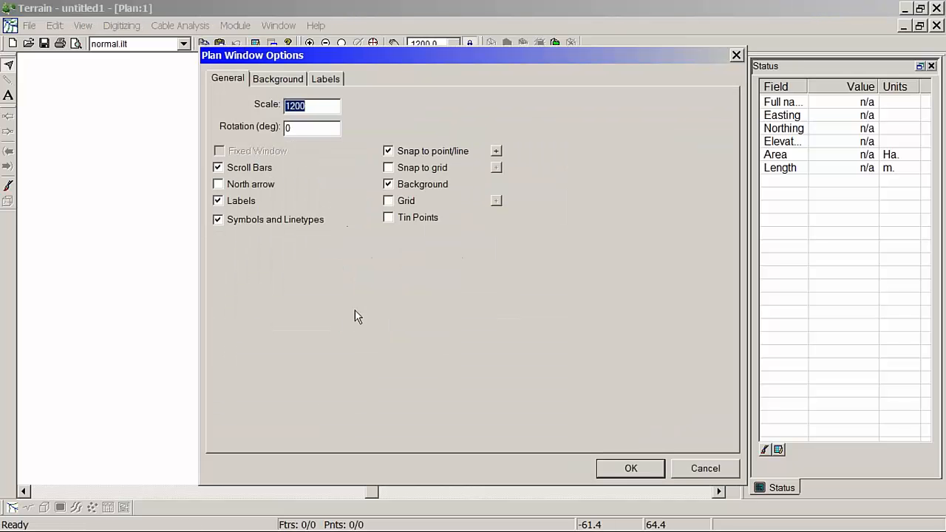
pyautogui.click(288, 86)
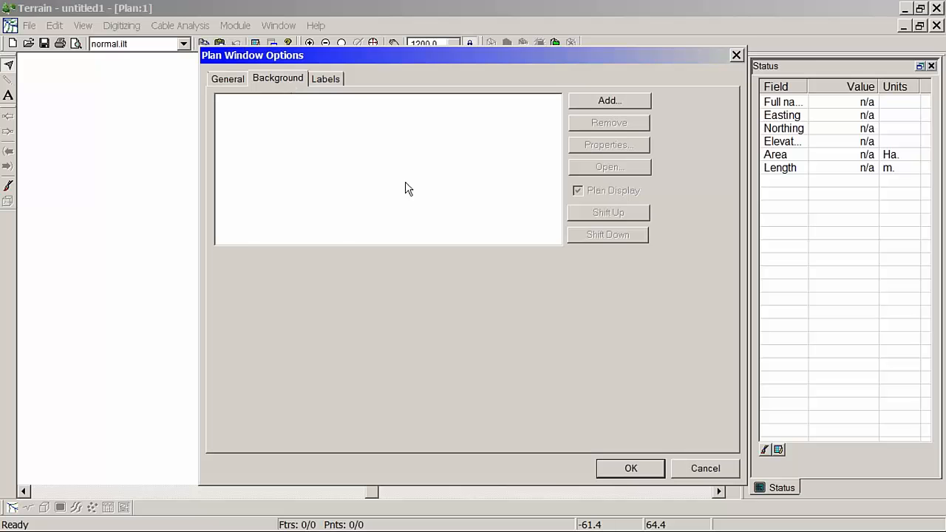
pyautogui.click(607, 101)
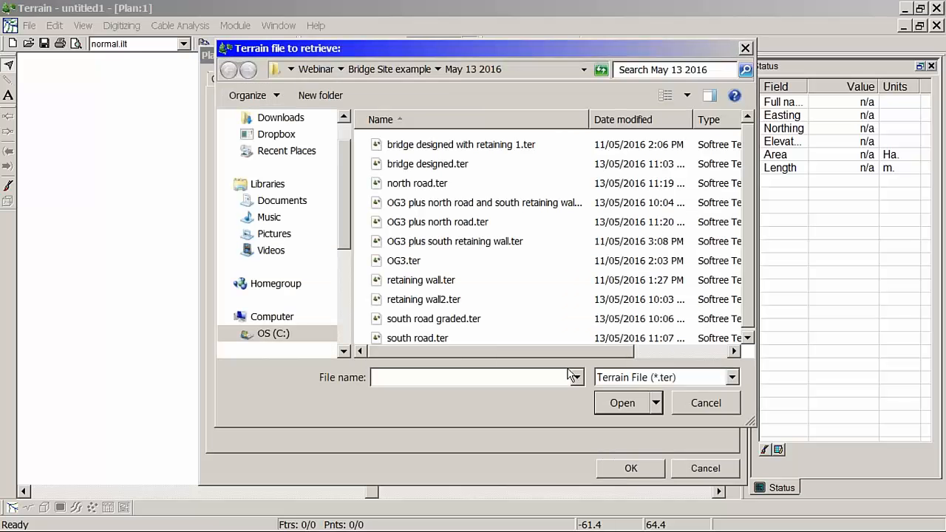
pyautogui.click(439, 338)
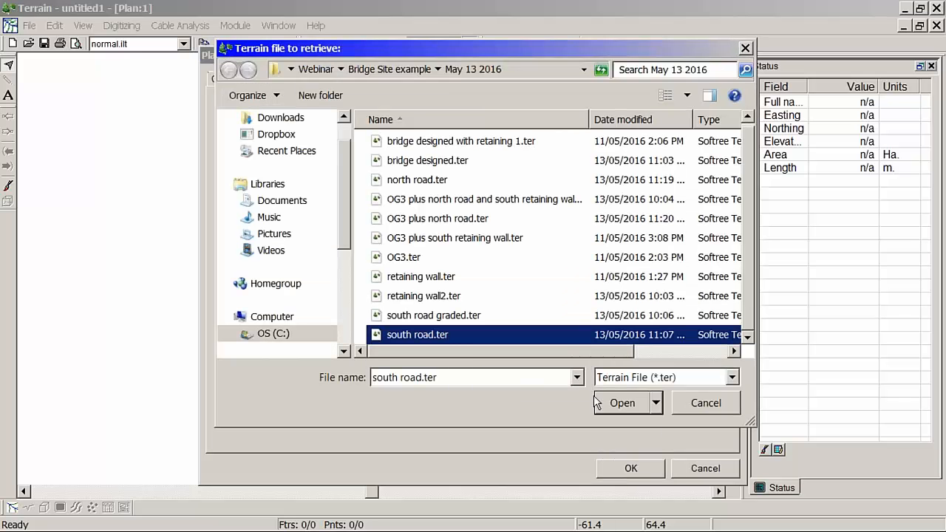
pyautogui.click(600, 402)
pyautogui.click(632, 468)
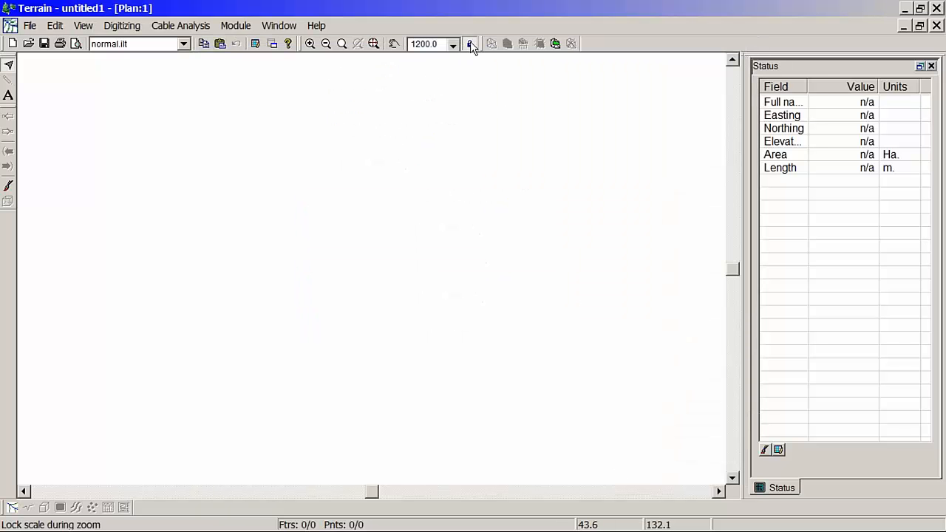
pyautogui.click(373, 44)
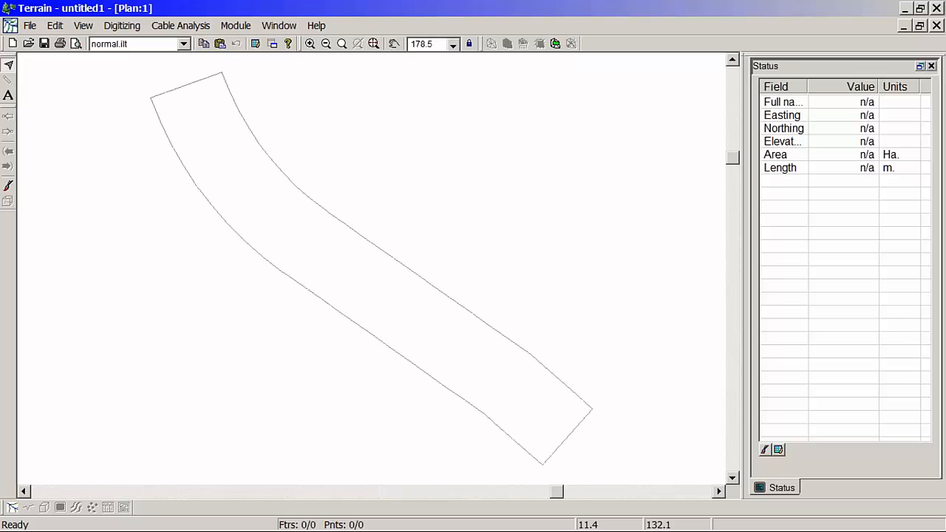
# Step: Insert retaining wall.ter near the north end of the south road with coordinate adjustment enabled, centred in the screen
pyautogui.moveTo(314, 263); pyautogui.dragTo(531, 435, button='middle')
pyautogui.scroll(5, 441, 349)
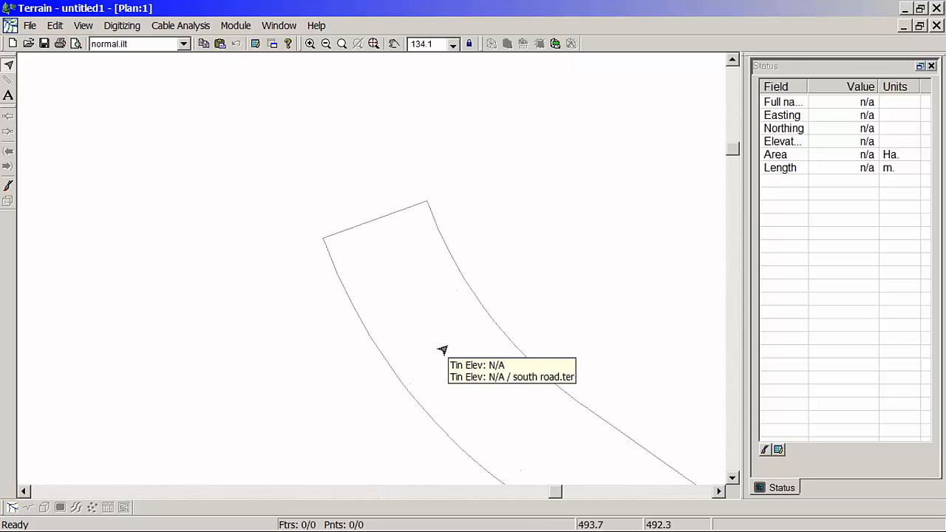
pyautogui.moveTo(432, 299); pyautogui.dragTo(431, 332, button='middle')
pyautogui.scroll(1, 431, 332)
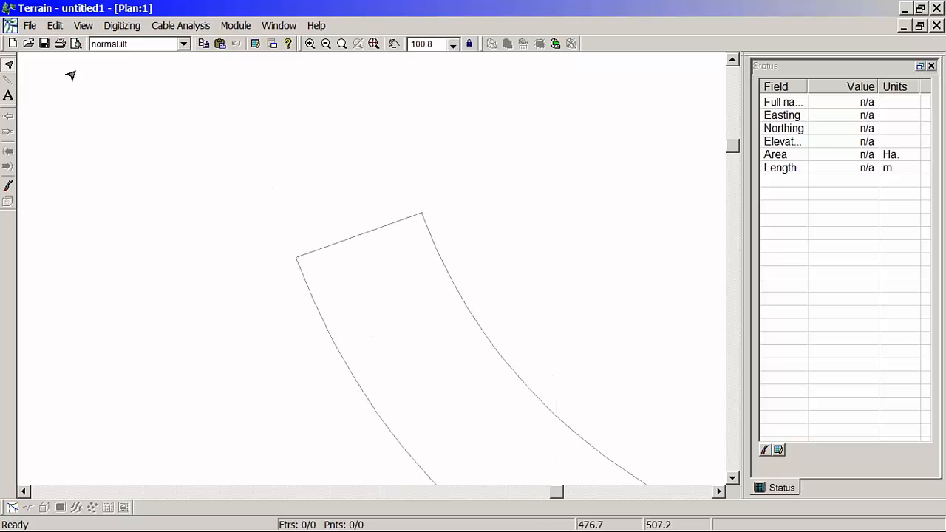
pyautogui.click(30, 27)
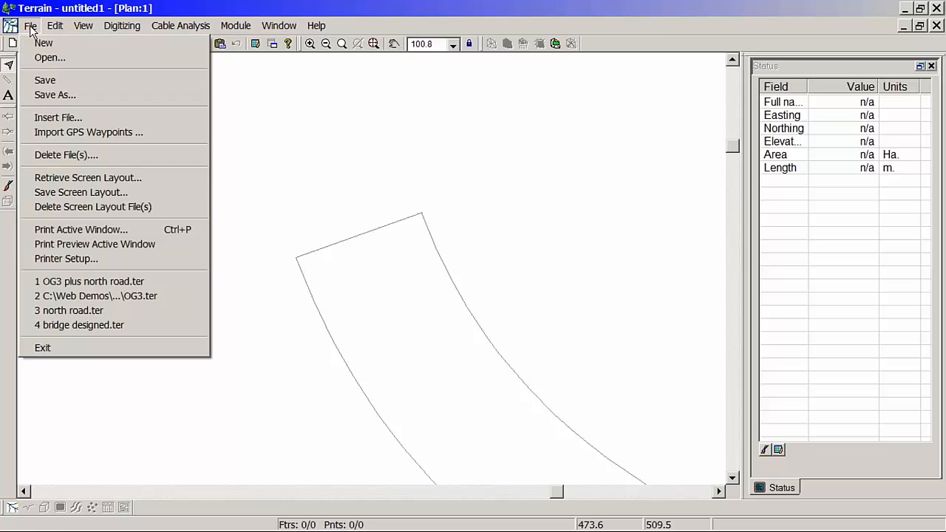
pyautogui.click(48, 118)
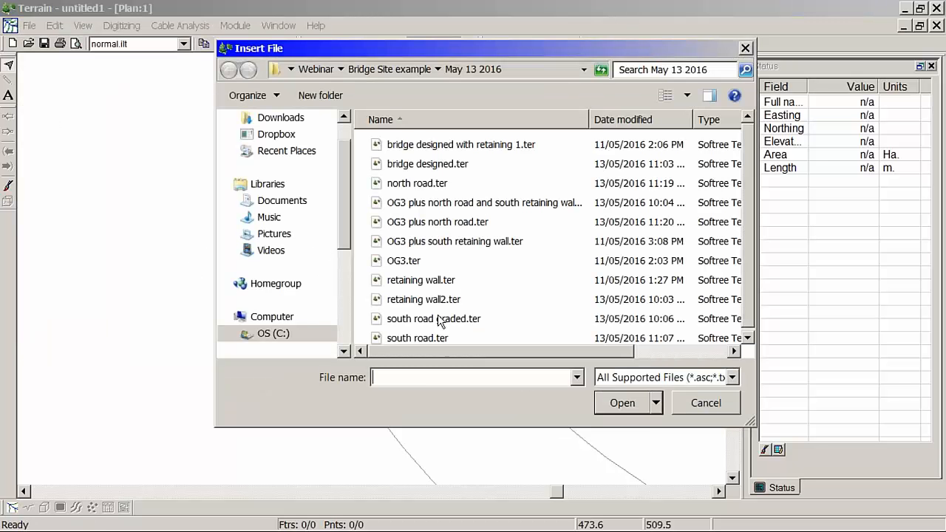
pyautogui.click(436, 281)
pyautogui.click(620, 404)
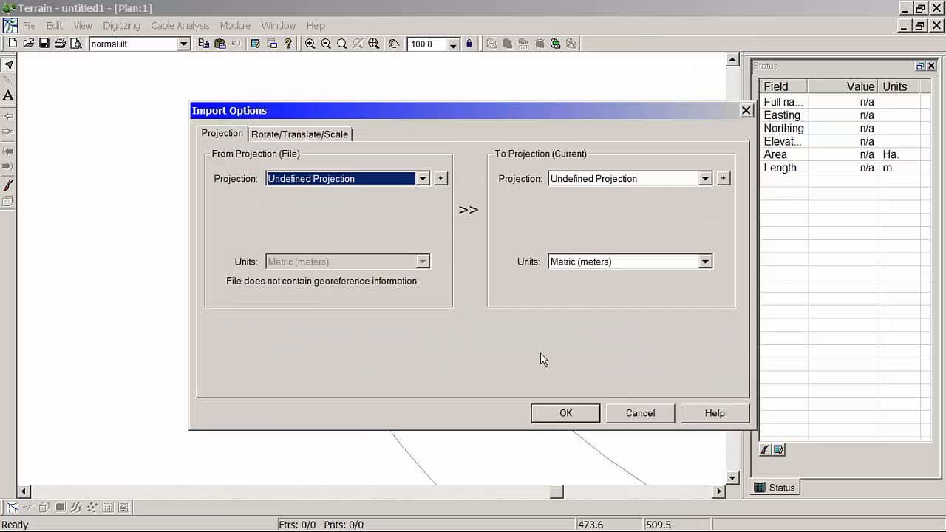
pyautogui.click(314, 134)
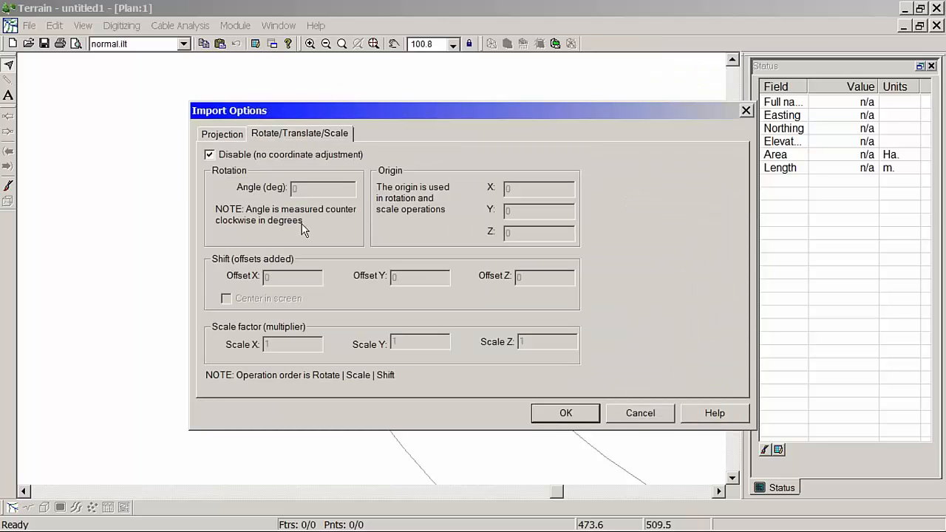
pyautogui.click(250, 155)
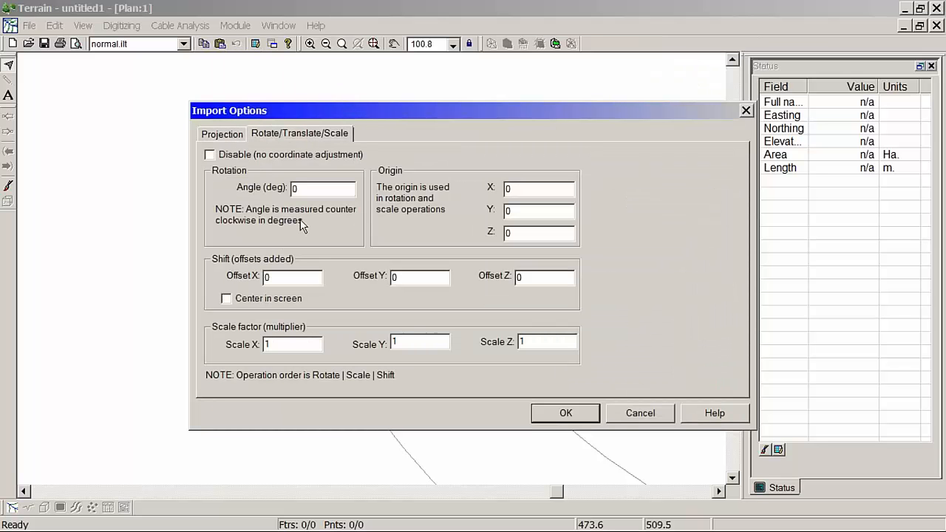
pyautogui.click(254, 299)
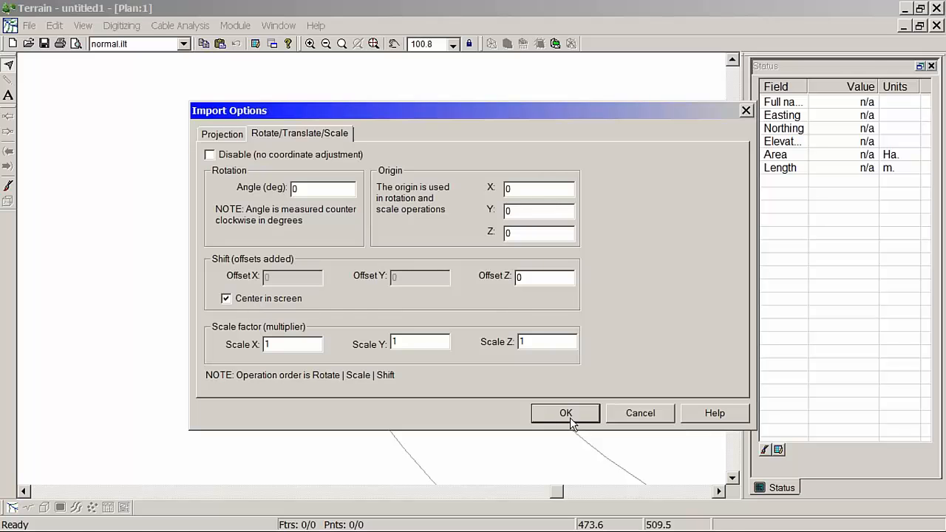
pyautogui.click(566, 414)
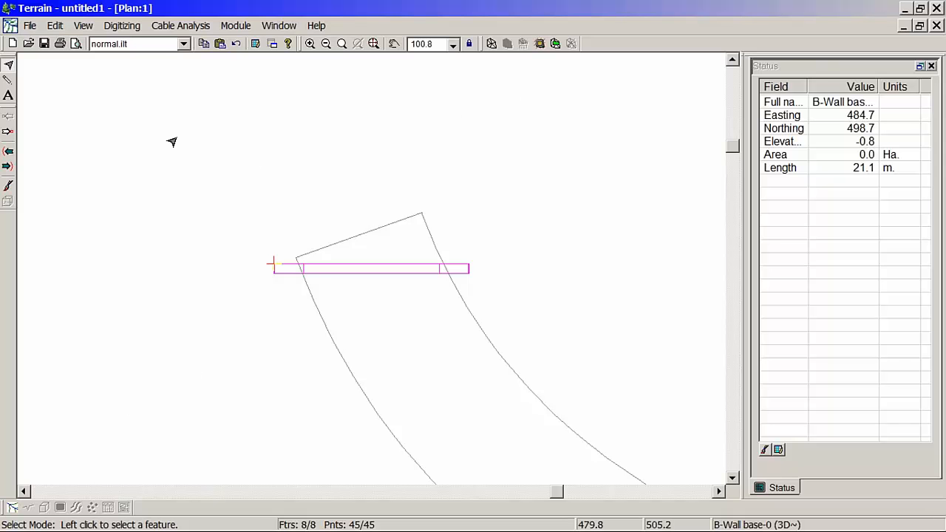
# Step: Open a new 3D view window for the terrain and show it maximized
pyautogui.click(279, 26)
pyautogui.moveTo(290, 46)
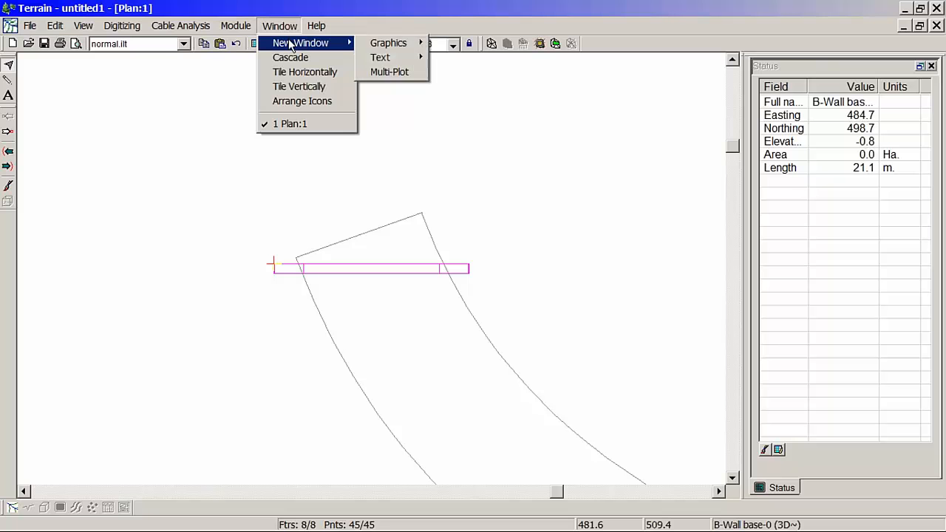
pyautogui.moveTo(389, 43)
pyautogui.click(446, 72)
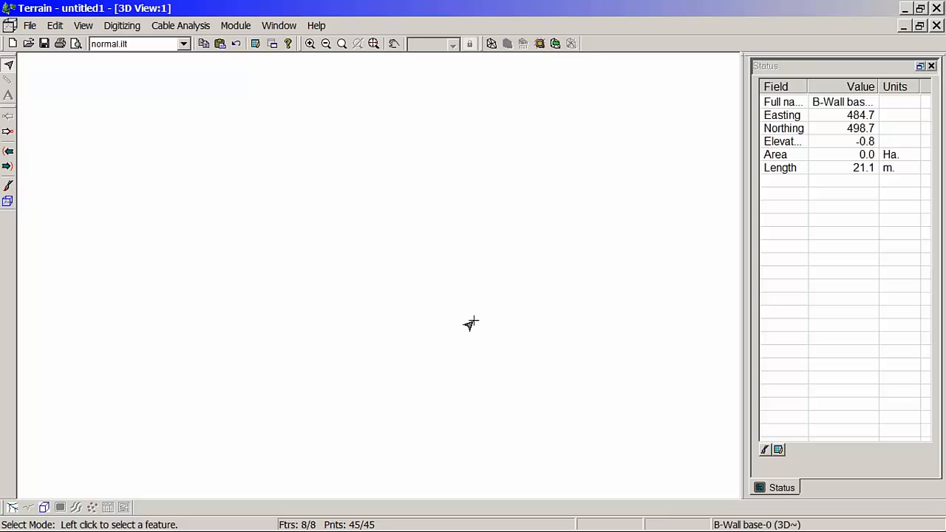
pyautogui.click(904, 26)
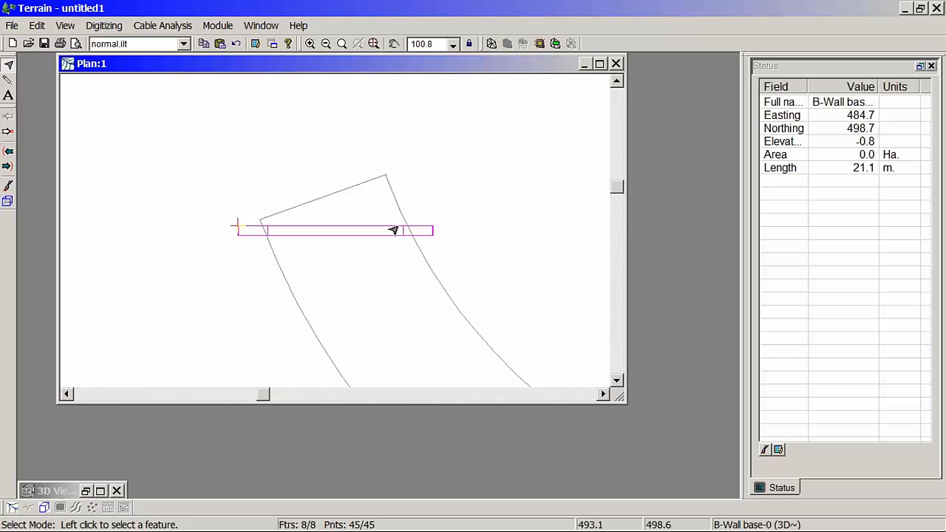
pyautogui.click(101, 490)
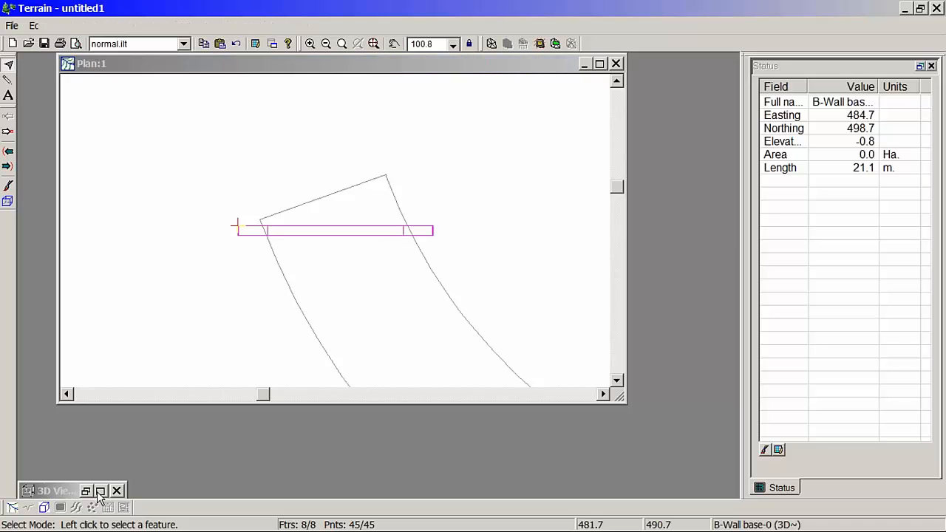
# Step: Set the 3D window to View Current Point and inspect the retaining wall from several angles
pyautogui.rightClick(342, 185)
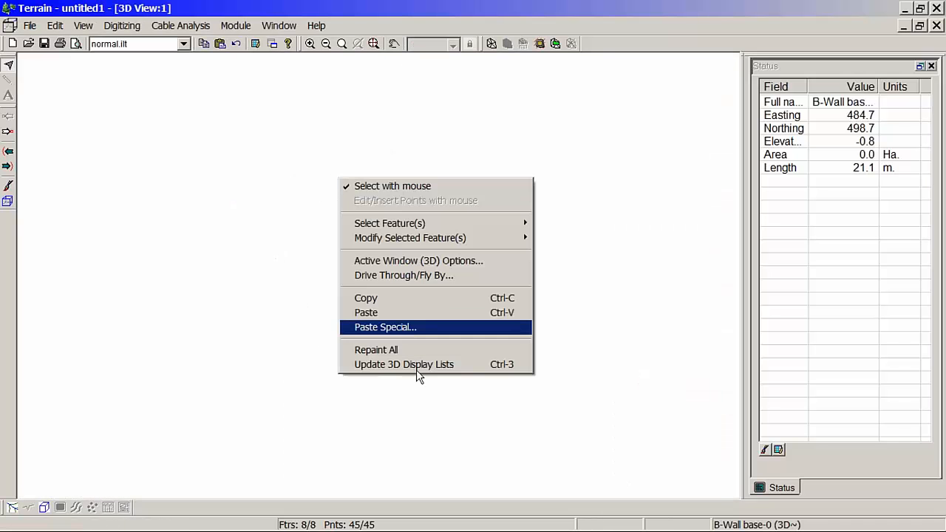
pyautogui.click(457, 262)
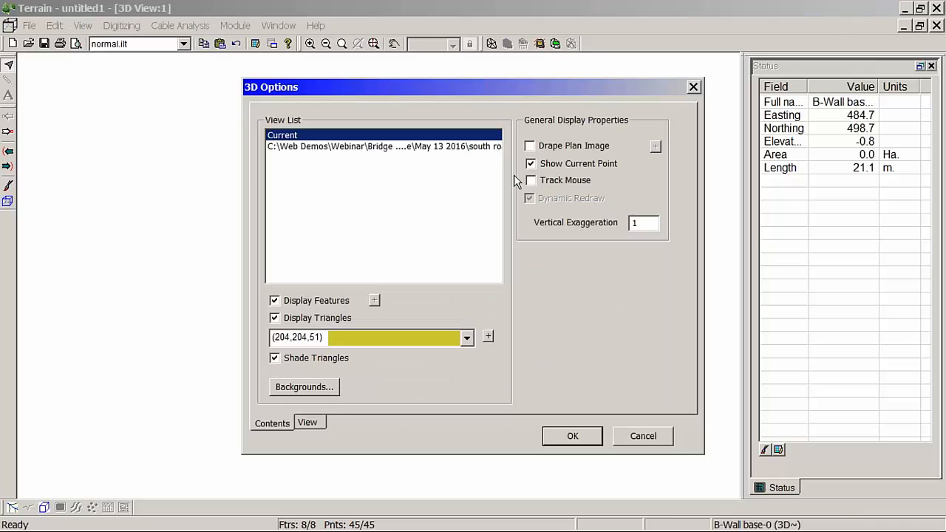
pyautogui.click(309, 422)
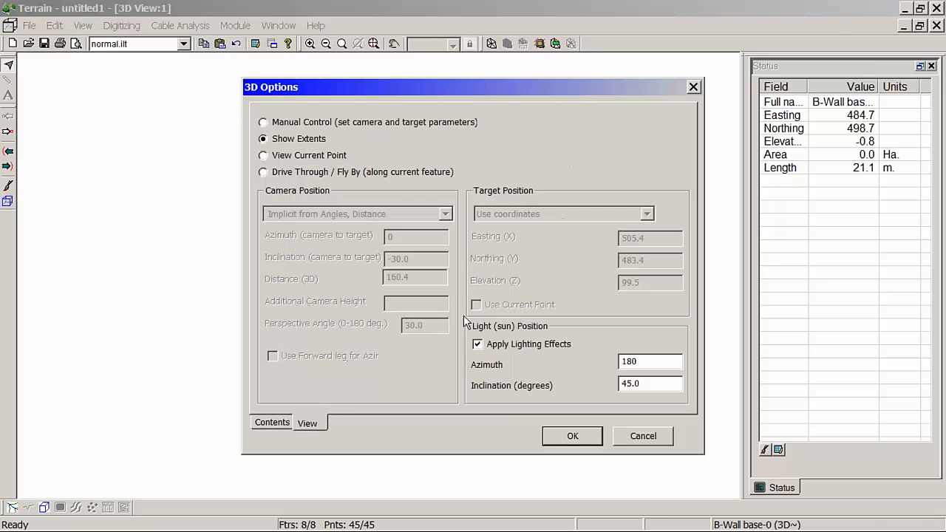
pyautogui.click(263, 156)
pyautogui.click(551, 436)
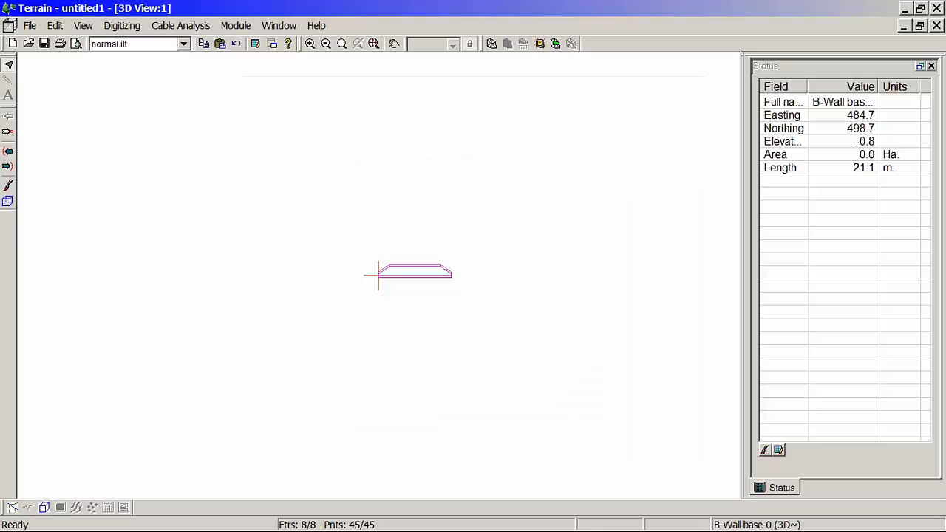
pyautogui.moveTo(403, 285); pyautogui.dragTo(437, 318, button='middle')
pyautogui.scroll(5, 434, 289)
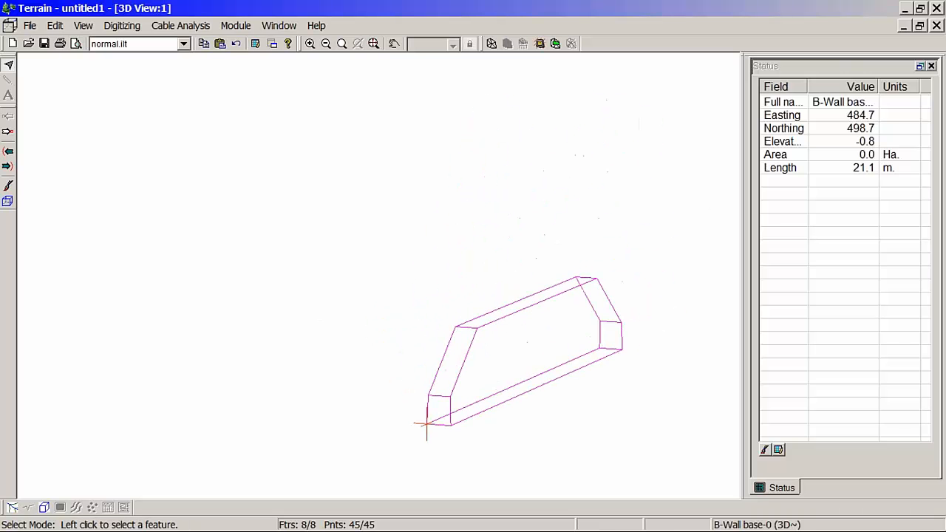
pyautogui.keyDown('shift'); pyautogui.moveTo(579, 355); pyautogui.dragTo(525, 347, button='middle'); pyautogui.keyUp('shift')
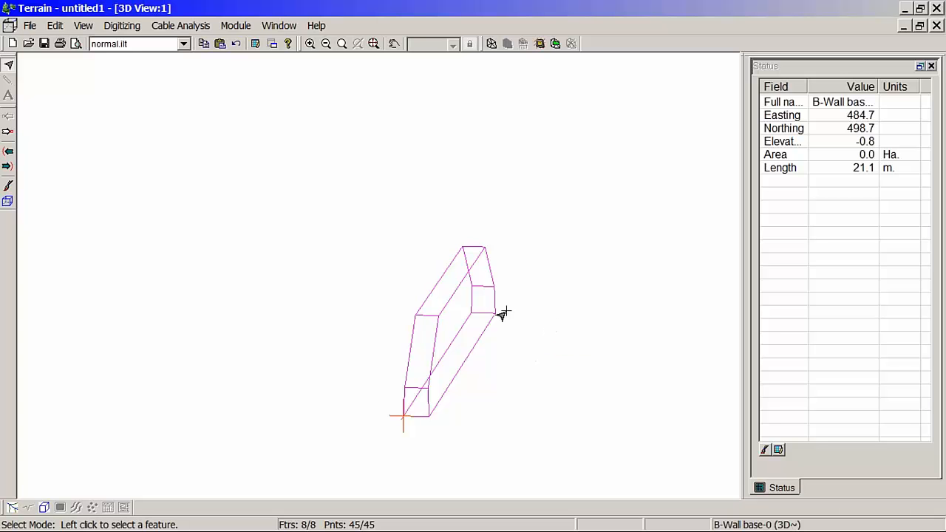
# Step: Minimize the 3D view and show the plan window maximized around the retaining wall at the road's end
pyautogui.click(905, 28)
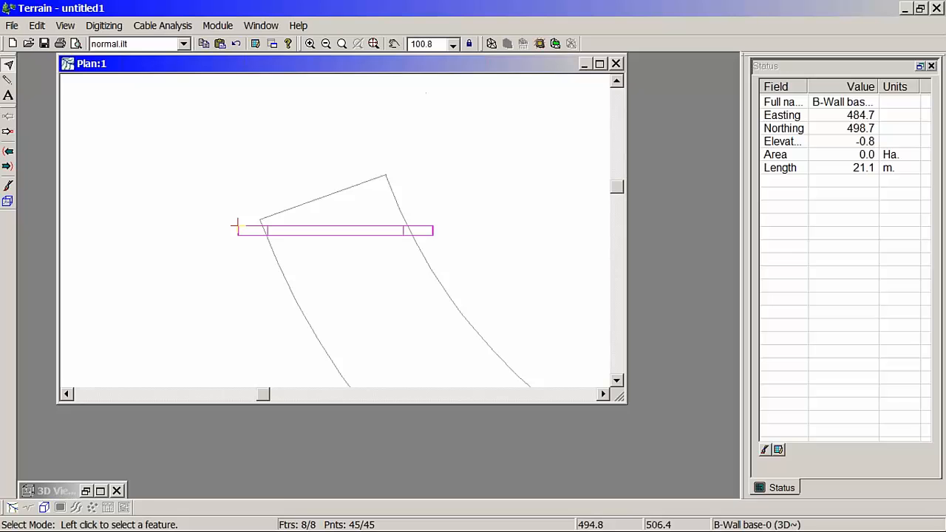
pyautogui.doubleClick(426, 65)
pyautogui.moveTo(382, 268); pyautogui.dragTo(443, 292, button='middle')
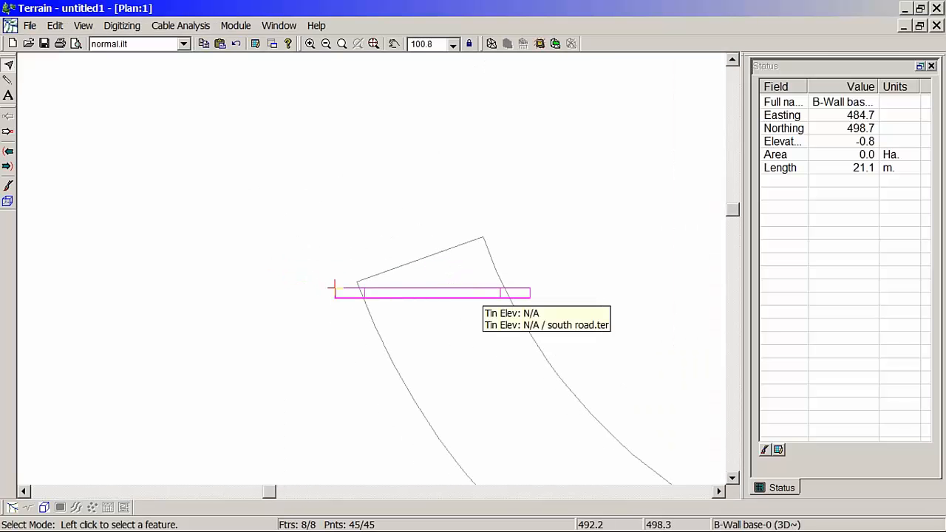
pyautogui.moveTo(447, 309); pyautogui.dragTo(405, 304, button='middle')
pyautogui.scroll(2, 411, 303)
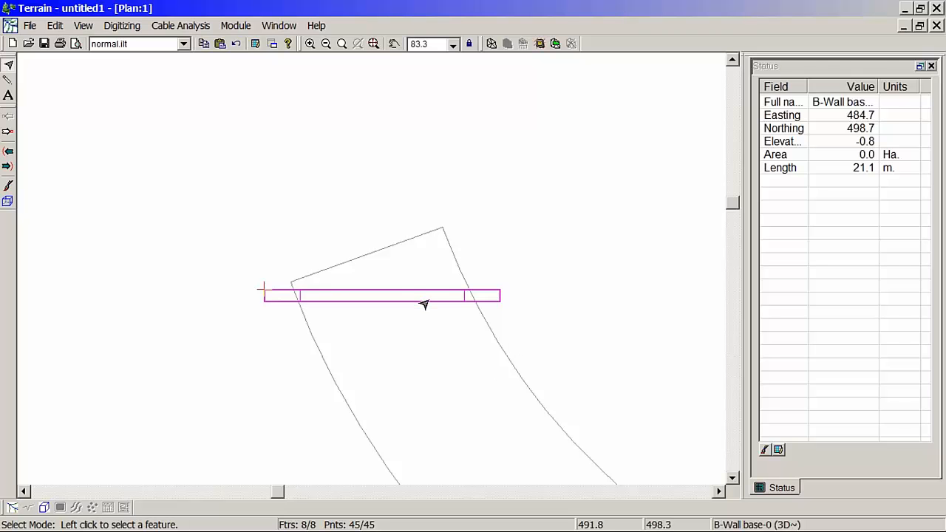
# Step: Move the whole retaining wall northwest so it sits across the north end of the south road
pyautogui.moveTo(424, 304)
pyautogui.click(424, 303)
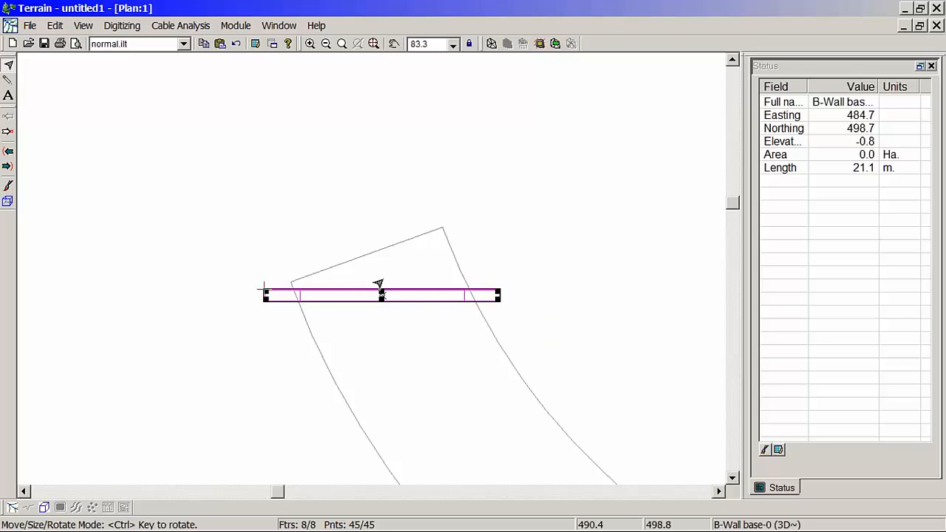
pyautogui.moveTo(360, 259); pyautogui.dragTo(390, 290, button='middle')
pyautogui.scroll(2, 389, 290)
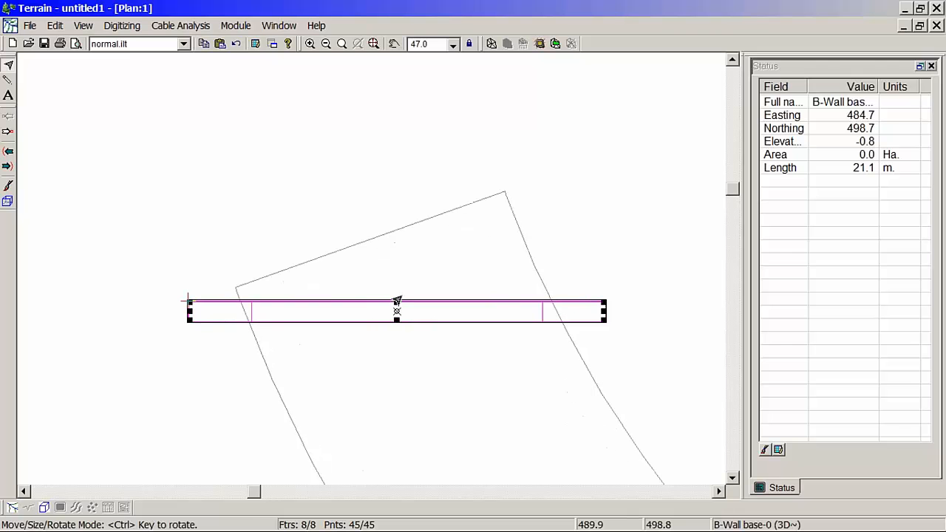
pyautogui.moveTo(413, 315); pyautogui.dragTo(358, 207)
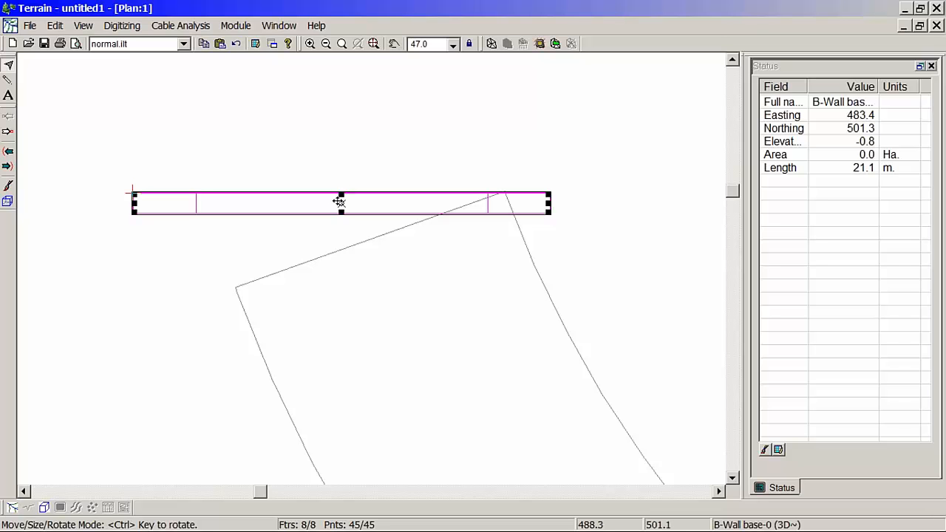
pyautogui.moveTo(340, 203); pyautogui.dragTo(353, 201)
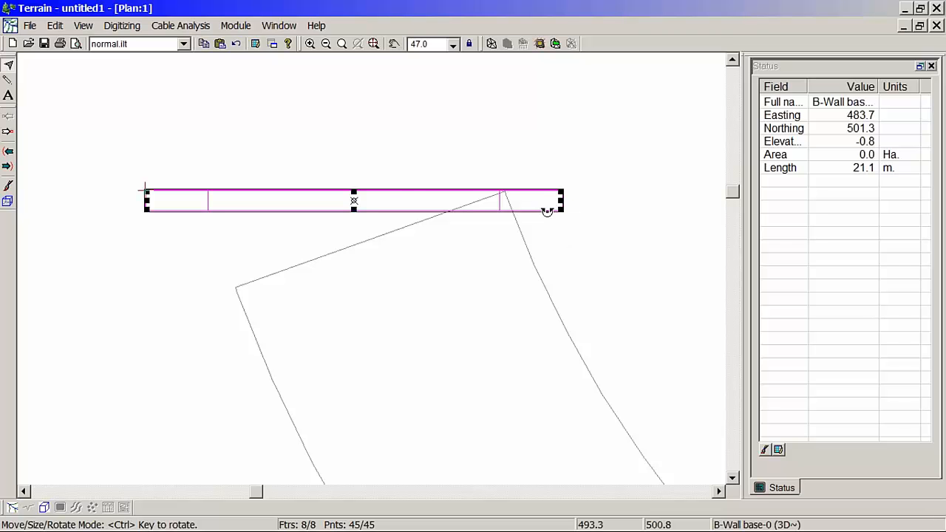
# Step: Rotate the retaining wall counterclockwise until it runs parallel to the end edge of the south road, then deselect it
pyautogui.moveTo(547, 188); pyautogui.dragTo(533, 147)
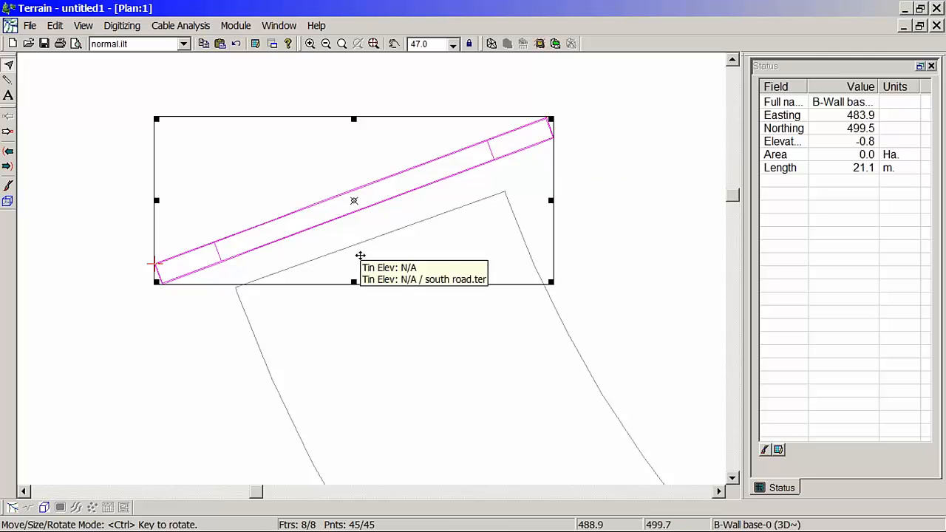
pyautogui.click(638, 204)
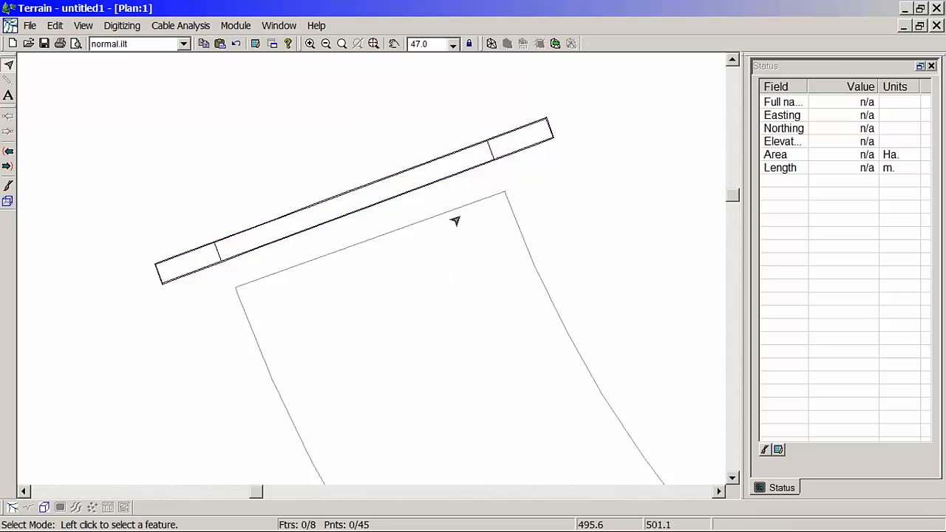
pyautogui.scroll(2, 466, 246)
pyautogui.scroll(-1, 482, 249)
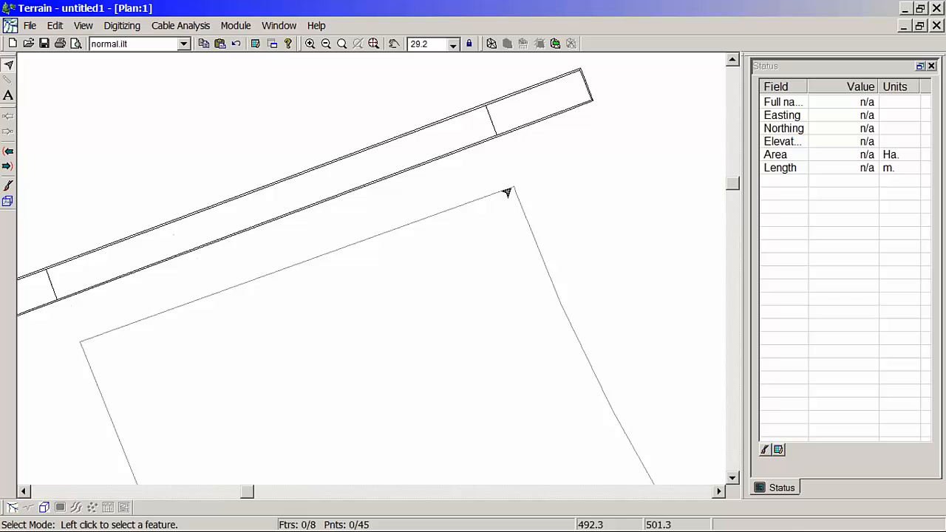
# Step: Make the northeast corner of the wall top the current point and select all the retaining wall features
pyautogui.moveTo(508, 192)
pyautogui.click(488, 122)
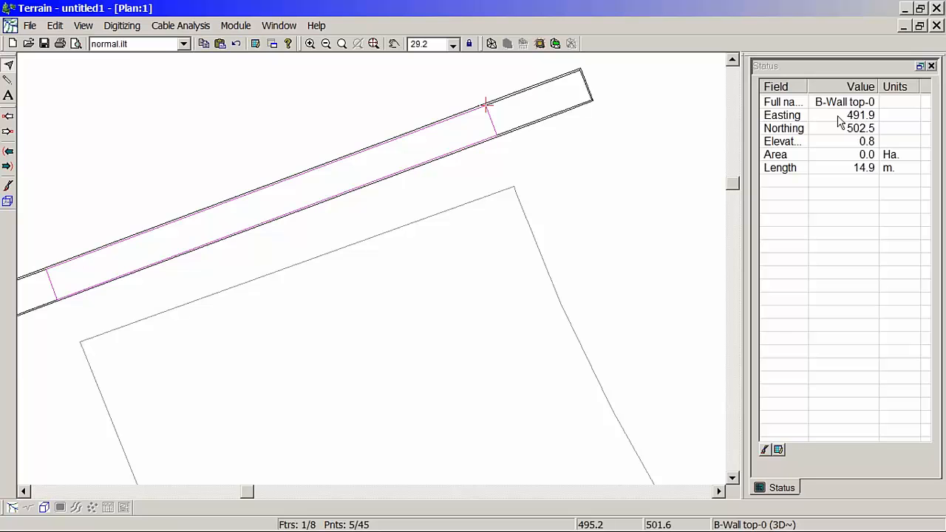
pyautogui.moveTo(500, 164)
pyautogui.mouseDown(button='middle')
pyautogui.moveTo(542, 244)
pyautogui.moveTo(487, 300)
pyautogui.mouseUp(button='middle')
pyautogui.scroll(2, 538, 250)
pyautogui.scroll(1, 487, 300)
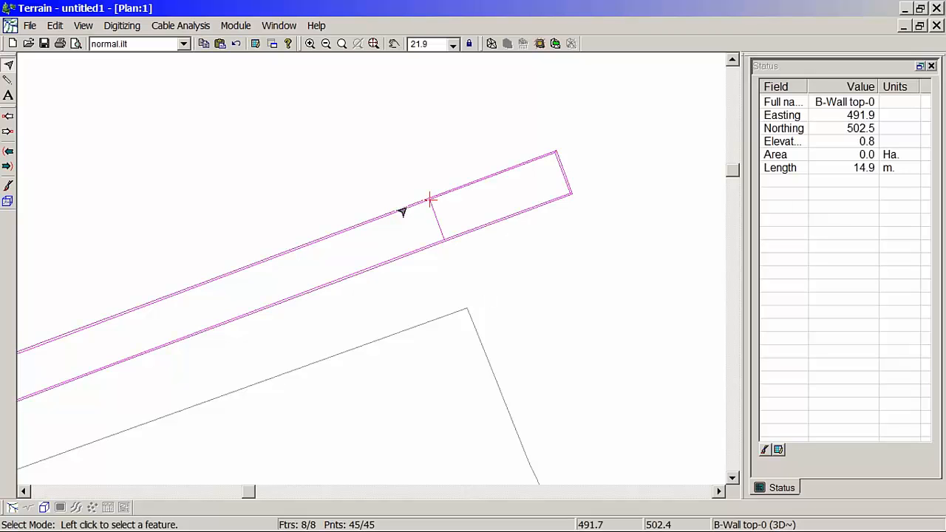
pyautogui.moveTo(433, 237)
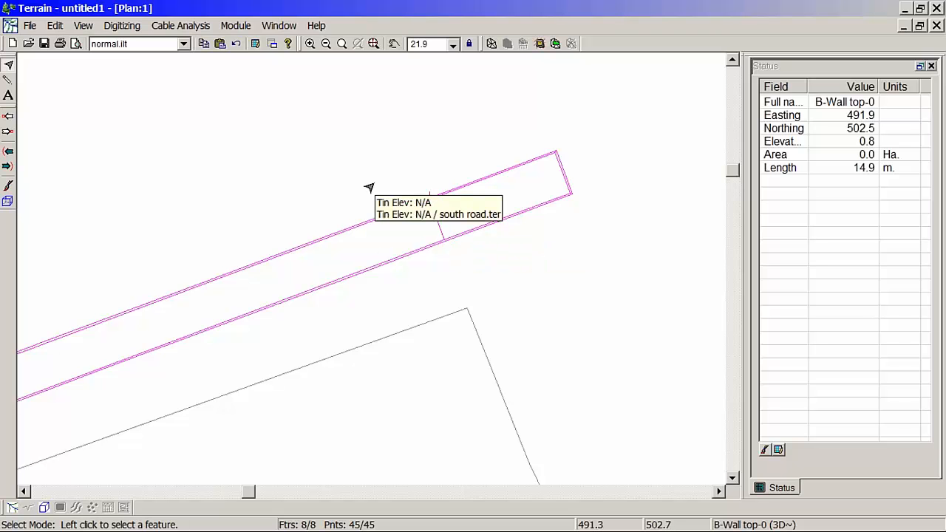
# Step: Shift the selected wall features vertically so the current point on the wall top is at about 199.6 m elevation
pyautogui.rightClick(374, 163)
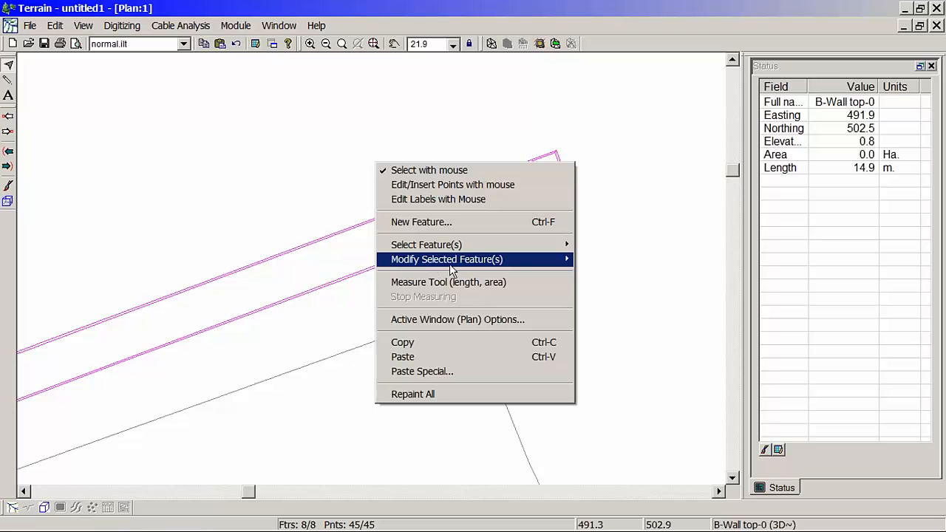
pyautogui.moveTo(451, 270)
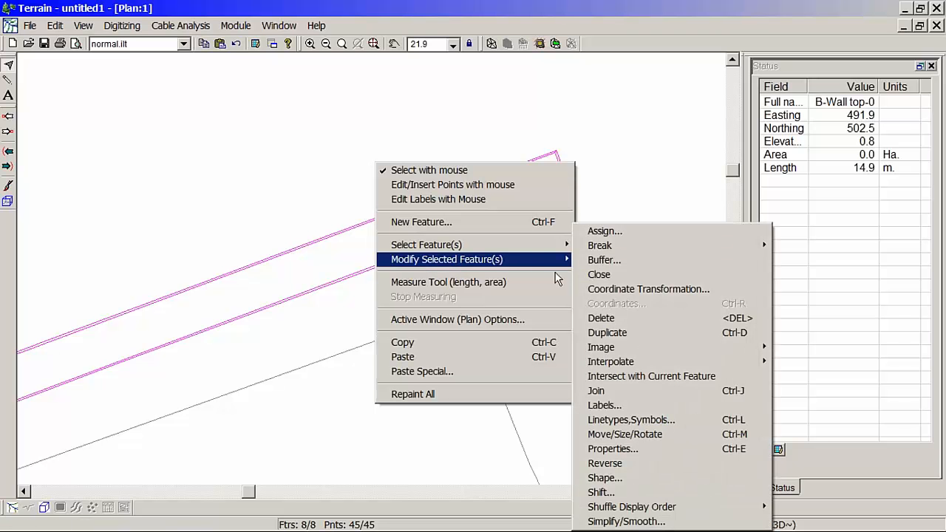
pyautogui.click(611, 492)
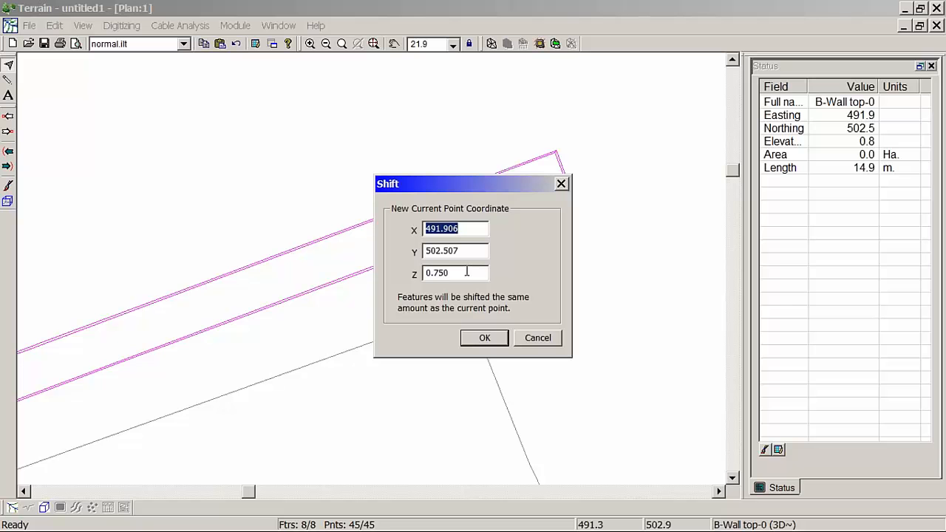
pyautogui.moveTo(460, 273); pyautogui.dragTo(387, 275)
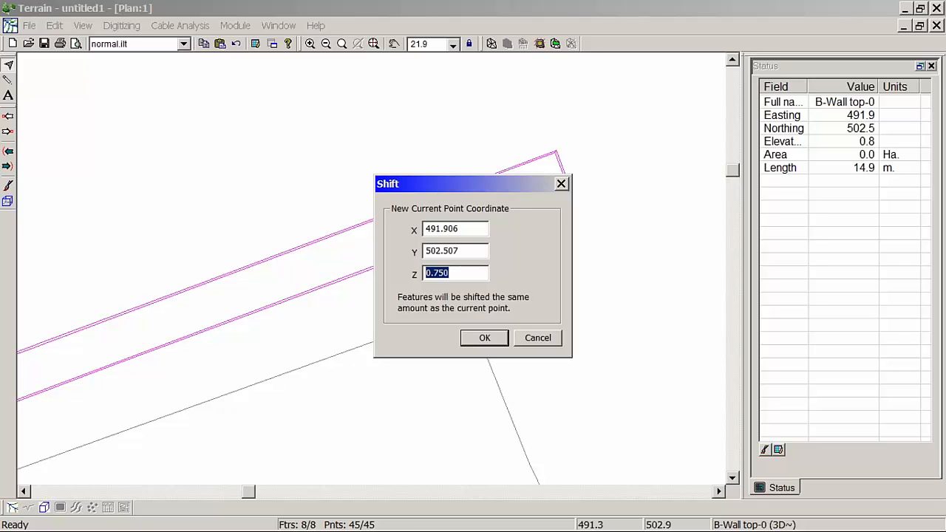
pyautogui.write('199.6')
pyautogui.click(484, 338)
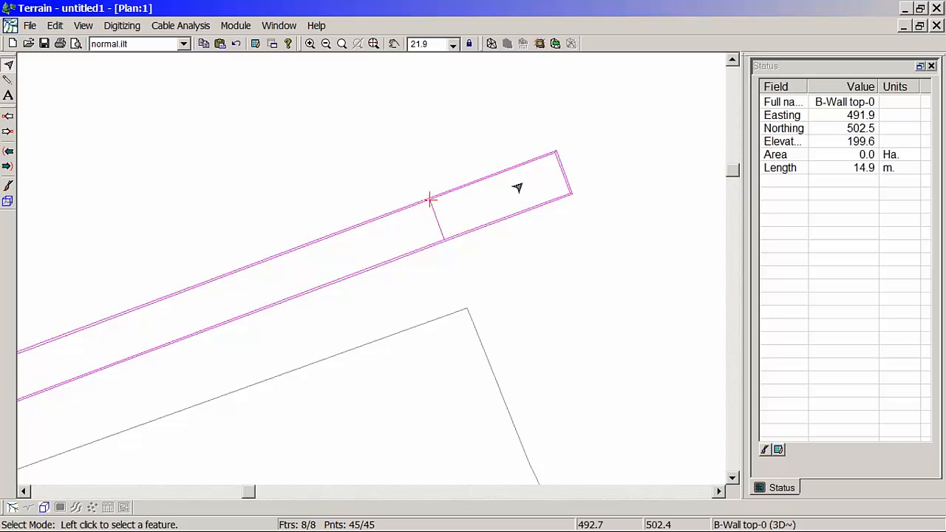
# Step: Check the elevations of the wall base outline and the wing wall edge at the wall's east end
pyautogui.scroll(2, 518, 187)
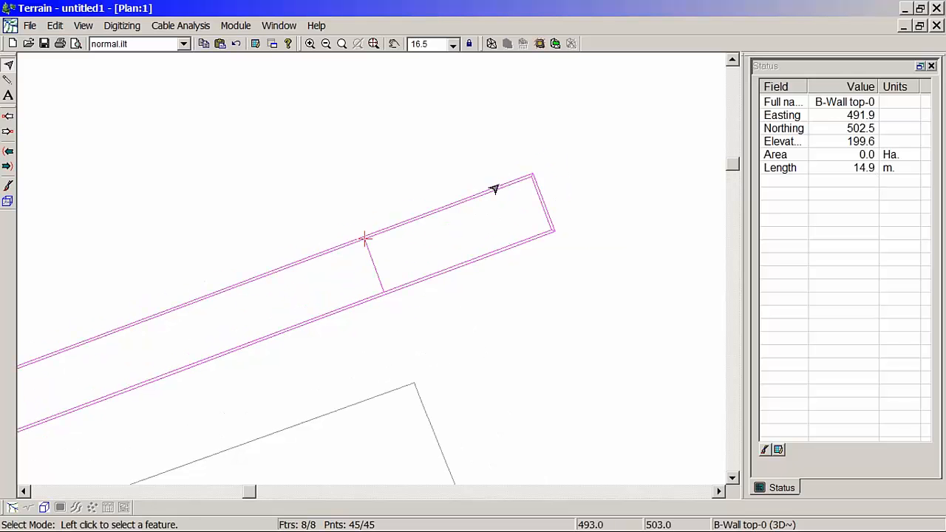
pyautogui.click(516, 182)
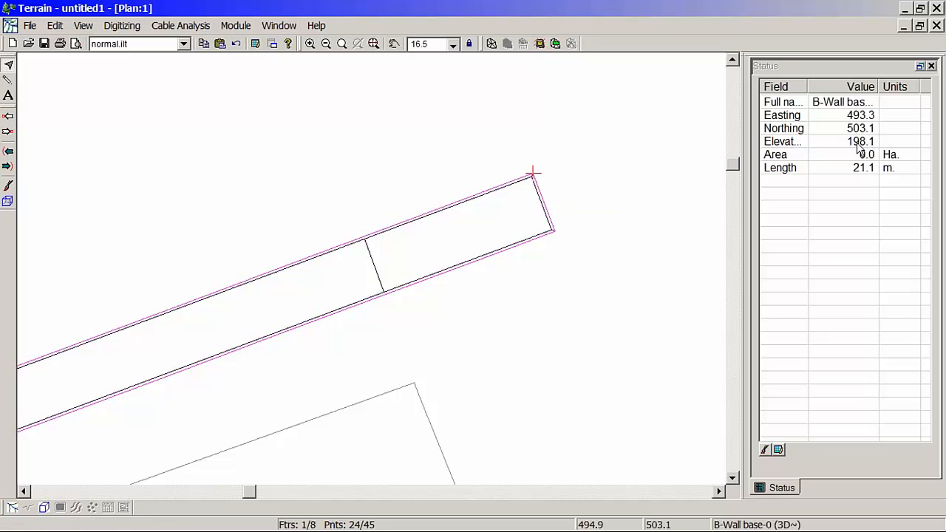
pyautogui.scroll(2, 540, 223)
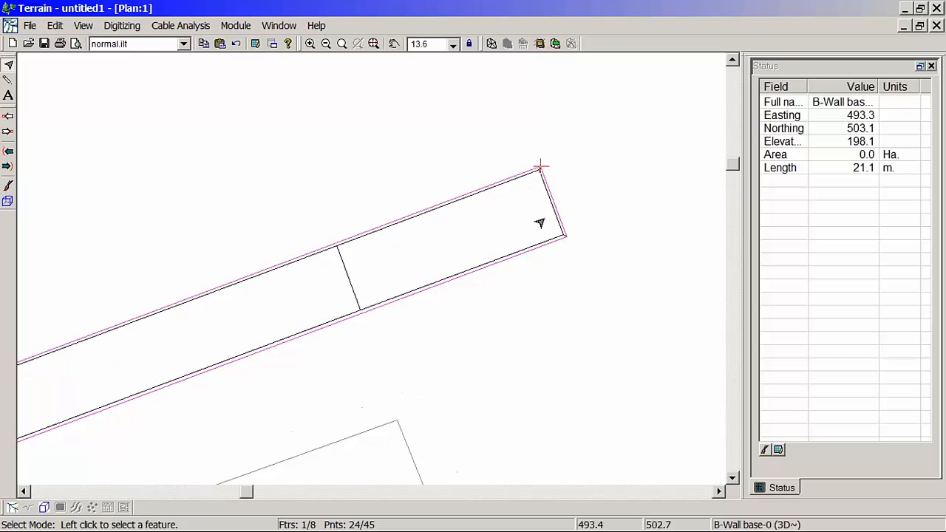
pyautogui.scroll(1, 540, 223)
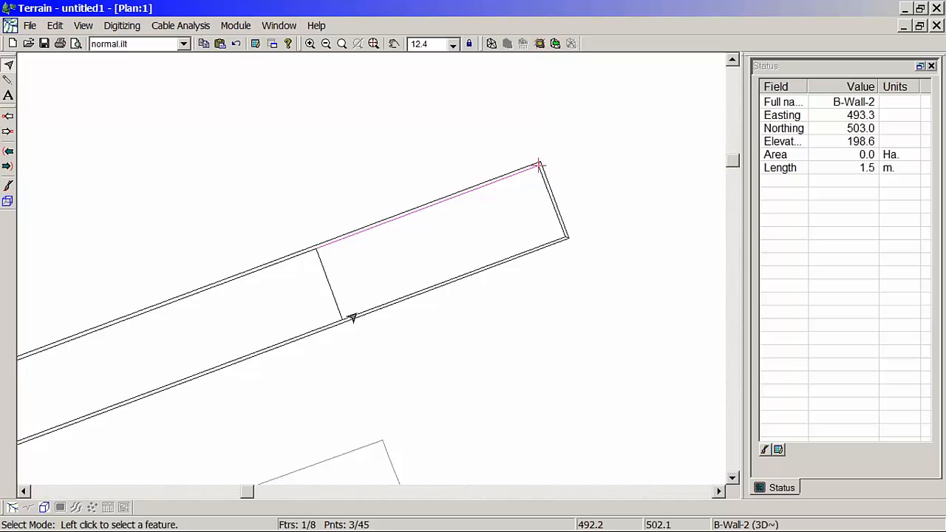
pyautogui.moveTo(357, 310); pyautogui.dragTo(395, 287, button='middle')
pyautogui.scroll(-4, 396, 285)
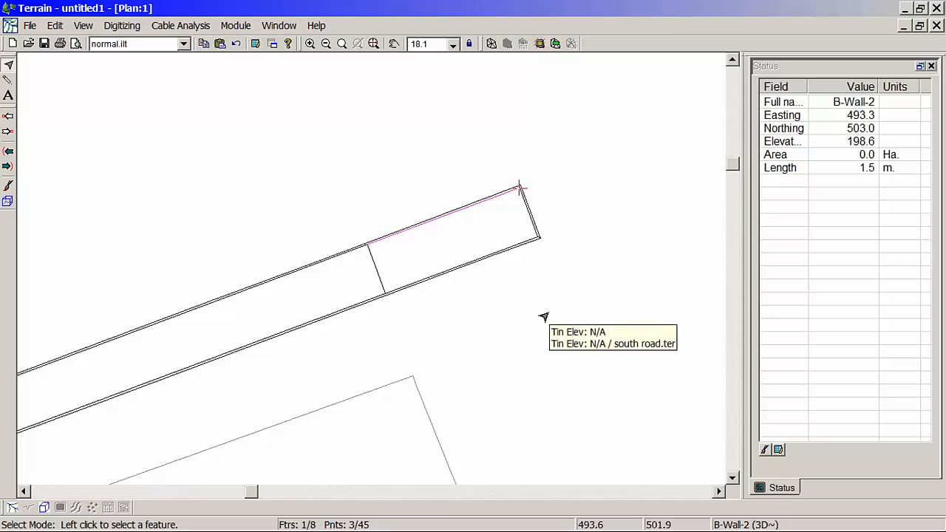
pyautogui.moveTo(531, 223); pyautogui.dragTo(465, 277, button='middle')
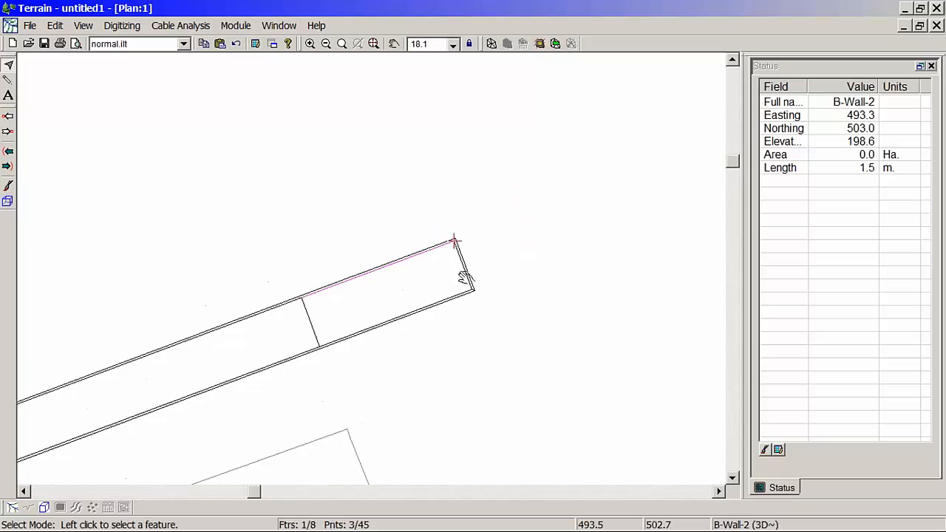
# Step: Replace the plan window's south road background with OG3 plus north road.ter
pyautogui.scroll(-2, 465, 276)
pyautogui.rightClick(312, 152)
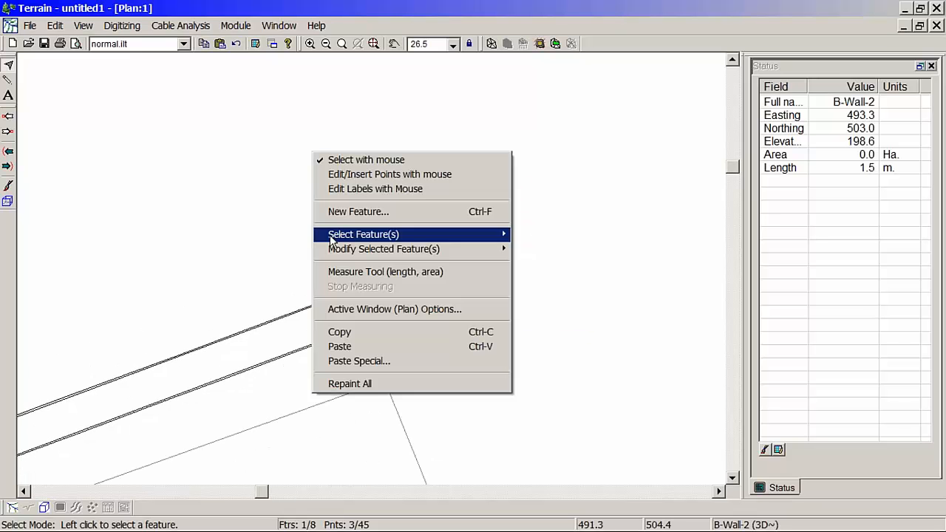
pyautogui.click(404, 314)
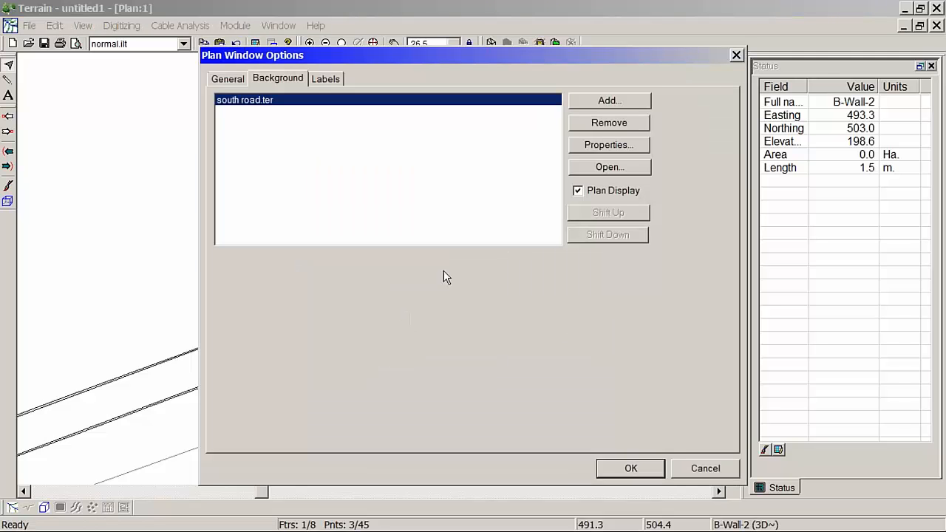
pyautogui.click(626, 123)
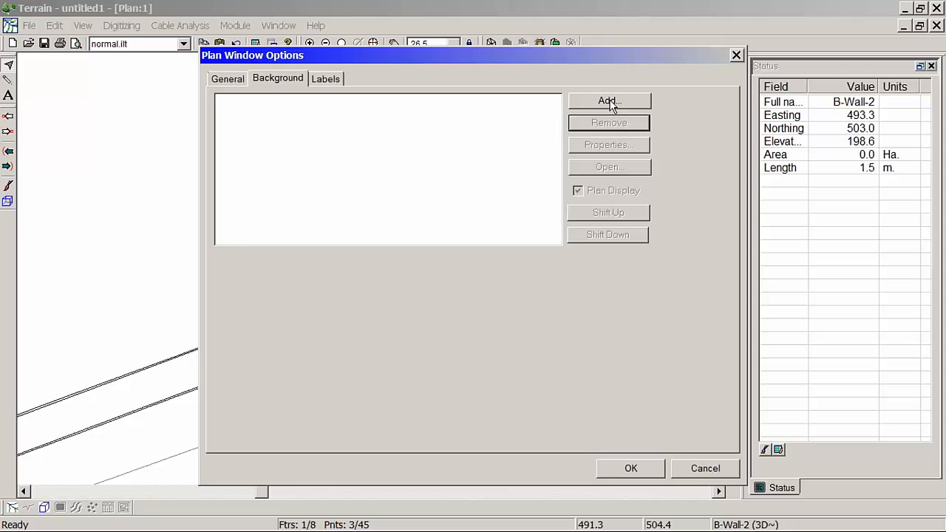
pyautogui.click(610, 102)
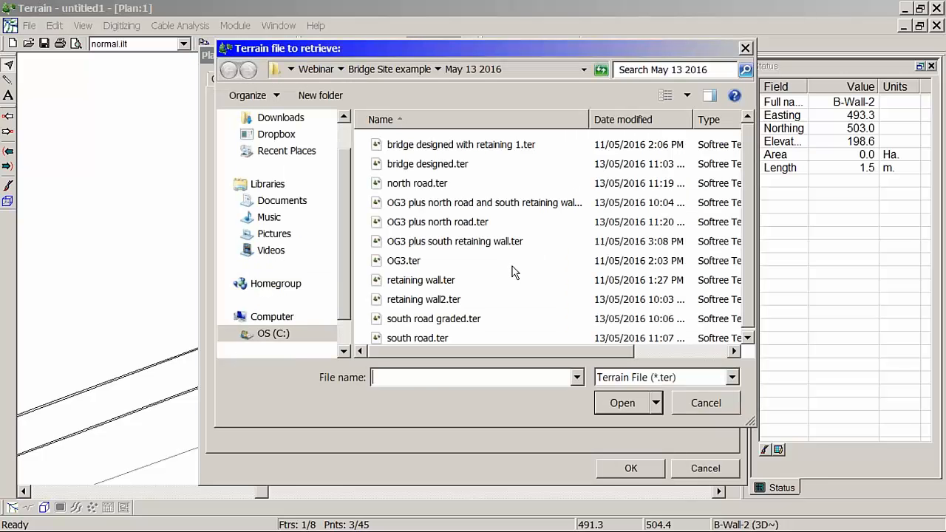
pyautogui.click(474, 222)
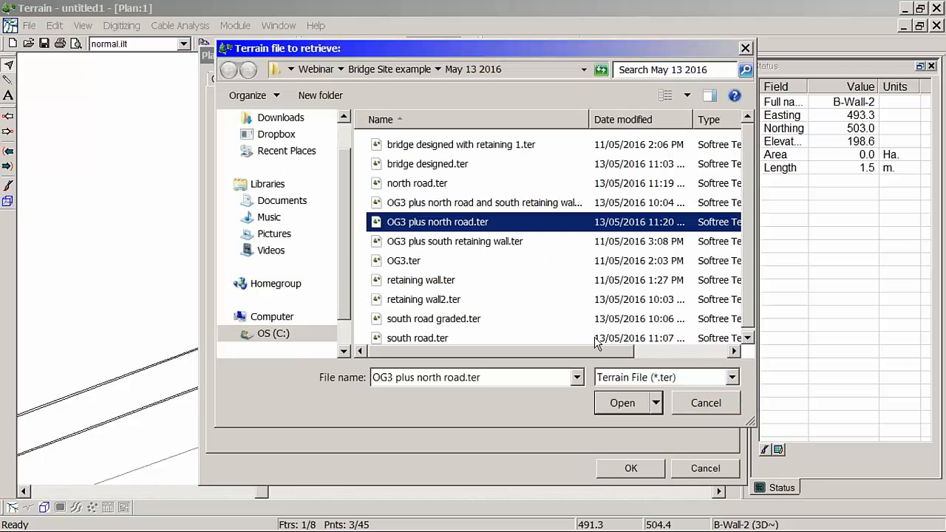
pyautogui.click(622, 403)
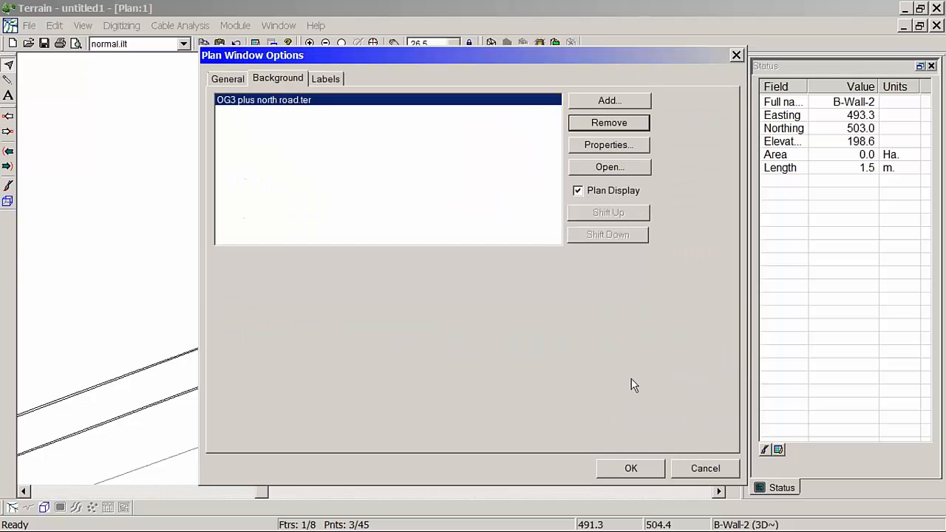
pyautogui.click(631, 468)
pyautogui.scroll(-4, 429, 309)
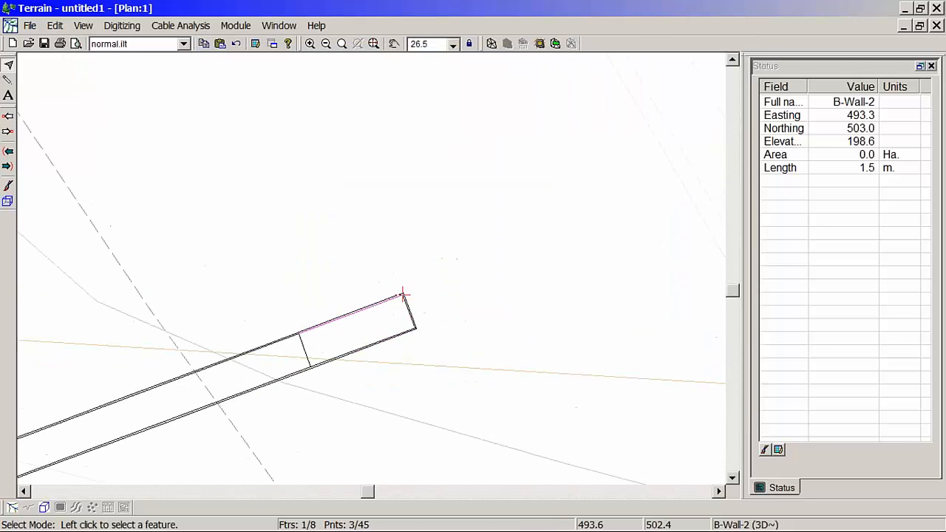
# Step: Select the outer wall base outline and step the current point along its north edge from the northeast corner
pyautogui.scroll(6, 438, 306)
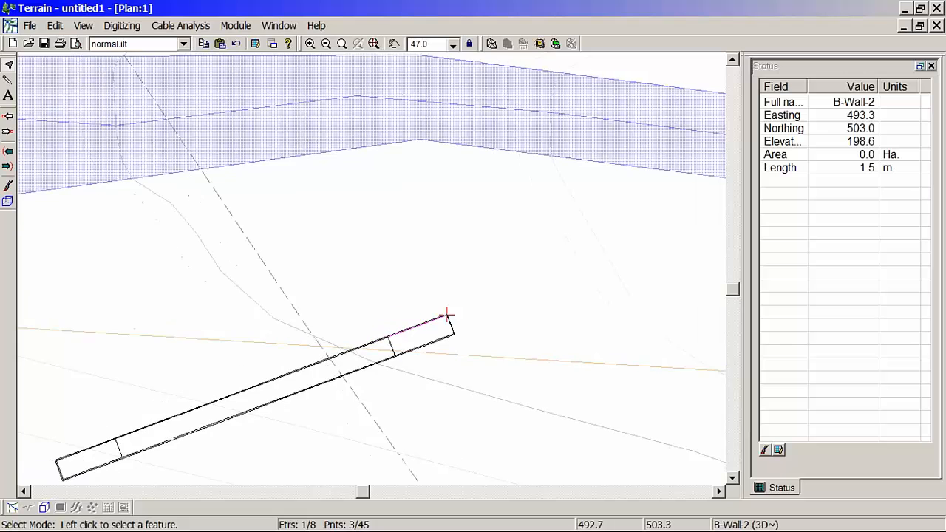
pyautogui.scroll(1, 453, 341)
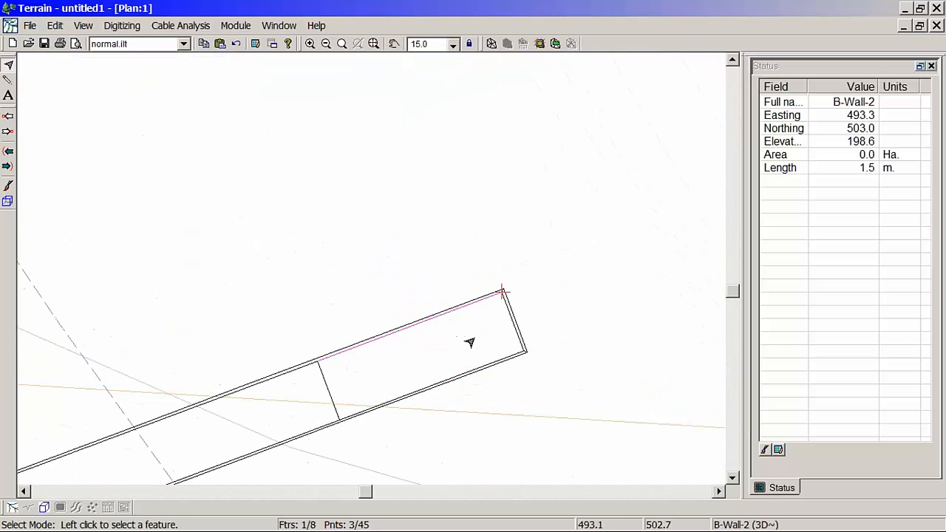
pyautogui.click(485, 299)
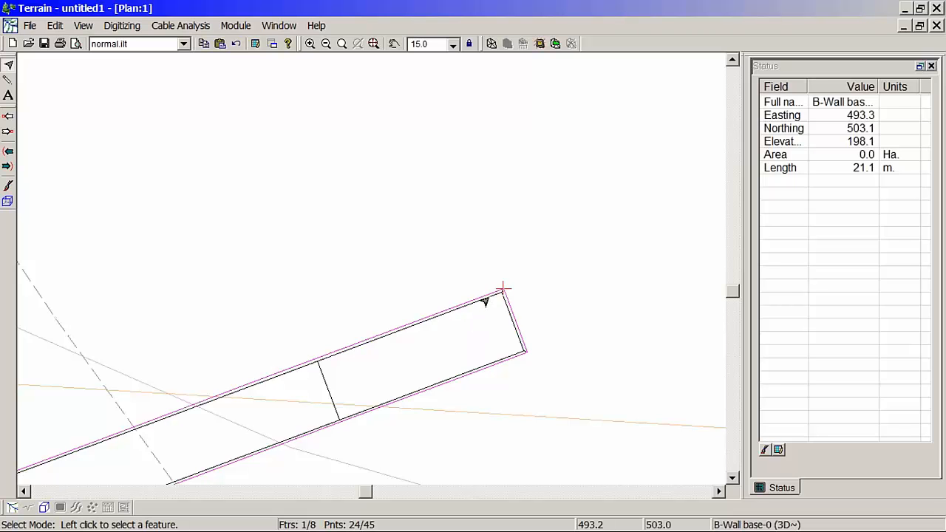
pyautogui.moveTo(485, 300)
pyautogui.moveTo(339, 345)
pyautogui.click(14, 134)
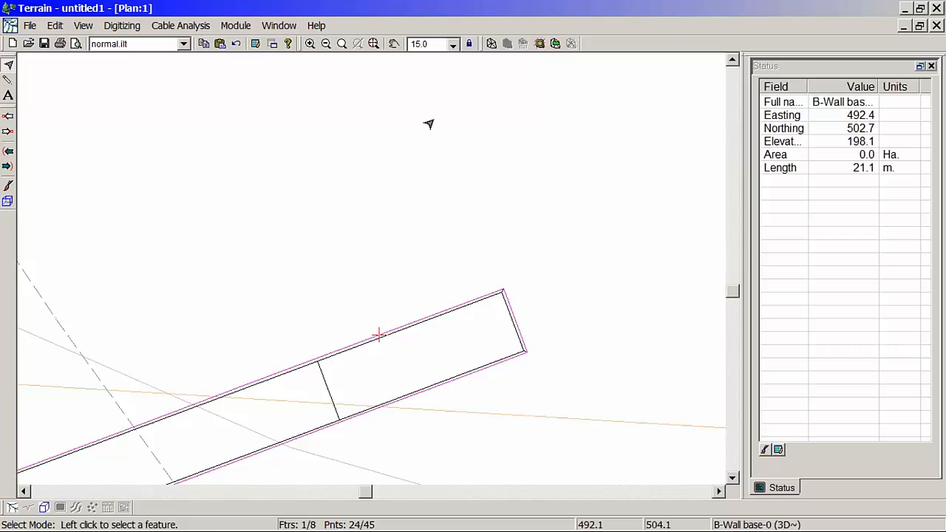
# Step: Set up grading of the outer wall base outline with Right orientation and a 1/2:1 fill slope
pyautogui.click(541, 44)
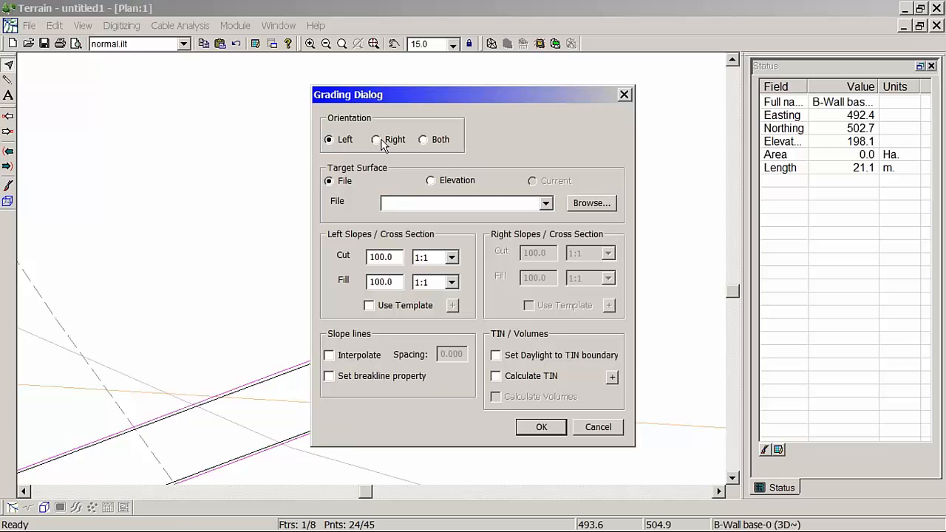
pyautogui.click(613, 426)
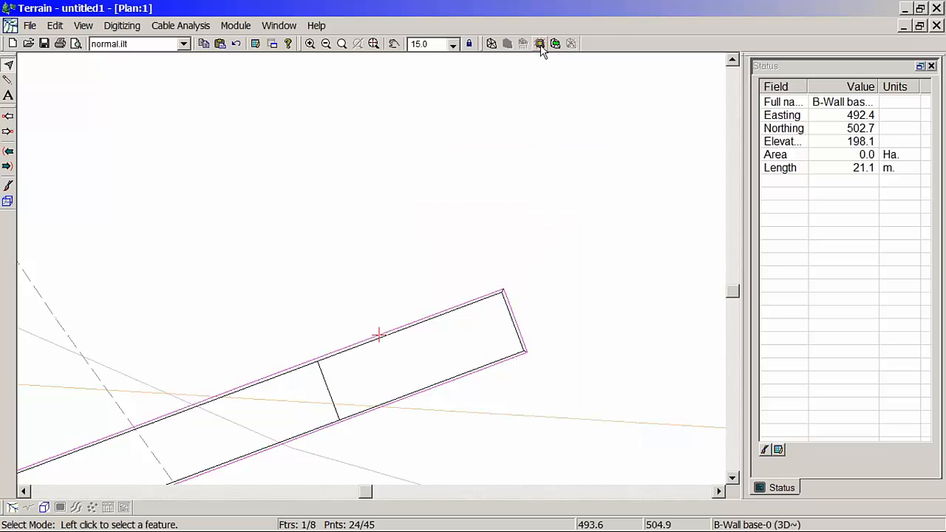
pyautogui.click(541, 44)
pyautogui.click(397, 144)
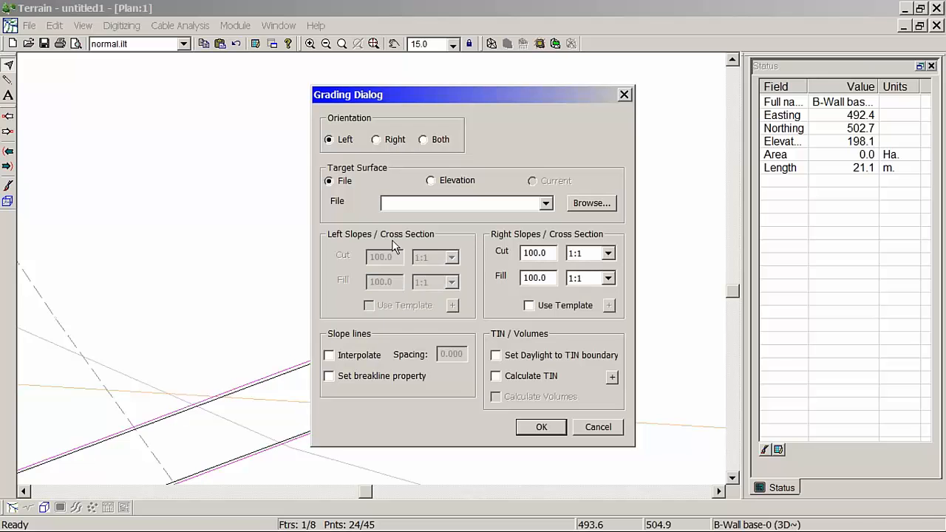
pyautogui.moveTo(185, 531)
pyautogui.click(608, 255)
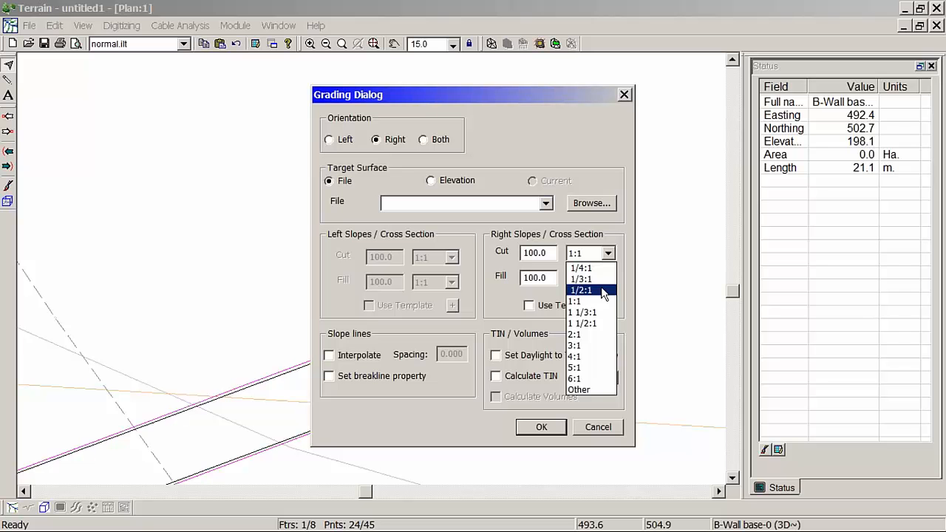
pyautogui.click(629, 252)
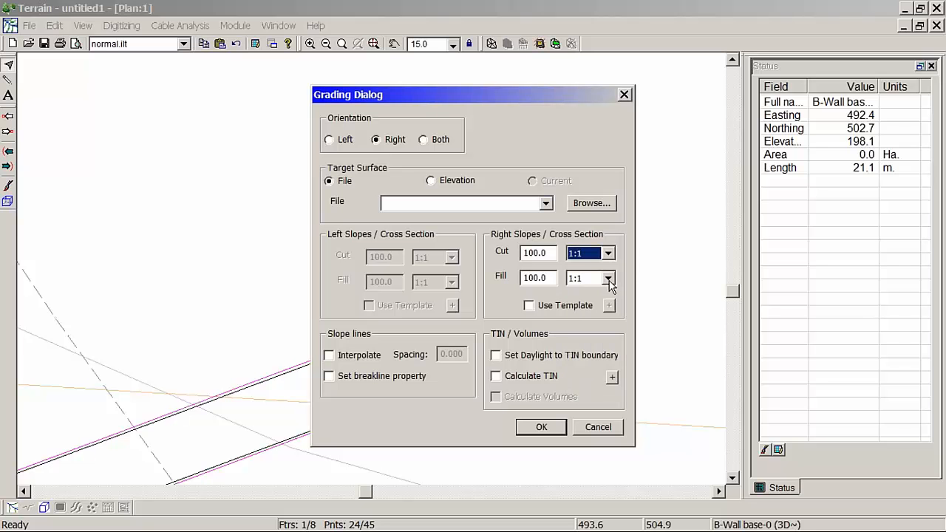
pyautogui.click(609, 280)
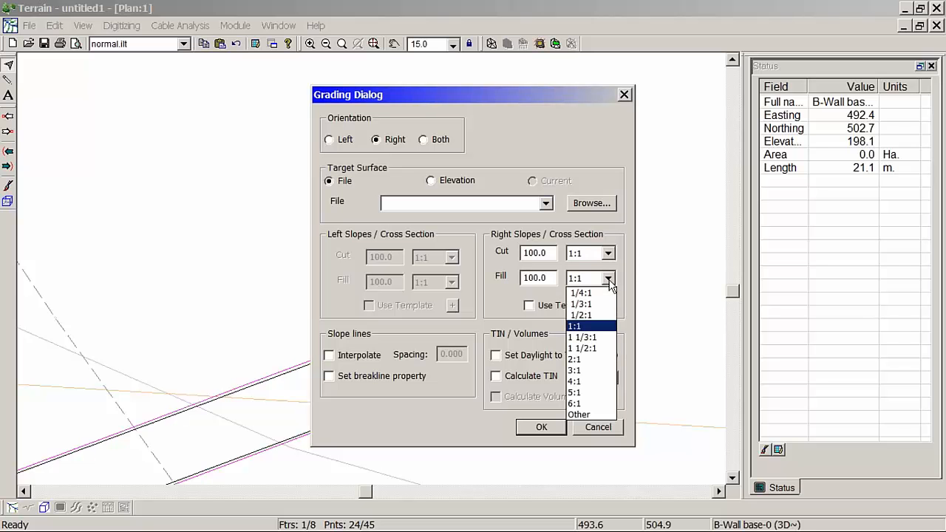
pyautogui.click(592, 317)
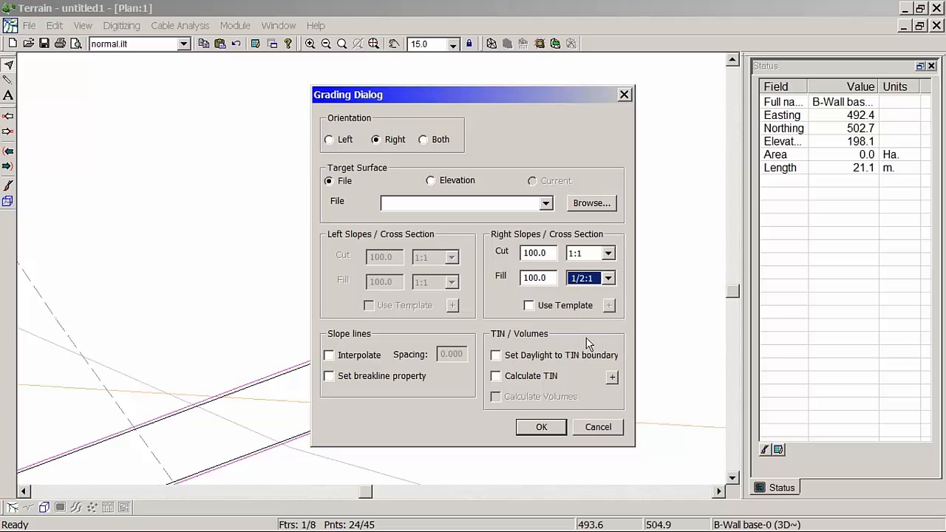
# Step: Interpolate slope lines at 0.5 spacing and include the daylight TIN boundary, TIN calculation and volume calculation in the grading
pyautogui.click(355, 356)
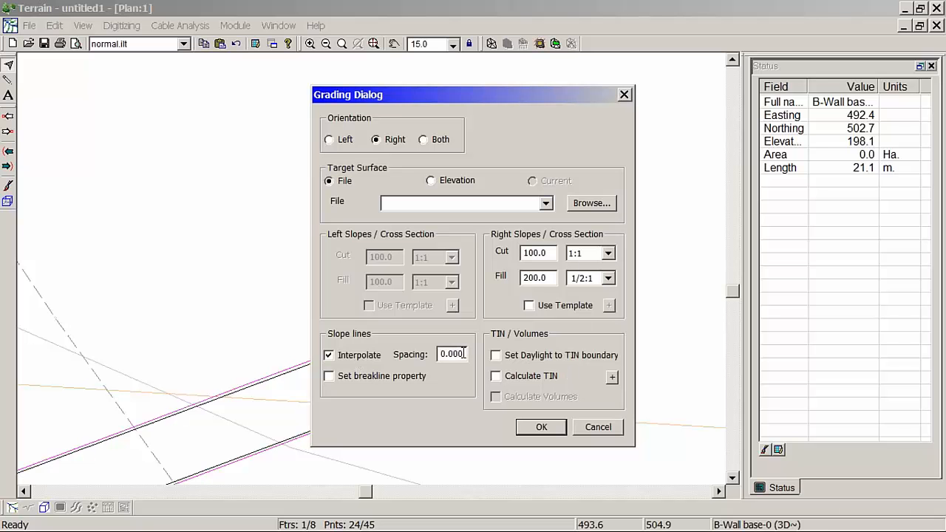
pyautogui.doubleClick(464, 354)
pyautogui.write('.5')
pyautogui.click(534, 376)
pyautogui.click(532, 396)
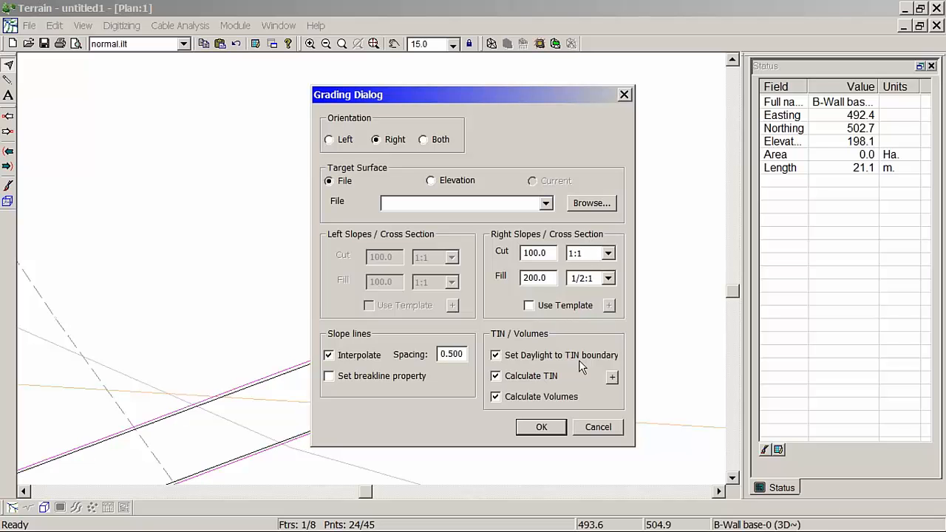
# Step: Choose OG3 plus north road.ter as the target surface, run the grading and dismiss the volume report
pyautogui.click(588, 204)
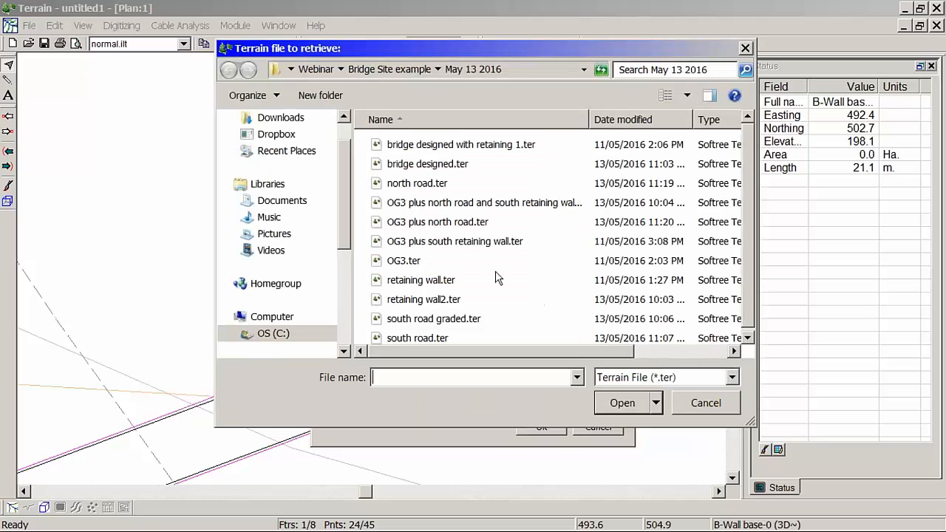
pyautogui.click(458, 223)
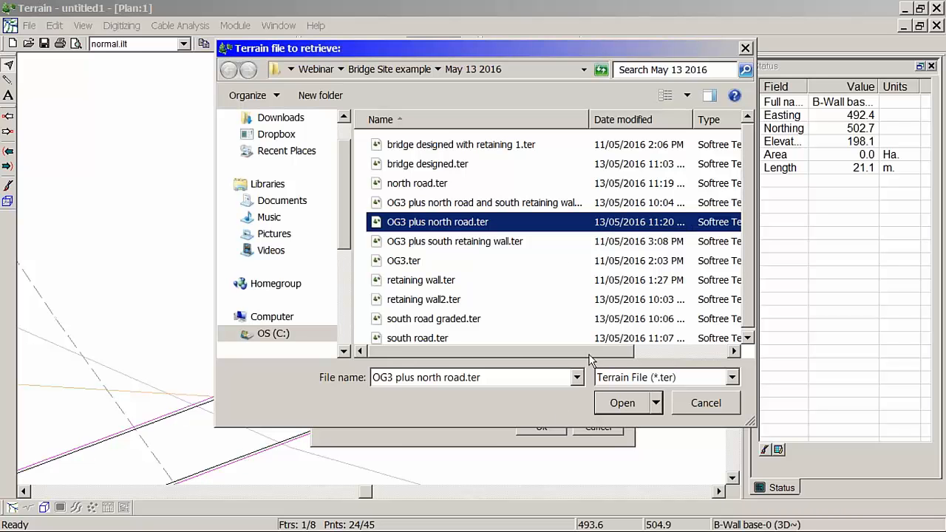
pyautogui.click(619, 406)
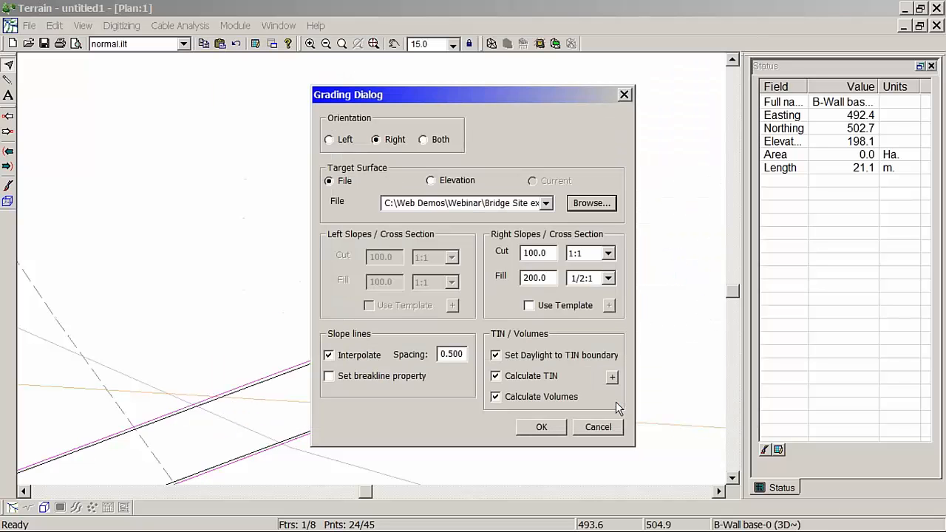
pyautogui.click(543, 432)
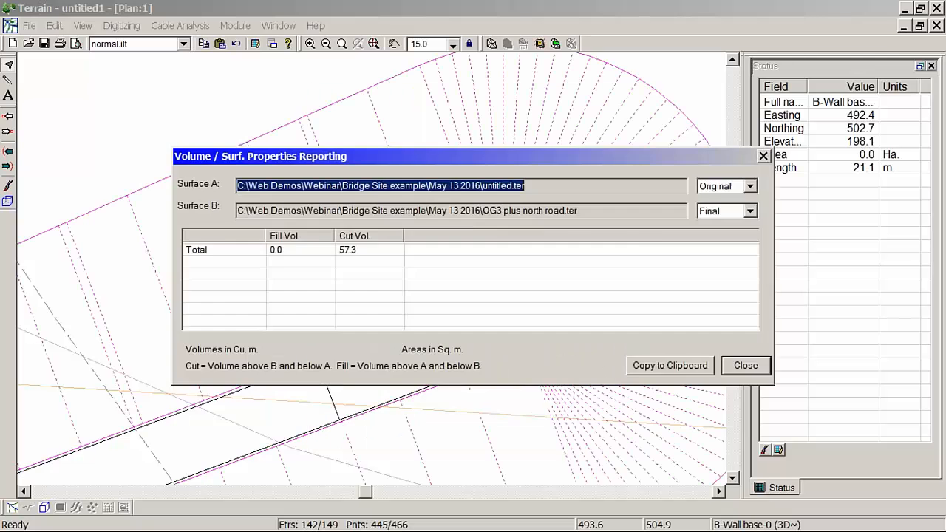
pyautogui.click(750, 368)
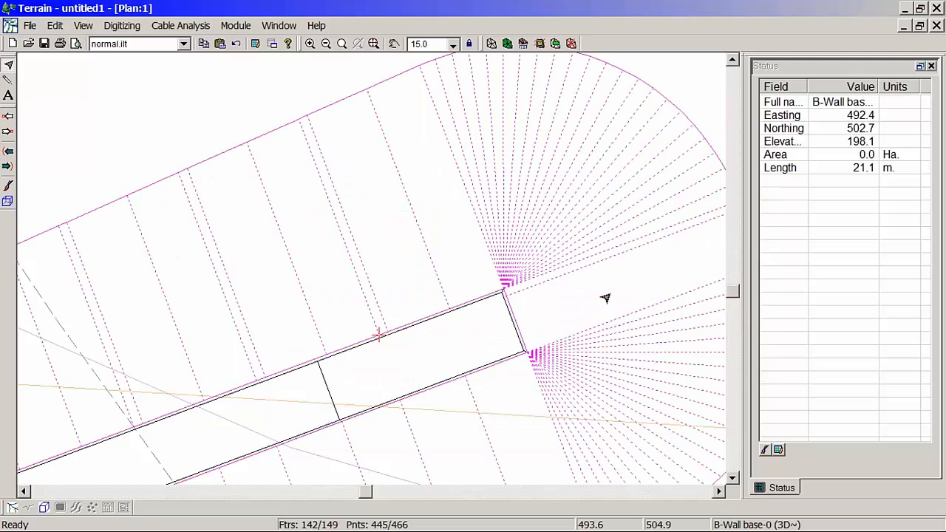
# Step: Examine the graded slope lines and daylight boundary around the whole retaining wall
pyautogui.moveTo(613, 297); pyautogui.dragTo(335, 282, button='middle')
pyautogui.scroll(1, 318, 283)
pyautogui.scroll(-3, 317, 284)
pyautogui.scroll(-3, 316, 285)
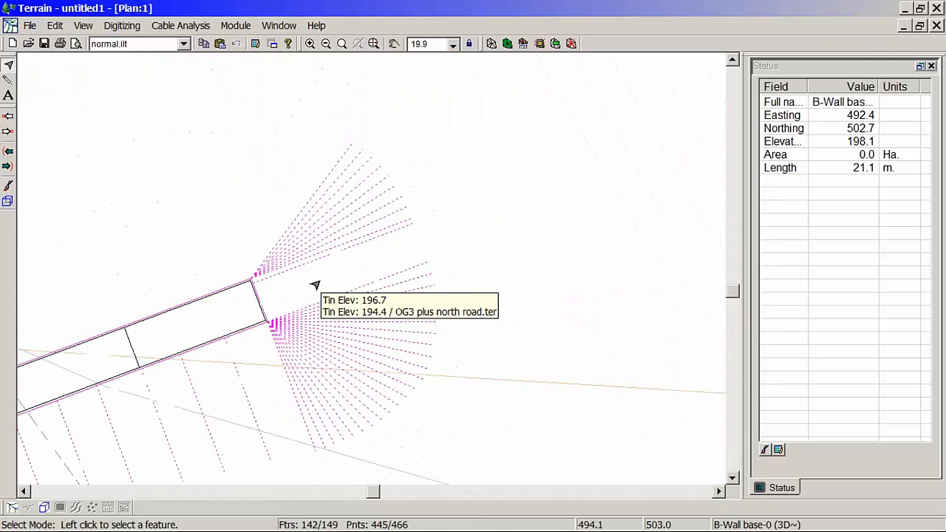
pyautogui.moveTo(251, 309); pyautogui.dragTo(397, 280, button='middle')
pyautogui.scroll(-10, 395, 281)
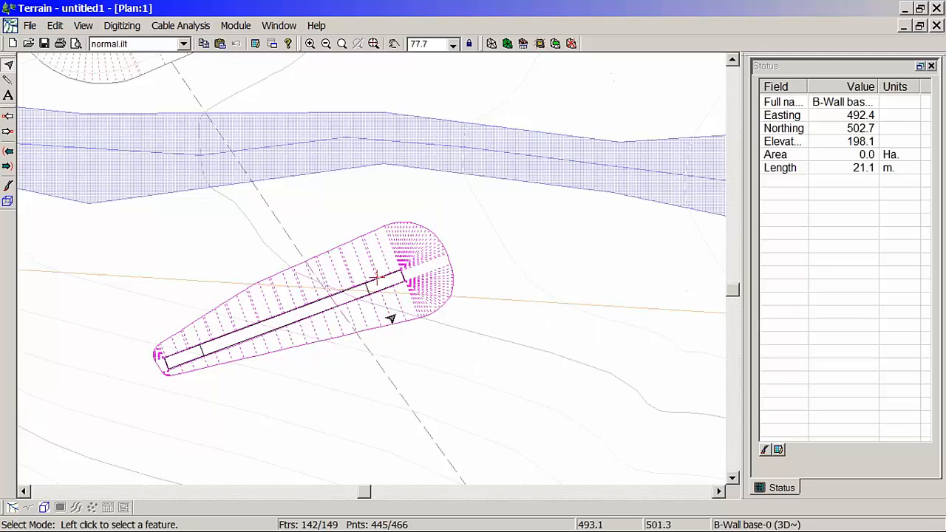
pyautogui.moveTo(402, 312)
# Step: Save the graded wall terrain as retaining wall2.ter, replacing the existing file
pyautogui.click(31, 26)
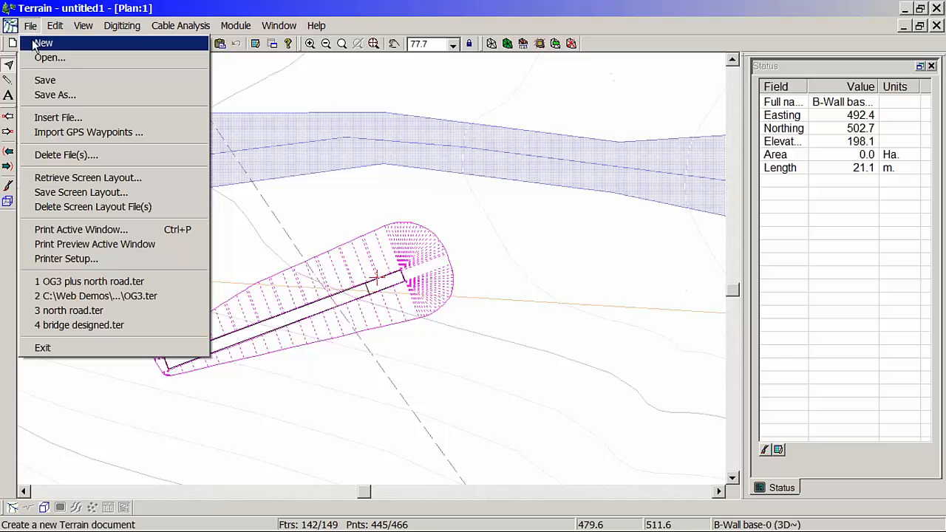
pyautogui.click(67, 96)
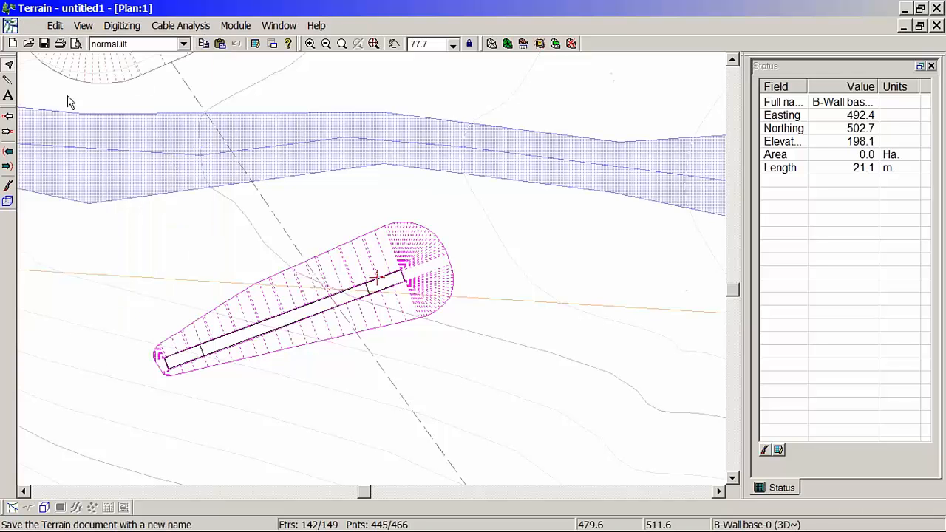
pyautogui.click(436, 300)
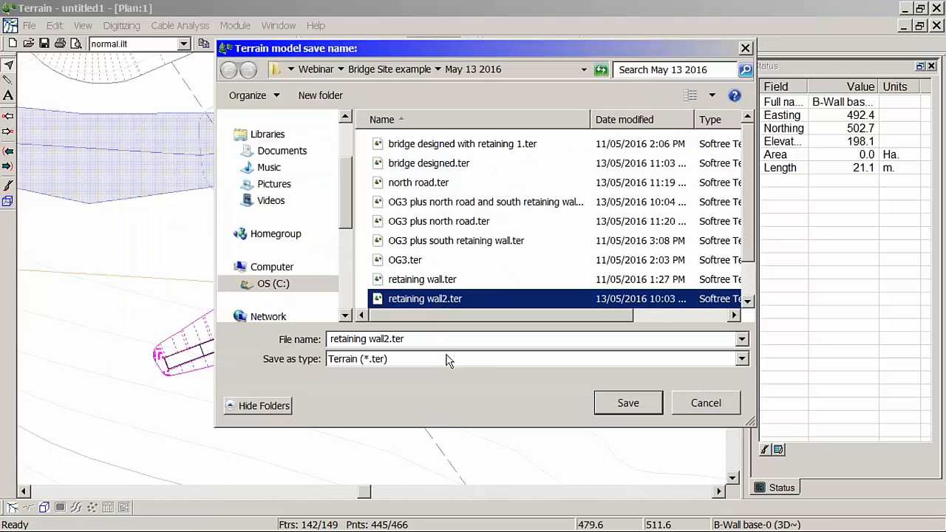
pyautogui.click(627, 403)
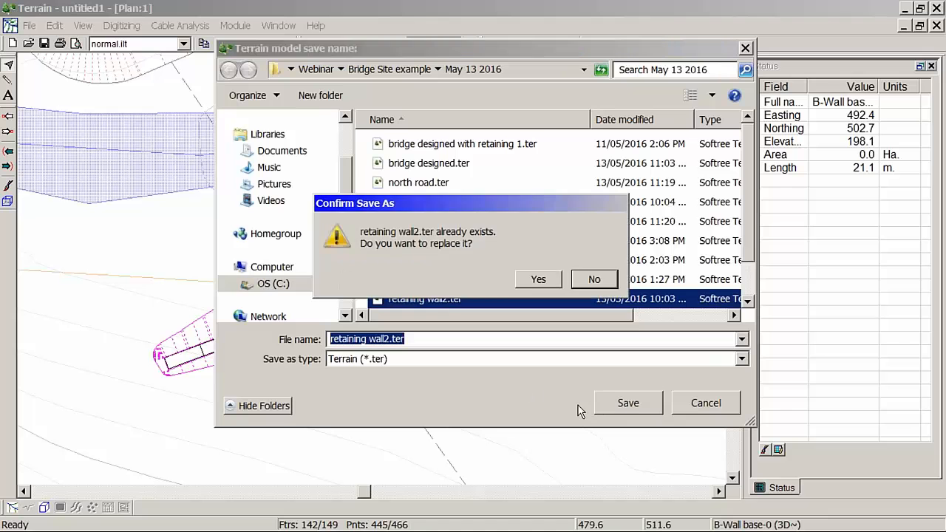
pyautogui.click(541, 278)
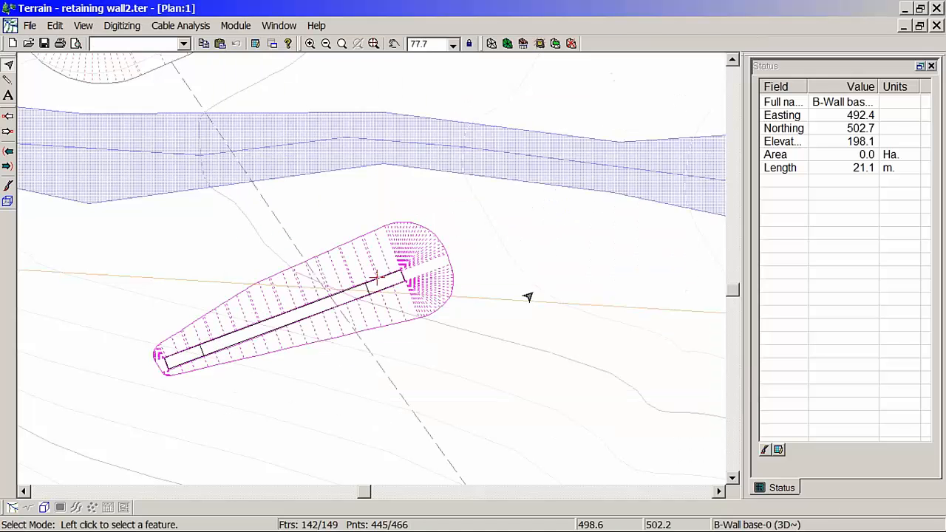
# Step: Open the terrain file OG3 plus north road.ter
pyautogui.click(29, 27)
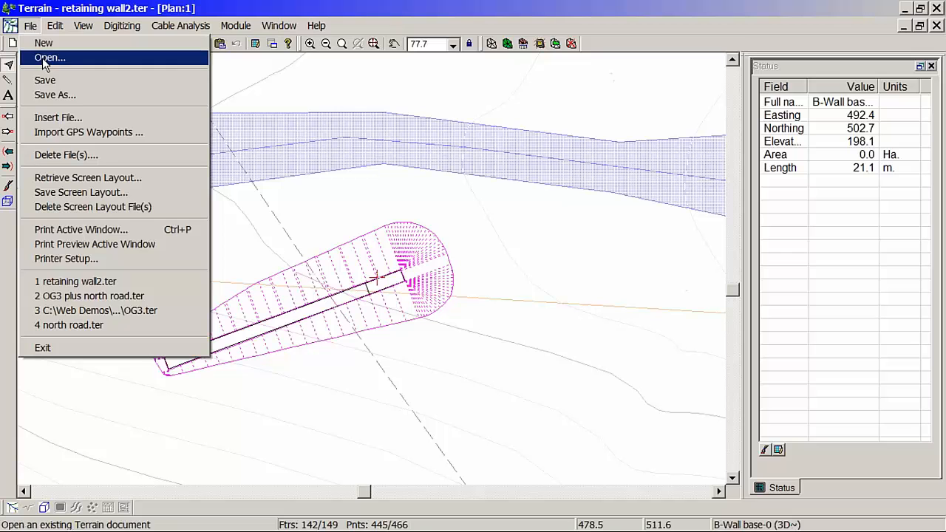
pyautogui.click(44, 58)
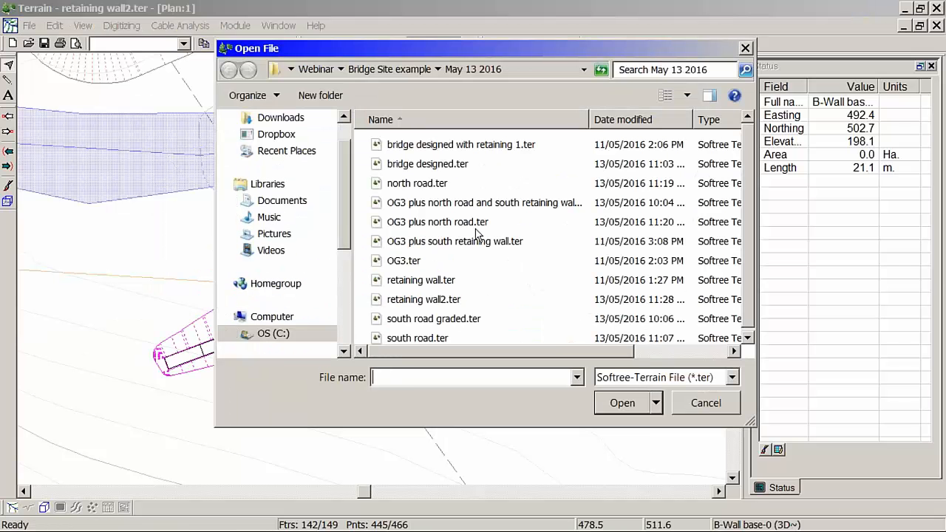
pyautogui.click(475, 223)
pyautogui.click(614, 402)
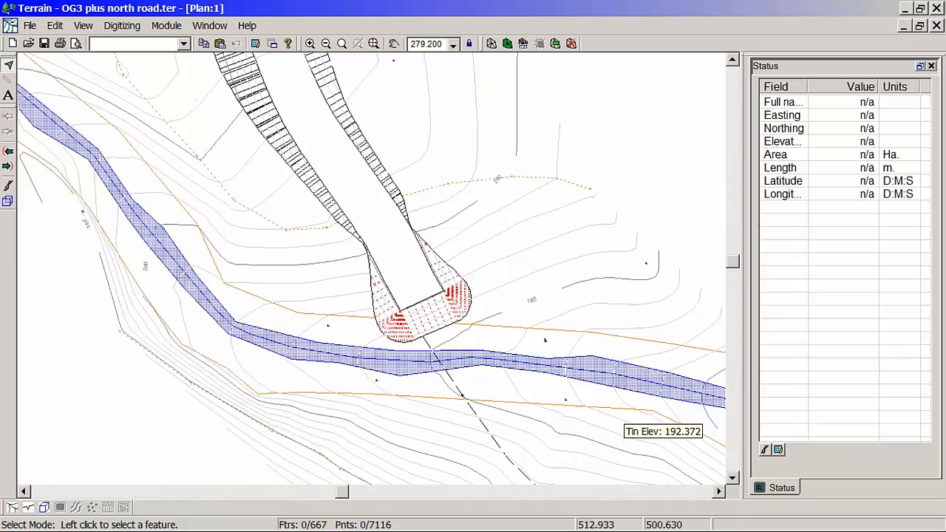
pyautogui.moveTo(494, 393); pyautogui.dragTo(412, 283, button='middle')
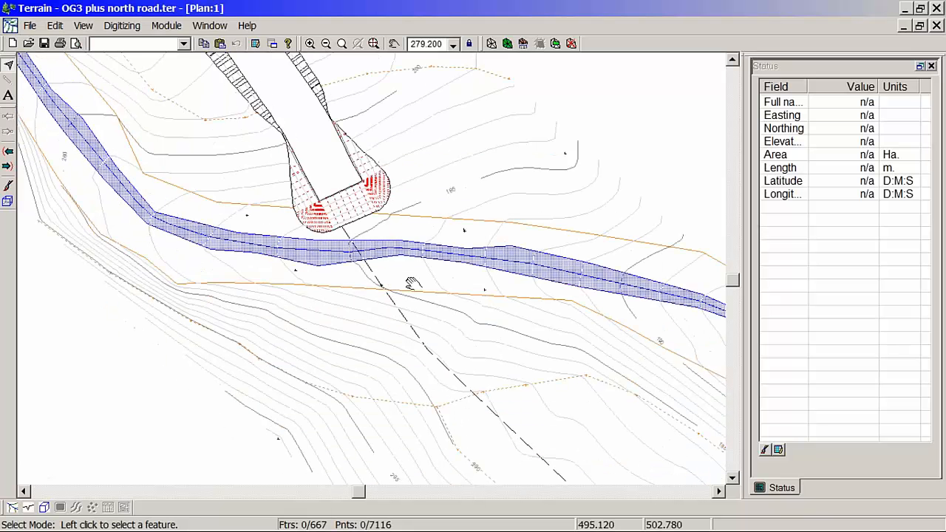
# Step: Merge the surface from retaining wall2.ter into the open terrain model
pyautogui.click(556, 44)
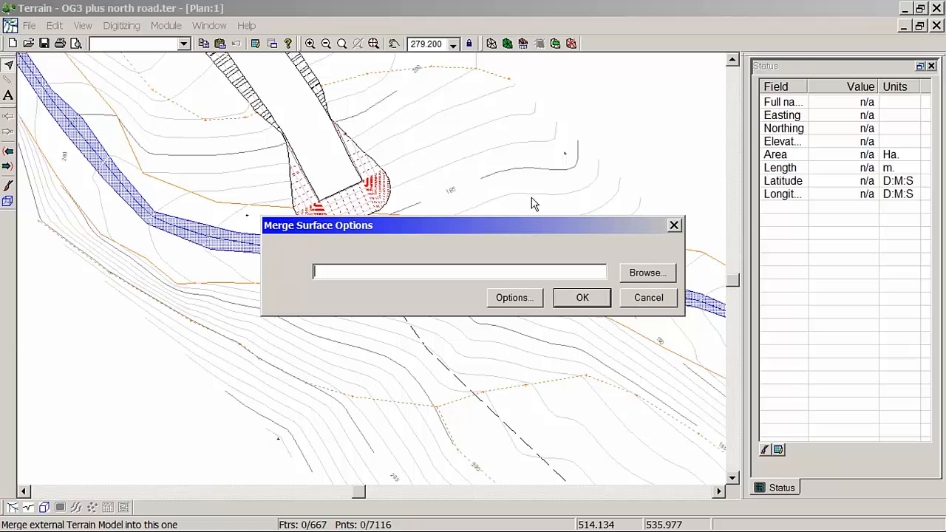
pyautogui.click(653, 275)
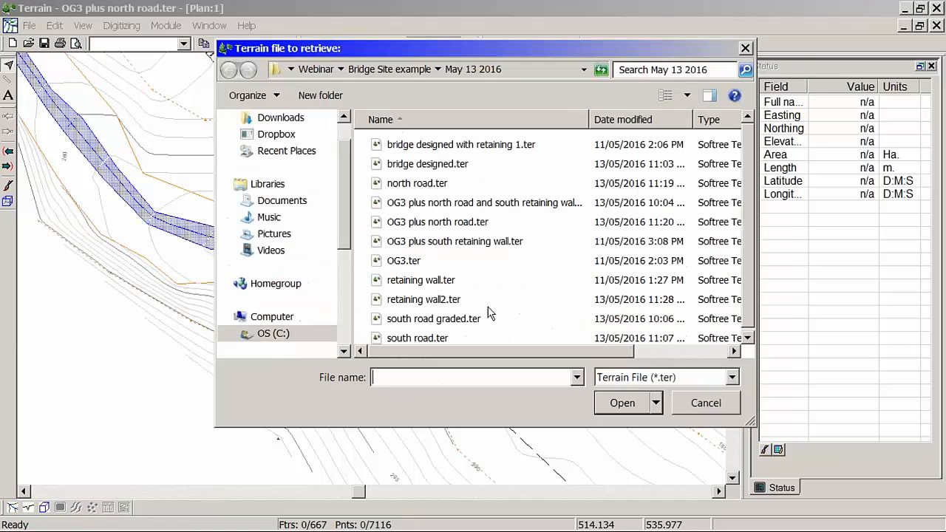
pyautogui.click(441, 303)
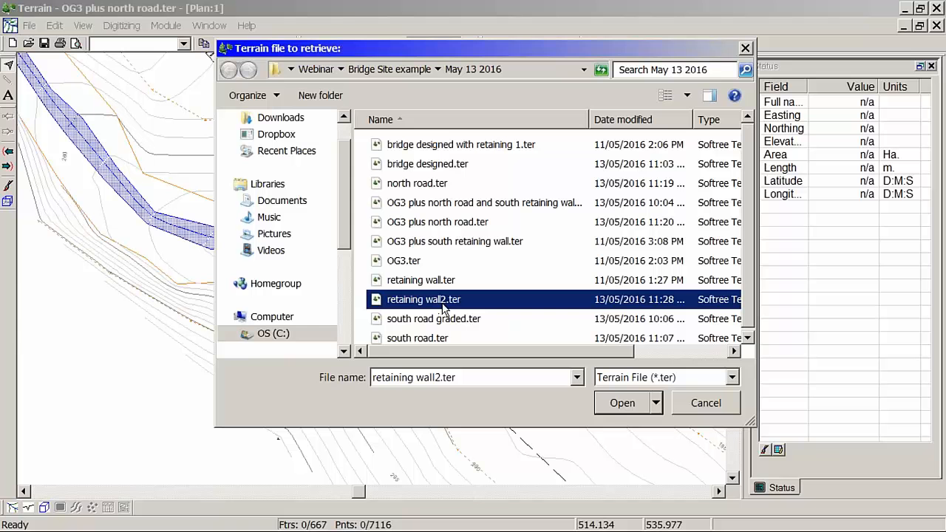
pyautogui.click(624, 406)
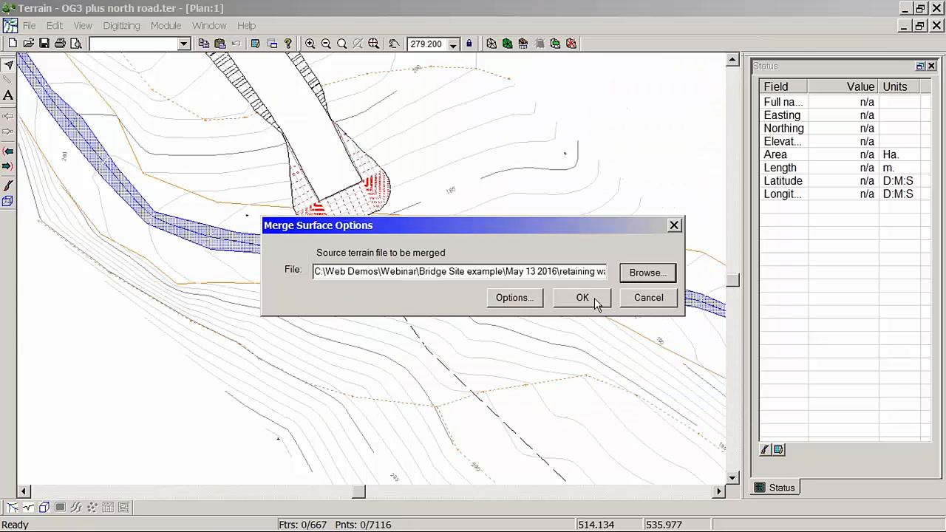
pyautogui.click(595, 298)
pyautogui.click(419, 284)
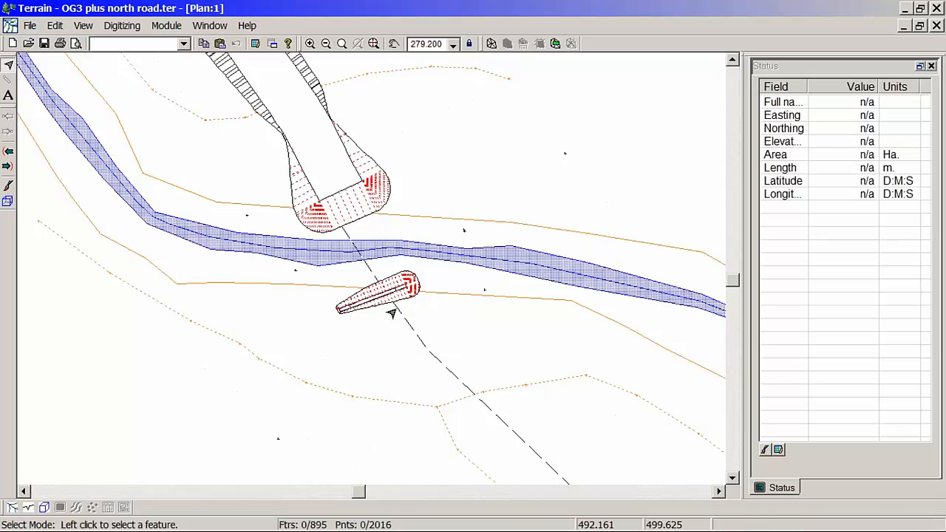
# Step: Recalculate the merged terrain's triangles with its major and minor contours, and inspect the area around the retaining wall
pyautogui.click(491, 43)
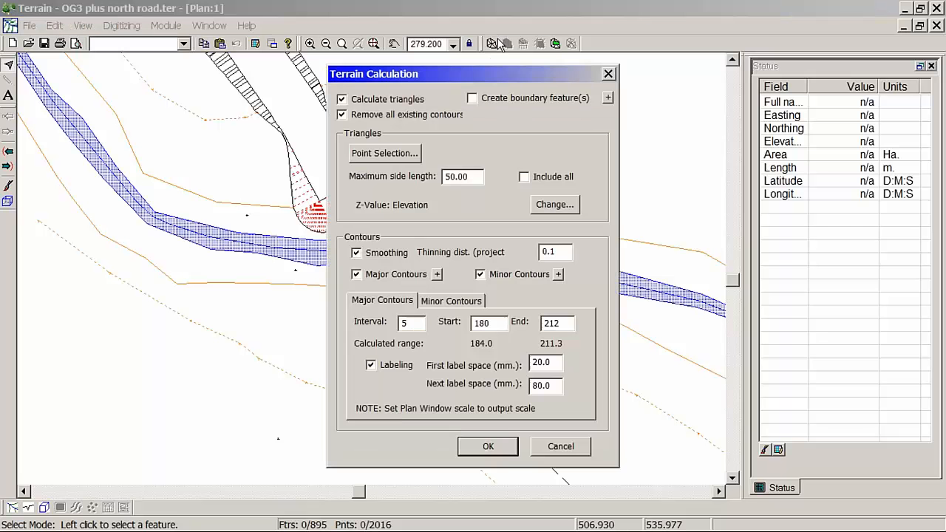
pyautogui.click(489, 447)
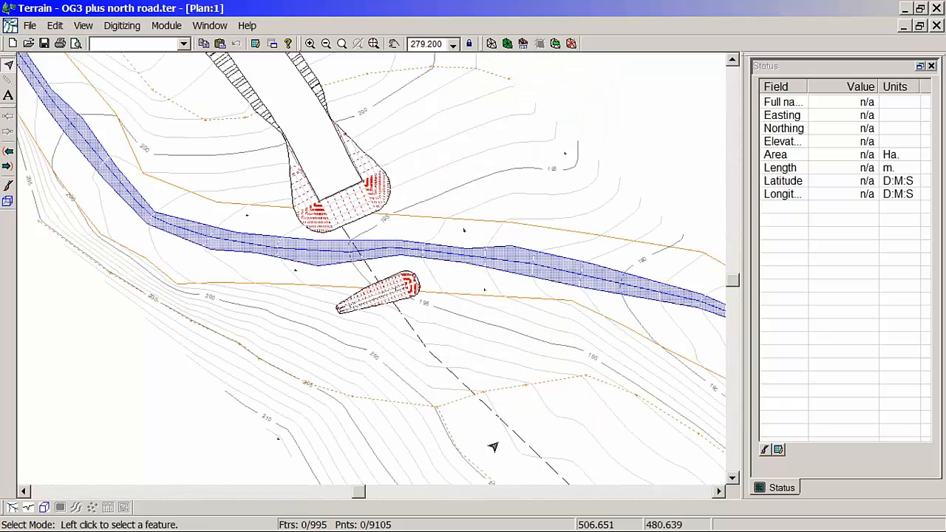
pyautogui.moveTo(367, 313)
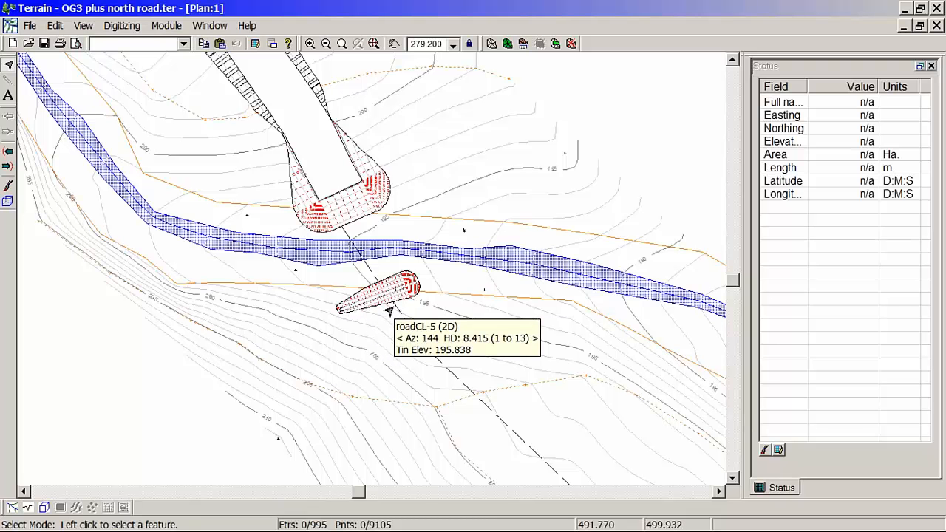
pyautogui.scroll(3, 389, 311)
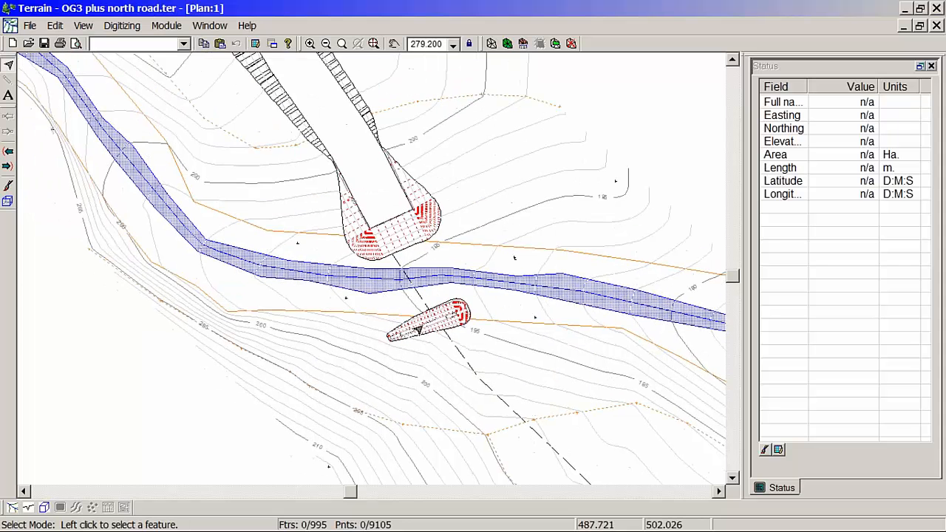
pyautogui.moveTo(418, 331)
pyautogui.scroll(1, 418, 330)
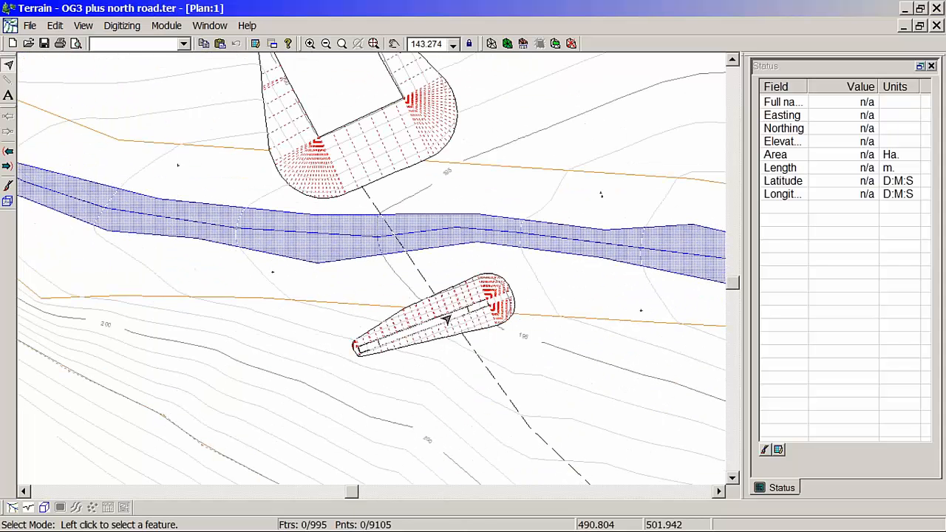
# Step: Inspect the merged retaining wall and north road fill slopes in the 3D view from several angles, then return to the plan
pyautogui.click(446, 320)
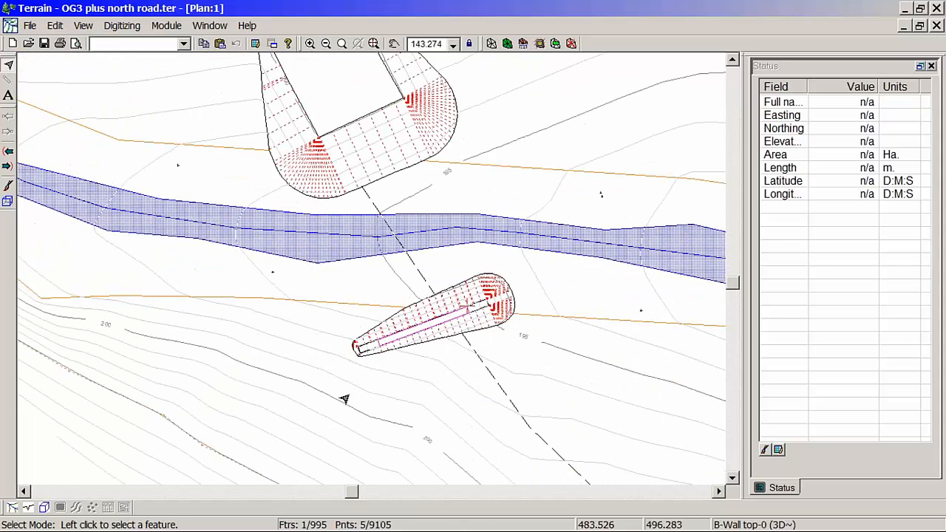
pyautogui.click(44, 508)
pyautogui.moveTo(319, 278); pyautogui.dragTo(461, 243, button='middle')
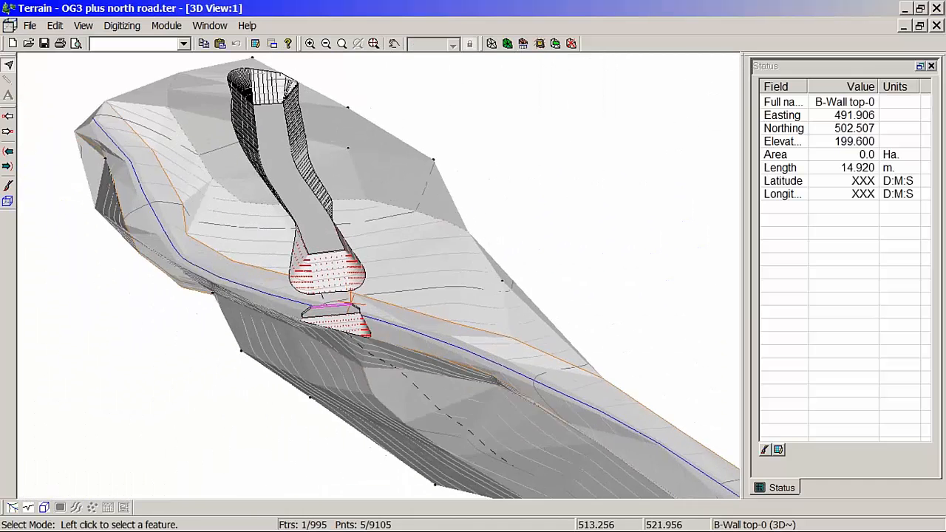
pyautogui.scroll(4, 321, 311)
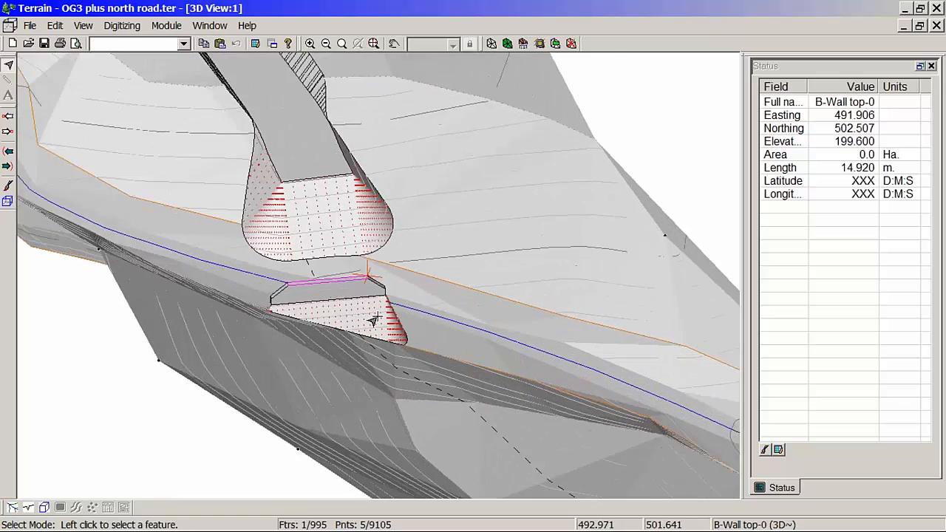
pyautogui.scroll(2, 354, 318)
pyautogui.moveTo(303, 353); pyautogui.dragTo(134, 262, button='middle')
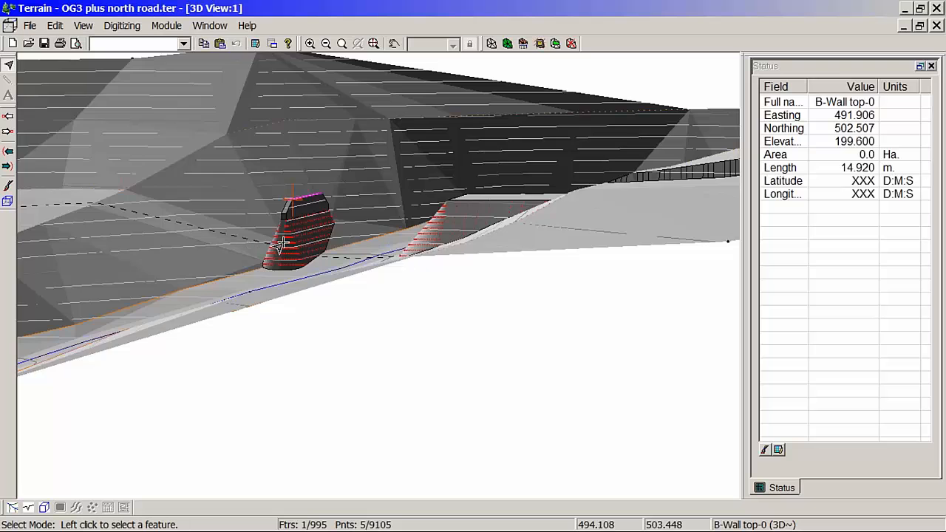
pyautogui.scroll(2, 320, 303)
pyautogui.scroll(3, 319, 303)
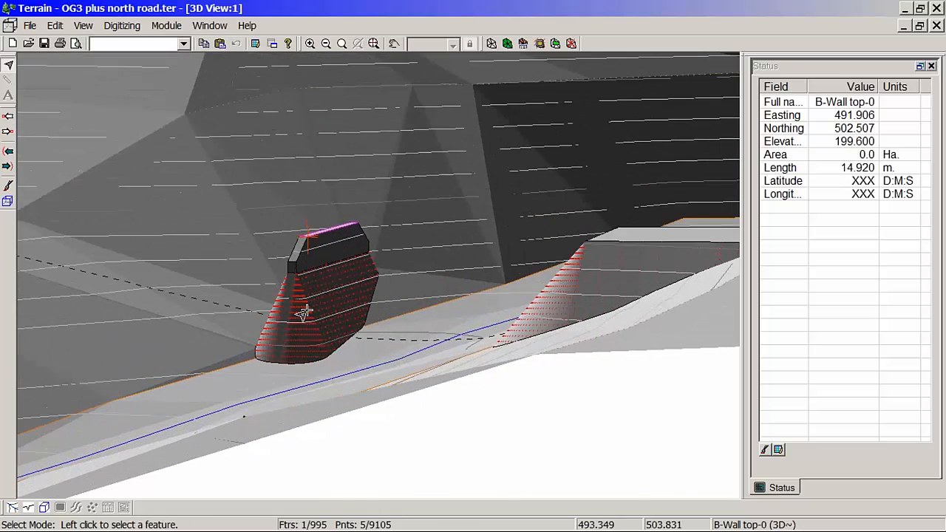
pyautogui.moveTo(302, 313); pyautogui.dragTo(418, 337, button='middle')
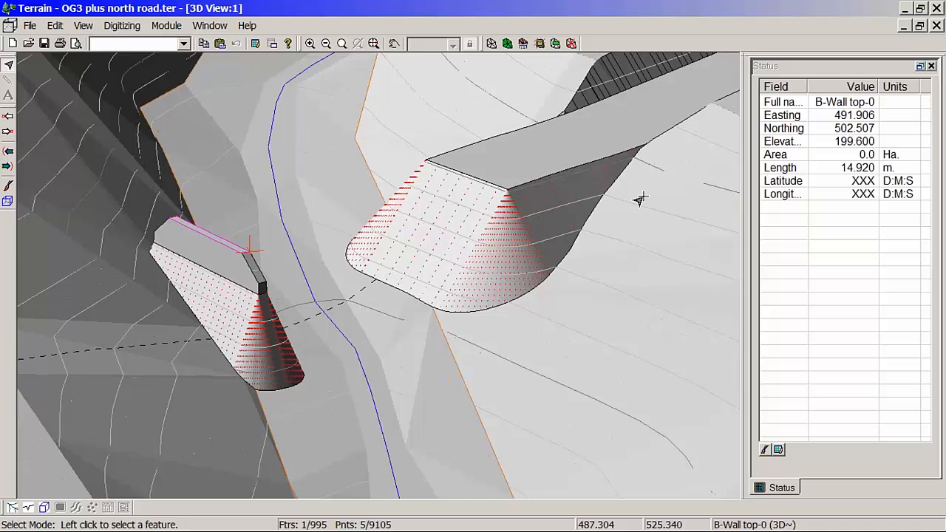
pyautogui.click(906, 26)
pyautogui.doubleClick(560, 64)
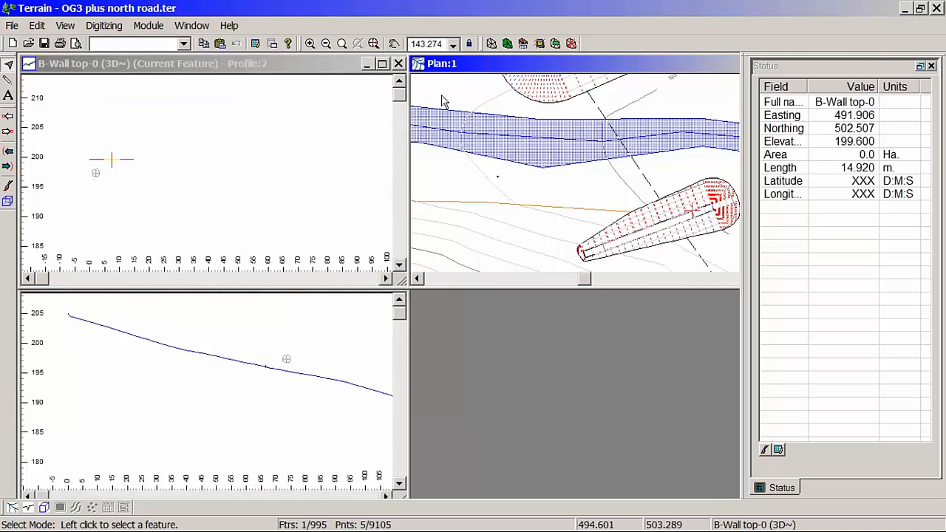
# Step: Save the merged terrain as OG3 plus north road and south retaining wall.ter, replacing the existing file
pyautogui.click(29, 25)
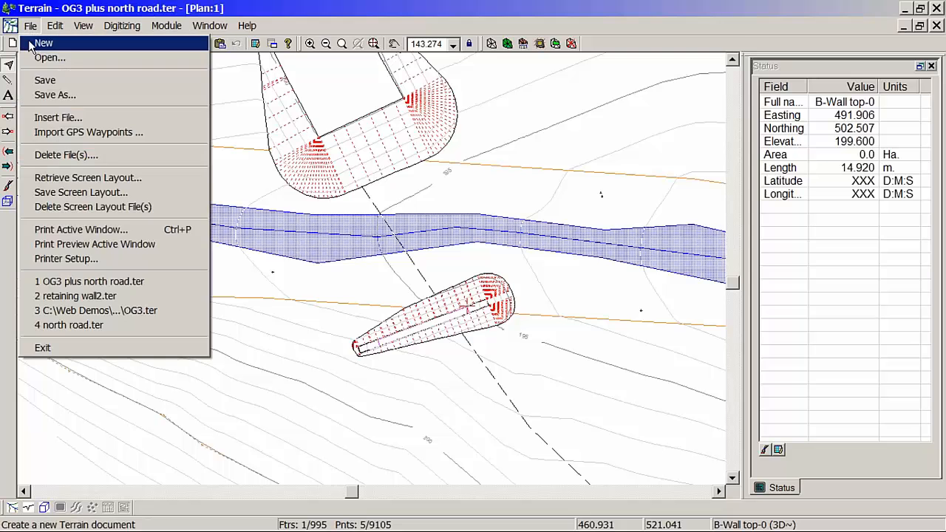
pyautogui.click(46, 95)
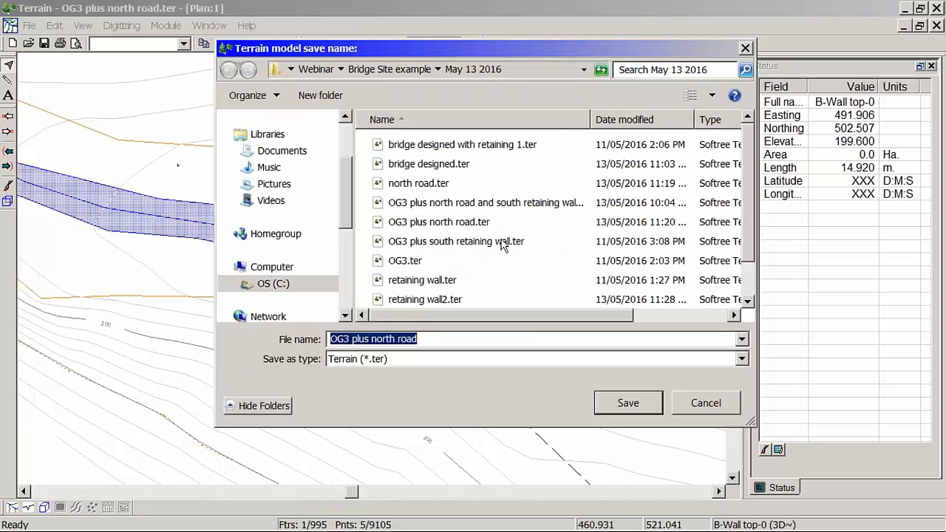
pyautogui.click(502, 207)
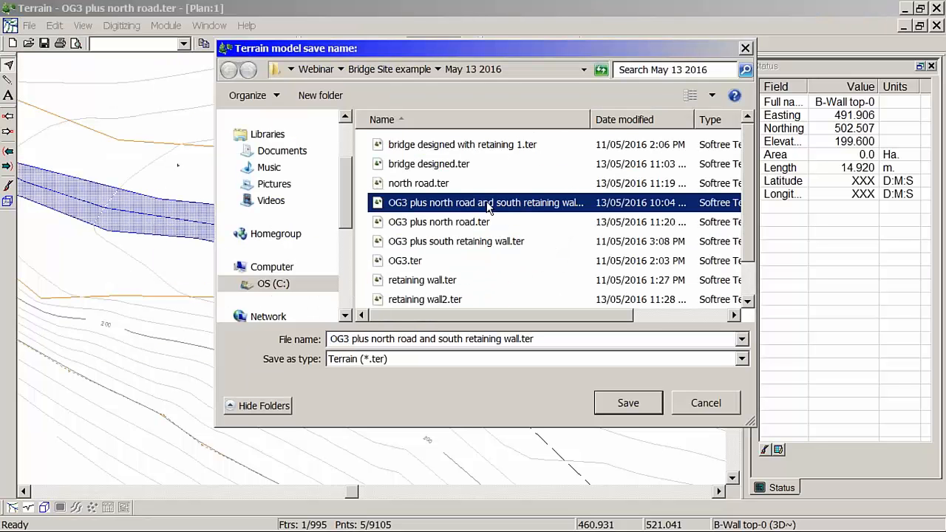
pyautogui.click(625, 405)
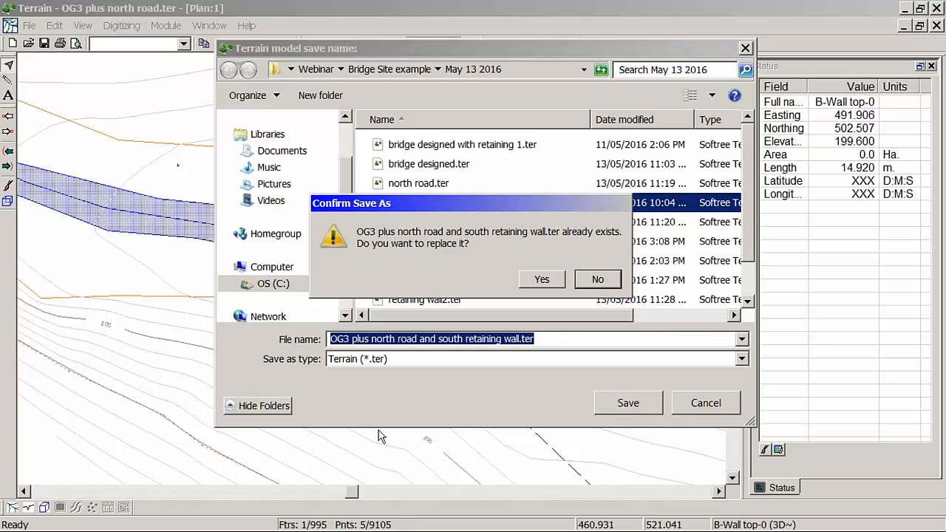
pyautogui.click(532, 280)
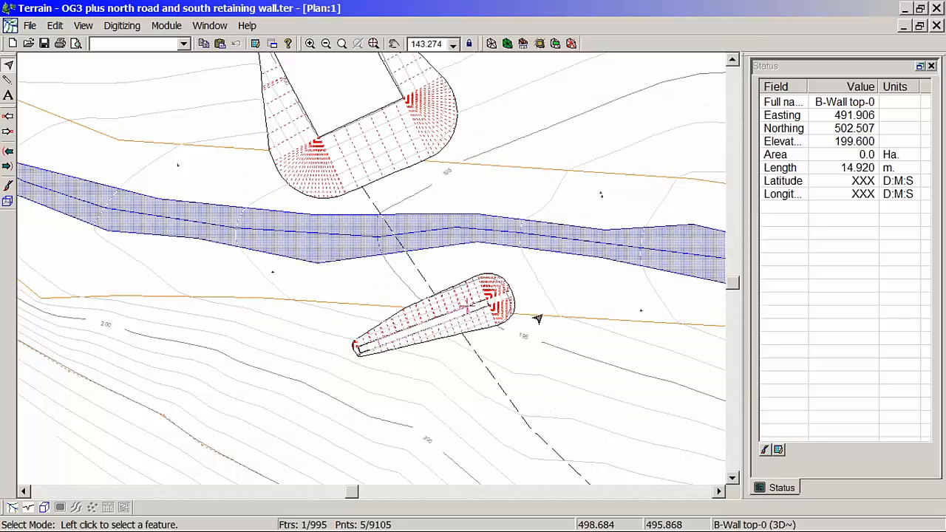
# Step: Open the terrain file south road.ter
pyautogui.click(29, 26)
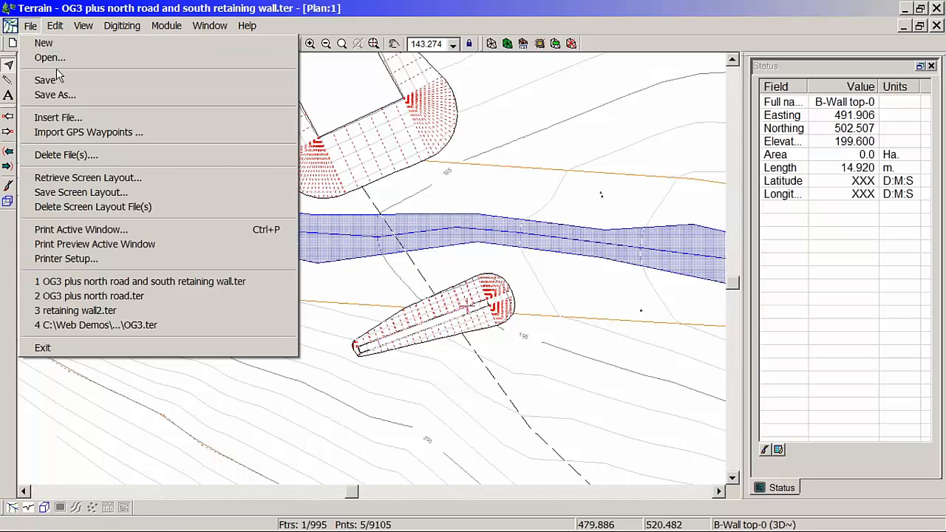
pyautogui.click(44, 57)
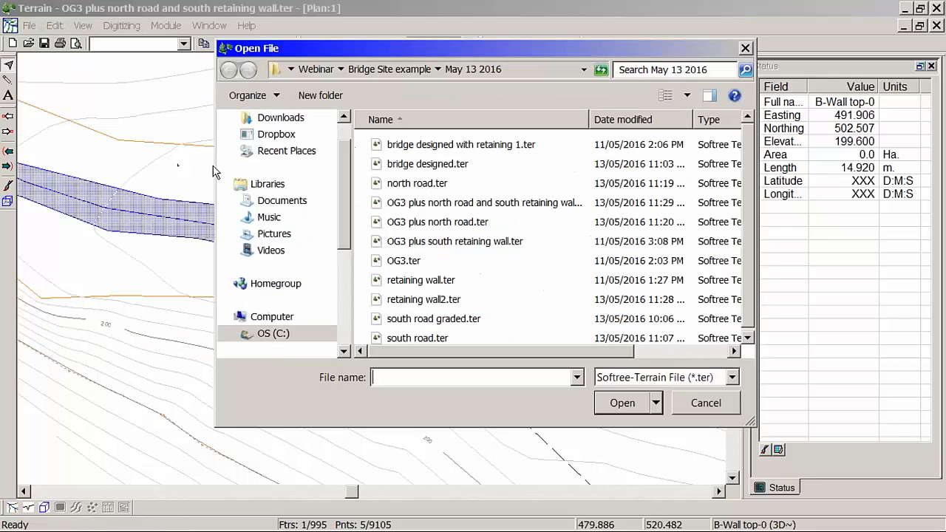
pyautogui.click(433, 338)
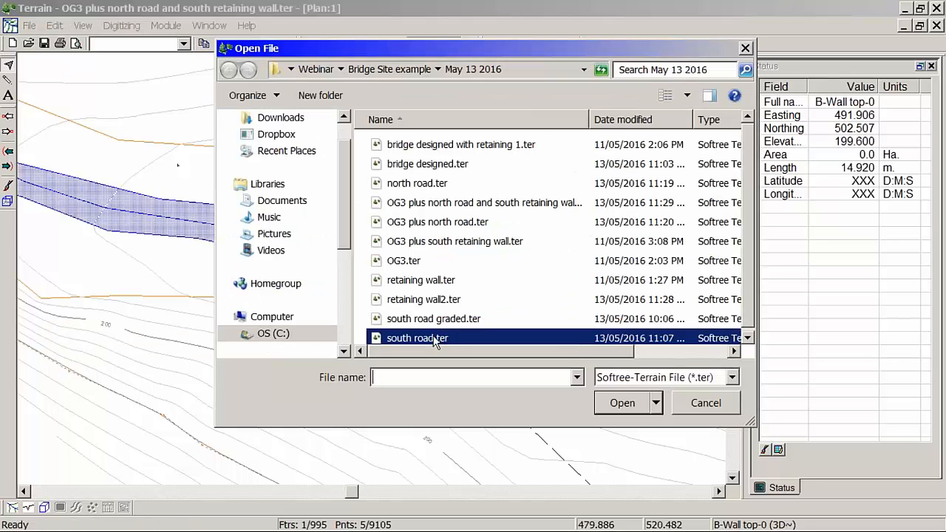
pyautogui.click(621, 403)
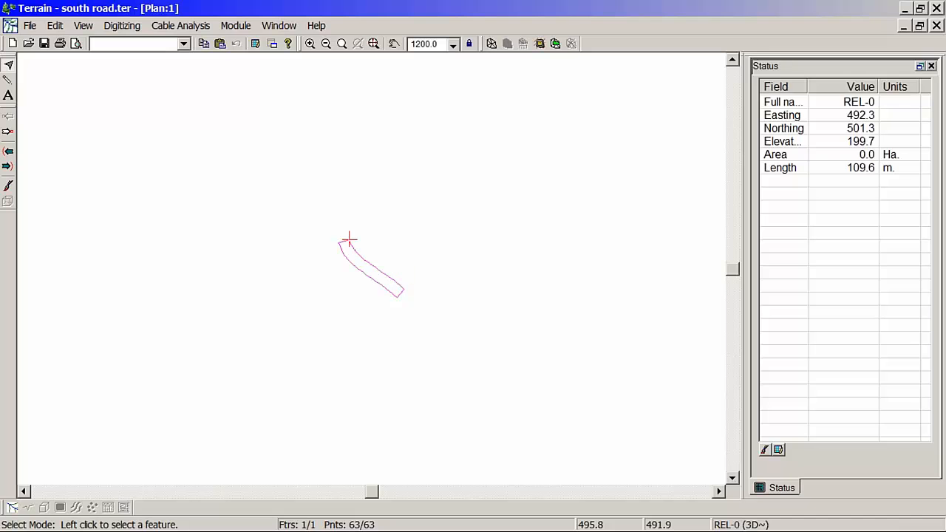
# Step: Add OG3 plus north road and south retaining wall.ter as a background of the south road plan
pyautogui.moveTo(361, 256); pyautogui.dragTo(409, 277, button='middle')
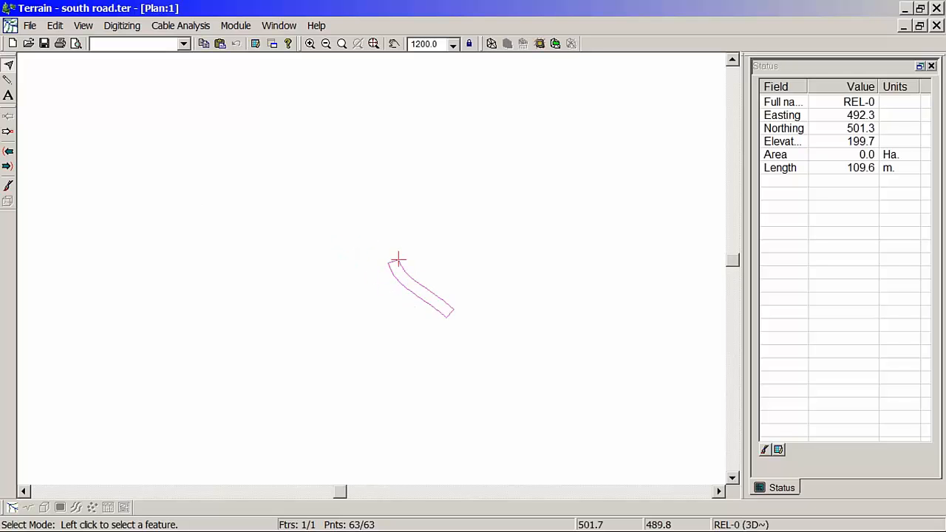
pyautogui.scroll(2, 413, 278)
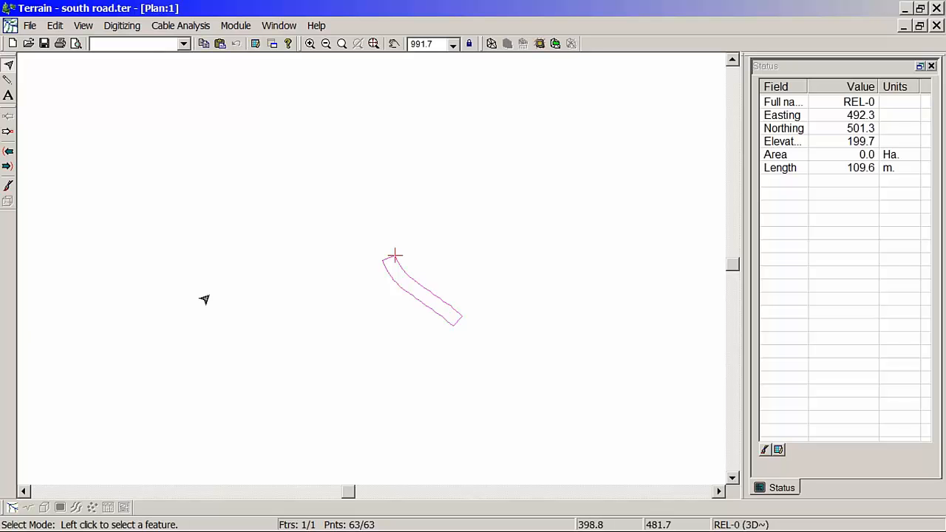
pyautogui.rightClick(411, 179)
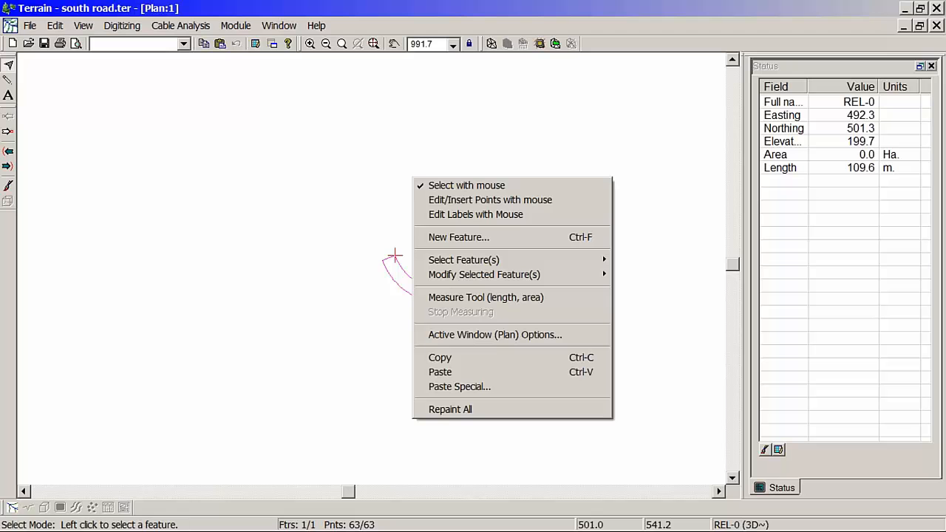
pyautogui.click(486, 337)
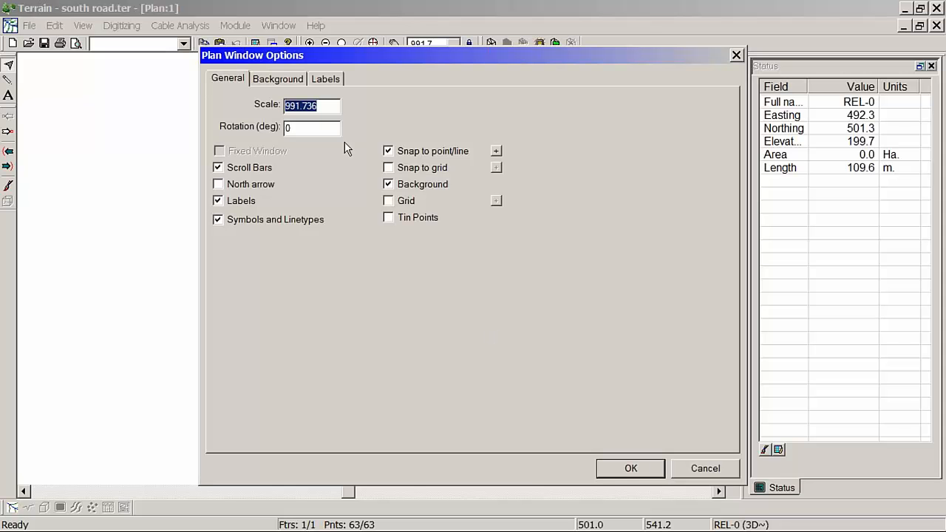
pyautogui.click(299, 79)
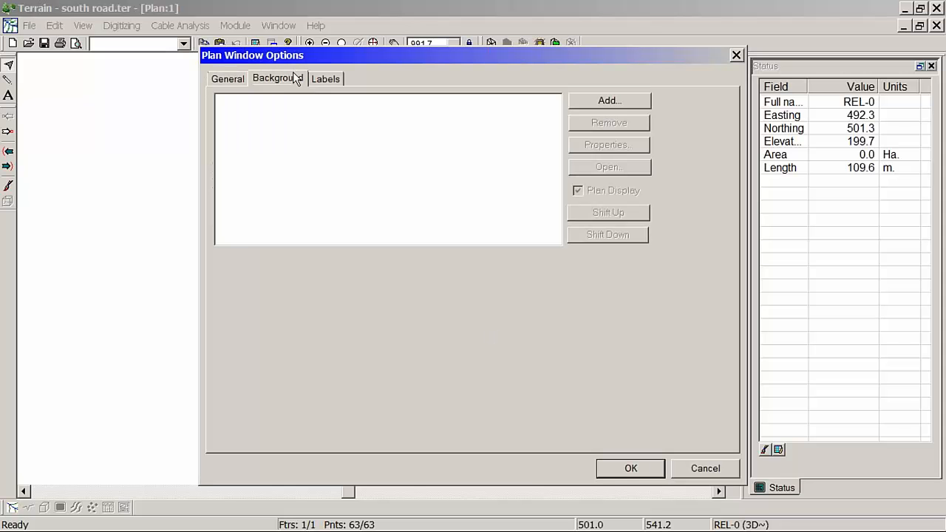
pyautogui.click(609, 101)
pyautogui.click(513, 211)
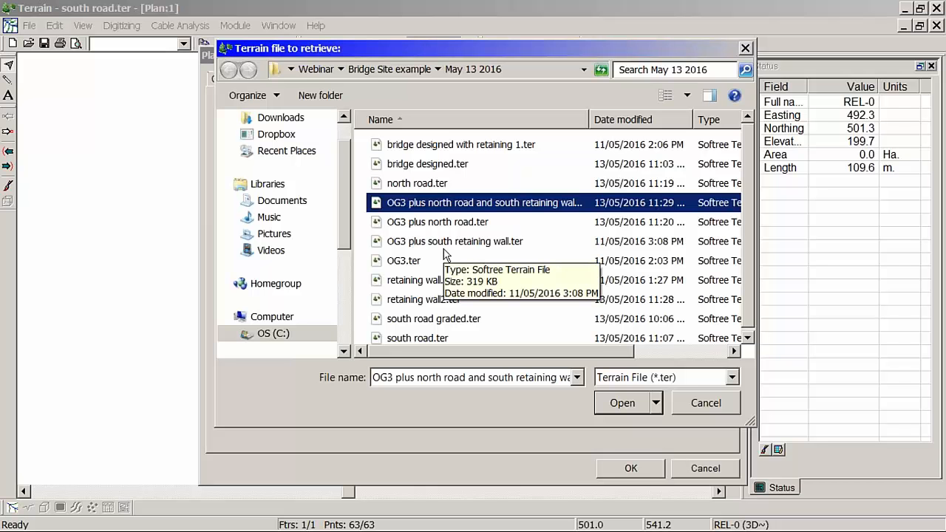
pyautogui.click(640, 406)
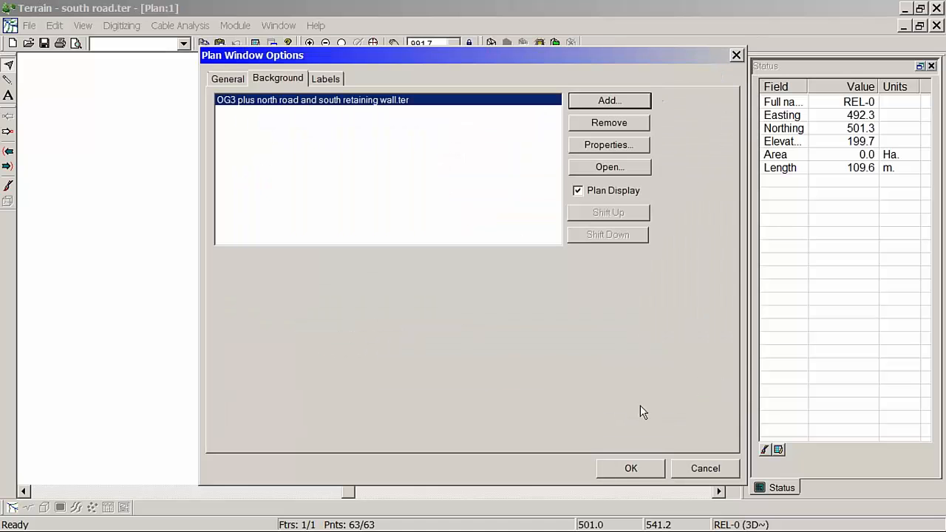
pyautogui.click(632, 469)
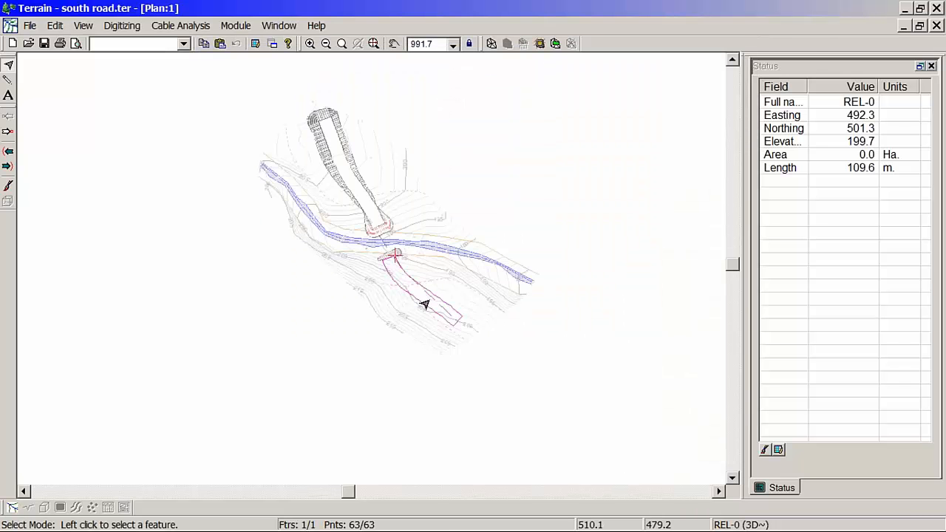
# Step: Examine how the south road outline meets the retaining wall, stepping through its points to check the outline's direction
pyautogui.scroll(3, 449, 259)
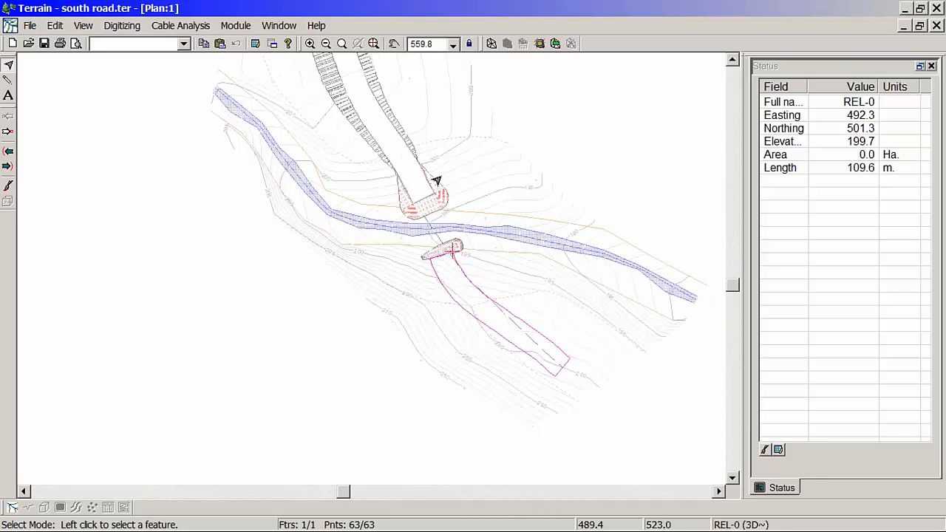
pyautogui.moveTo(384, 280)
pyautogui.moveTo(441, 231)
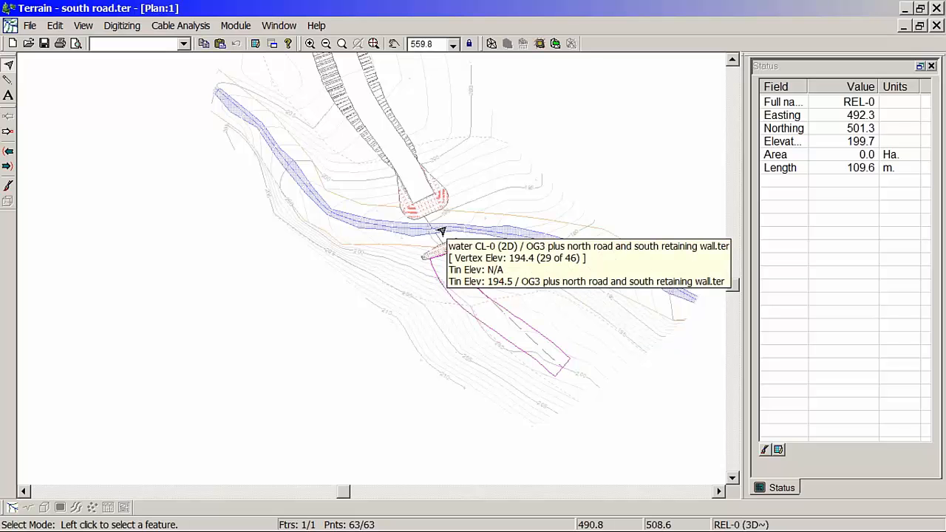
pyautogui.moveTo(473, 257)
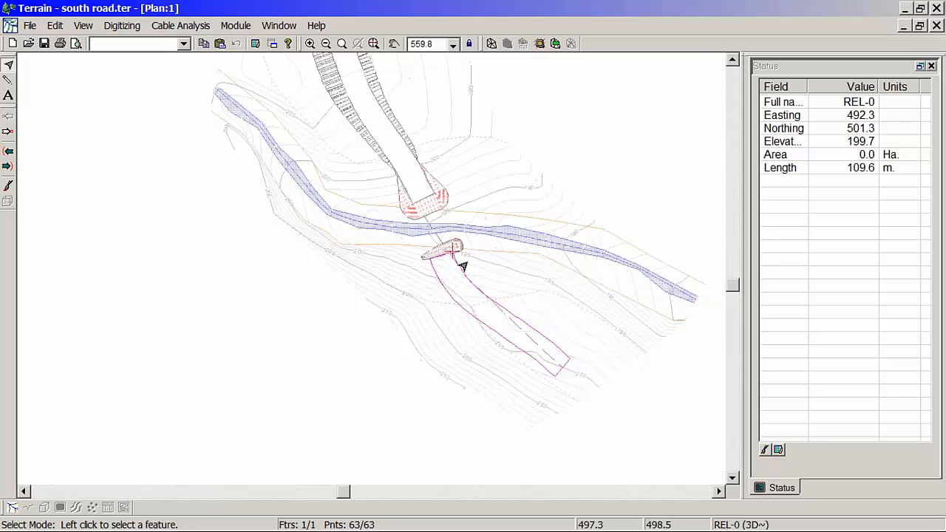
pyautogui.scroll(2, 407, 294)
pyautogui.scroll(2, 429, 292)
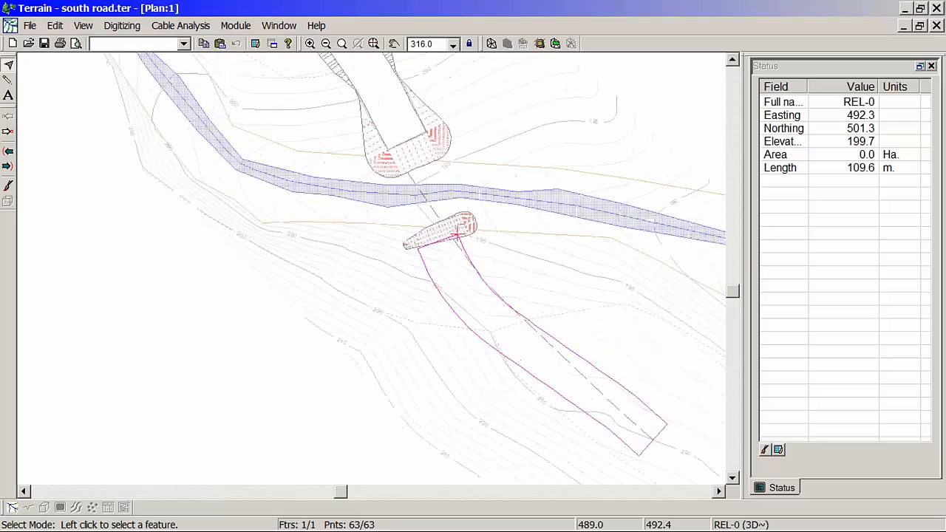
pyautogui.click(14, 136)
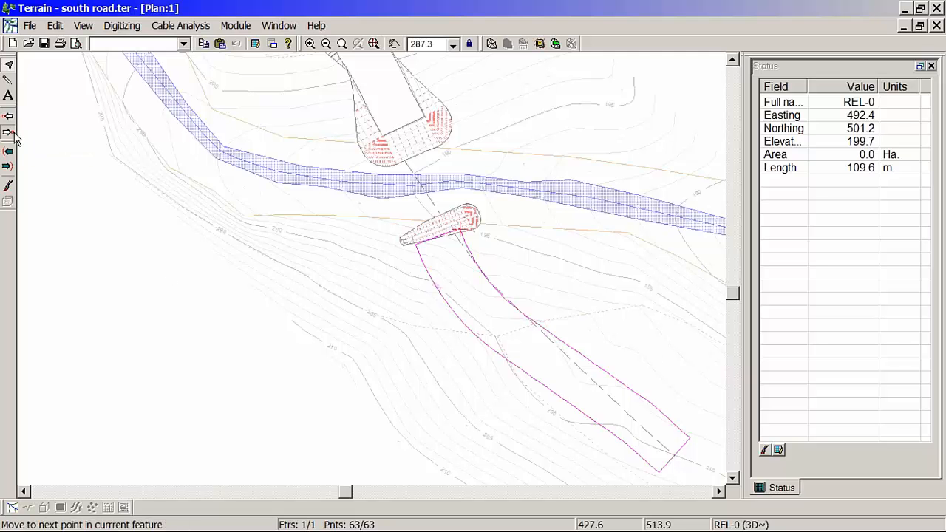
pyautogui.click(15, 137)
pyautogui.click(15, 137)
pyautogui.click(15, 137)
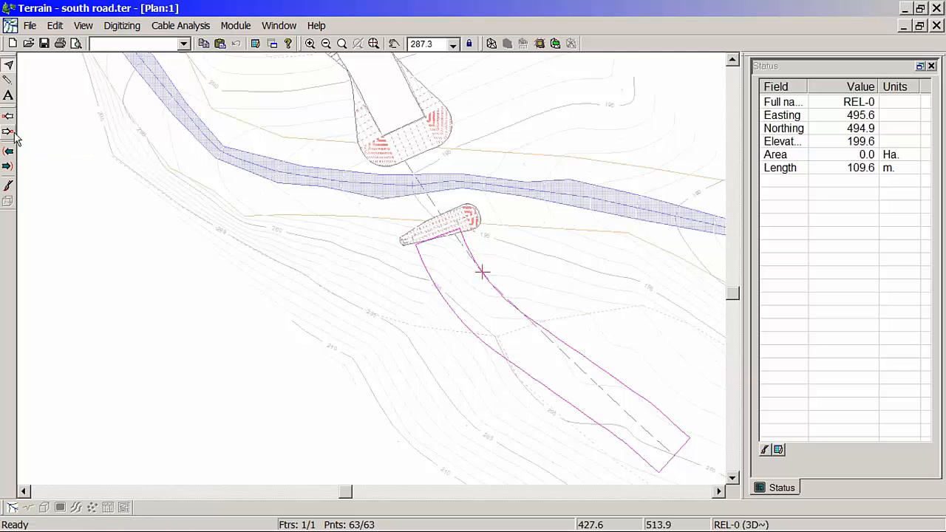
pyautogui.click(15, 137)
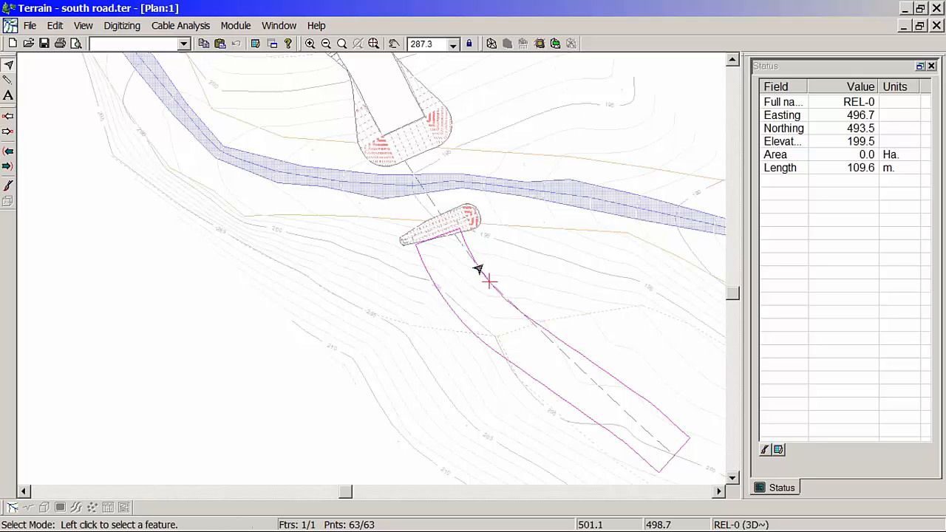
pyautogui.moveTo(475, 257); pyautogui.dragTo(431, 276, button='middle')
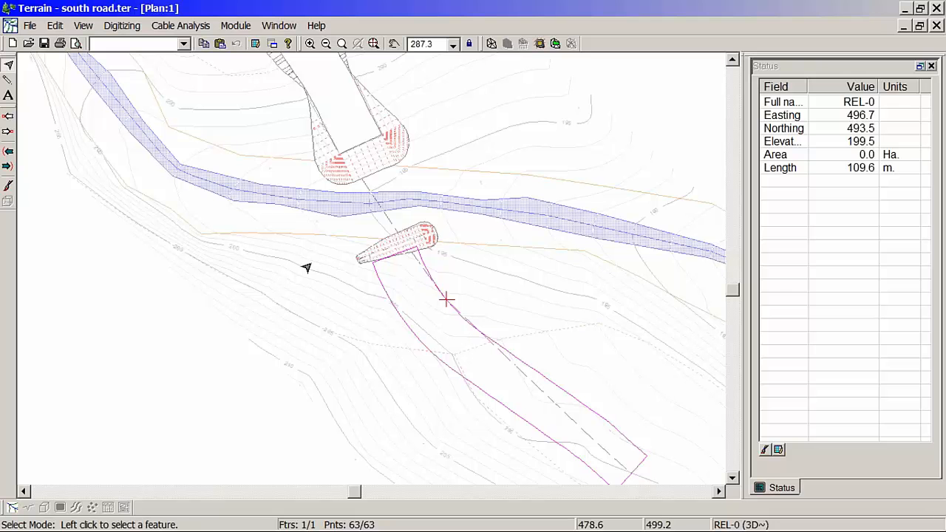
# Step: Start grading the south road with OG3 plus north road and south retaining wall.ter as the target surface
pyautogui.click(541, 43)
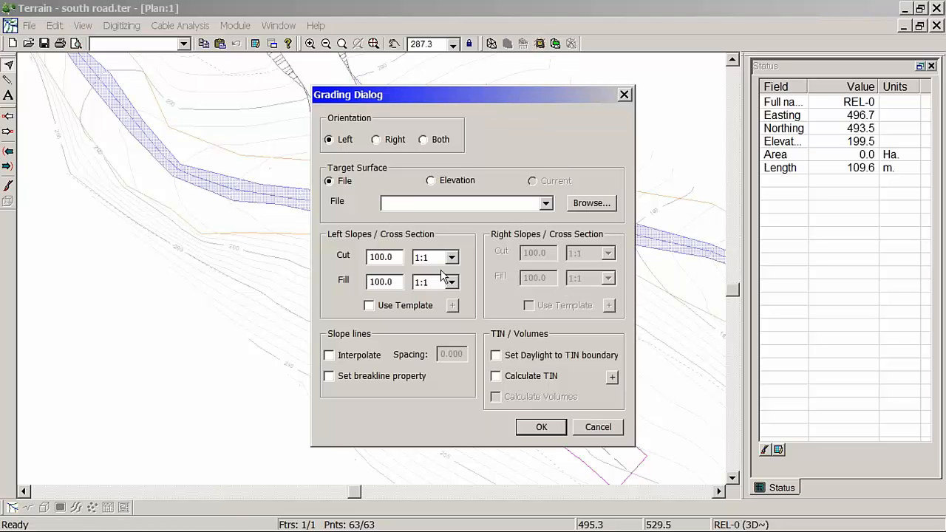
pyautogui.click(588, 204)
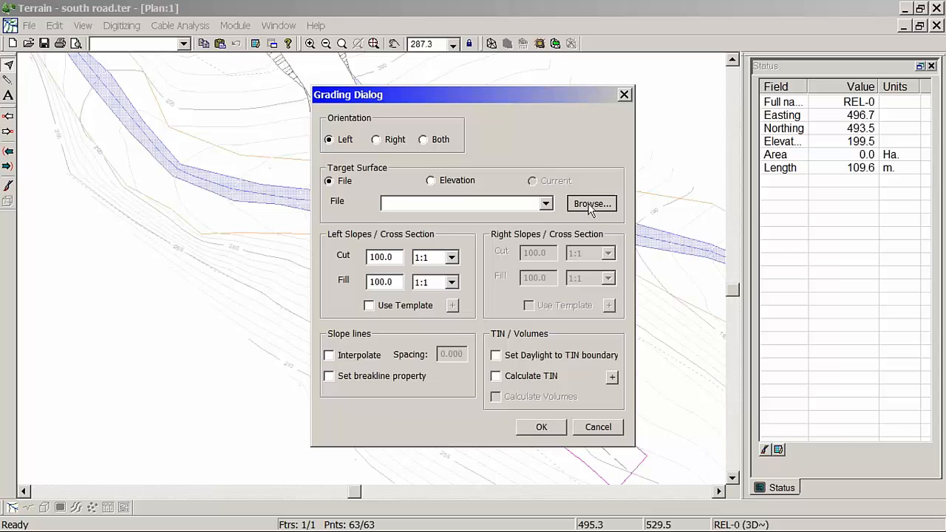
pyautogui.click(520, 204)
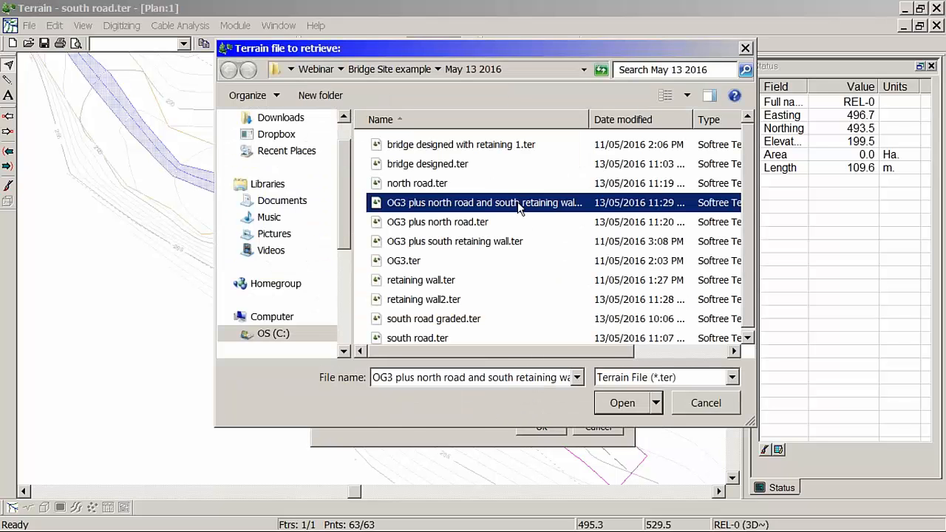
pyautogui.click(619, 403)
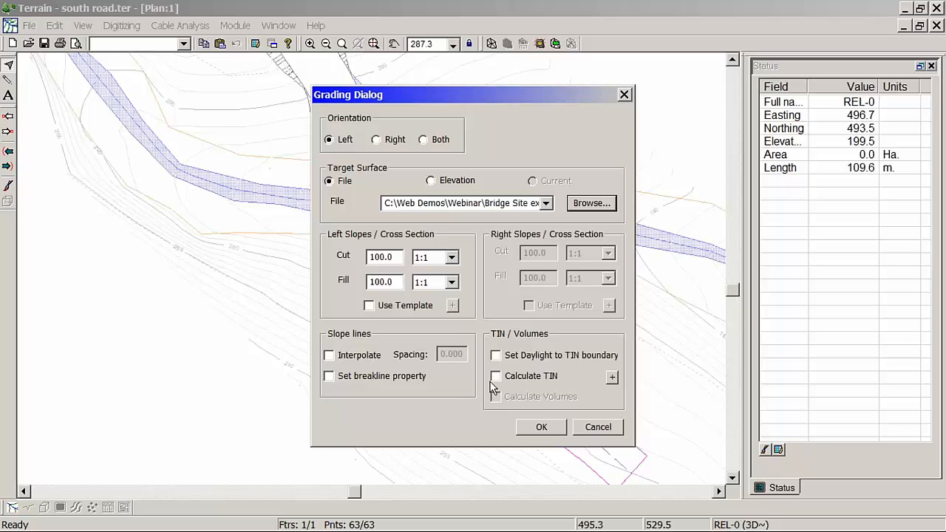
# Step: Set the left fill slope to 1 1/3:1 and interpolate slope lines at a spacing of 0.500
pyautogui.click(452, 283)
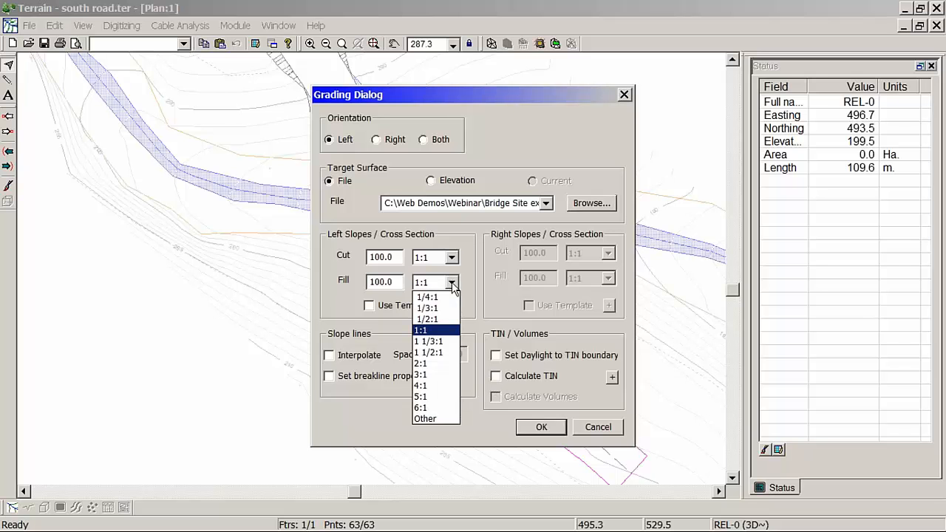
pyautogui.click(437, 344)
pyautogui.click(370, 357)
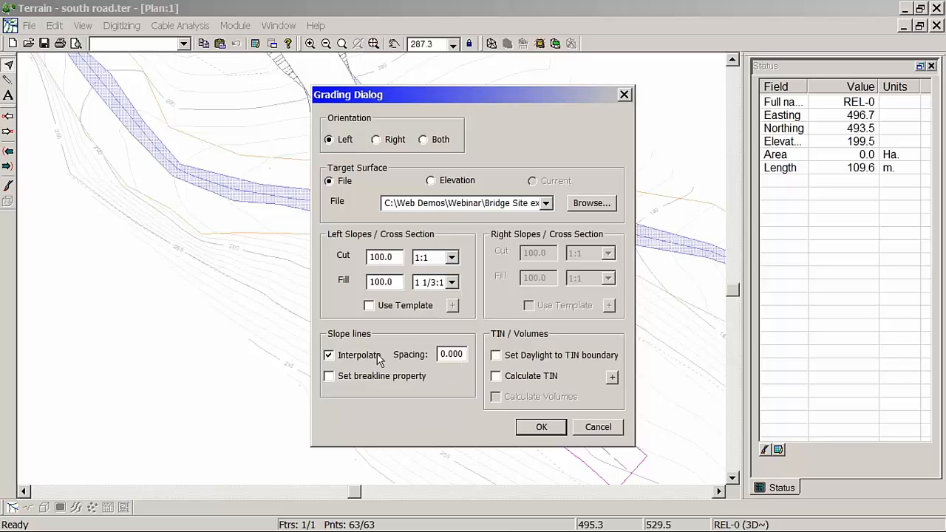
pyautogui.doubleClick(453, 354)
pyautogui.write('.5')
# Step: Run the grading with daylight set to the TIN boundary and with both TIN and volumes calculated
pyautogui.click(556, 358)
pyautogui.click(536, 399)
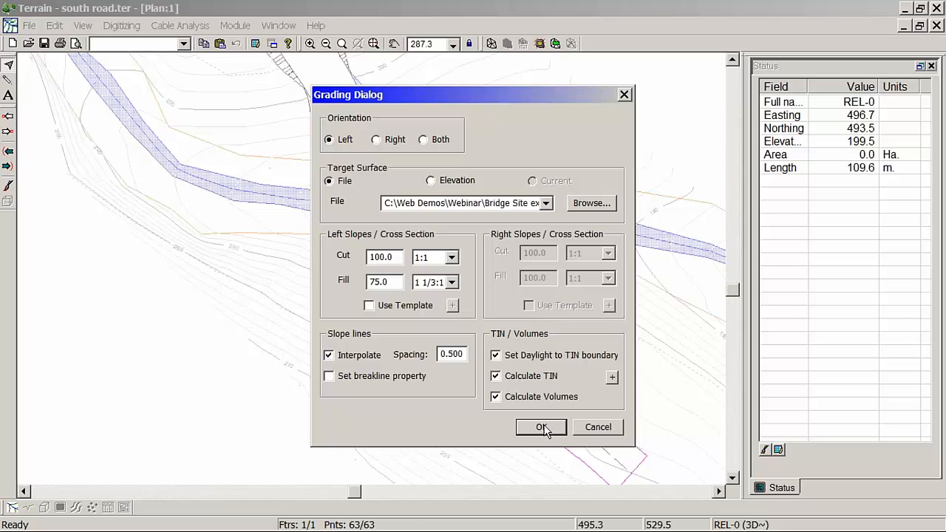
pyautogui.click(542, 428)
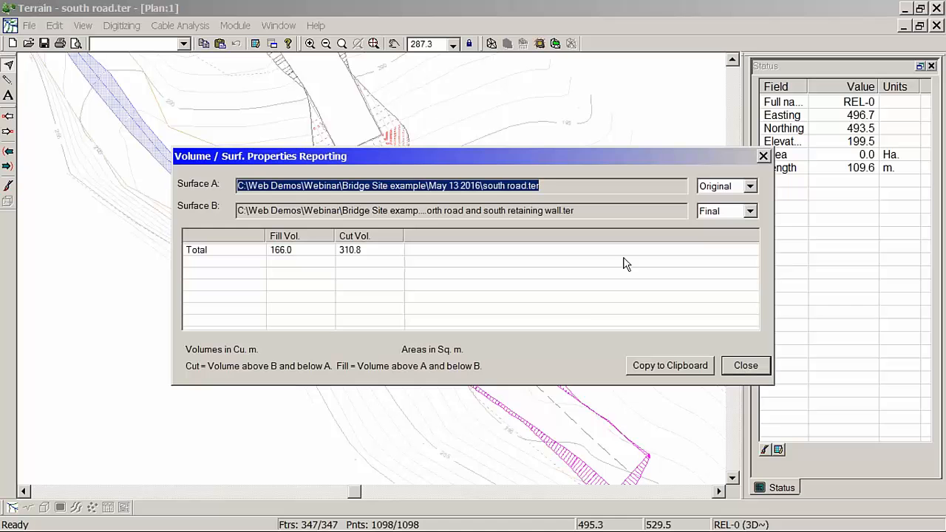
# Step: Set Surface B to Original in the volume report so the south road counts as the final surface, and close the report
pyautogui.click(750, 210)
pyautogui.click(729, 227)
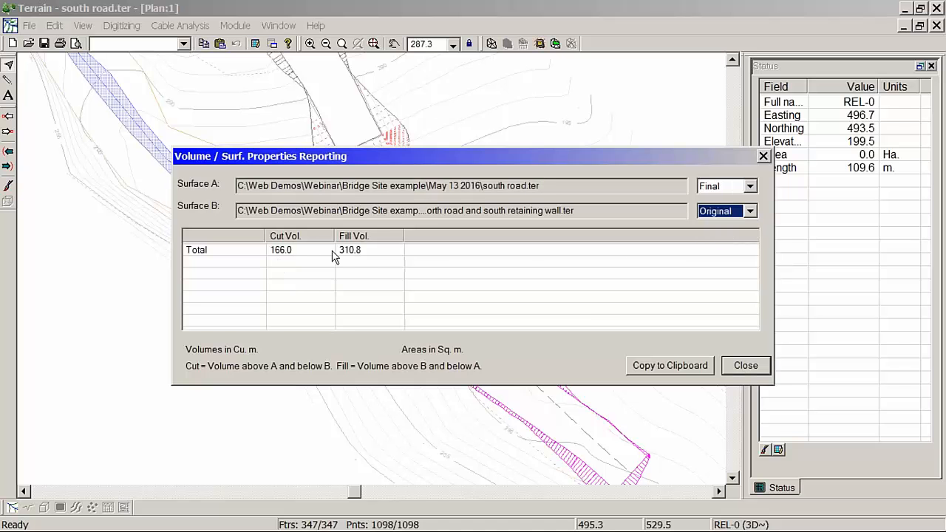
pyautogui.click(741, 367)
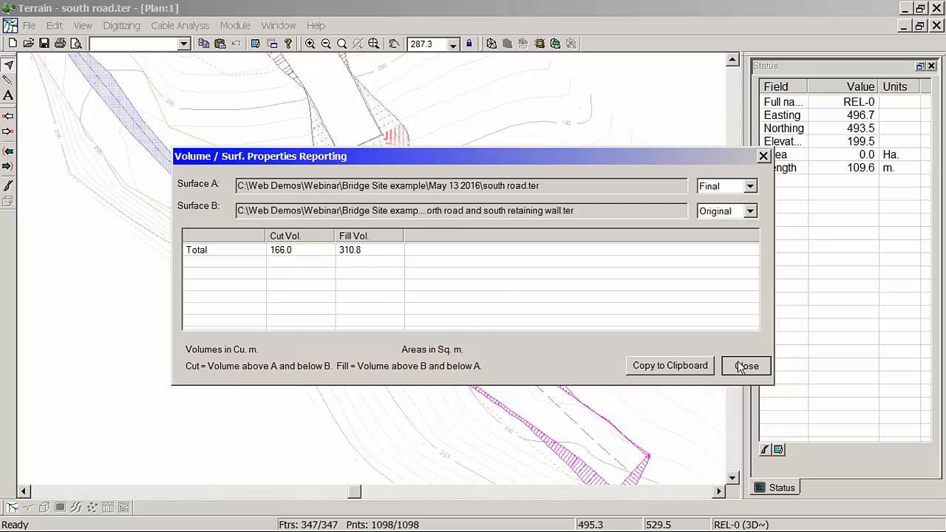
# Step: Save the graded south road as south road graded.ter, replacing the existing file
pyautogui.moveTo(460, 267); pyautogui.dragTo(485, 302, button='middle')
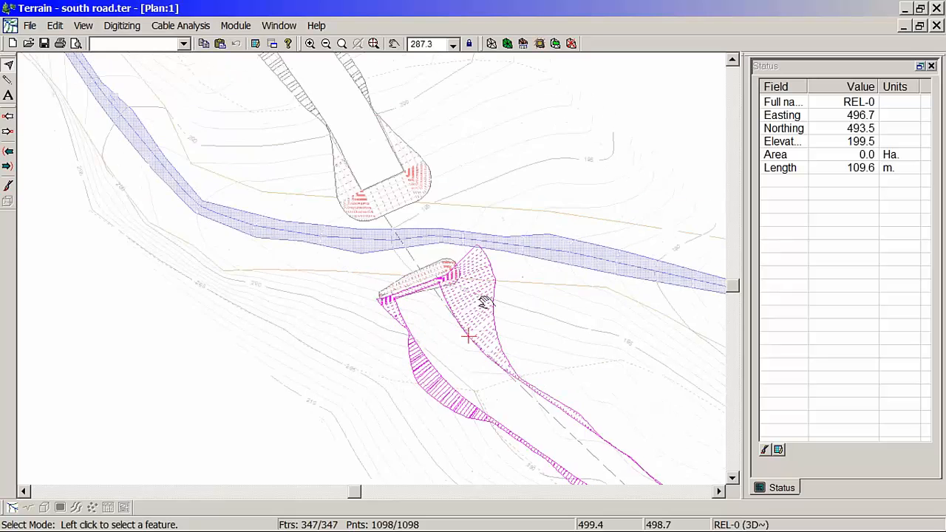
pyautogui.scroll(5, 478, 270)
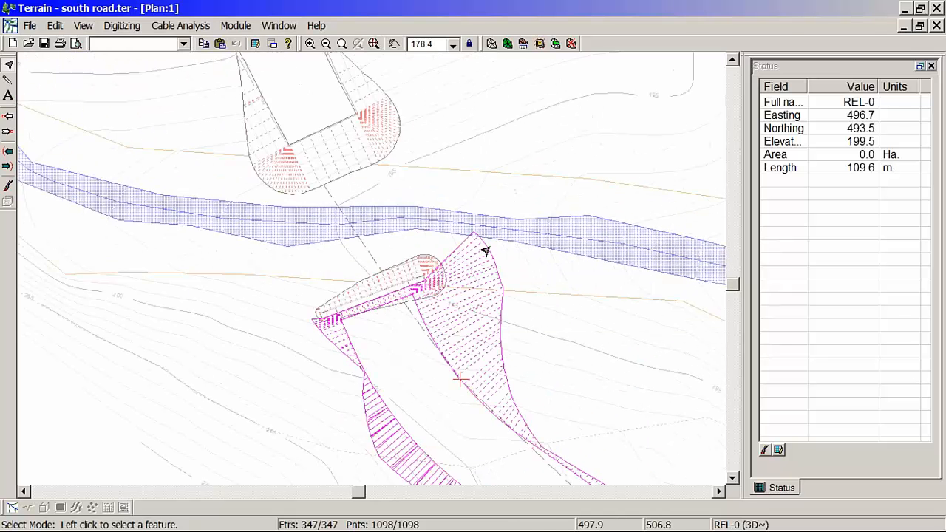
pyautogui.moveTo(477, 241)
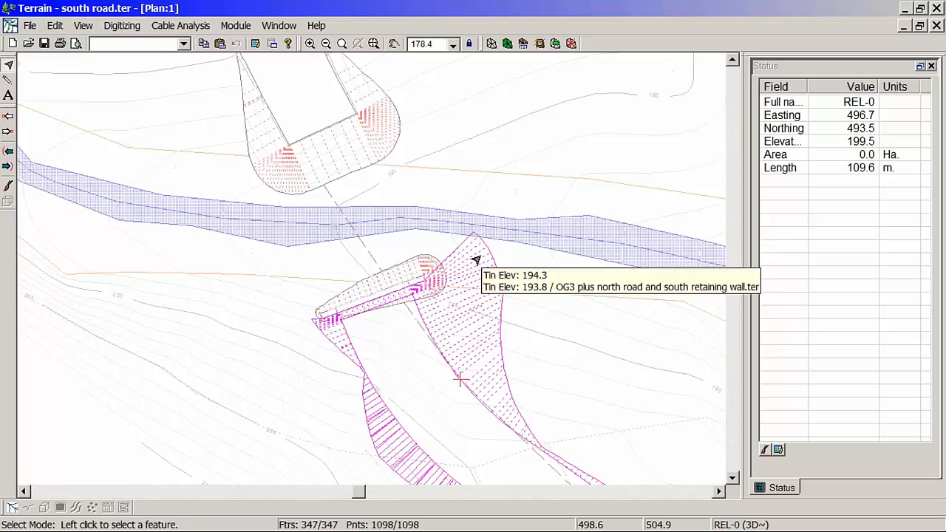
pyautogui.click(29, 26)
pyautogui.click(45, 97)
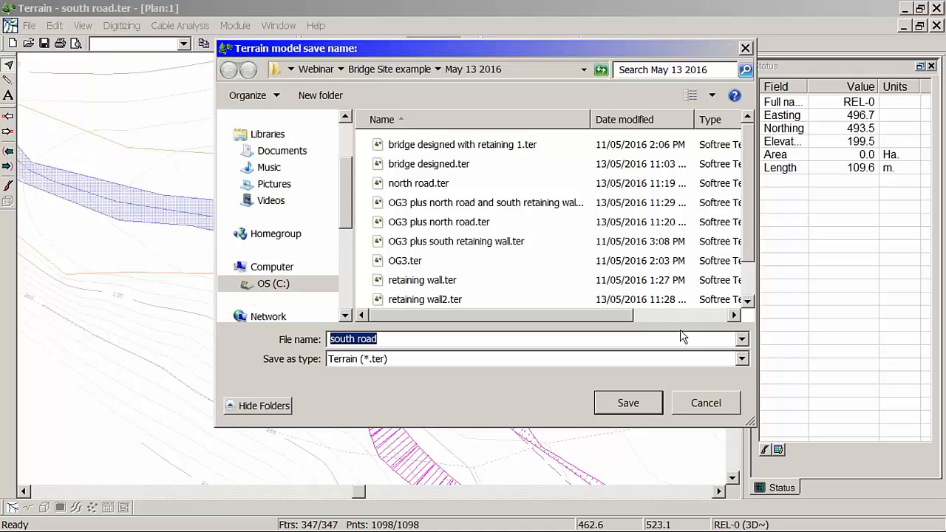
pyautogui.click(747, 301)
pyautogui.click(748, 301)
pyautogui.click(445, 280)
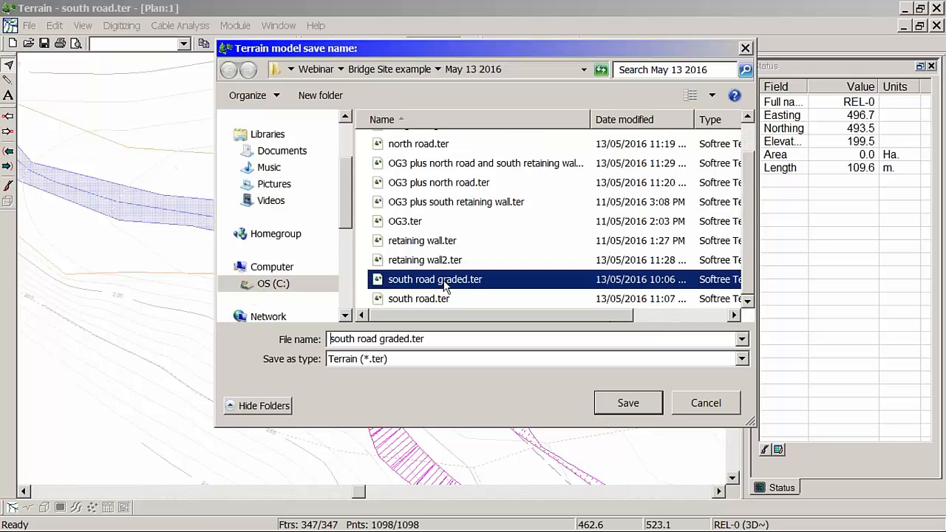
pyautogui.click(642, 404)
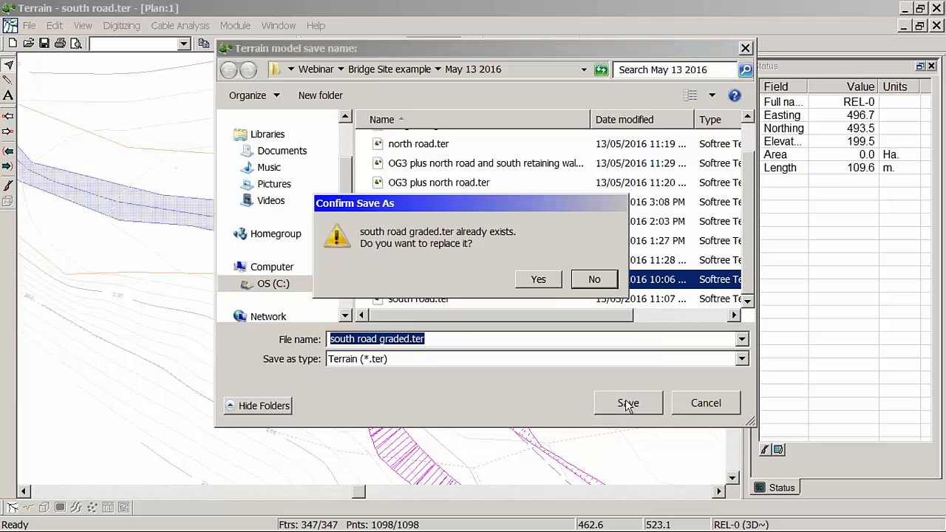
pyautogui.click(538, 278)
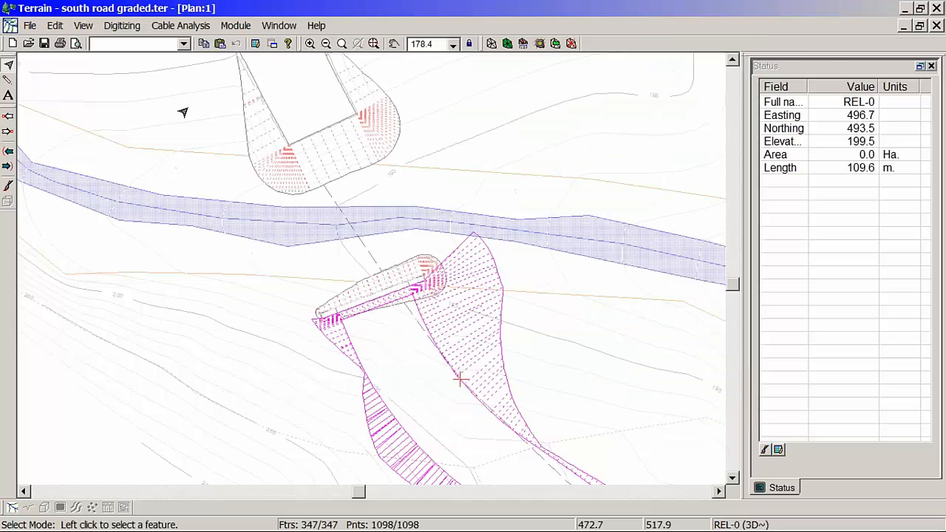
# Step: Open the terrain file OG3 plus north road and south retaining wall.ter
pyautogui.click(30, 26)
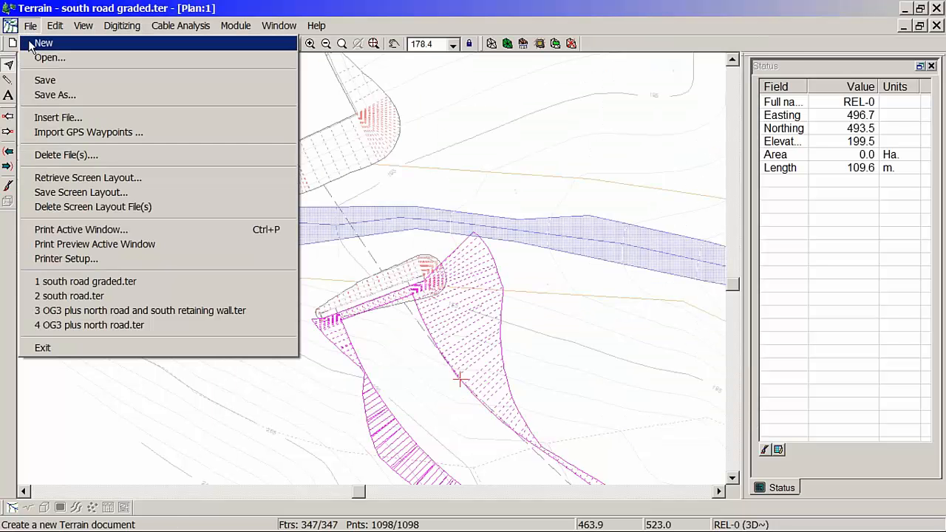
pyautogui.click(50, 58)
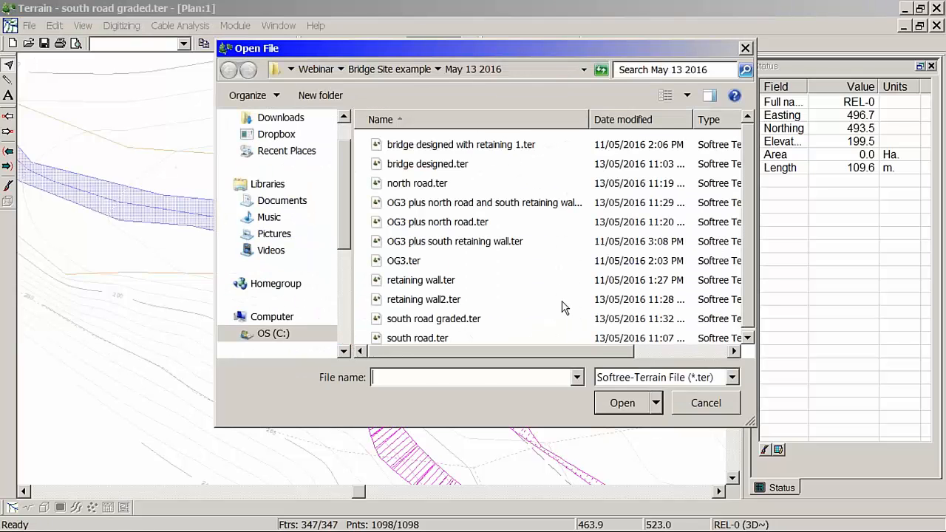
pyautogui.click(501, 204)
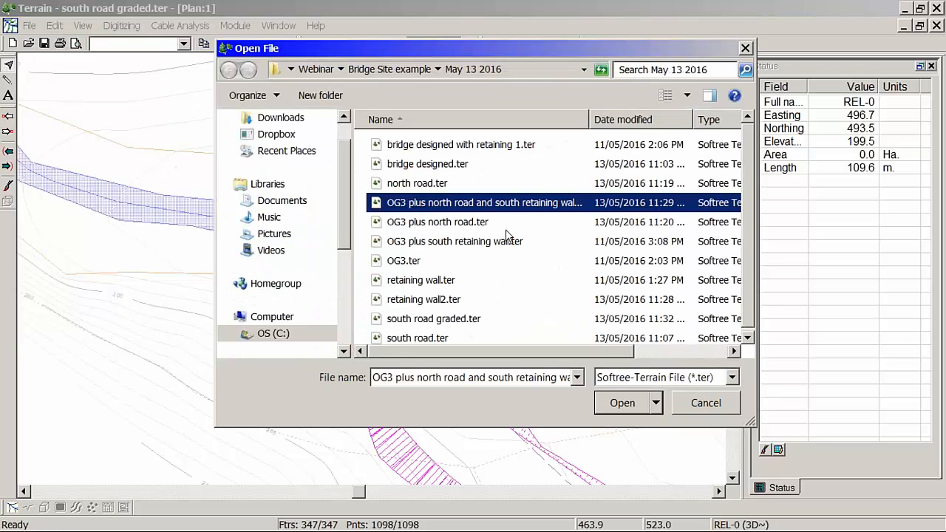
pyautogui.click(638, 411)
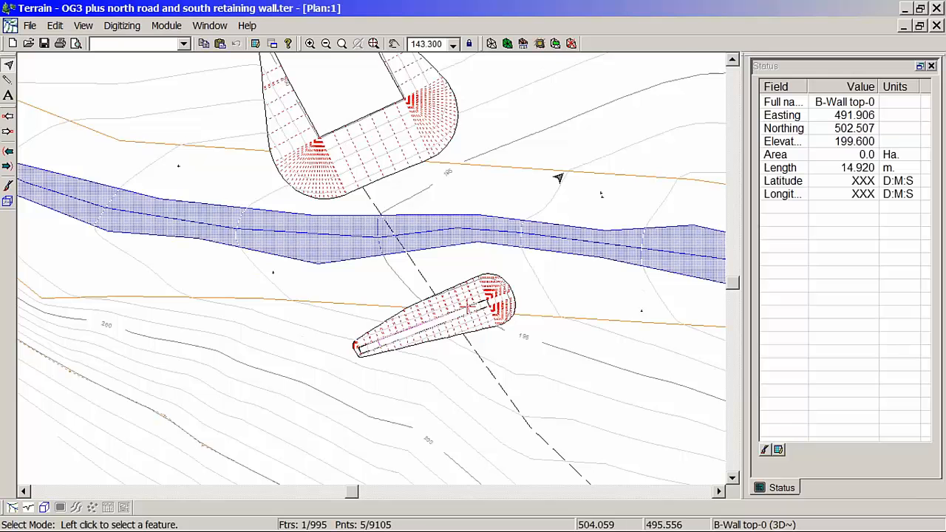
# Step: Merge south road graded.ter into the open terrain without stitching breaklines, accepting that the operation cannot be undone
pyautogui.click(556, 44)
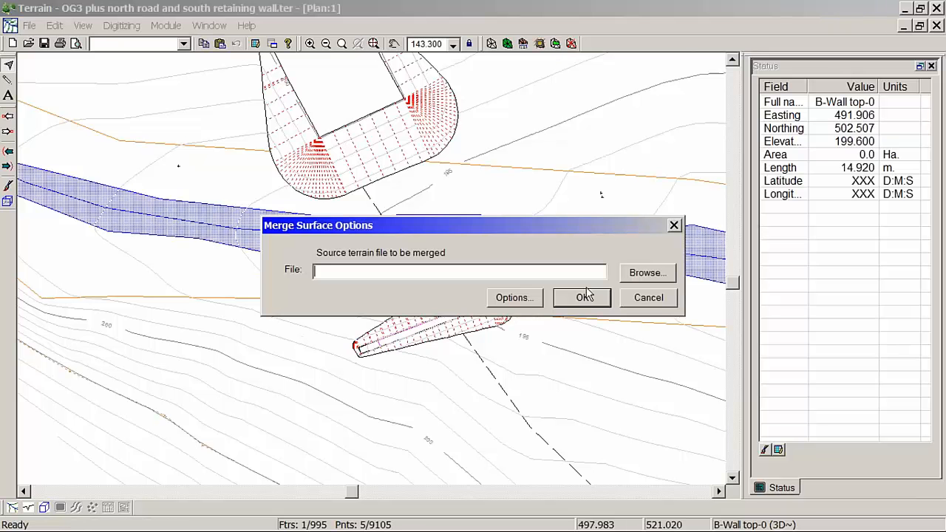
pyautogui.click(526, 298)
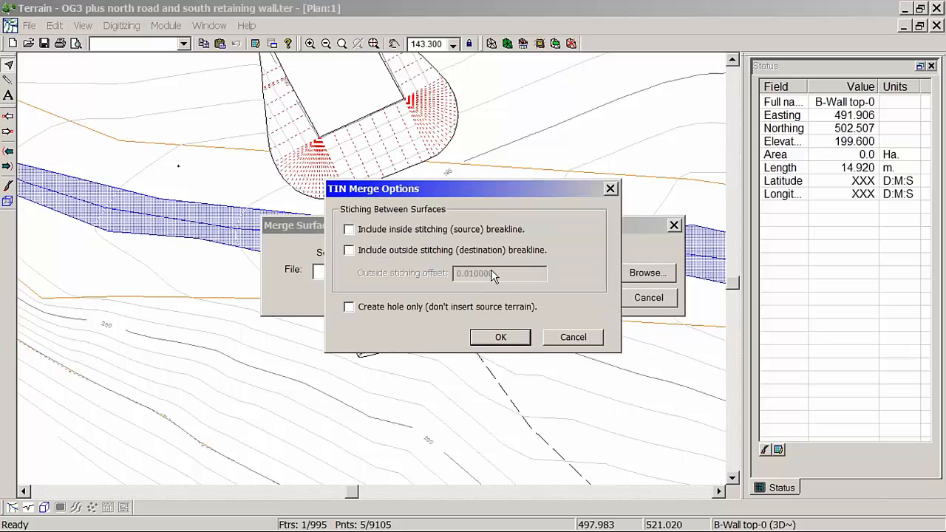
pyautogui.click(512, 338)
pyautogui.click(662, 278)
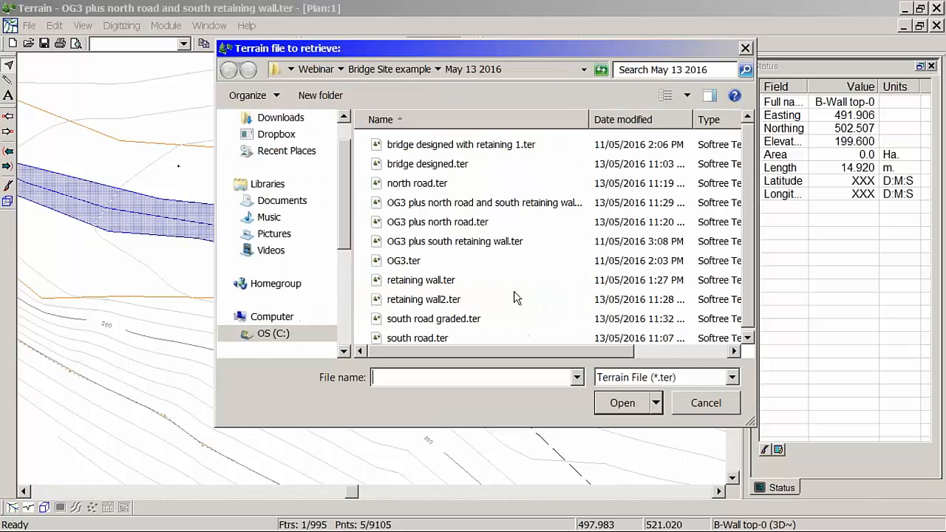
pyautogui.click(466, 318)
pyautogui.click(612, 413)
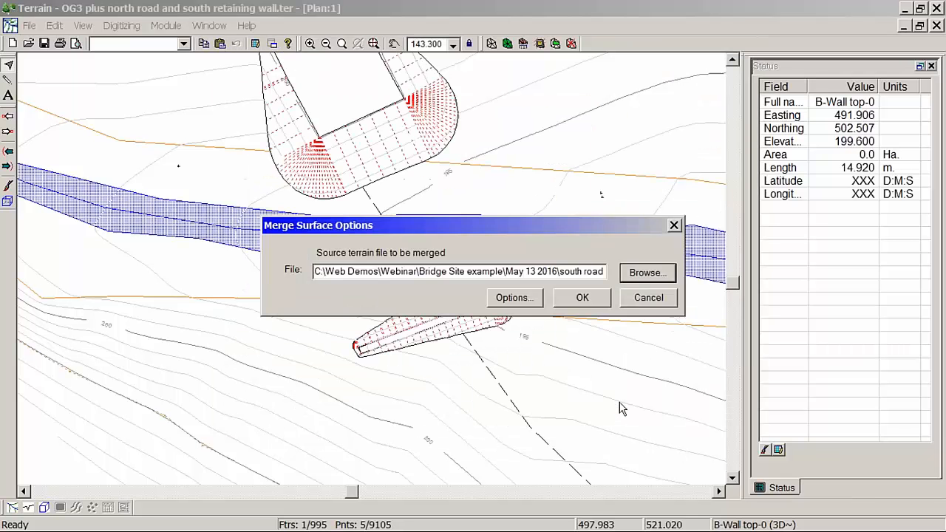
pyautogui.click(581, 298)
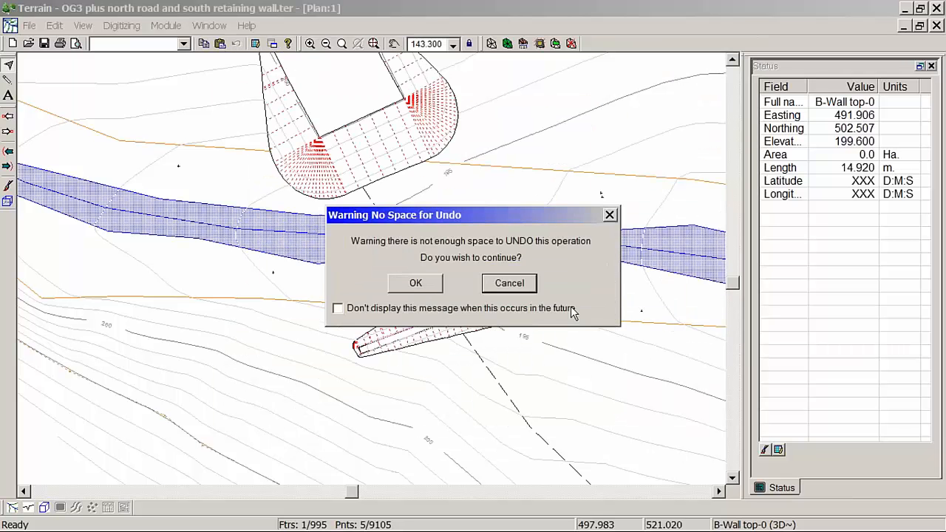
pyautogui.click(417, 284)
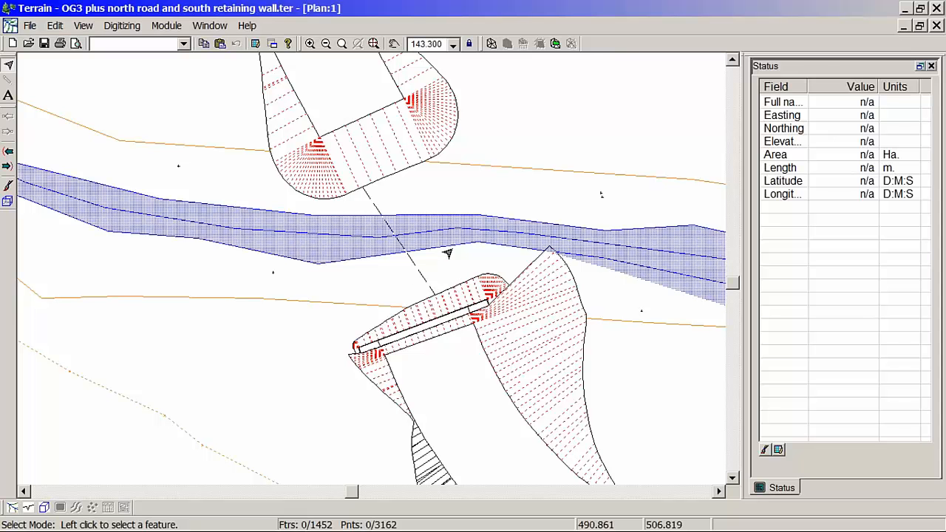
# Step: Recalculate the merged terrain's triangles and its major and minor contours with the existing calculation settings
pyautogui.moveTo(530, 271); pyautogui.dragTo(506, 292, button='middle')
pyautogui.scroll(1, 506, 292)
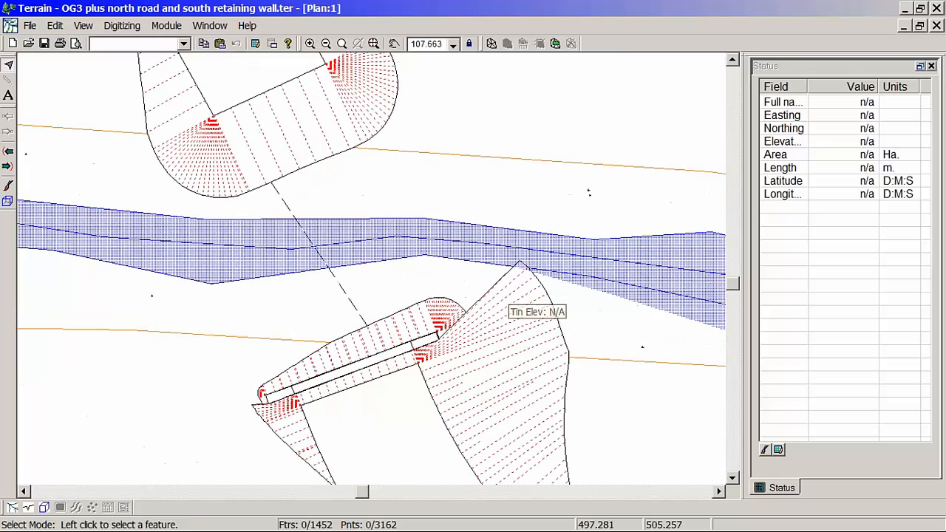
pyautogui.click(491, 43)
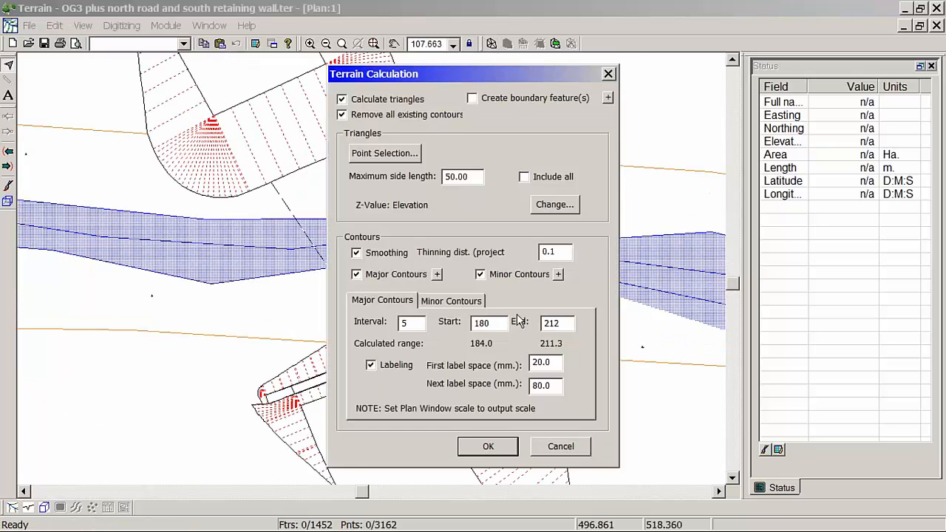
pyautogui.click(488, 446)
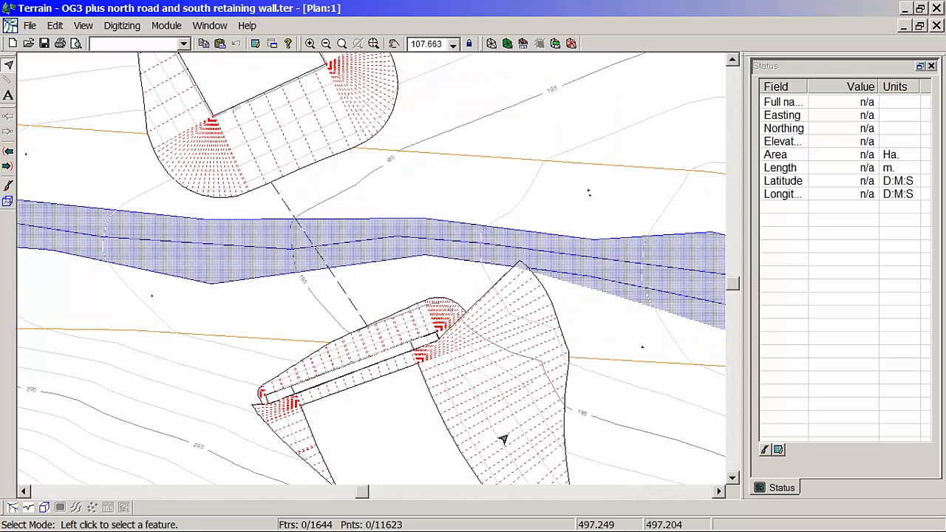
# Step: Select the contour that runs along the south retaining wall and across the south road's fill slope
pyautogui.moveTo(505, 377)
pyautogui.moveTo(555, 419); pyautogui.dragTo(565, 424, button='middle')
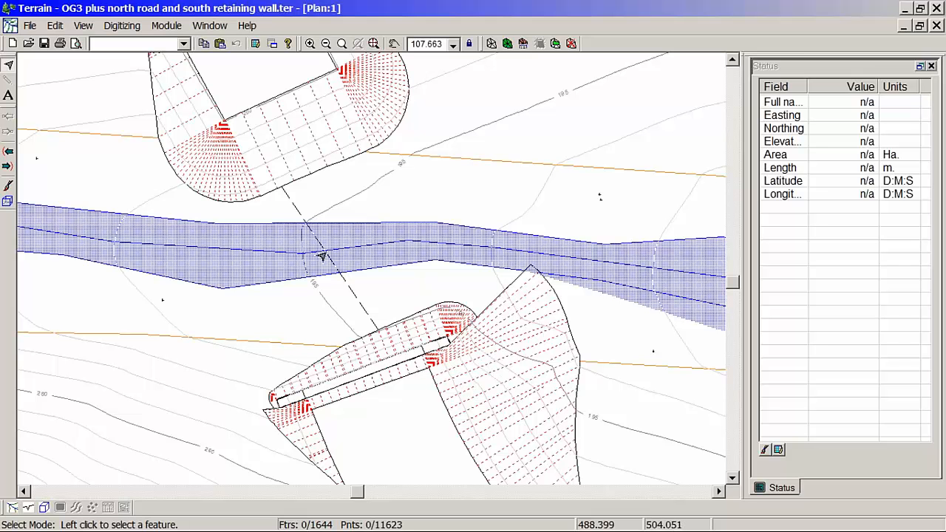
pyautogui.click(459, 371)
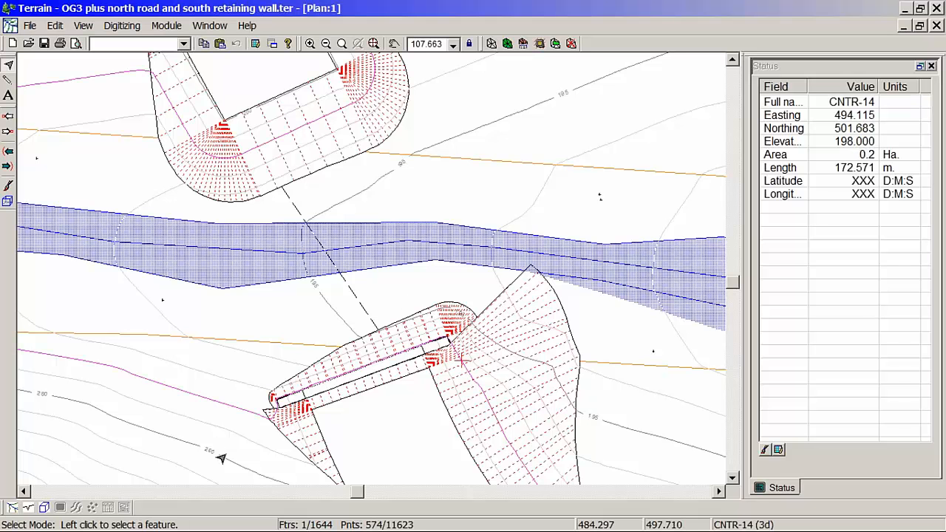
# Step: Inspect the merged south road and retaining wall in the 3D view, close up and from several angles
pyautogui.click(44, 507)
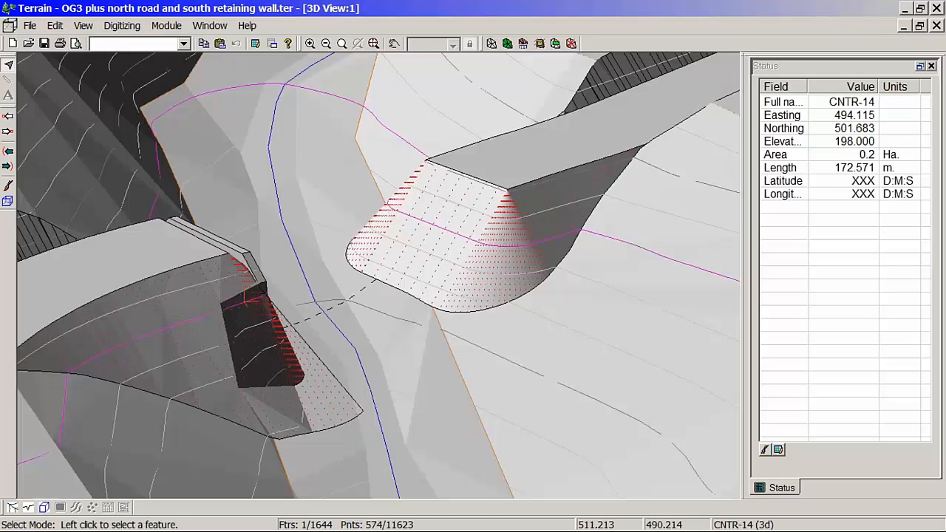
pyautogui.moveTo(262, 325)
pyautogui.mouseDown(button='middle')
pyautogui.moveTo(232, 359)
pyautogui.moveTo(165, 306)
pyautogui.moveTo(155, 265)
pyautogui.moveTo(281, 332)
pyautogui.moveTo(301, 251)
pyautogui.mouseUp(button='middle')
pyautogui.scroll(2, 302, 251)
pyautogui.moveTo(352, 298); pyautogui.dragTo(318, 229, button='middle')
pyautogui.moveTo(490, 233); pyautogui.dragTo(255, 355, button='middle')
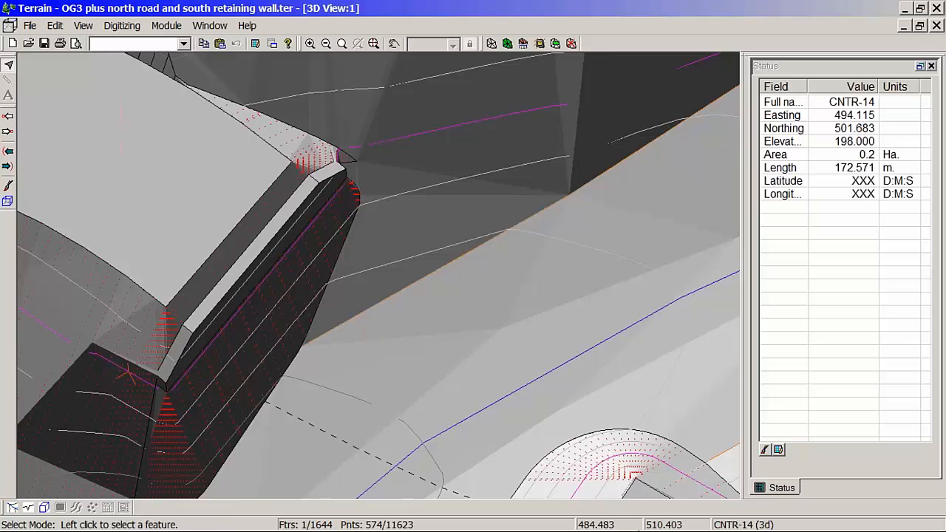
pyautogui.moveTo(639, 529)
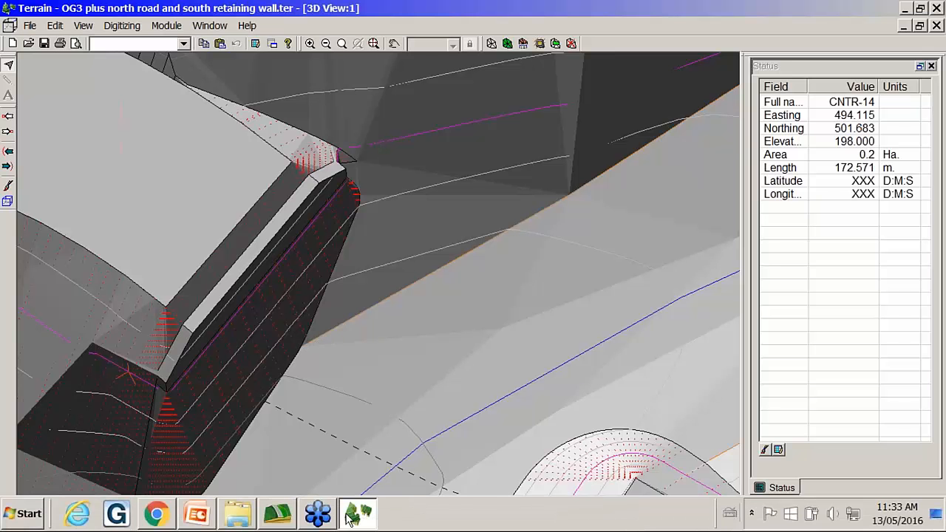
pyautogui.moveTo(357, 522)
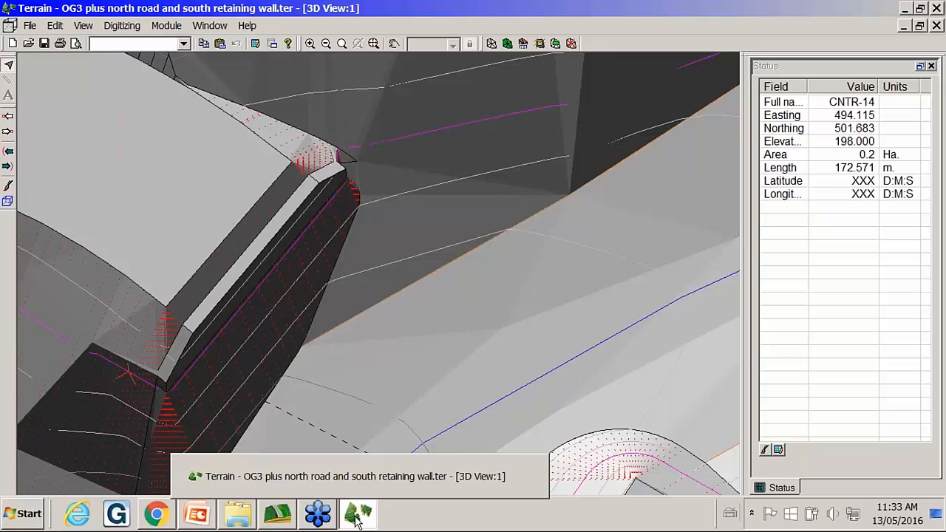